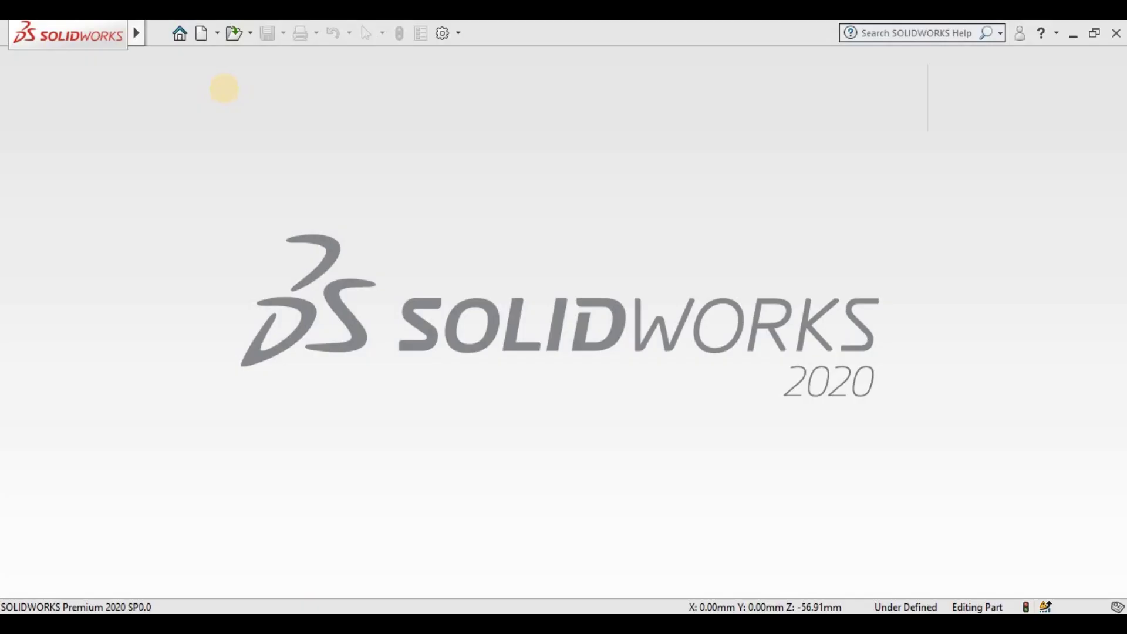
Create a new part document and set its units to MMGS (millimetre, gram, second)
{"action": "left_click", "coordinate": [203, 28]}
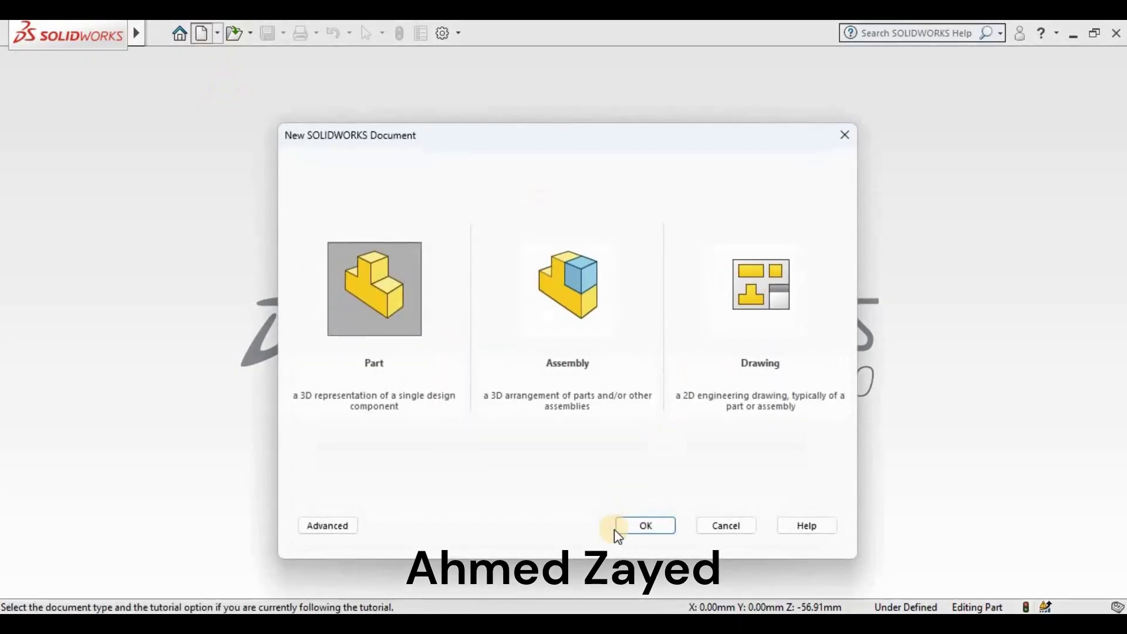
{"action": "left_click", "coordinate": [640, 515]}
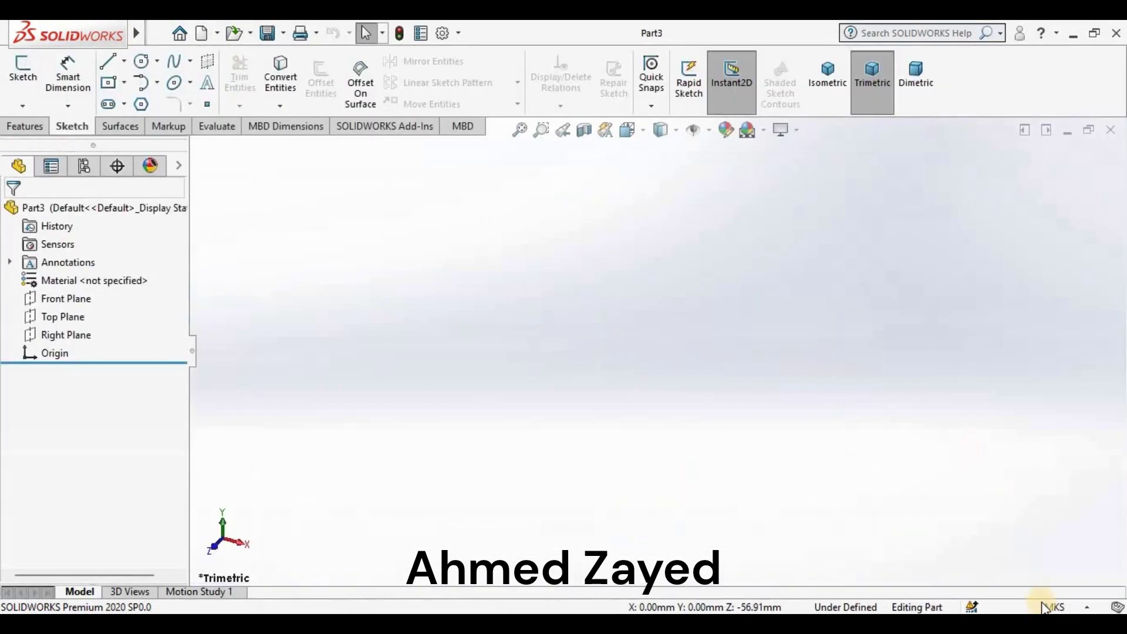
{"action": "left_click", "coordinate": [1034, 580]}
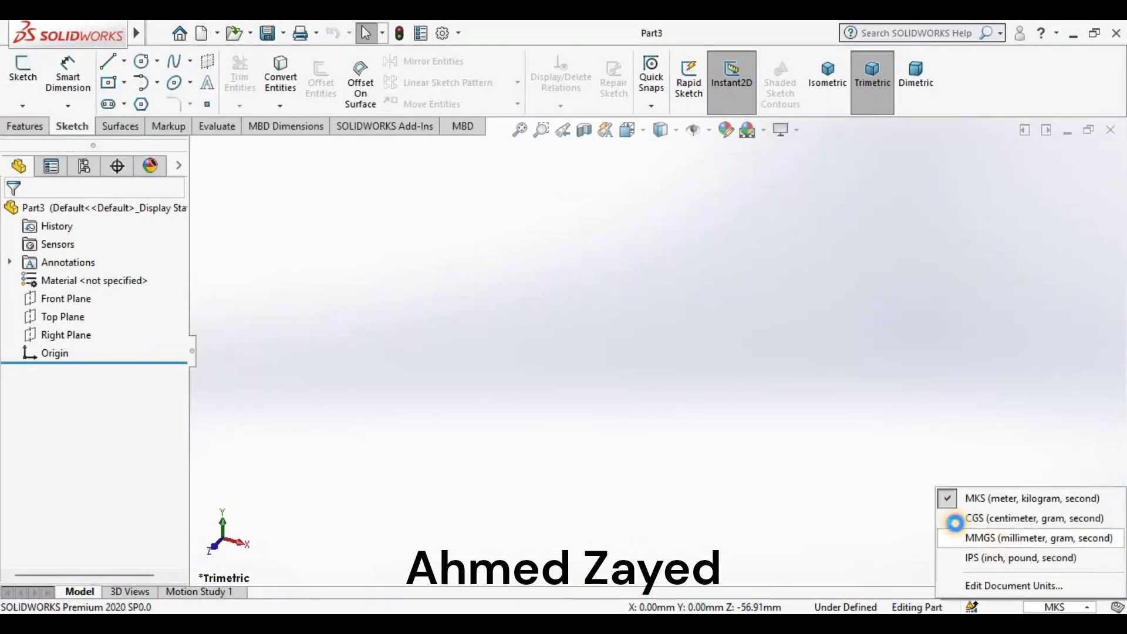
{"action": "left_click", "coordinate": [994, 543]}
Sketch a large and a small circle, both centred on the origin, on the Top Plane
{"action": "left_click", "coordinate": [59, 317]}
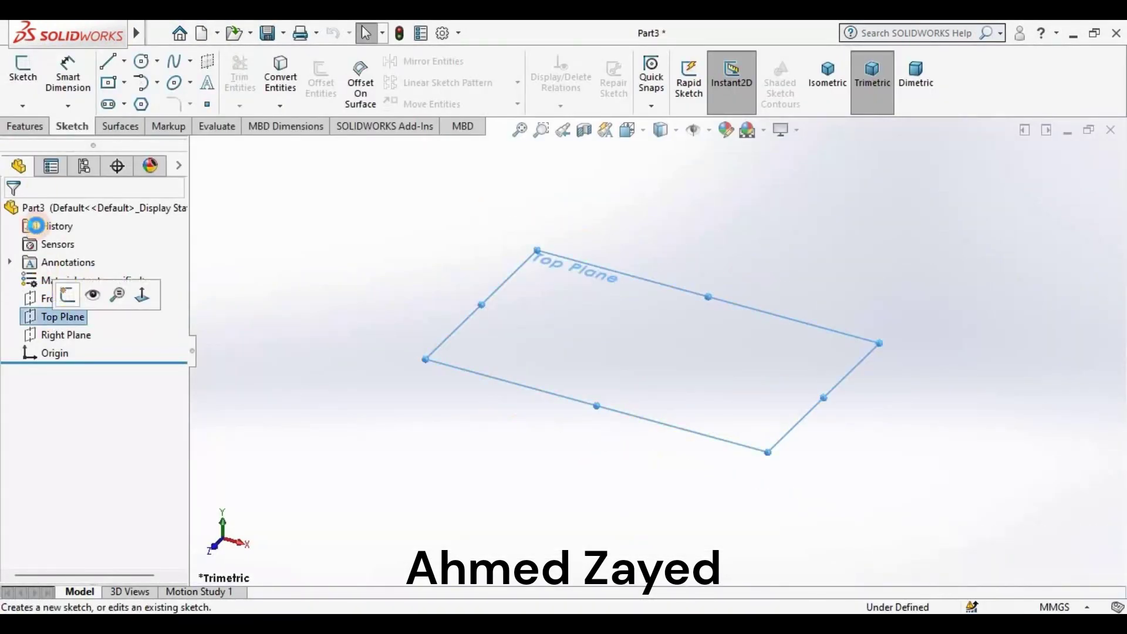
{"action": "left_click", "coordinate": [71, 291]}
{"action": "key", "text": "c"}
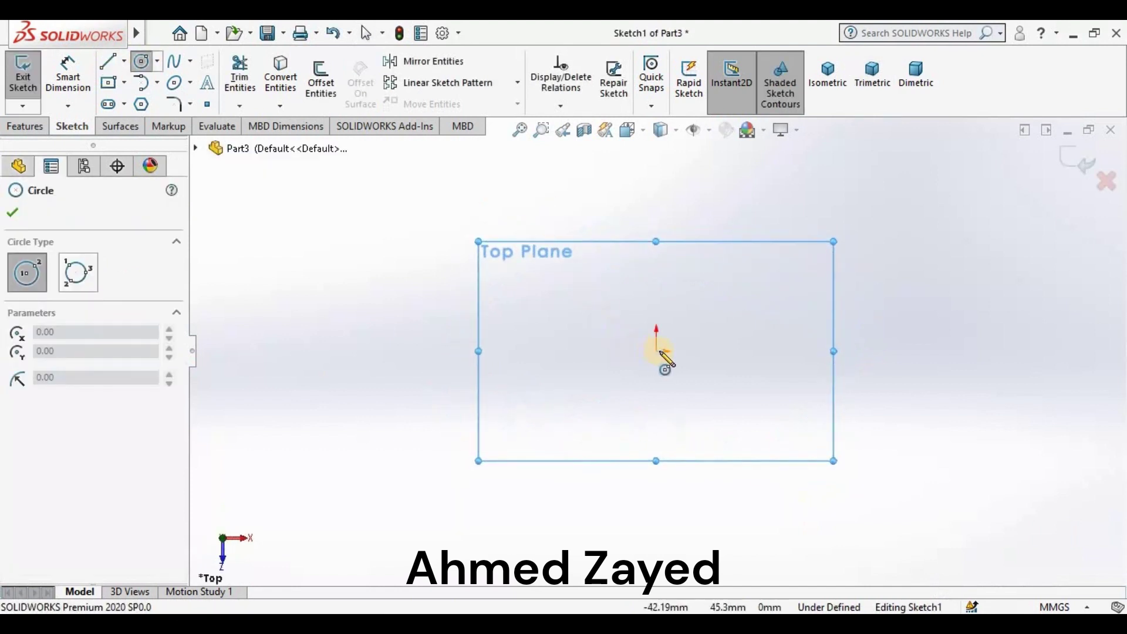
{"action": "left_click", "coordinate": [656, 351]}
{"action": "left_click", "coordinate": [830, 385]}
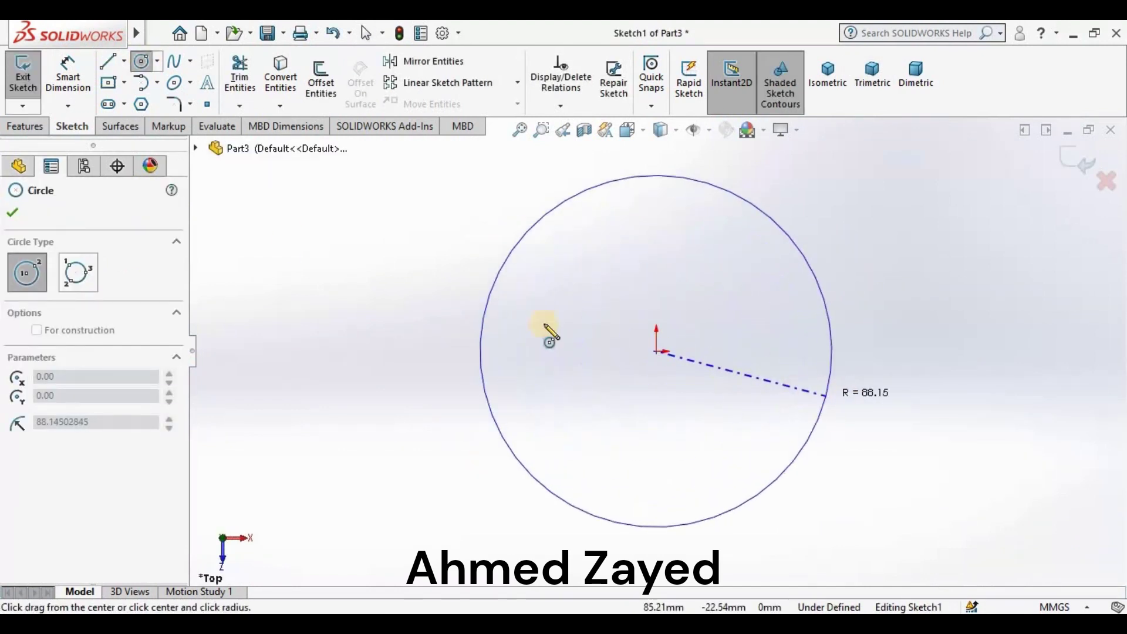
{"action": "left_click", "coordinate": [656, 351]}
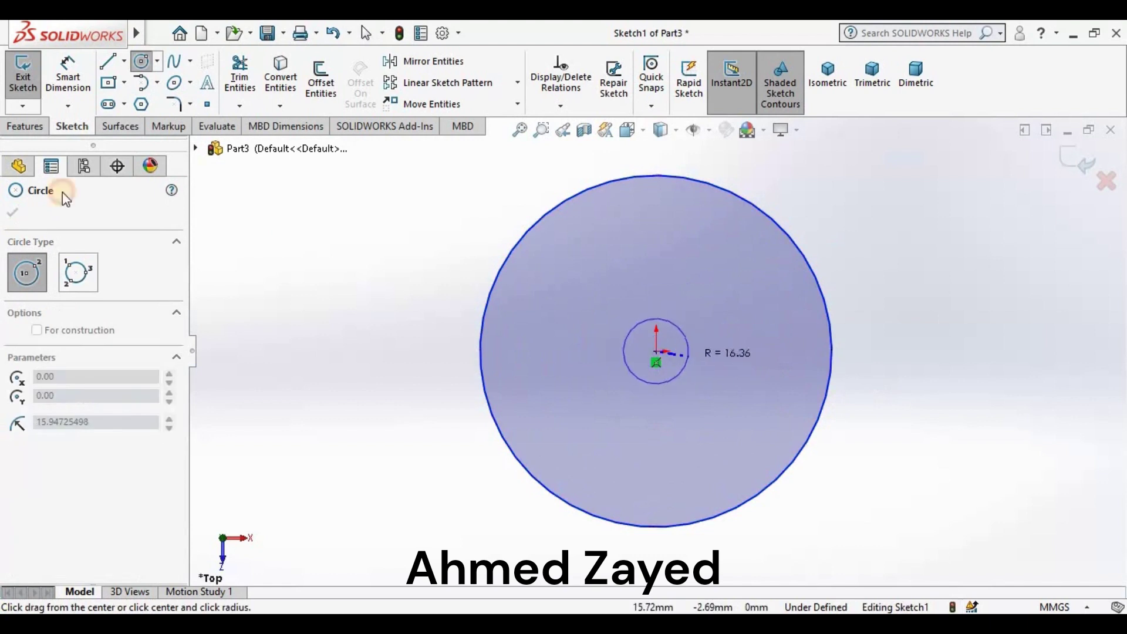
{"action": "left_click", "coordinate": [678, 373]}
{"action": "key", "text": "Escape"}
Dimension the circle diameters to 152.09 mm and 19.05 mm
{"action": "left_click", "coordinate": [62, 91]}
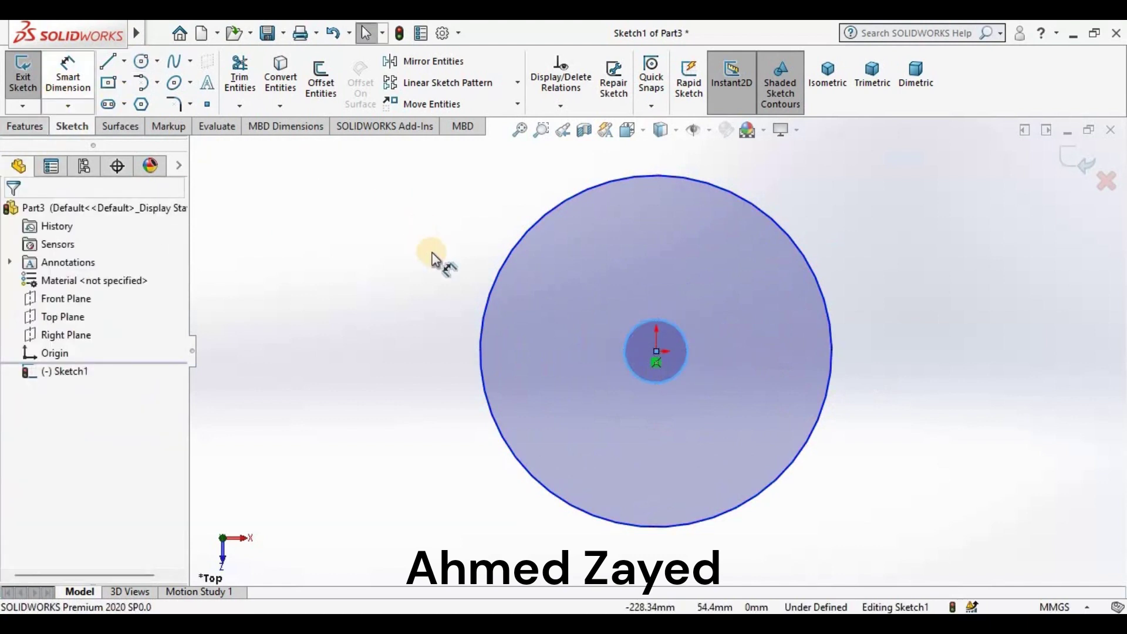
{"action": "left_click", "coordinate": [829, 284]}
{"action": "left_click", "coordinate": [908, 286]}
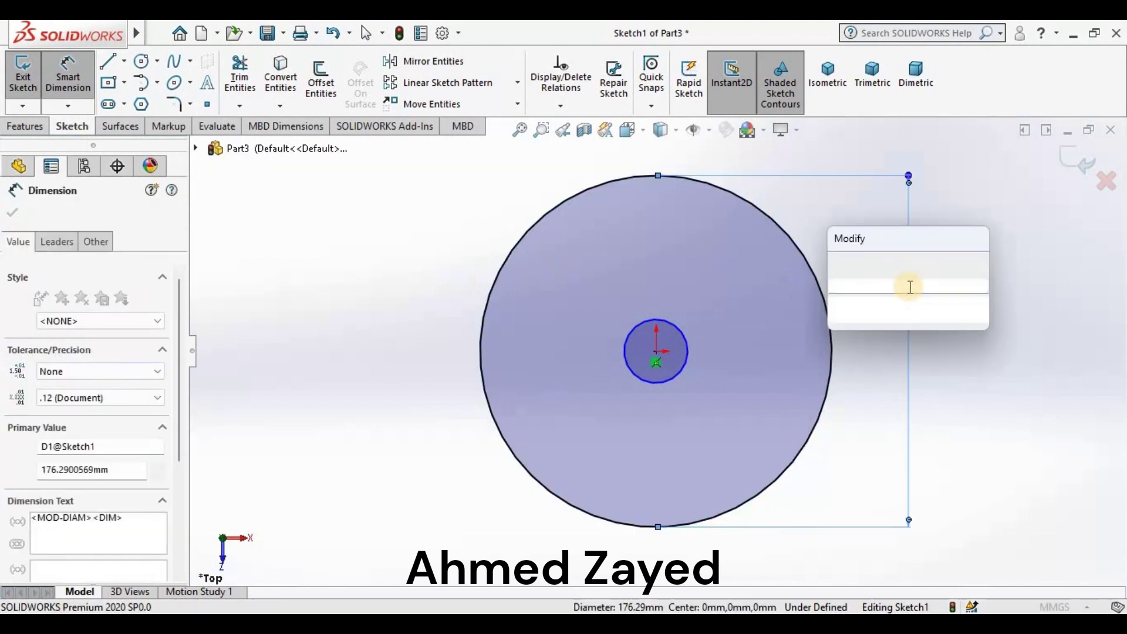
{"action": "type", "text": "1"}
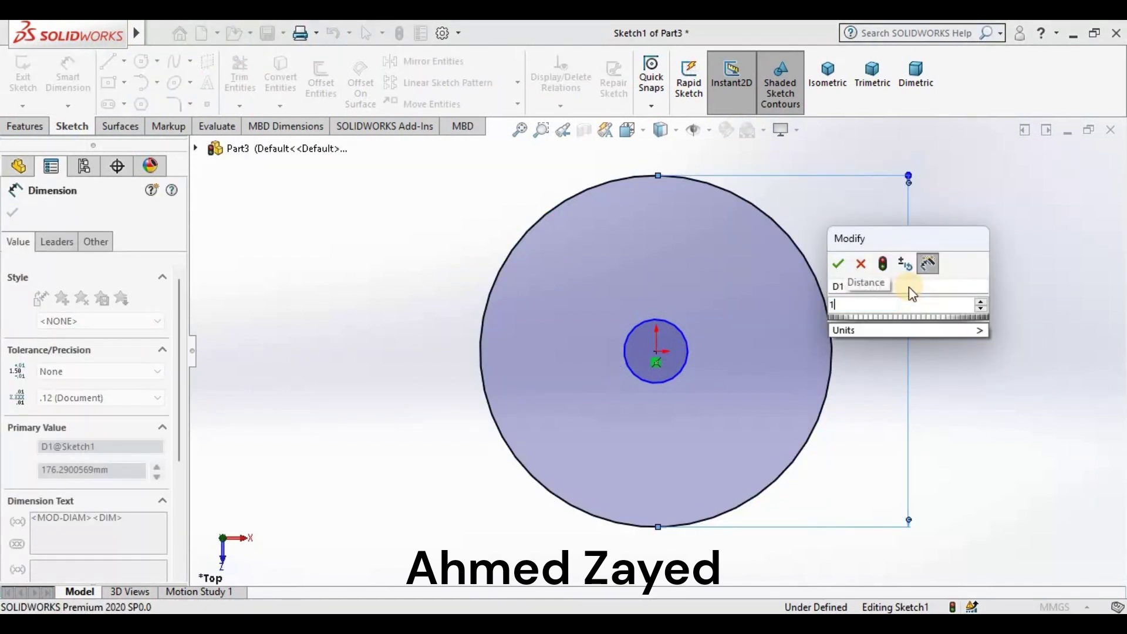
{"action": "type", "text": "52.09"}
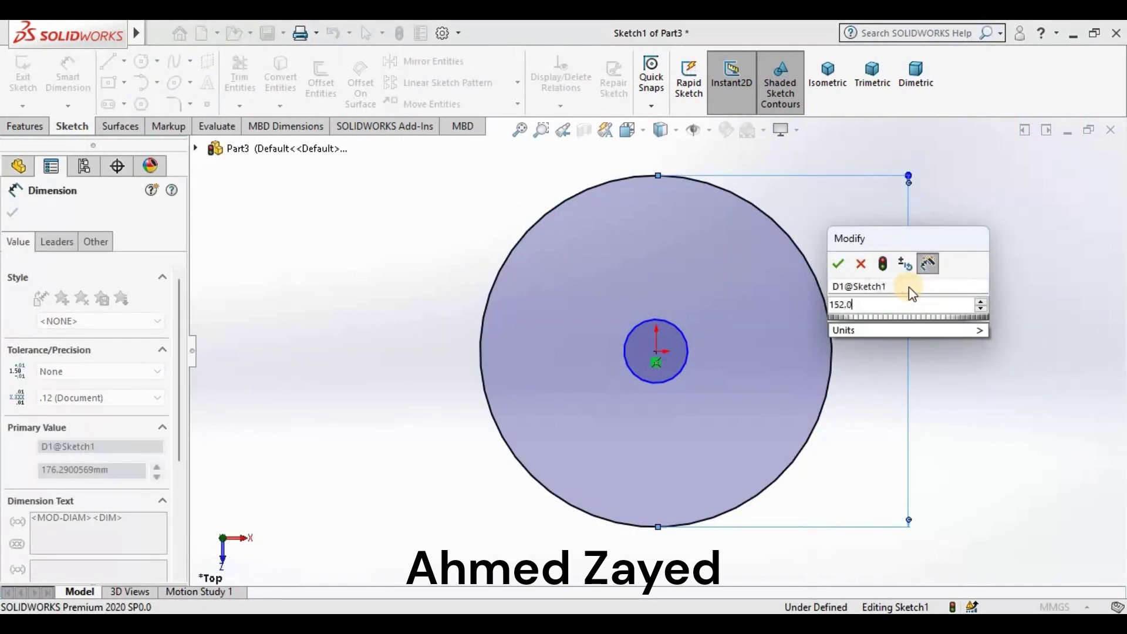
{"action": "key", "text": "Return"}
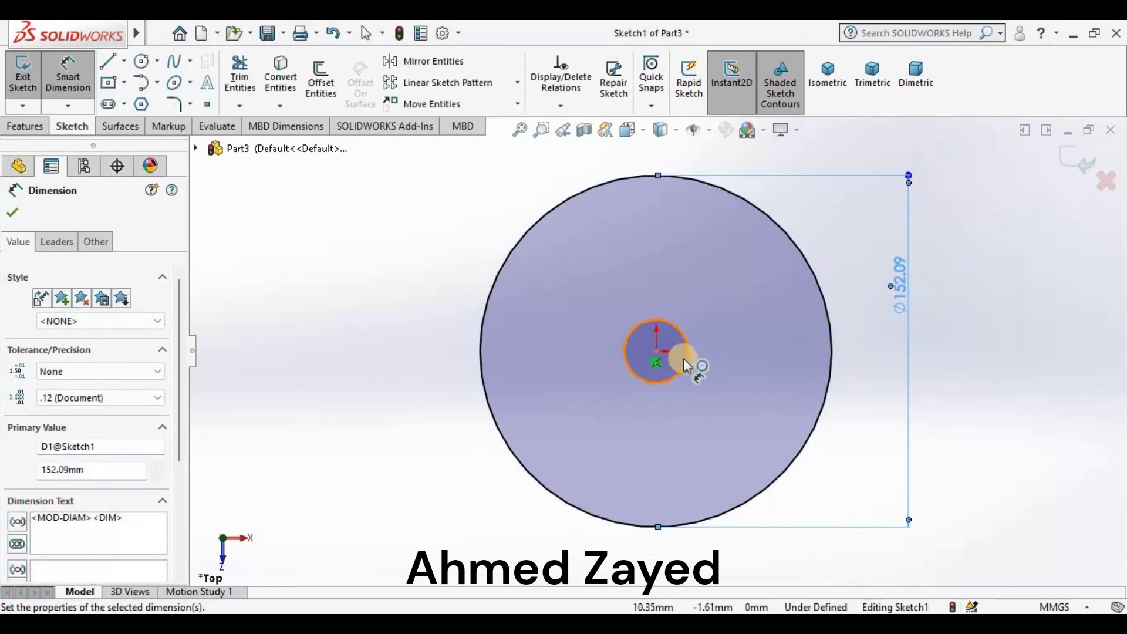
{"action": "left_click", "coordinate": [686, 361]}
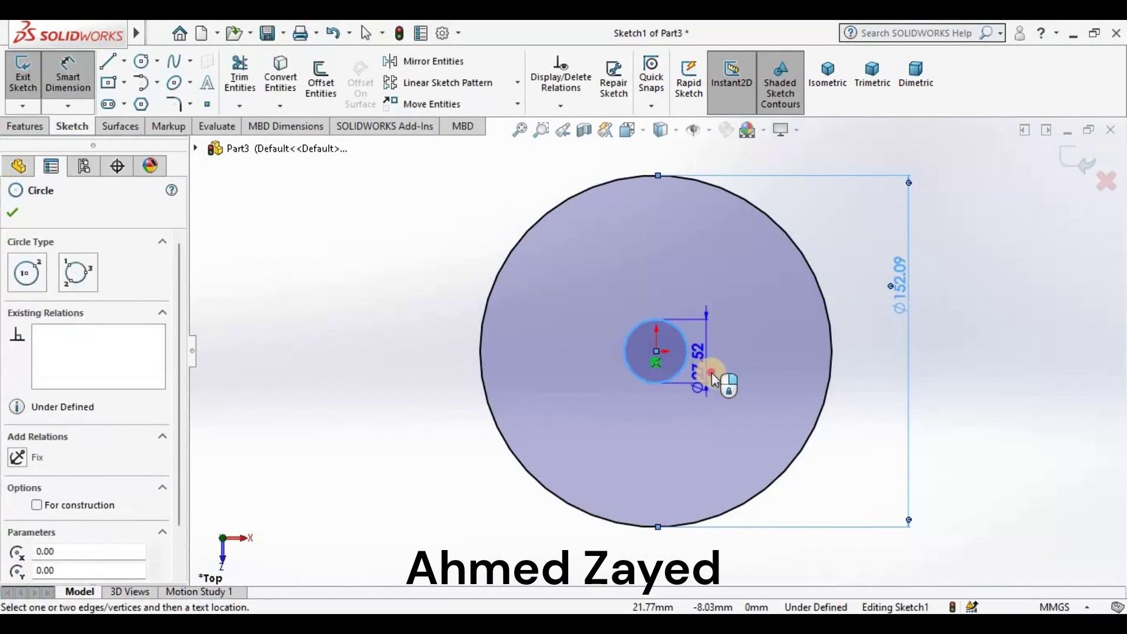
{"action": "left_click", "coordinate": [711, 373]}
{"action": "type", "text": "19."}
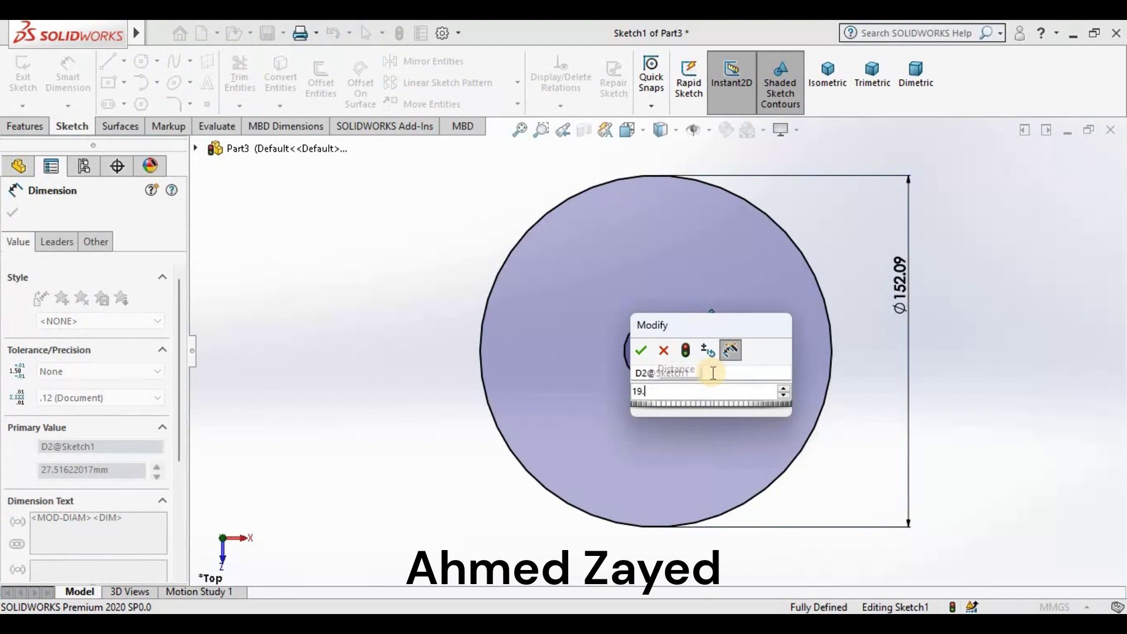
{"action": "type", "text": "05"}
{"action": "key", "text": "Return"}
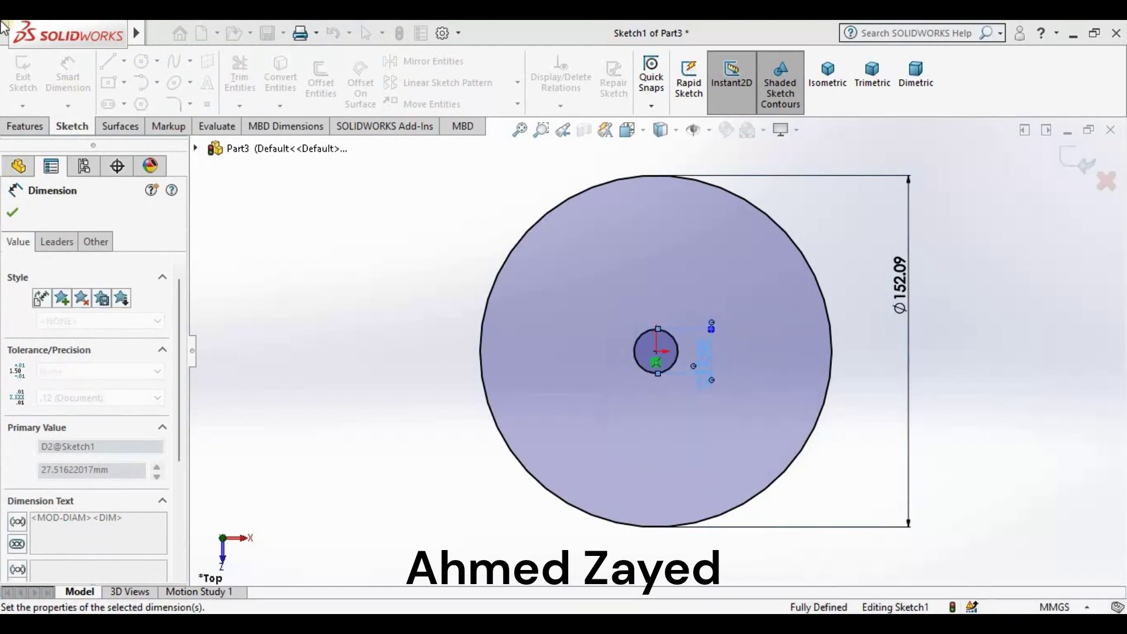
{"action": "left_click", "coordinate": [8, 221]}
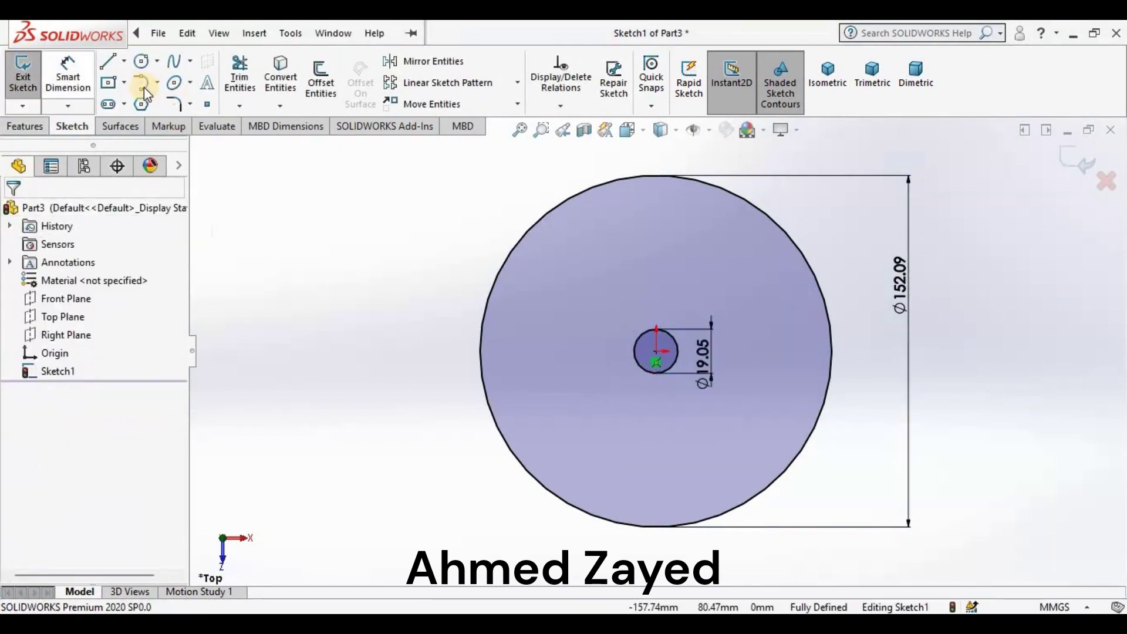
Draw a third circle left of the disc and dimension its diameter to 98.56 mm
{"action": "right_click_drag", "start_coordinate": [756, 347], "coordinate": [629, 347]}
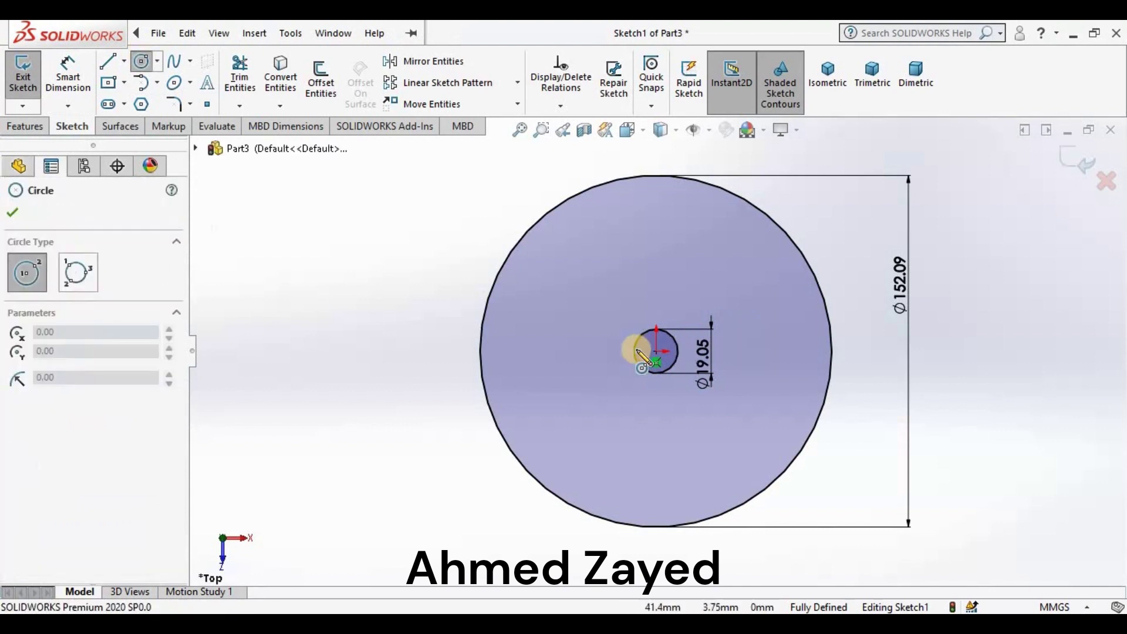
{"action": "left_click", "coordinate": [416, 351]}
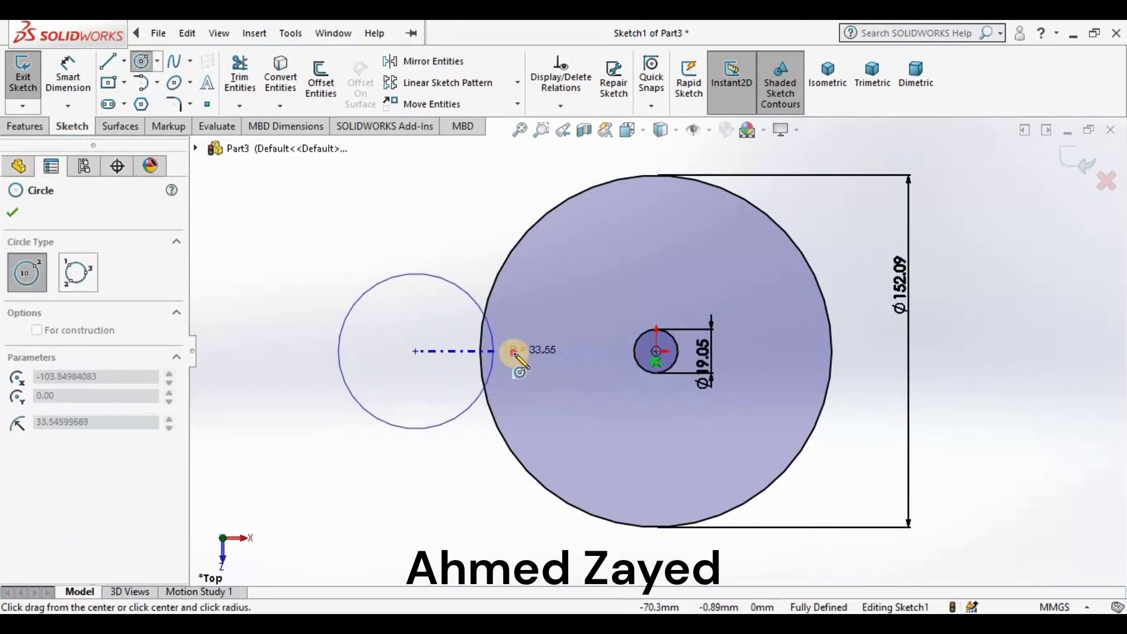
{"action": "left_click", "coordinate": [515, 352]}
{"action": "left_click", "coordinate": [68, 82]}
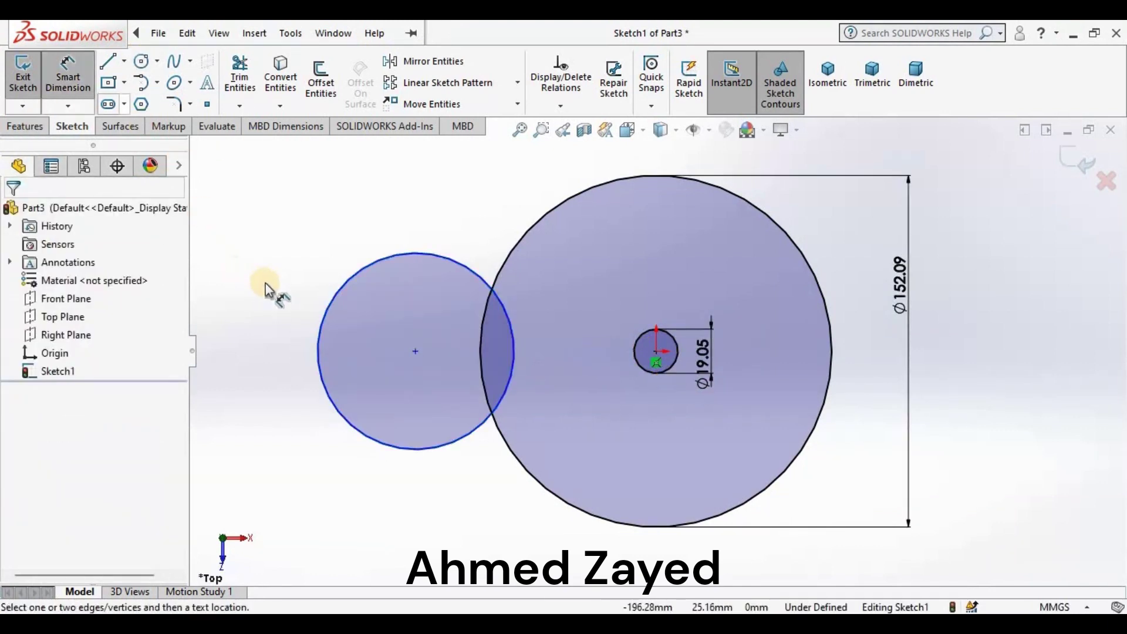
{"action": "left_click", "coordinate": [330, 306]}
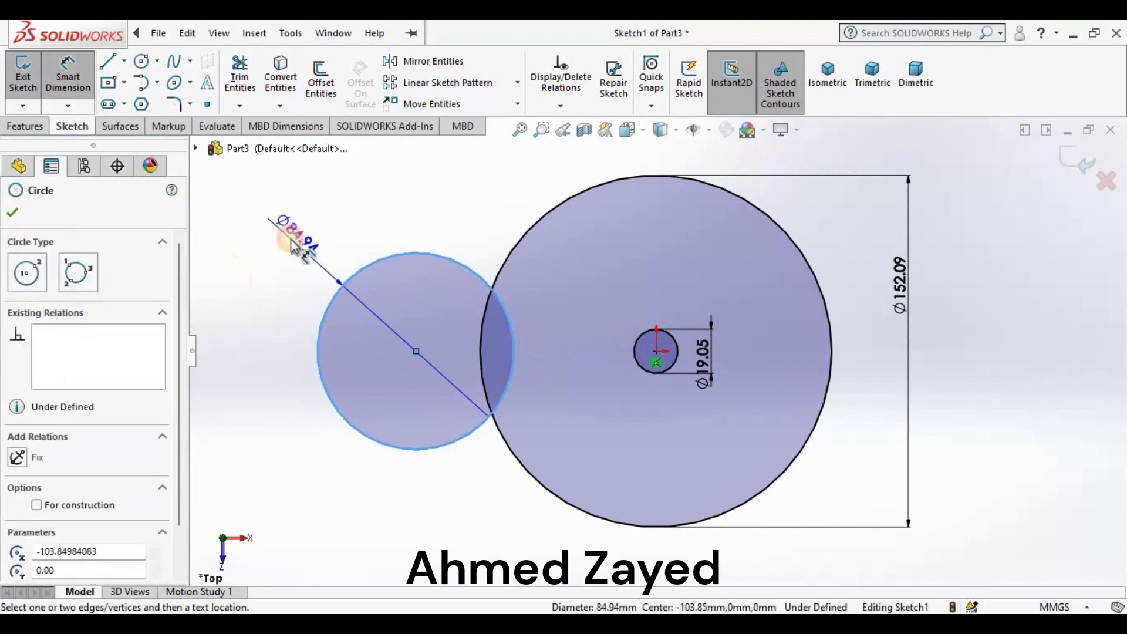
{"action": "left_click", "coordinate": [291, 244]}
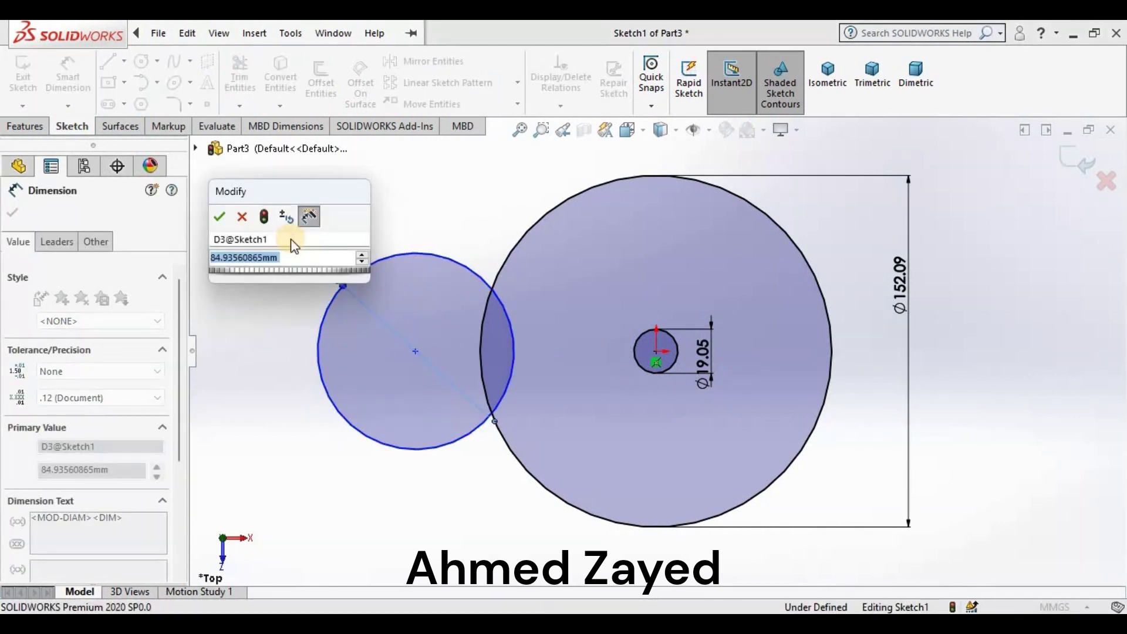
{"action": "type", "text": "49."}
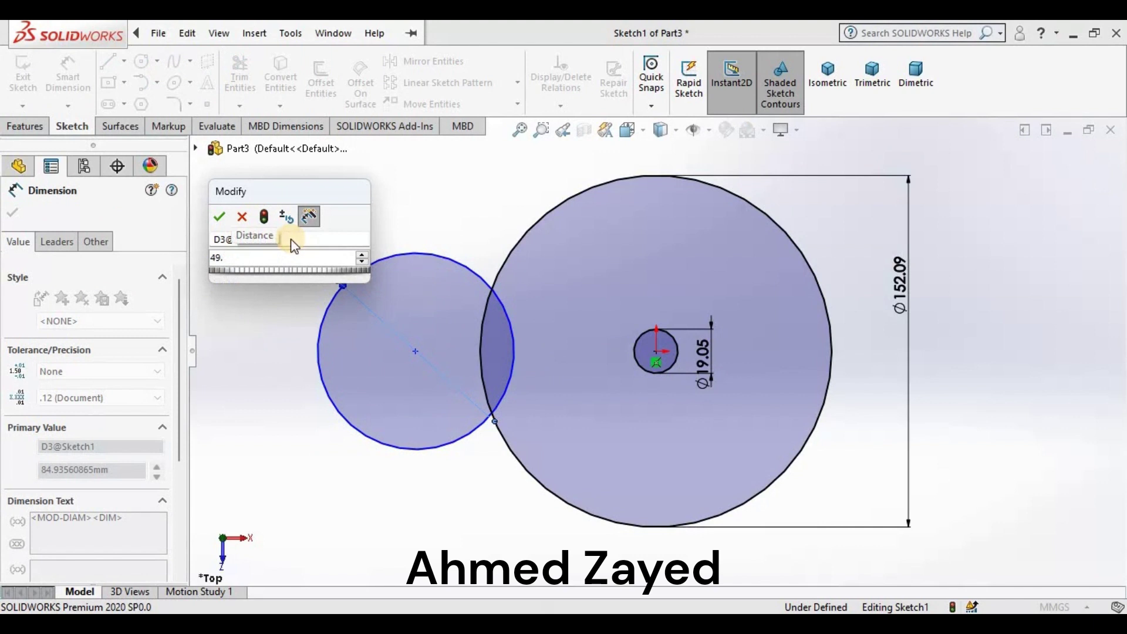
{"action": "type", "text": "28*2"}
{"action": "key", "text": "Return"}
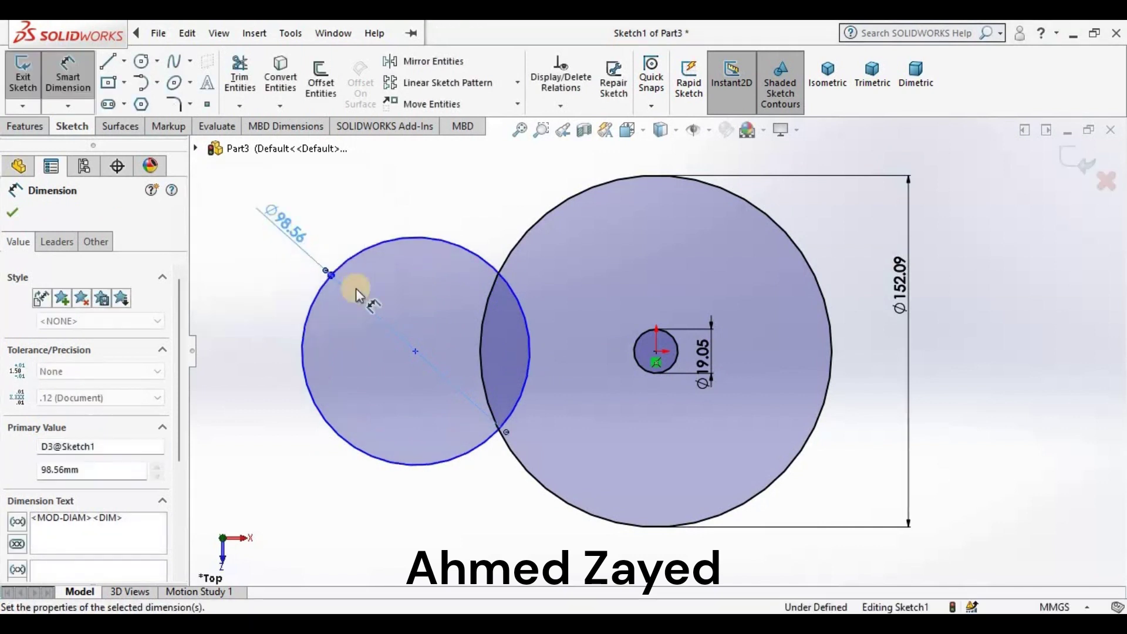
{"action": "key", "text": "Escape"}
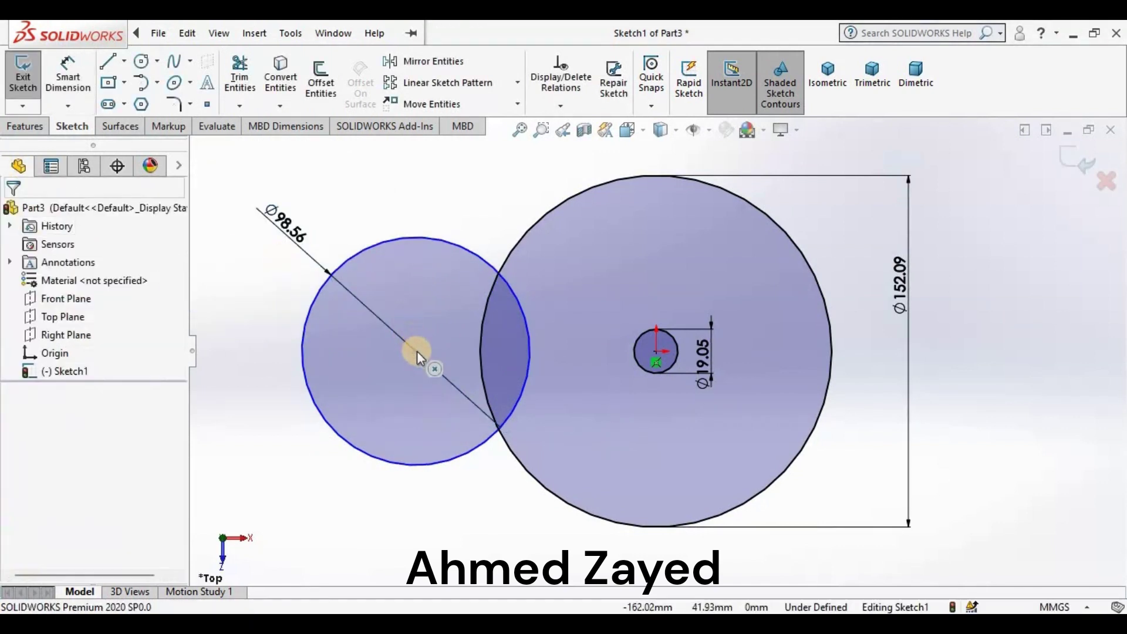
Align the new circle's centre horizontally with the origin at 107.95 mm distance
{"action": "left_click", "coordinate": [417, 351]}
{"action": "left_click", "coordinate": [655, 351]}
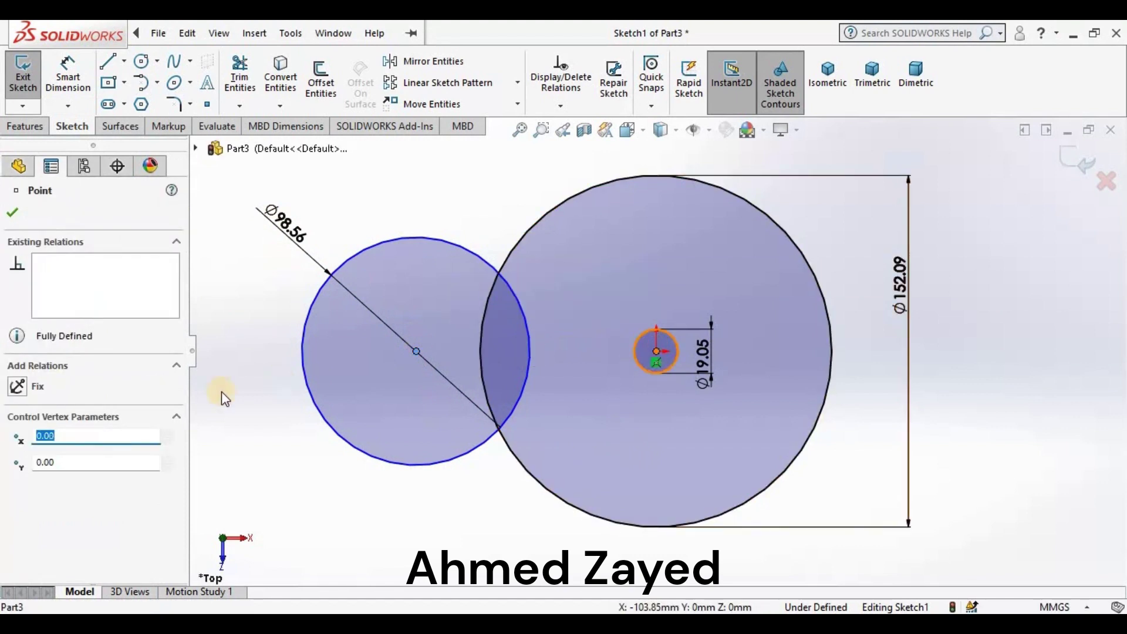
{"action": "left_click", "coordinate": [16, 480]}
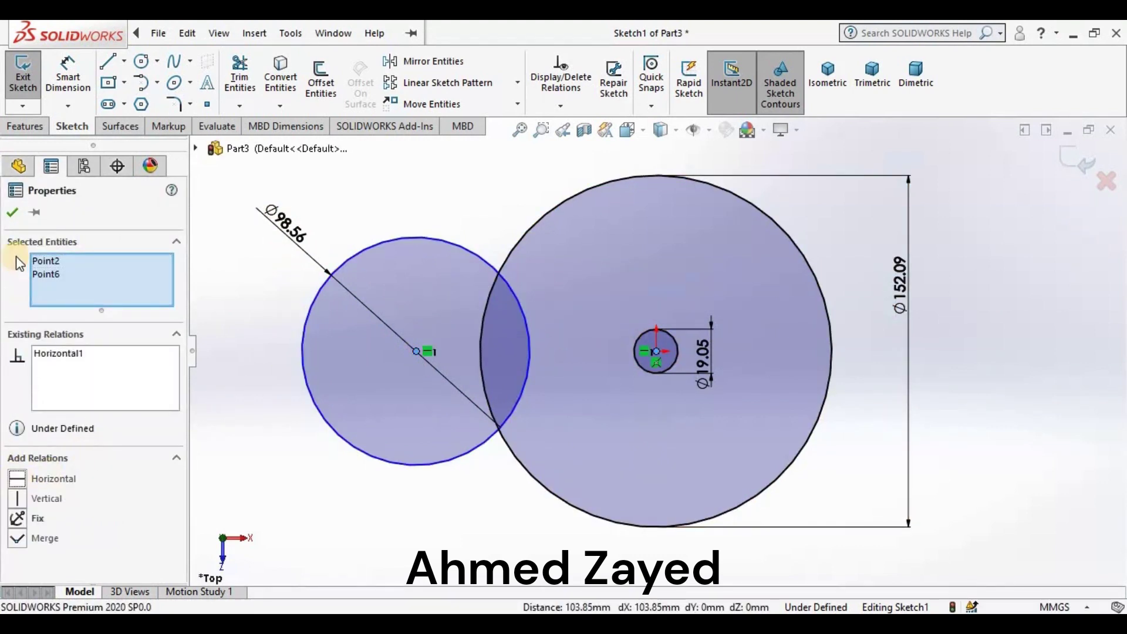
{"action": "key", "text": "Escape"}
{"action": "key", "text": "d"}
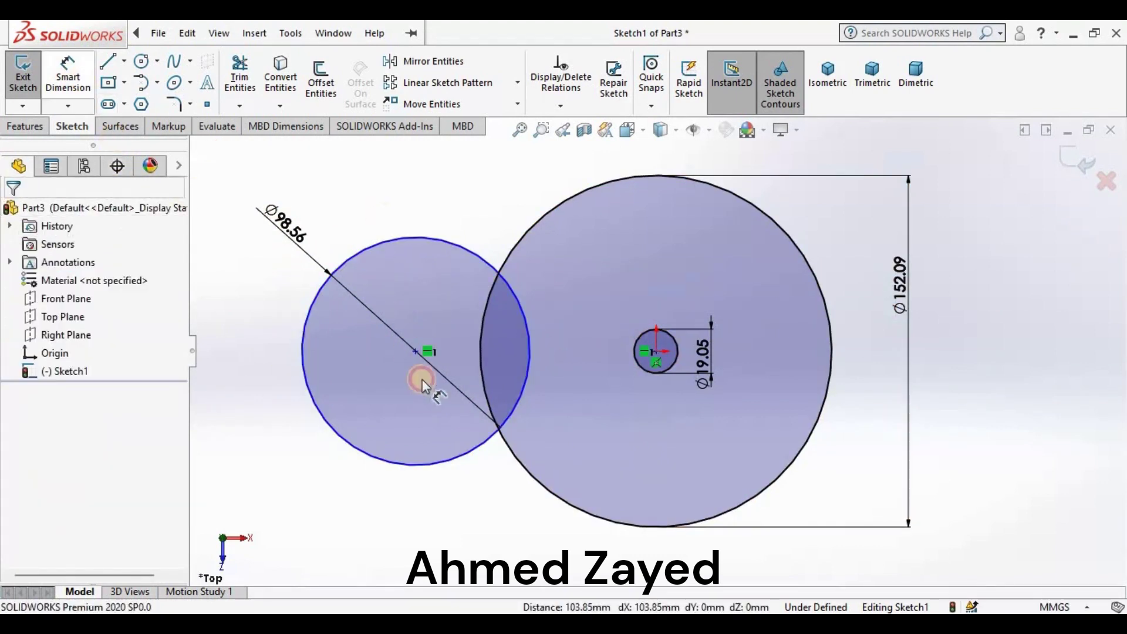
{"action": "left_click", "coordinate": [417, 353]}
{"action": "left_click", "coordinate": [657, 352]}
{"action": "left_click", "coordinate": [610, 509]}
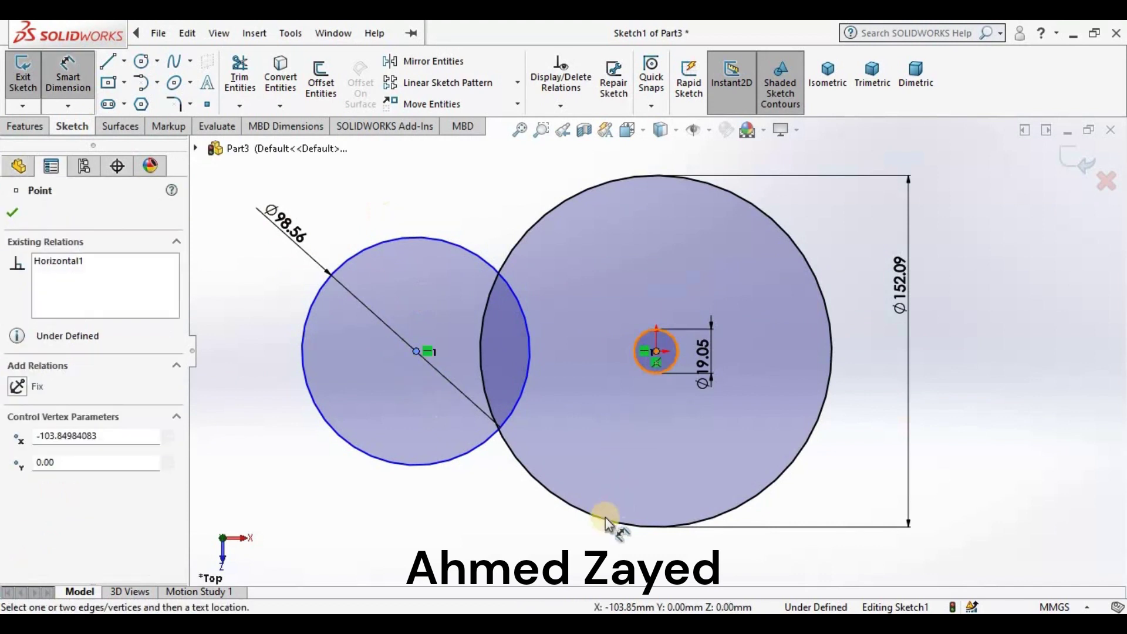
{"action": "left_click", "coordinate": [531, 574]}
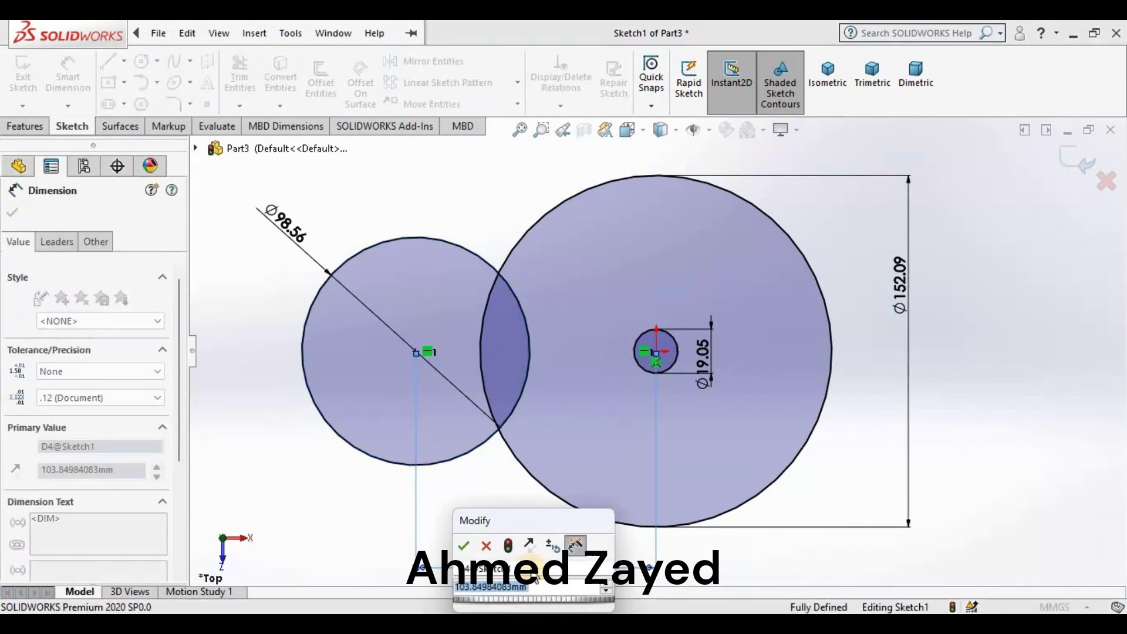
{"action": "type", "text": "107"}
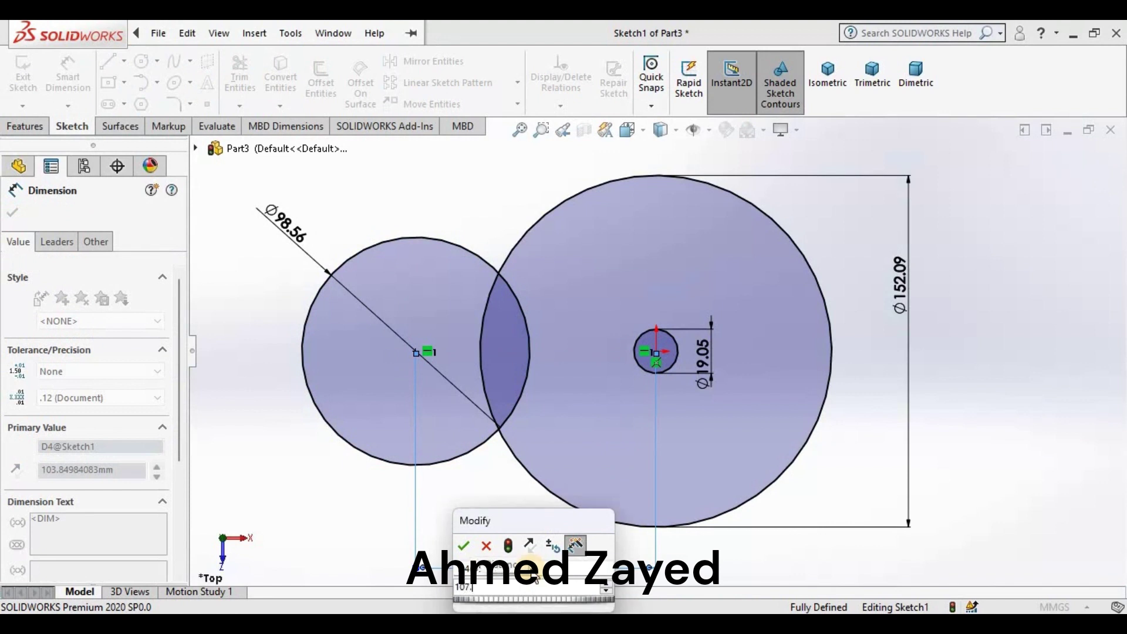
{"action": "type", "text": ".95"}
{"action": "key", "text": "Return"}
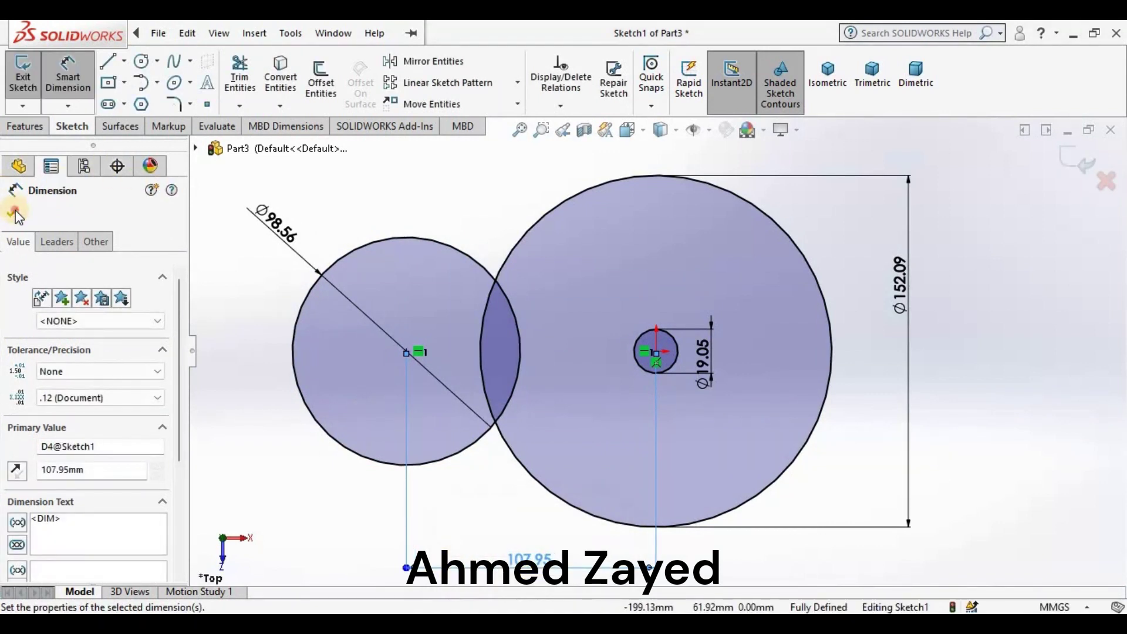
{"action": "left_click", "coordinate": [14, 213]}
Trim the overlapping arcs to leave a concave notch on the large circle's left
{"action": "left_click", "coordinate": [240, 71]}
{"action": "left_click_drag", "start_coordinate": [433, 241], "coordinate": [470, 311]}
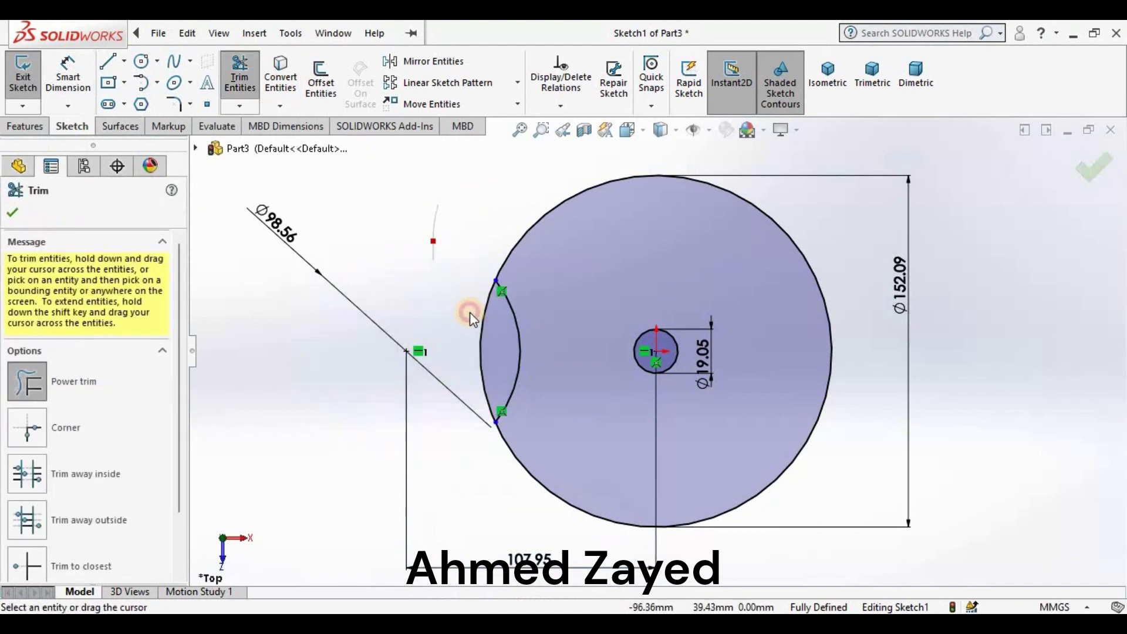
{"action": "left_click", "coordinate": [494, 327]}
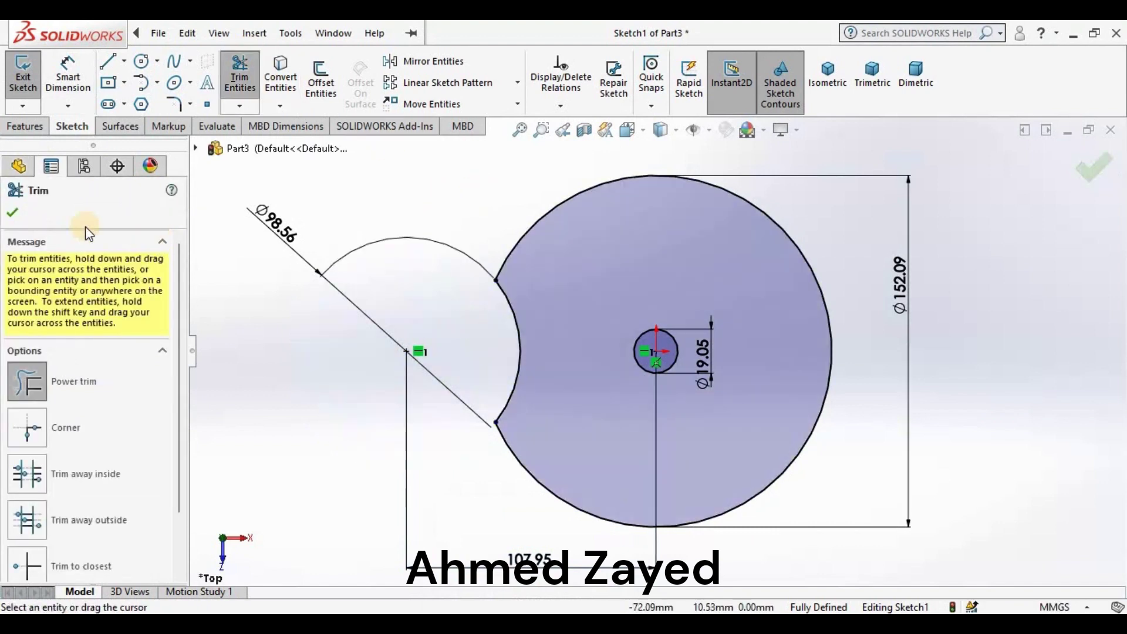
{"action": "left_click", "coordinate": [13, 209]}
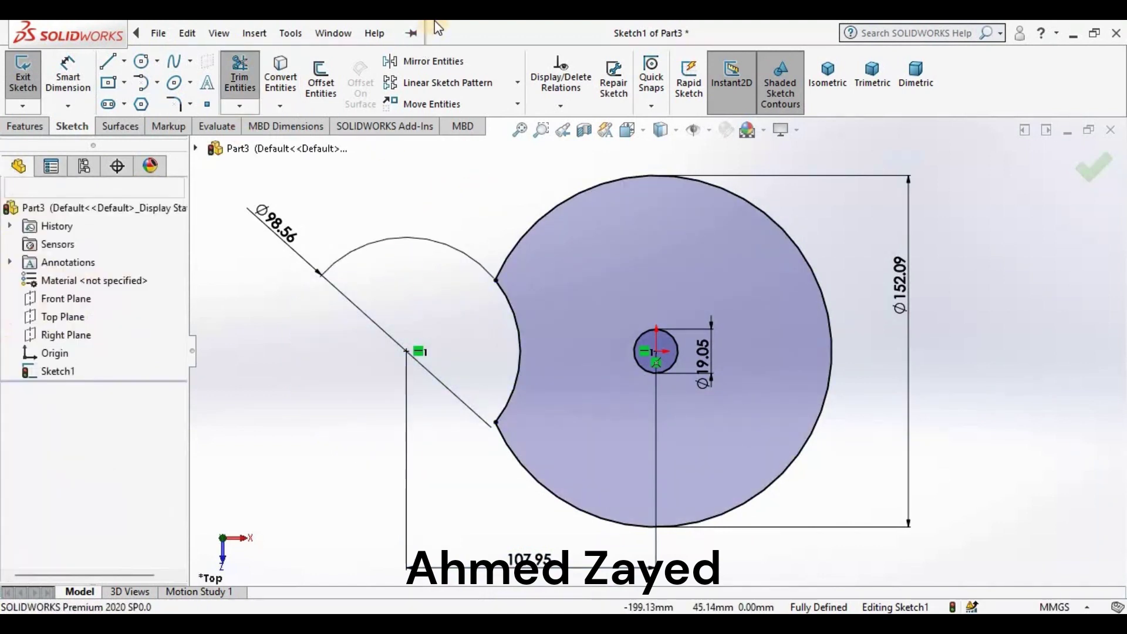
{"action": "left_click", "coordinate": [517, 88]}
Circularly pattern the notch arc six times around the origin over 360°
{"action": "left_click", "coordinate": [481, 118]}
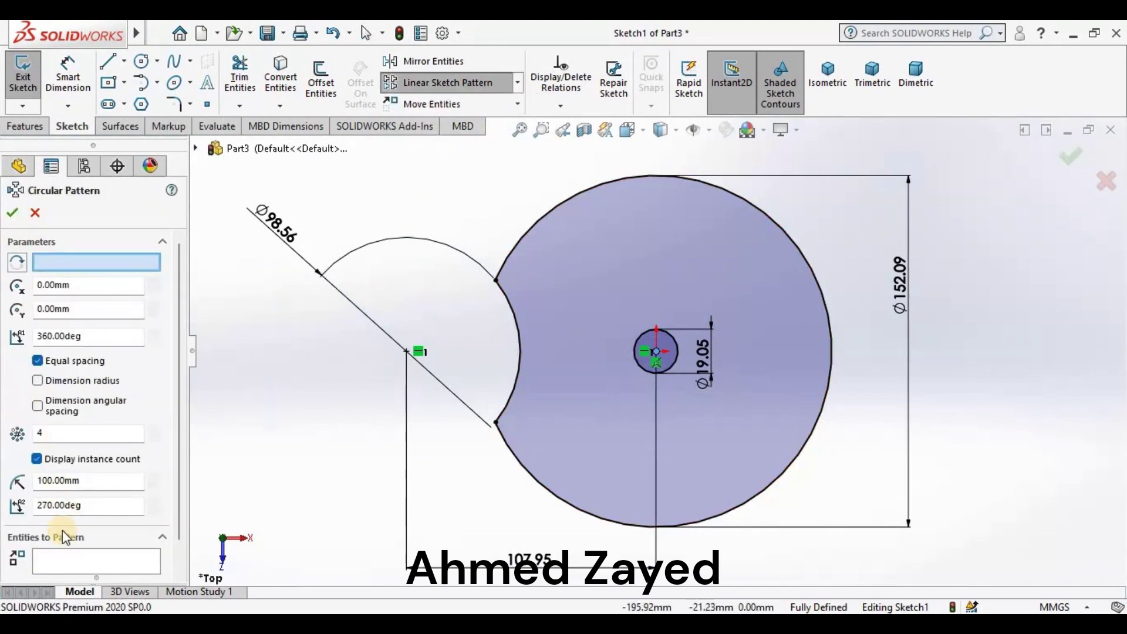
{"action": "left_click", "coordinate": [66, 558]}
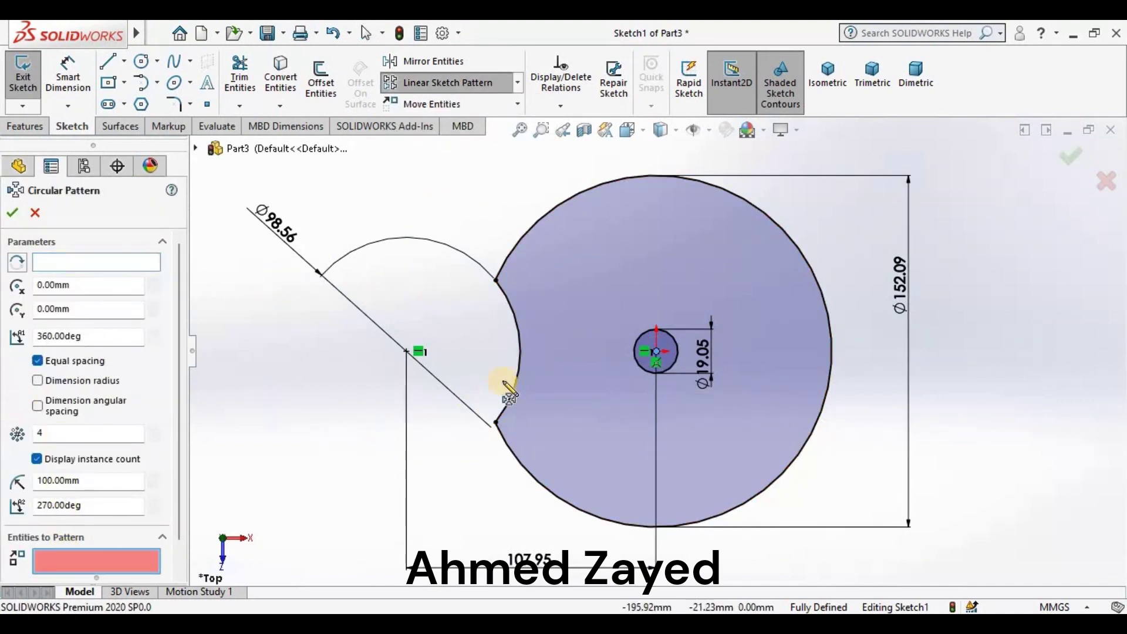
{"action": "left_click", "coordinate": [523, 350]}
{"action": "type", "text": "6"}
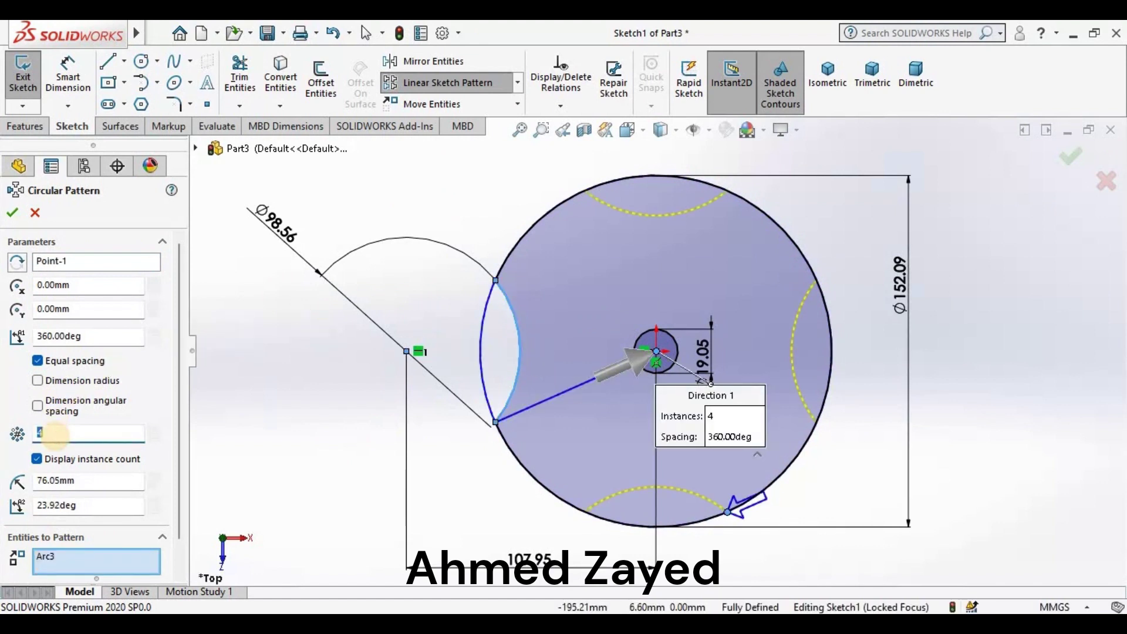
{"action": "left_click", "coordinate": [14, 213]}
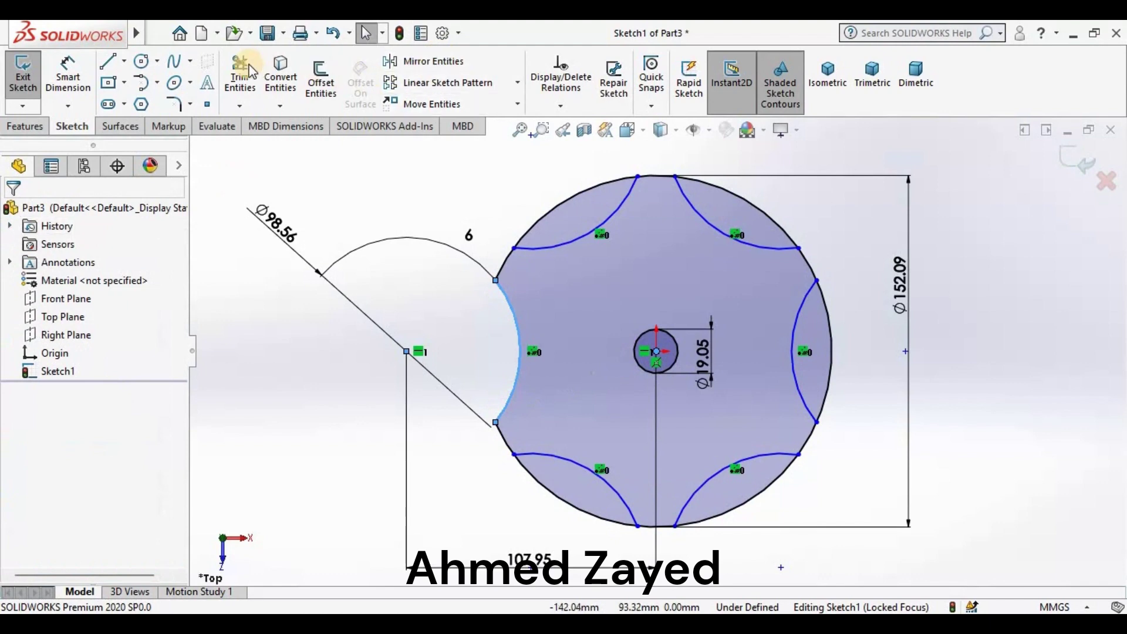
Trim the outer circle segments between the notches into a star outline
{"action": "key", "text": "t"}
{"action": "left_click", "coordinate": [563, 204]}
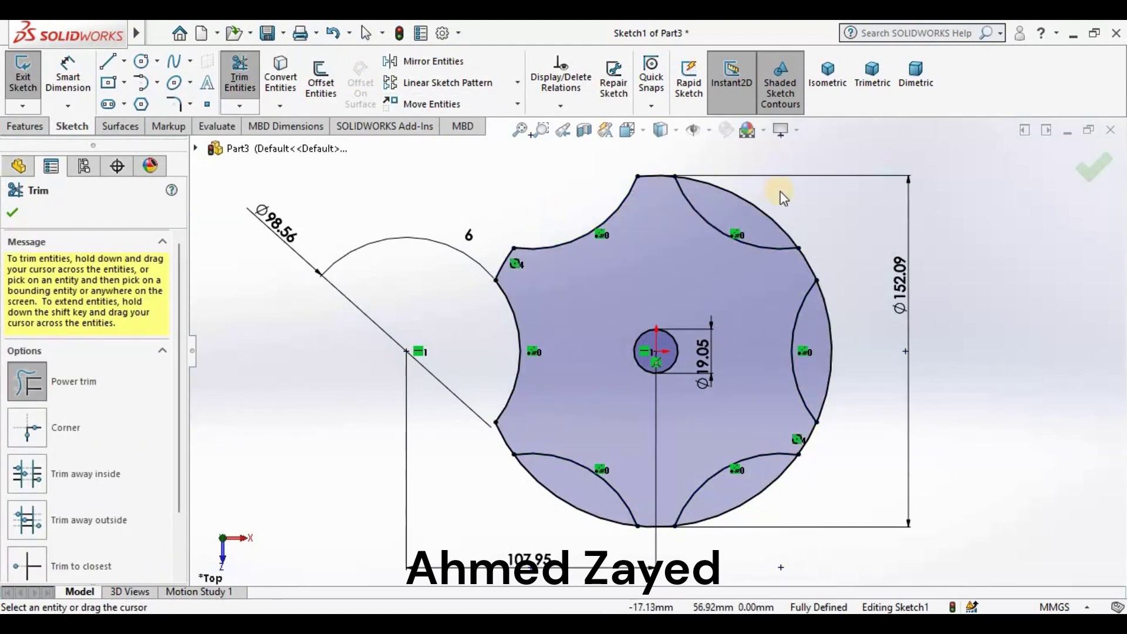
{"action": "left_click", "coordinate": [738, 211]}
{"action": "left_click_drag", "start_coordinate": [820, 352], "coordinate": [812, 486]}
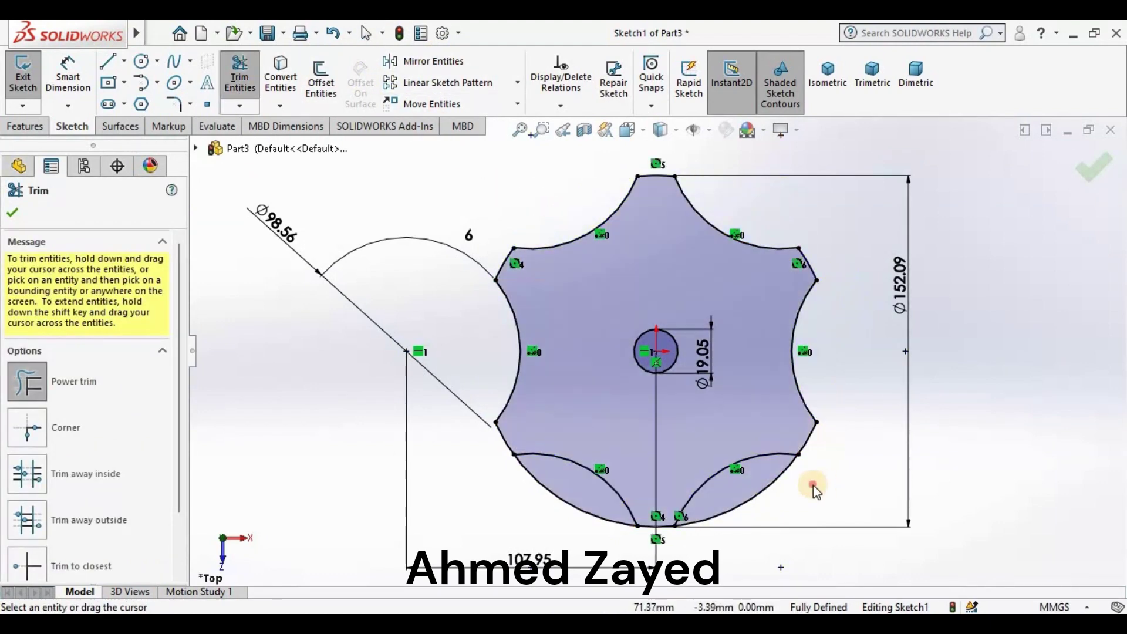
{"action": "mouse_move", "coordinate": [694, 492]}
{"action": "left_mouse_down"}
{"action": "mouse_move", "coordinate": [516, 503]}
{"action": "mouse_move", "coordinate": [554, 490]}
{"action": "mouse_move", "coordinate": [362, 390]}
{"action": "left_mouse_up"}
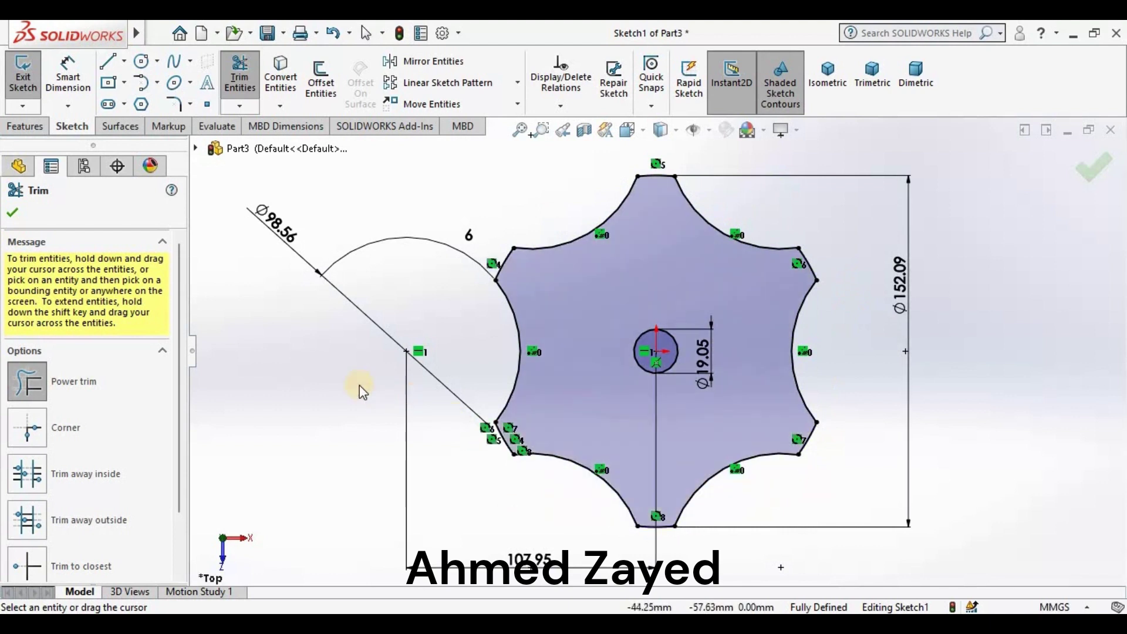
{"action": "left_click", "coordinate": [45, 169]}
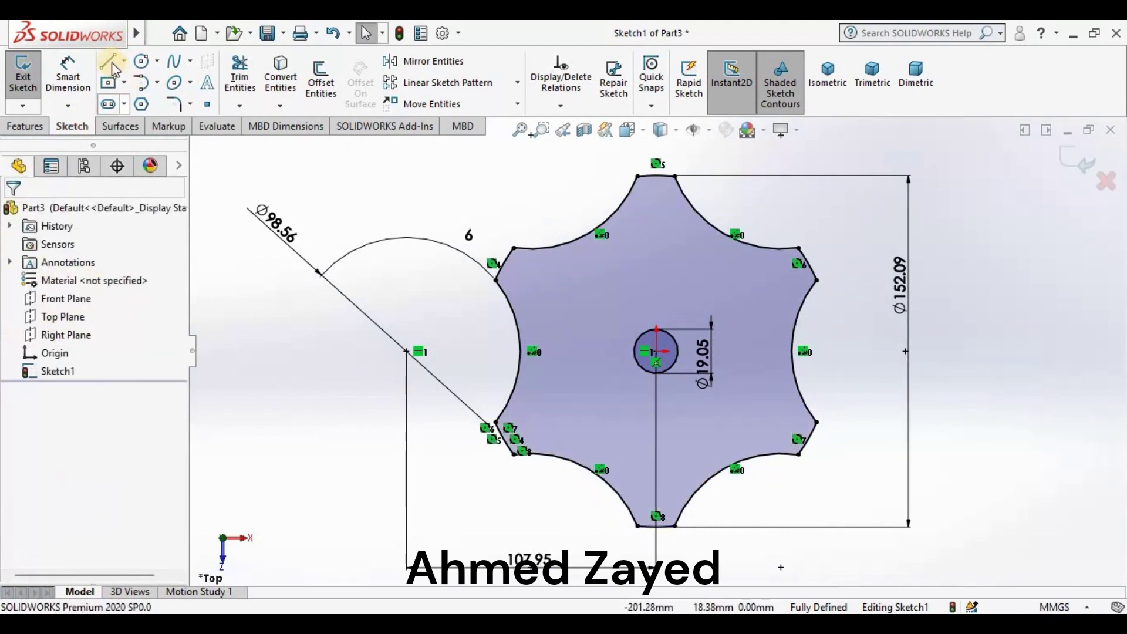
Draw a vertical centerline from above the top point down to the origin
{"action": "left_click", "coordinate": [124, 61]}
{"action": "left_click", "coordinate": [143, 101]}
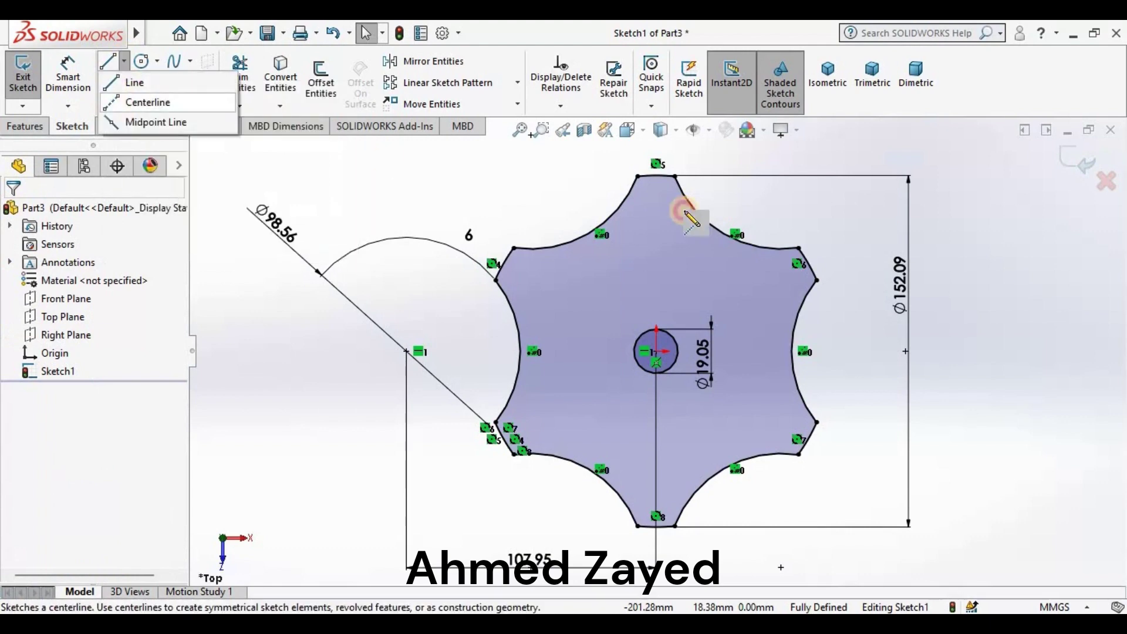
{"action": "scroll", "coordinate": [660, 206], "scroll_direction": "down", "scroll_amount": 1}
{"action": "scroll", "coordinate": [659, 200], "scroll_direction": "down", "scroll_amount": 2}
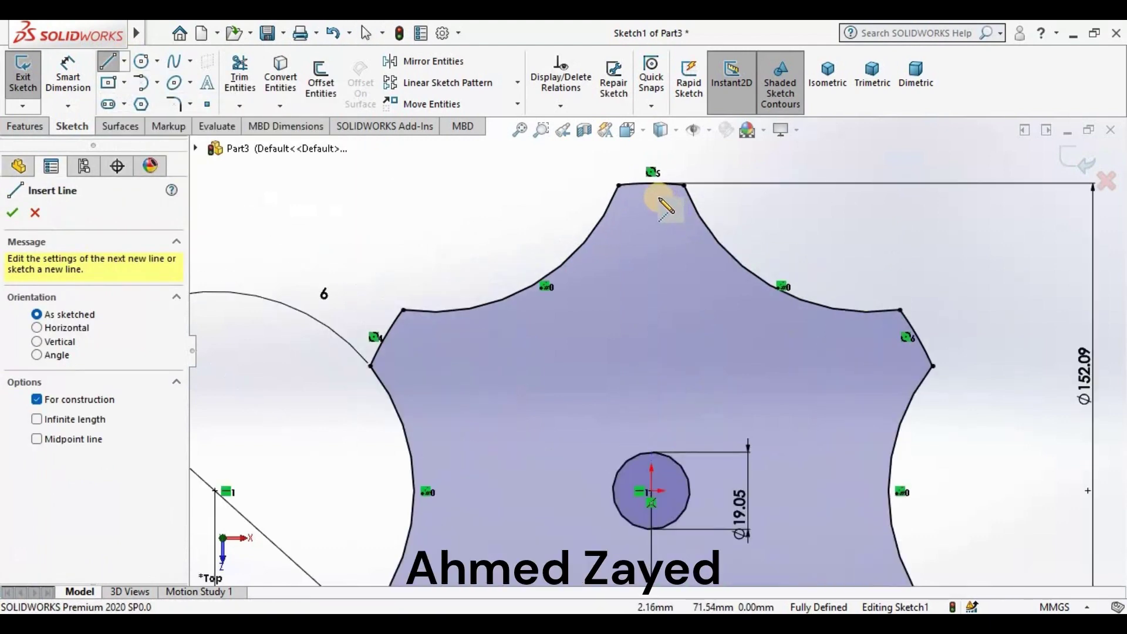
{"action": "scroll", "coordinate": [651, 261], "scroll_direction": "up", "scroll_amount": 3}
{"action": "scroll", "coordinate": [652, 241], "scroll_direction": "down", "scroll_amount": 1}
{"action": "left_click", "coordinate": [650, 202]}
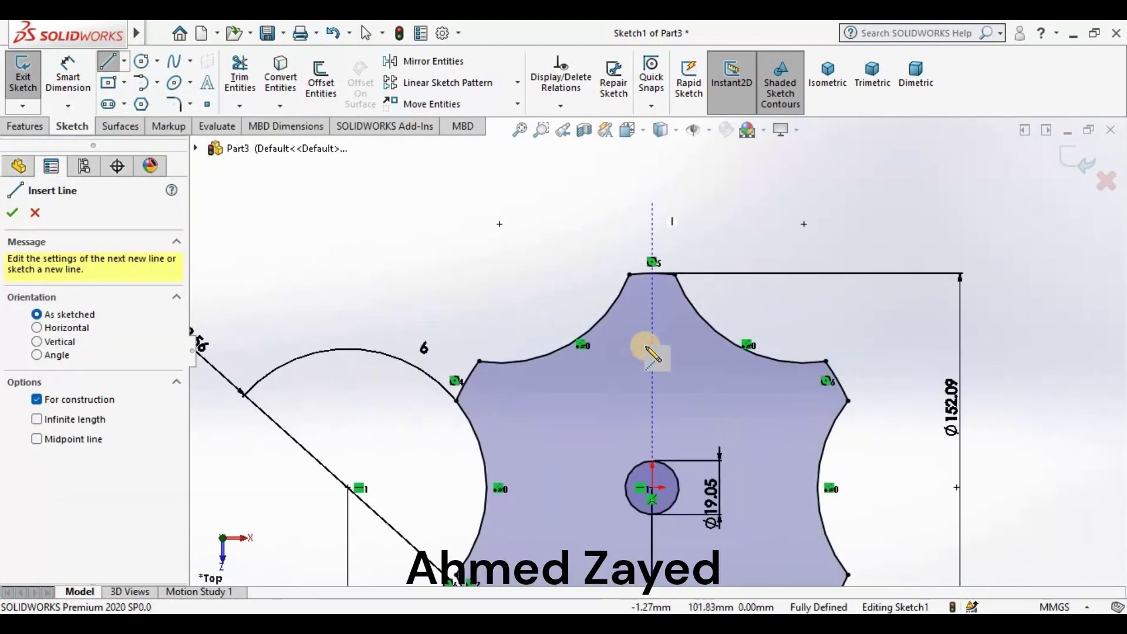
{"action": "left_click", "coordinate": [653, 401]}
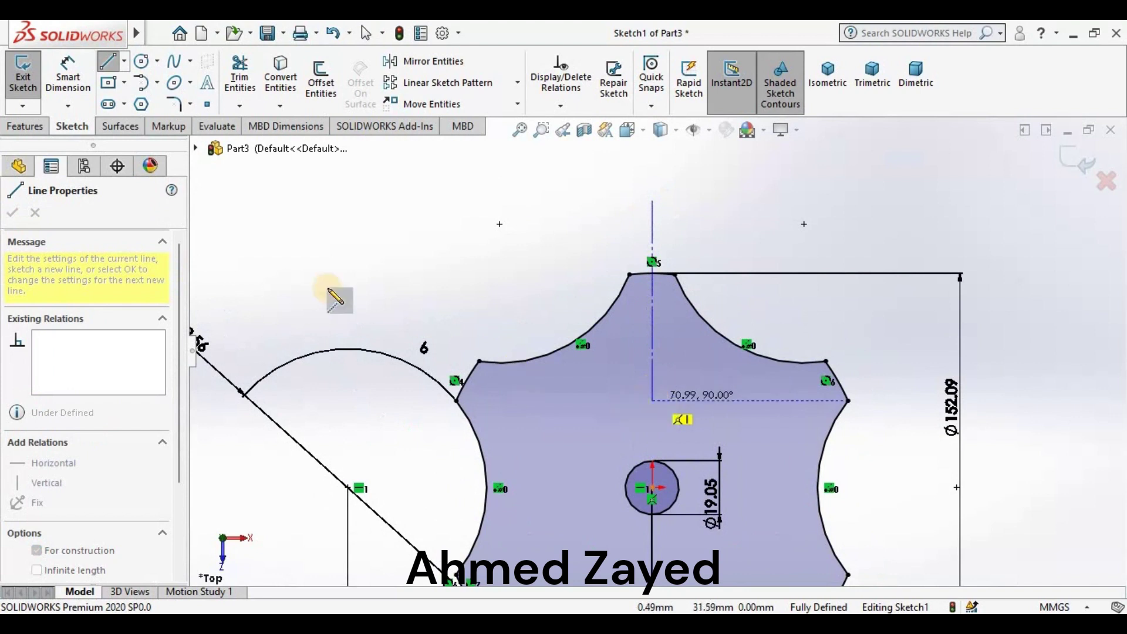
{"action": "key", "text": "Escape"}
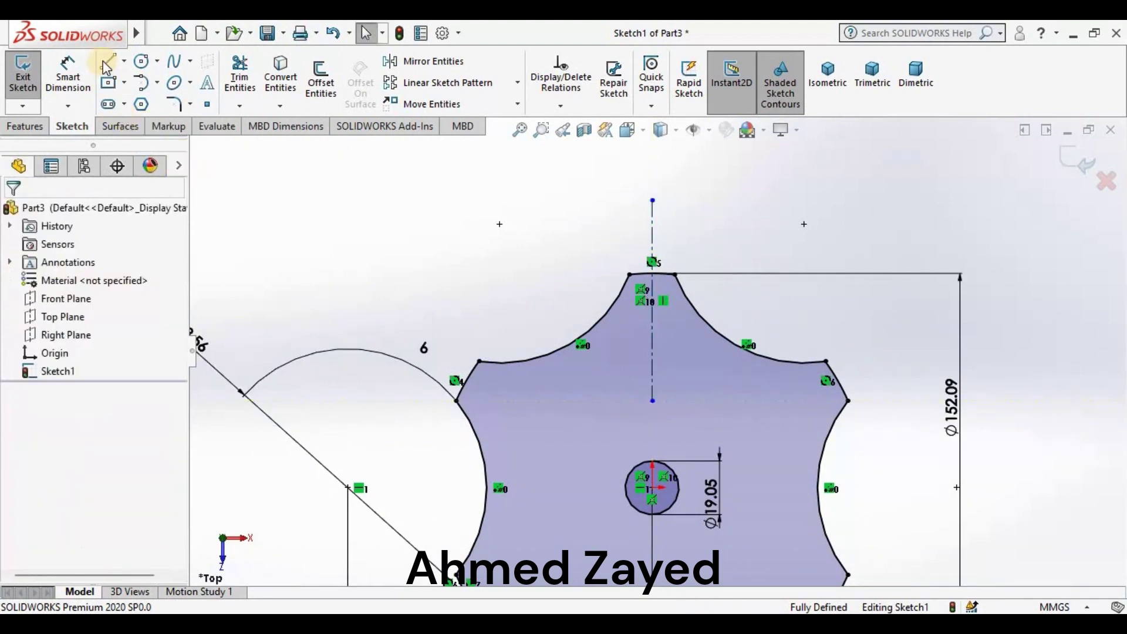
Draw a vertical line just left of the centerline inside the top lobe
{"action": "key", "text": "l"}
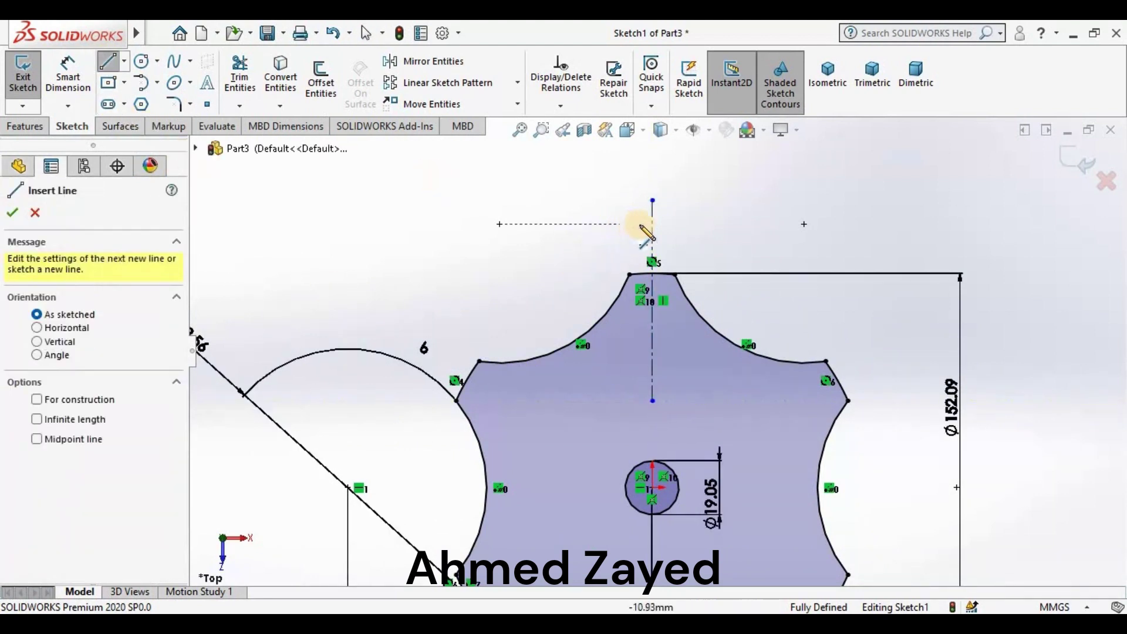
{"action": "left_click", "coordinate": [639, 224]}
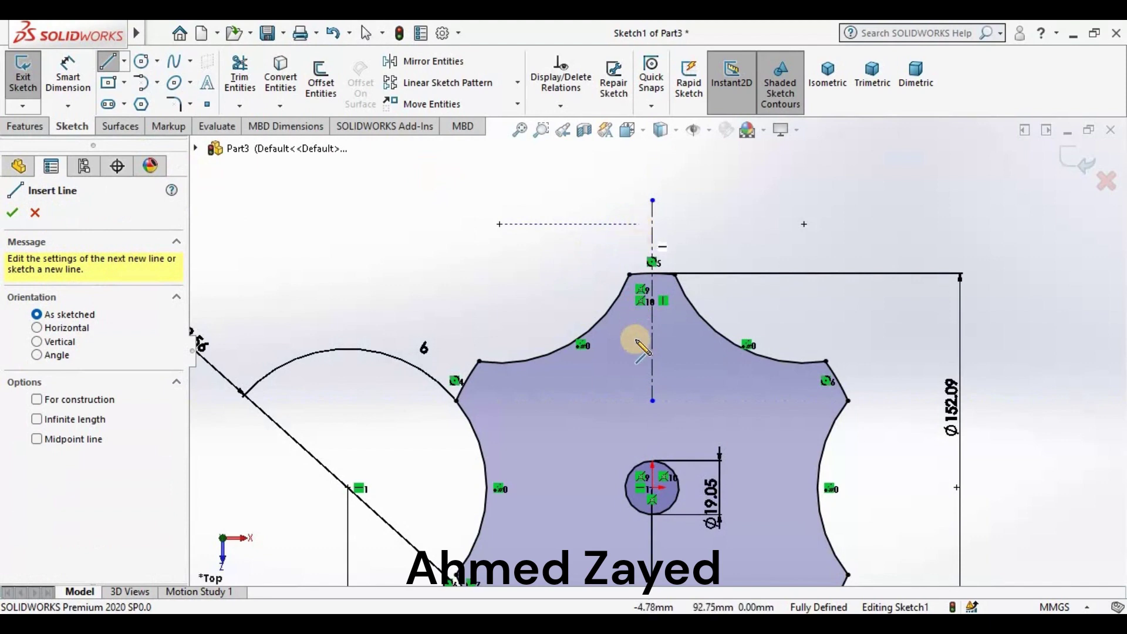
{"action": "left_click", "coordinate": [639, 339]}
{"action": "key", "text": "Escape"}
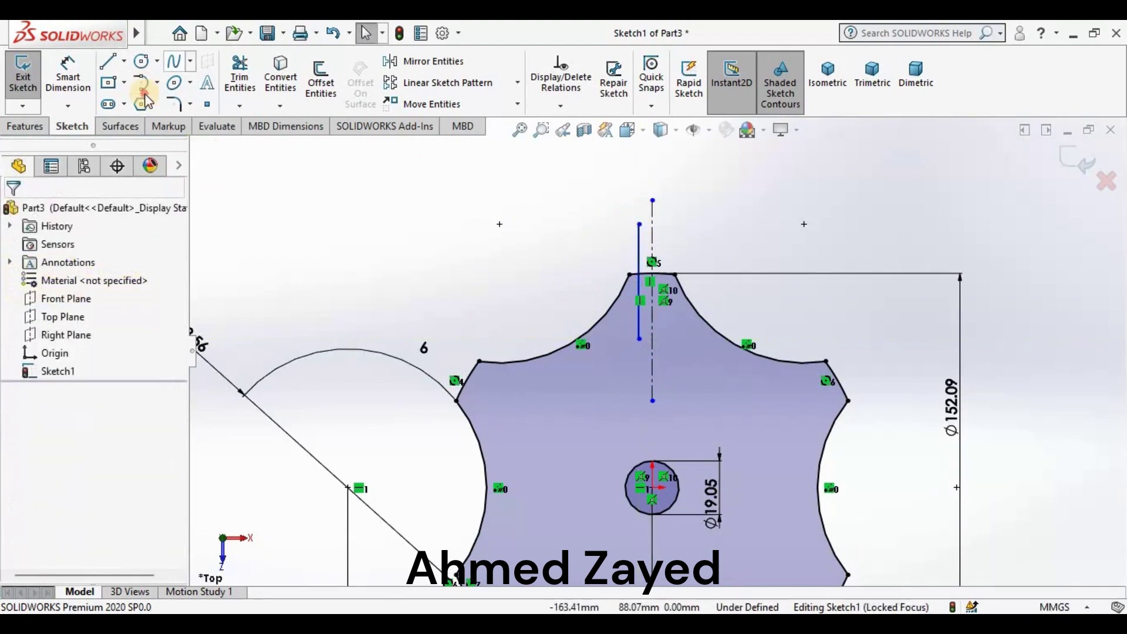
{"action": "left_click", "coordinate": [142, 104]}
{"action": "key", "text": "a"}
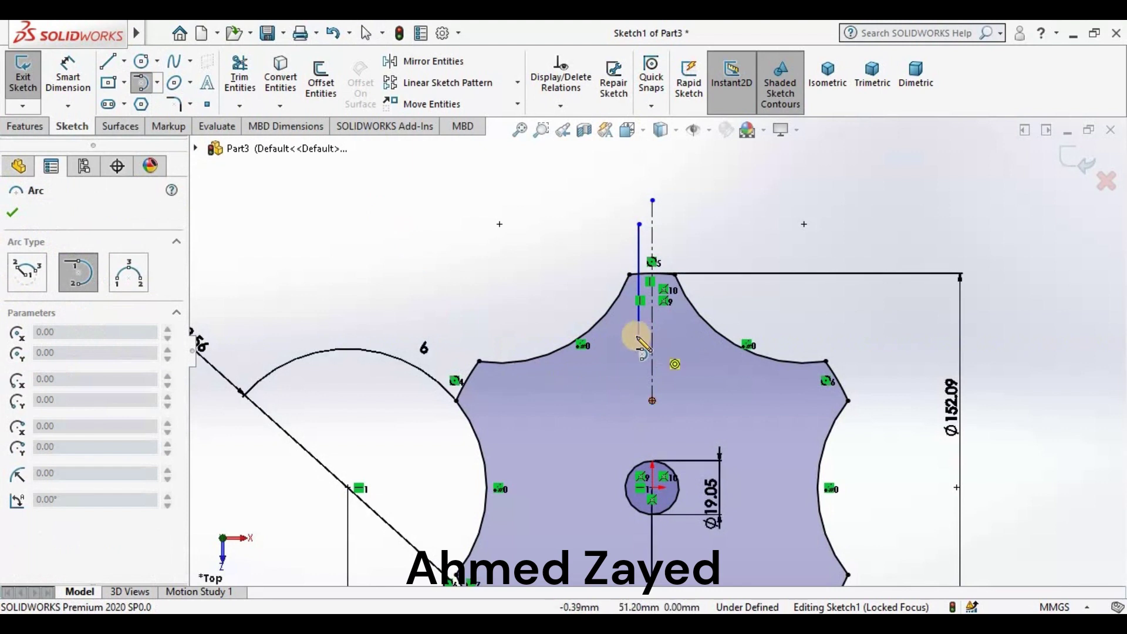
{"action": "left_click", "coordinate": [653, 352]}
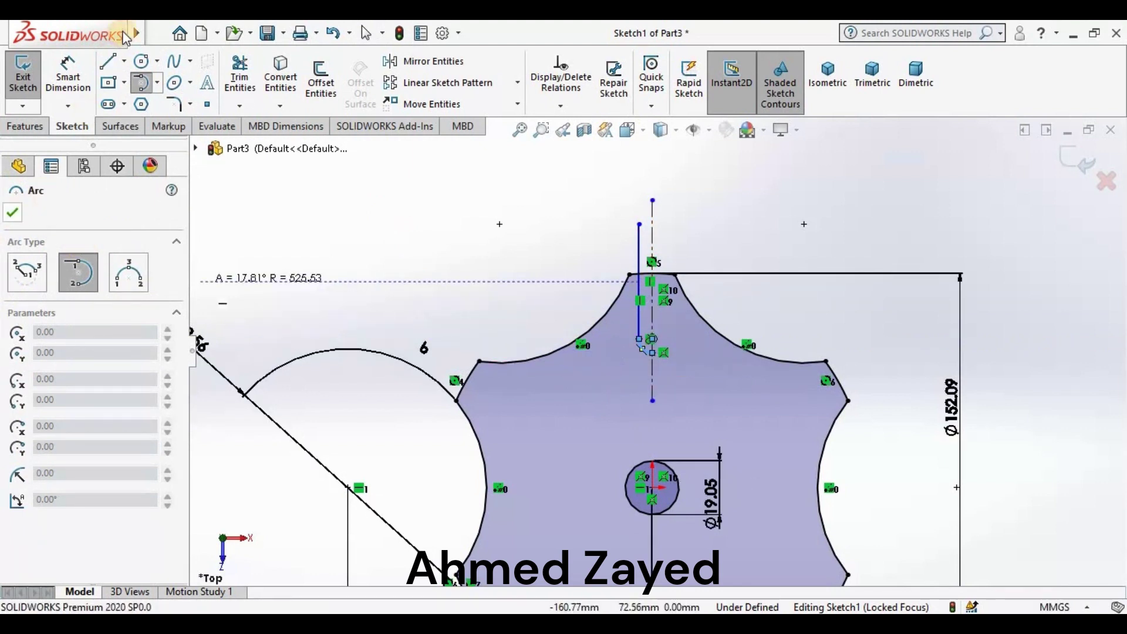
{"action": "key", "text": "Escape"}
Dimension the line's lower end 49.28 mm from the hole centre
{"action": "left_click", "coordinate": [64, 77]}
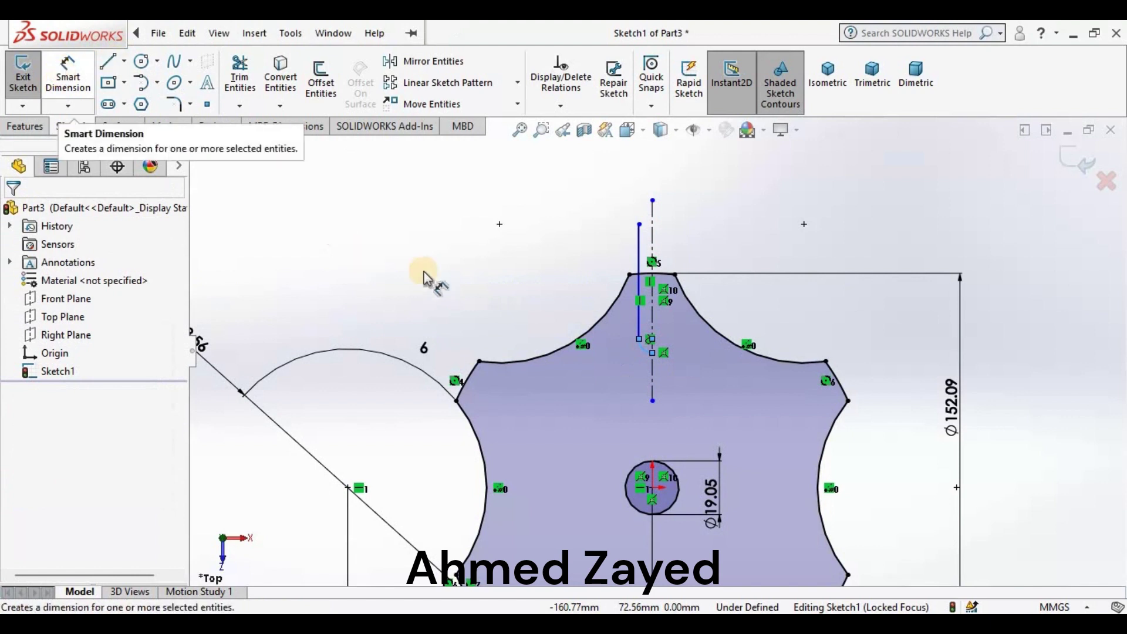
{"action": "left_click", "coordinate": [650, 339]}
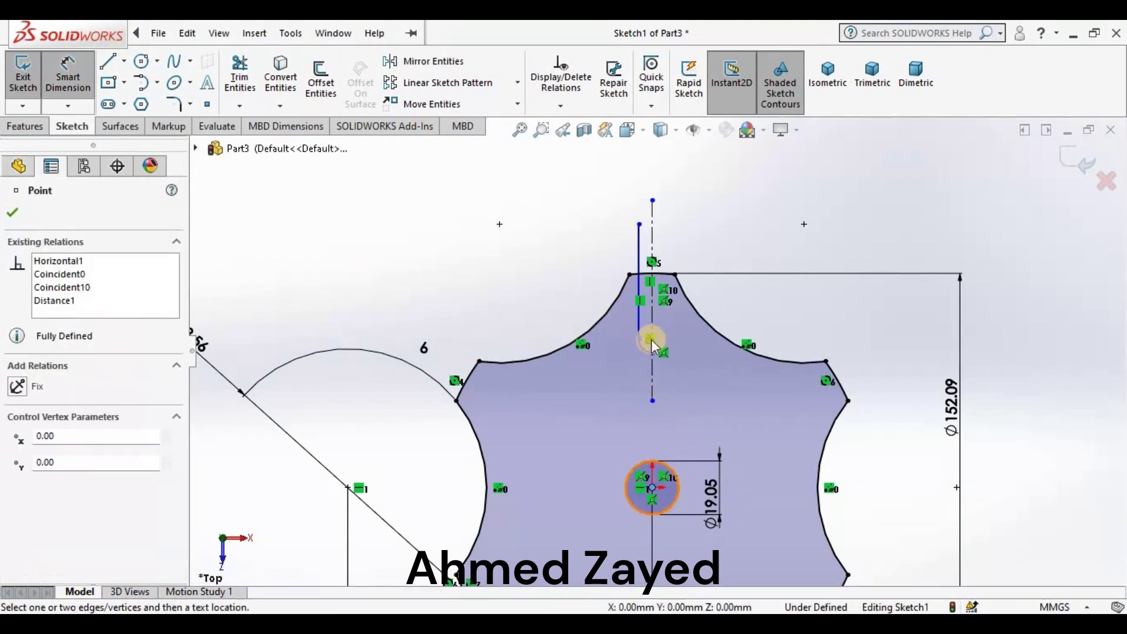
{"action": "scroll", "coordinate": [650, 339], "scroll_direction": "down", "scroll_amount": 4}
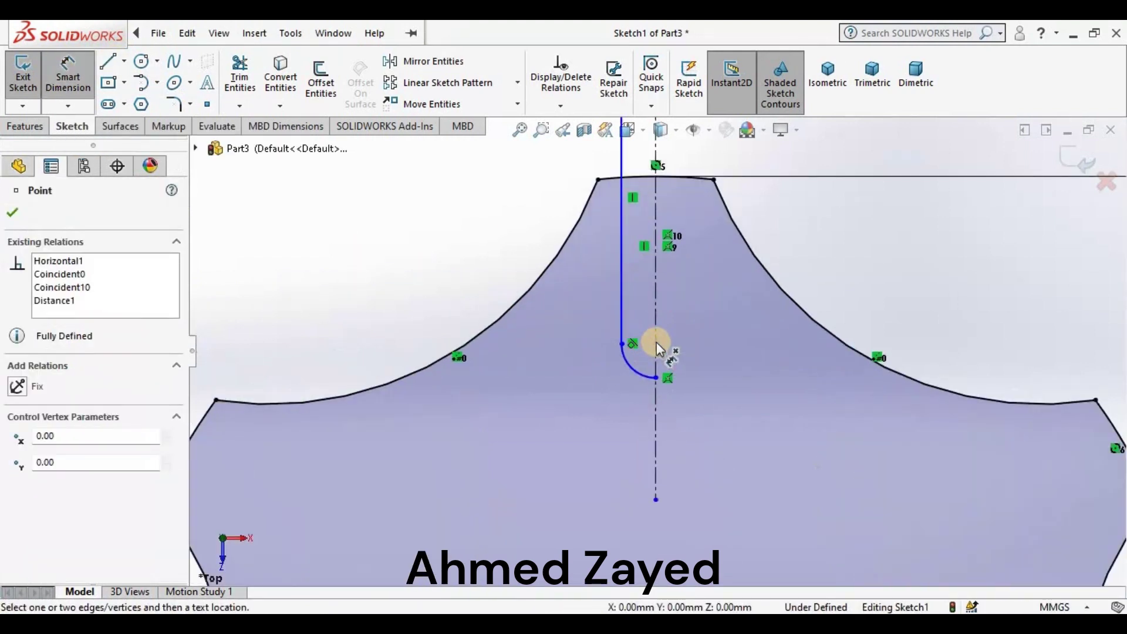
{"action": "left_click", "coordinate": [655, 345]}
{"action": "scroll", "coordinate": [688, 399], "scroll_direction": "up", "scroll_amount": 2}
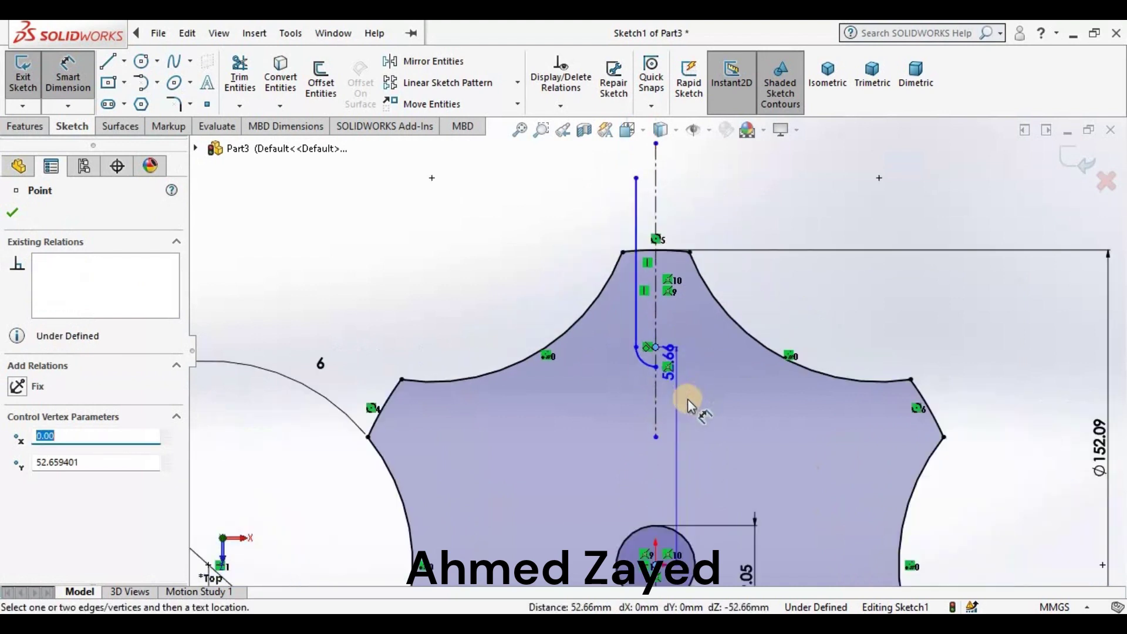
{"action": "scroll", "coordinate": [688, 400], "scroll_direction": "up", "scroll_amount": 1}
{"action": "left_click", "coordinate": [687, 399]}
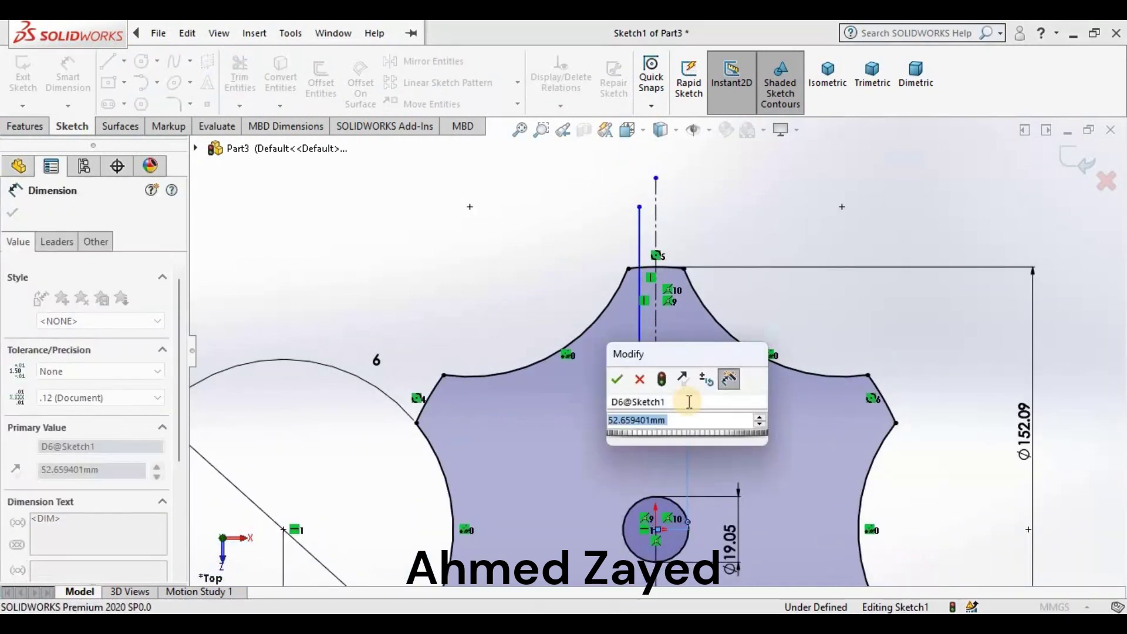
{"action": "type", "text": "4"}
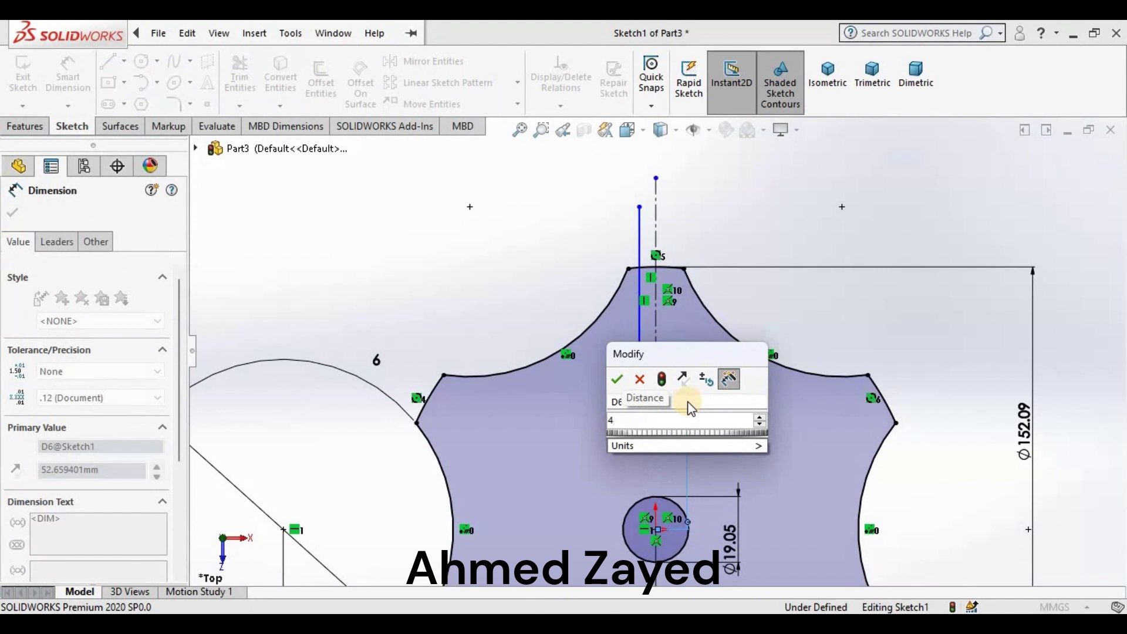
{"action": "type", "text": "9.2"}
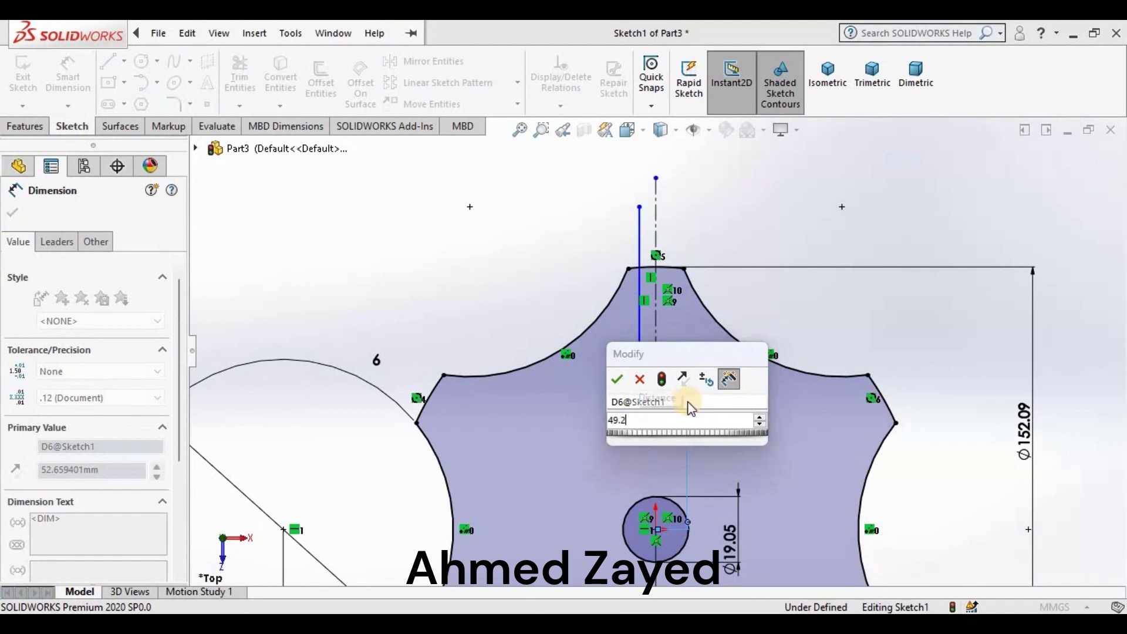
{"action": "type", "text": "8"}
{"action": "key", "text": "Return"}
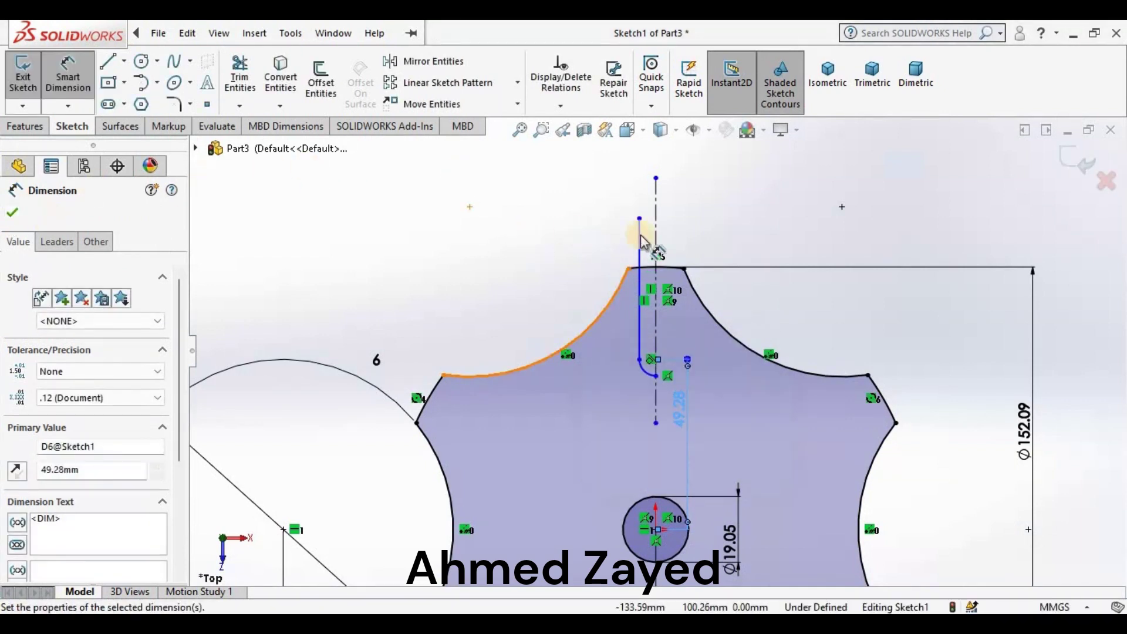
Set the slot width between the line and centerline to 9.65 mm
{"action": "left_click", "coordinate": [639, 242]}
{"action": "left_click", "coordinate": [656, 234]}
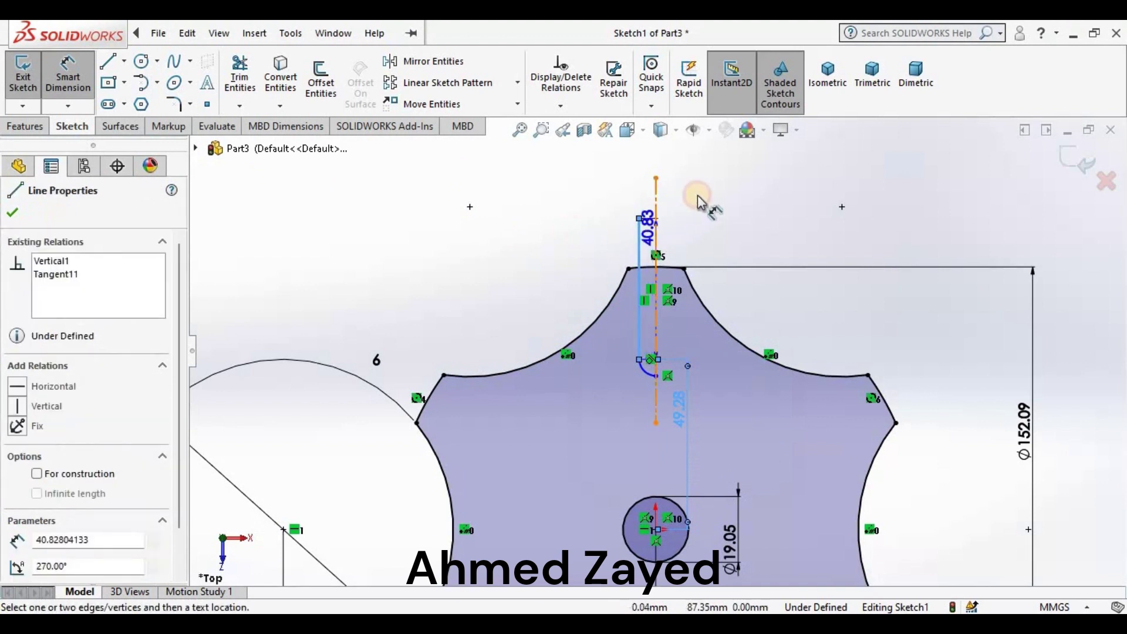
{"action": "left_click", "coordinate": [714, 193]}
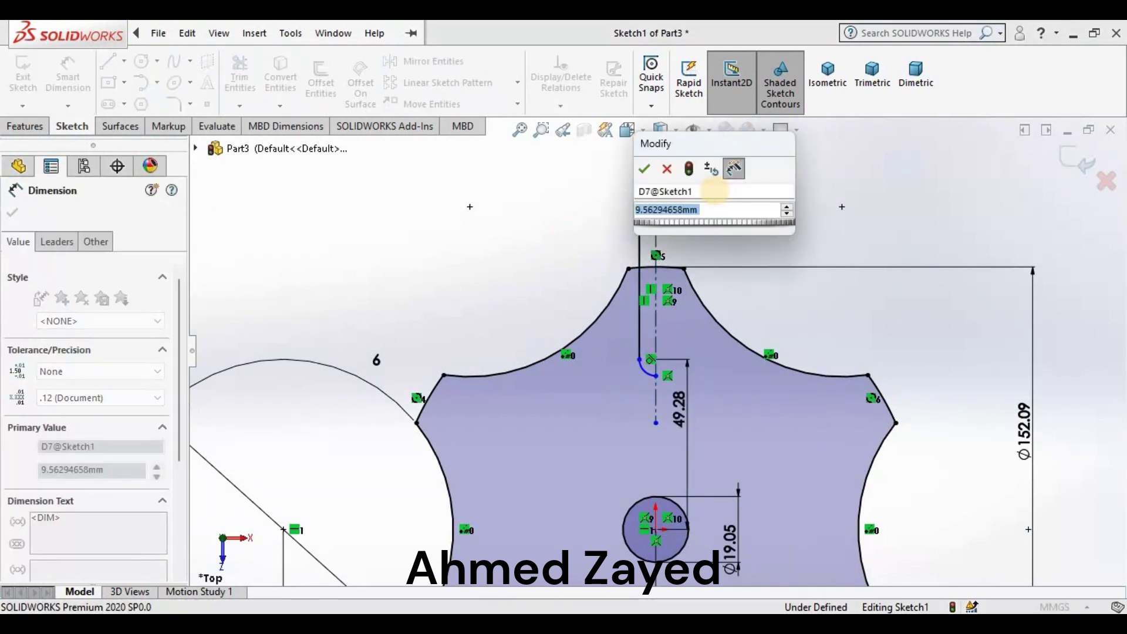
{"action": "type", "text": "9"}
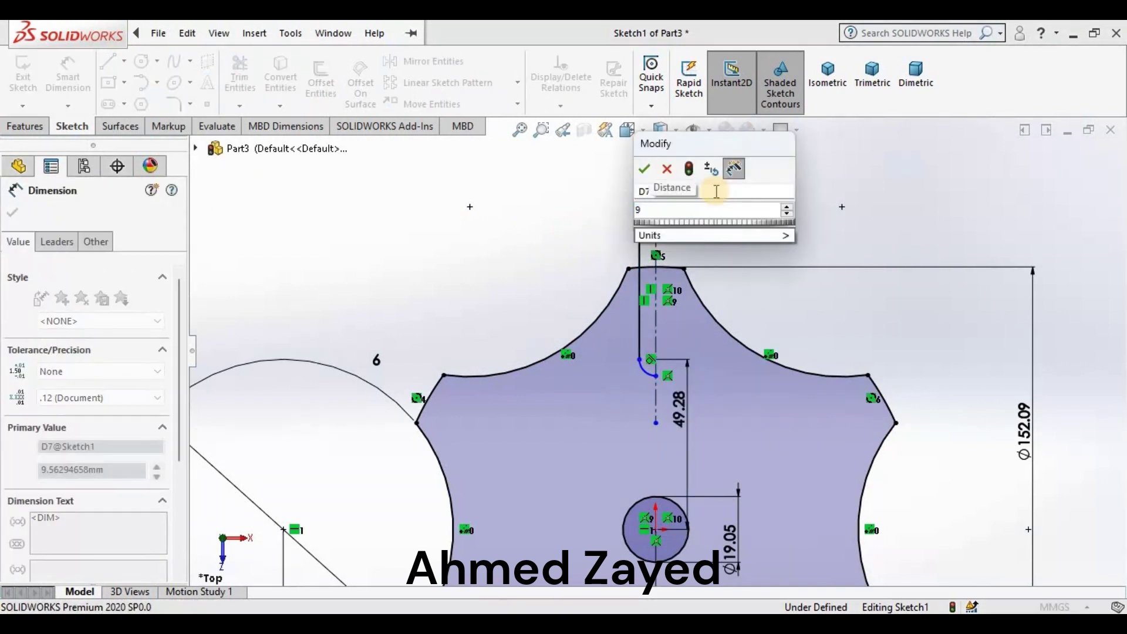
{"action": "type", "text": ".65"}
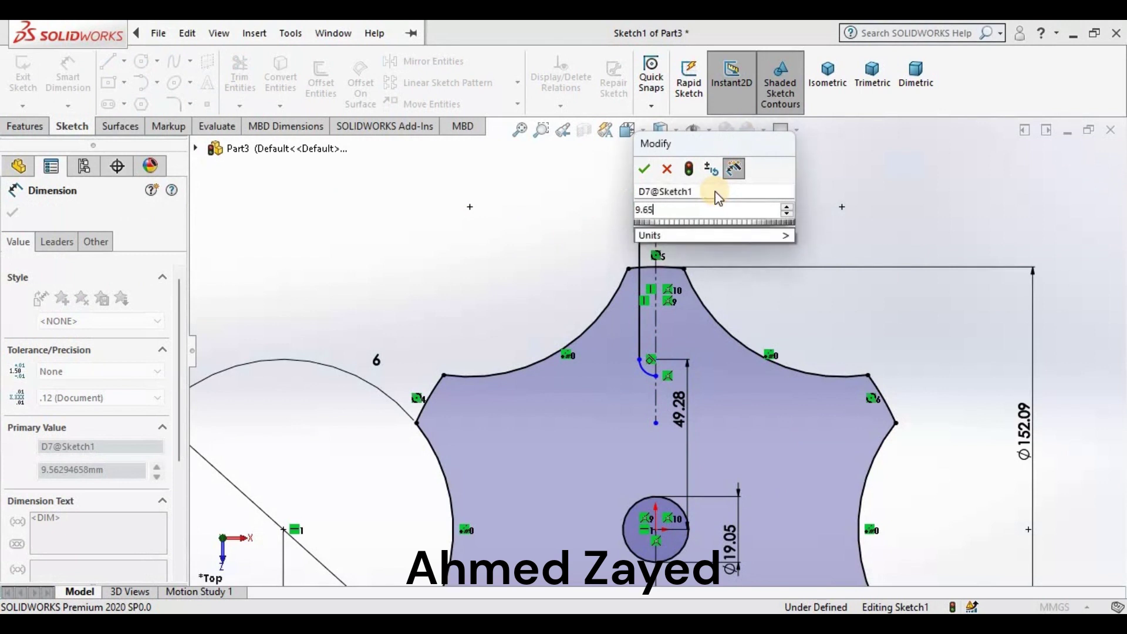
{"action": "key", "text": "Return"}
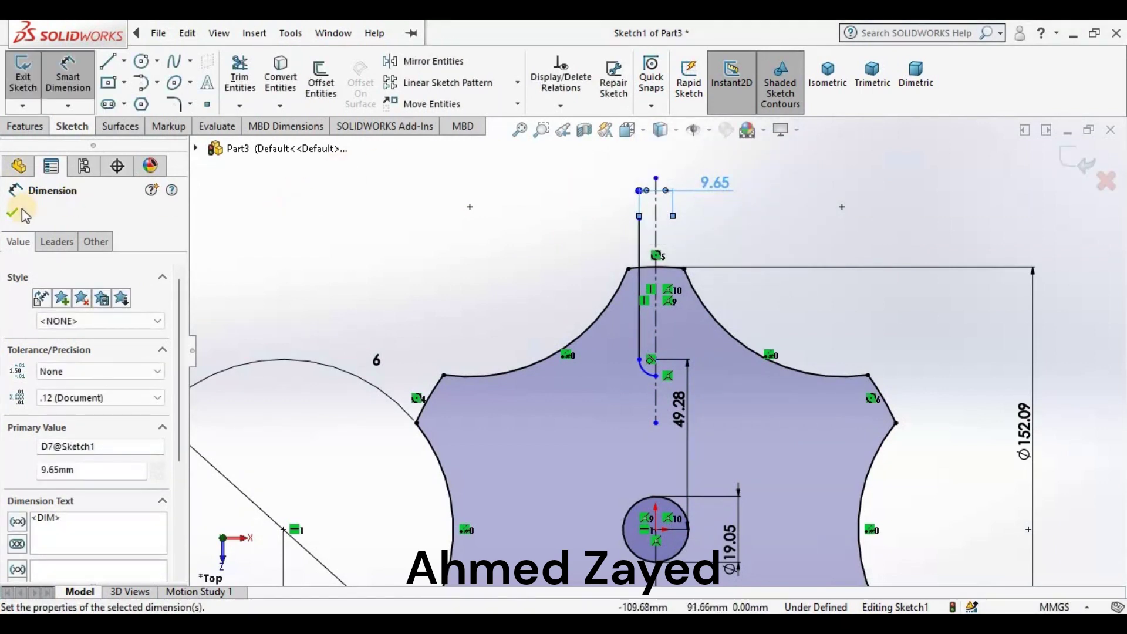
{"action": "left_click", "coordinate": [13, 212]}
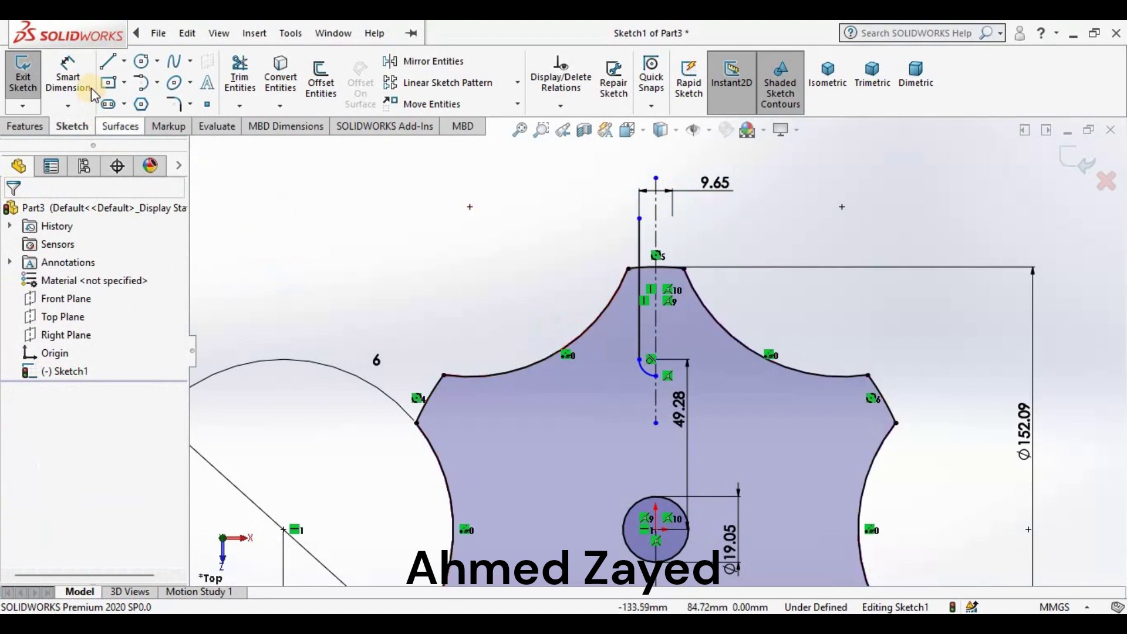
Give the slot's small arc a radius of R4.83
{"action": "left_click", "coordinate": [68, 73]}
{"action": "left_click", "coordinate": [645, 370]}
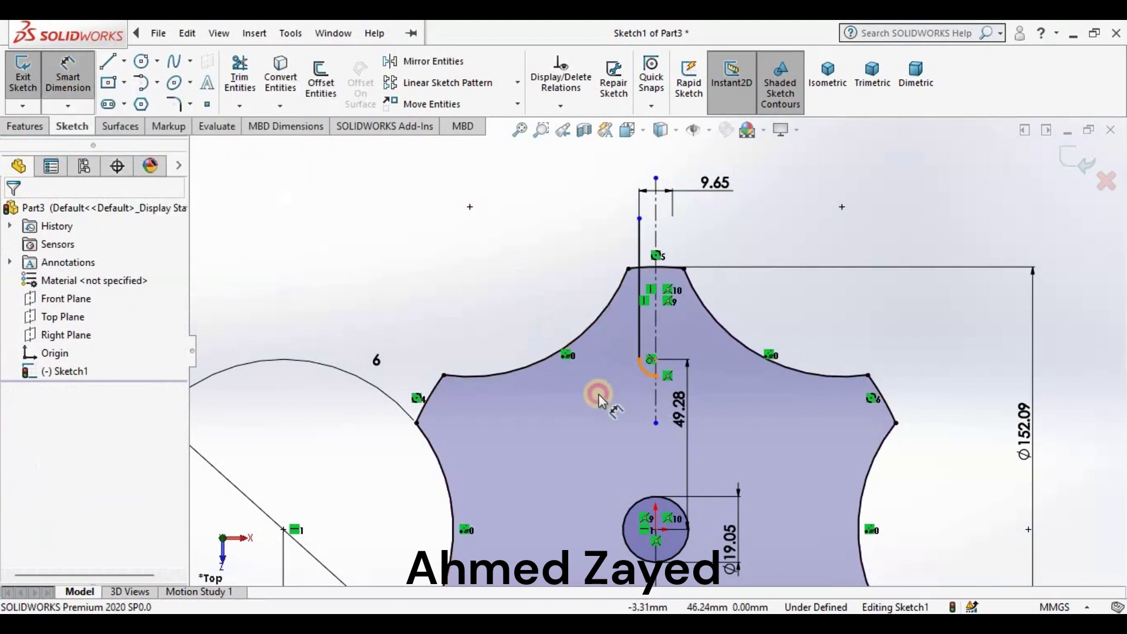
{"action": "left_click", "coordinate": [568, 410]}
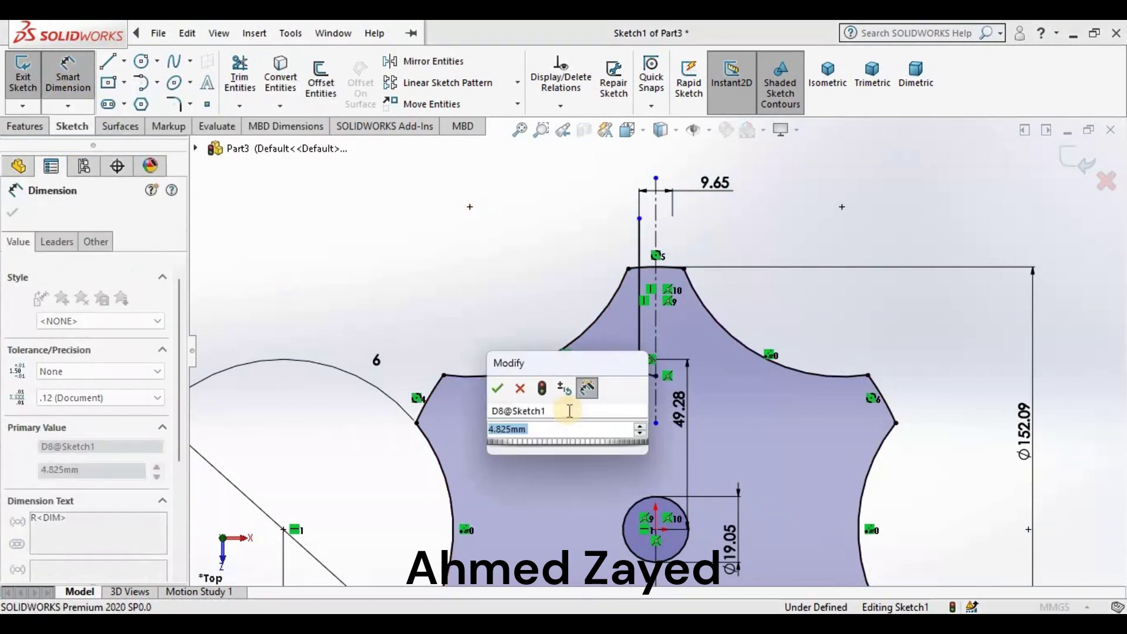
{"action": "type", "text": "4"}
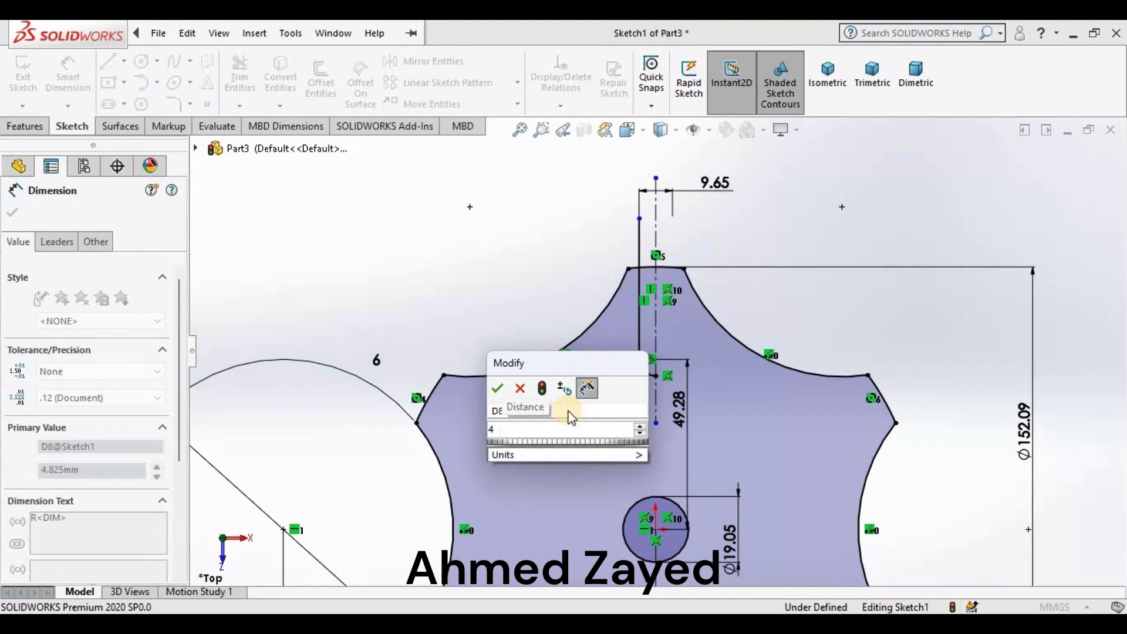
{"action": "type", "text": ".83"}
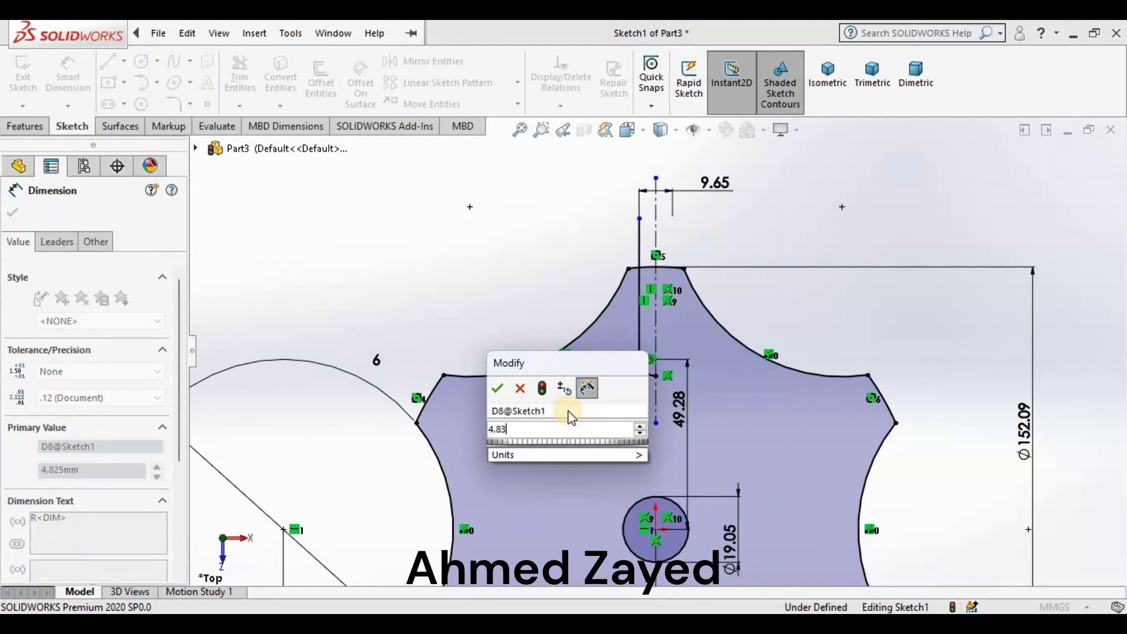
{"action": "key", "text": "Return"}
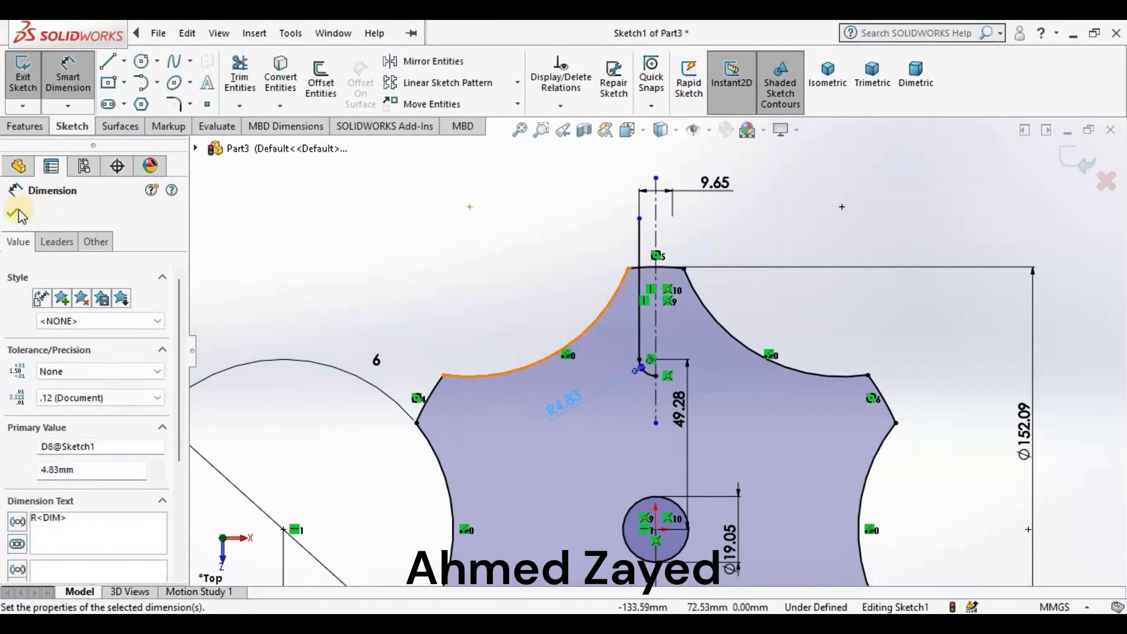
{"action": "left_click", "coordinate": [42, 226]}
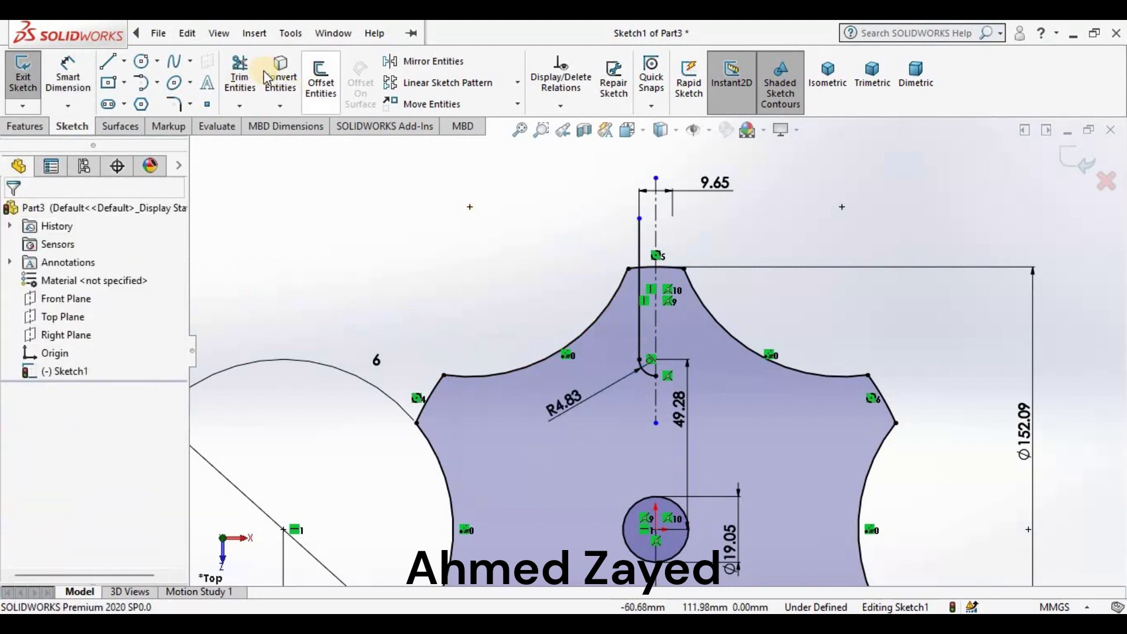
Trim off the excess top of the slot's vertical line
{"action": "left_click", "coordinate": [247, 79]}
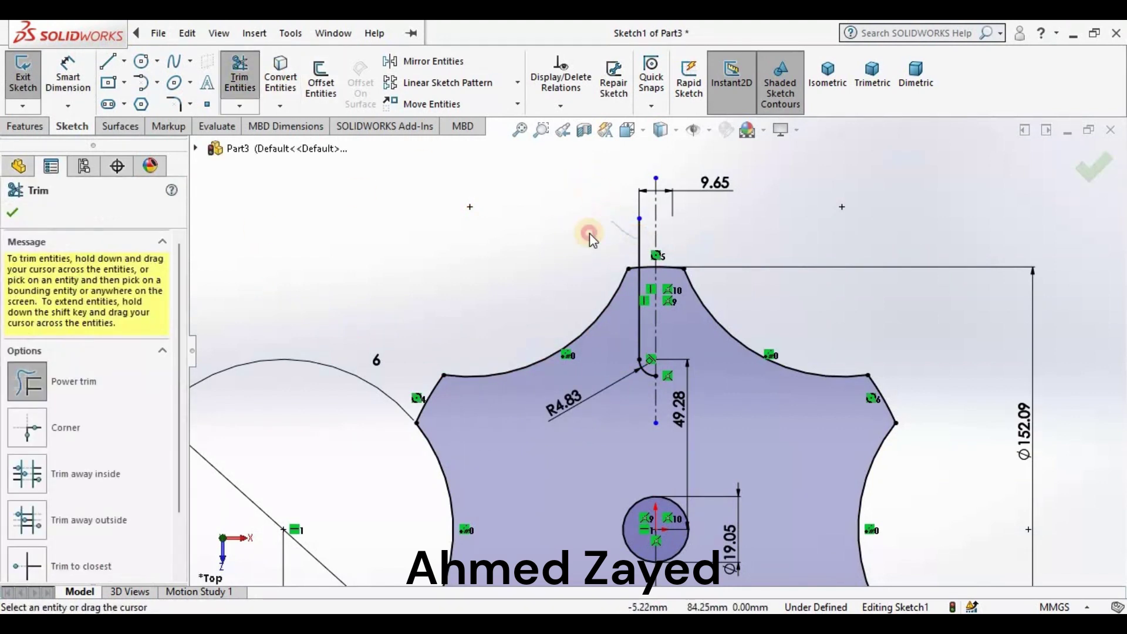
{"action": "left_click_drag", "start_coordinate": [591, 238], "coordinate": [584, 236]}
{"action": "left_click", "coordinate": [12, 212]}
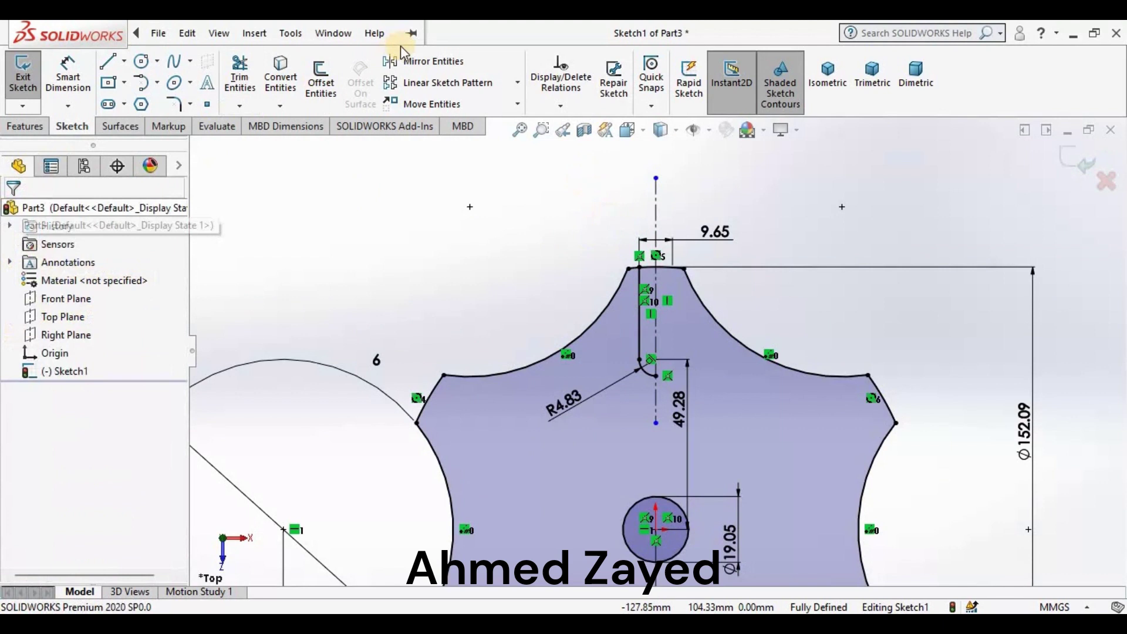
Mirror the slot's vertical line and arc across the centerline
{"action": "left_click", "coordinate": [441, 66]}
{"action": "left_click", "coordinate": [641, 374]}
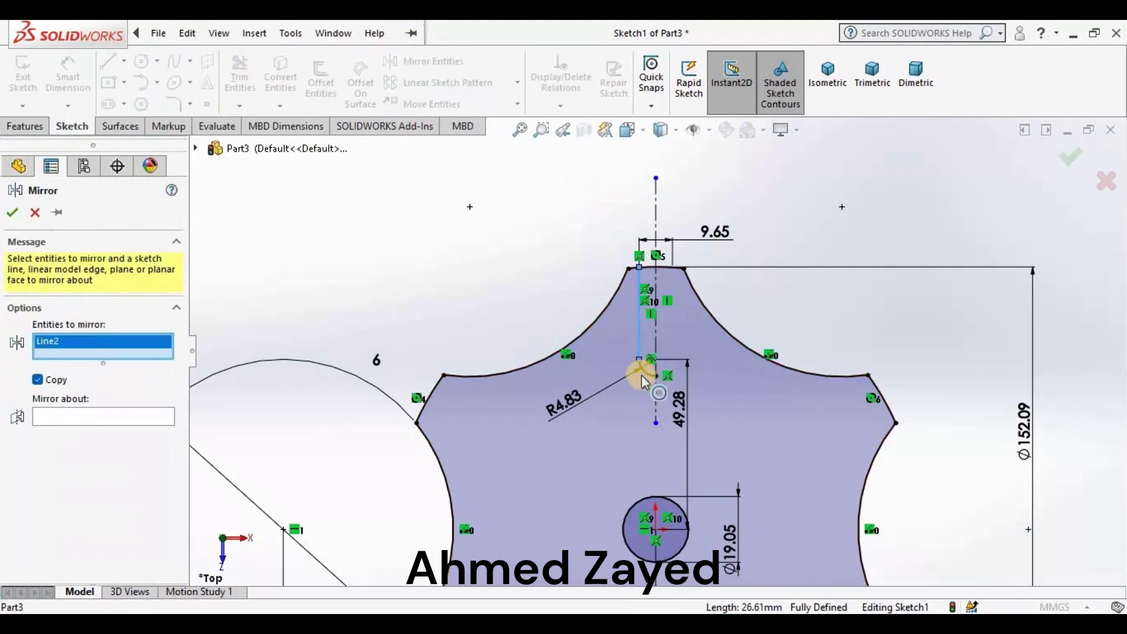
{"action": "left_click", "coordinate": [584, 351]}
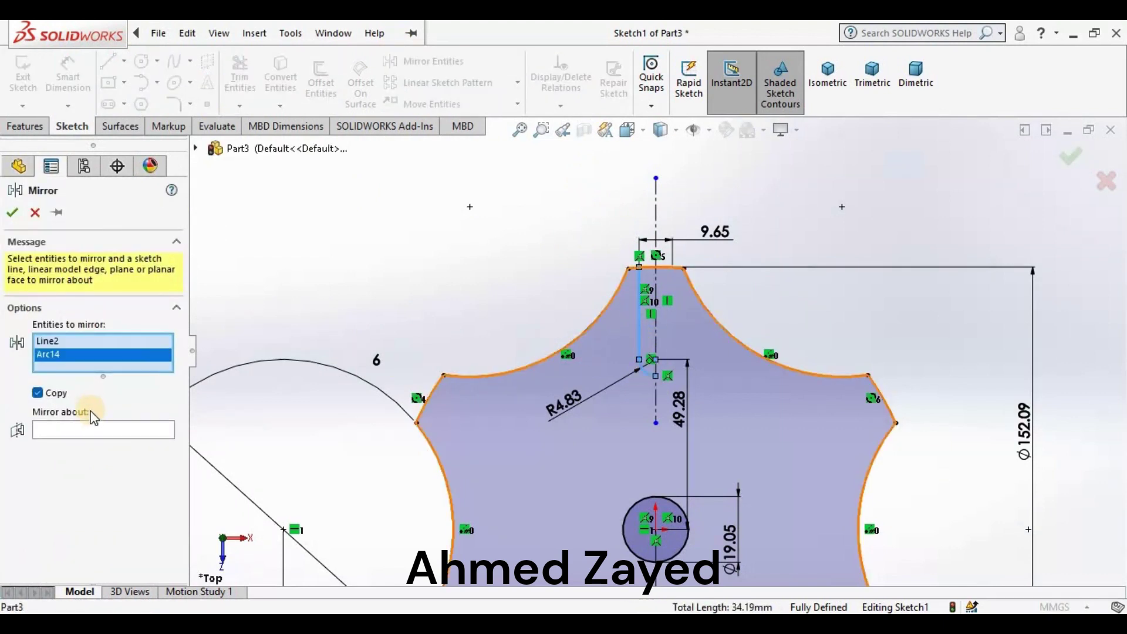
{"action": "left_click", "coordinate": [656, 326]}
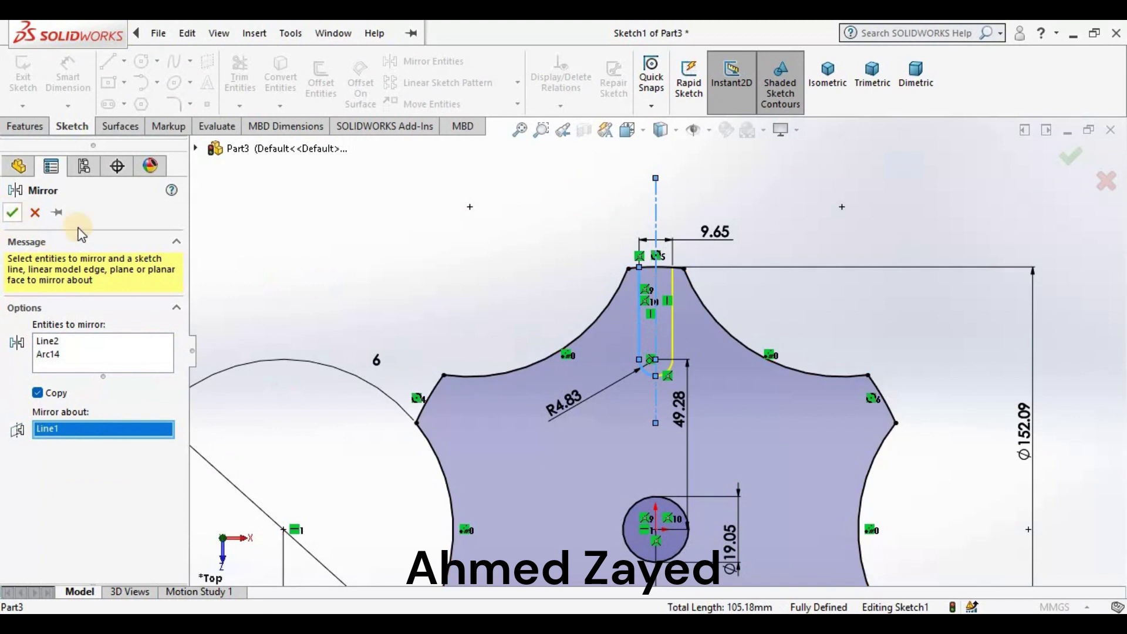
{"action": "key", "text": "Return"}
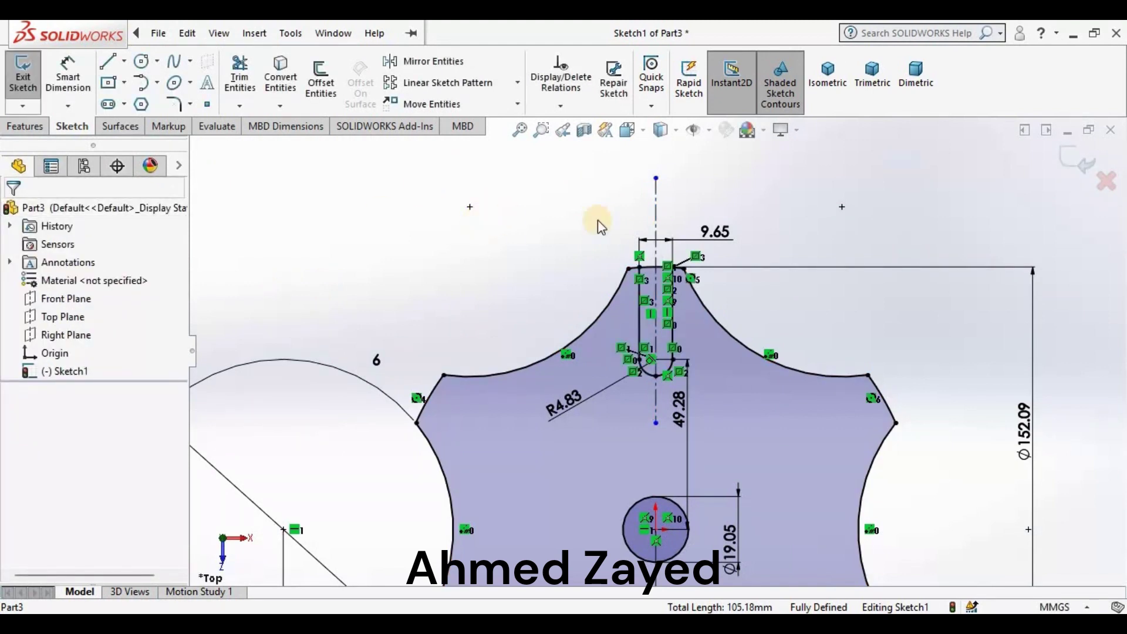
{"action": "scroll", "coordinate": [597, 220], "scroll_direction": "up", "scroll_amount": 1}
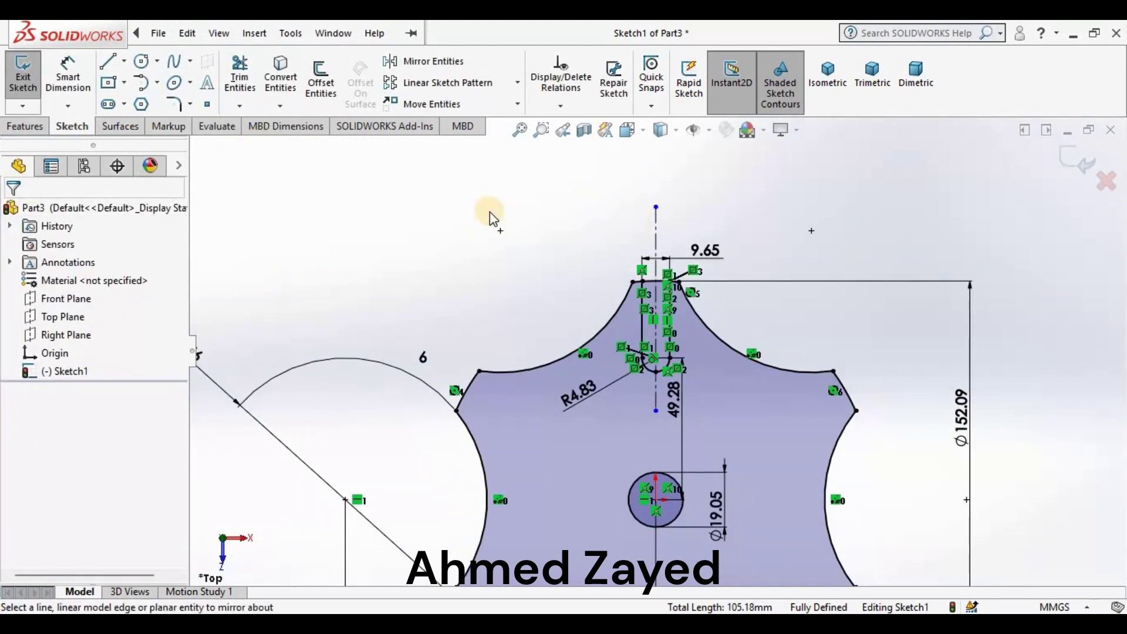
{"action": "scroll", "coordinate": [591, 344], "scroll_direction": "up", "scroll_amount": 2}
{"action": "scroll", "coordinate": [619, 343], "scroll_direction": "down", "scroll_amount": 1}
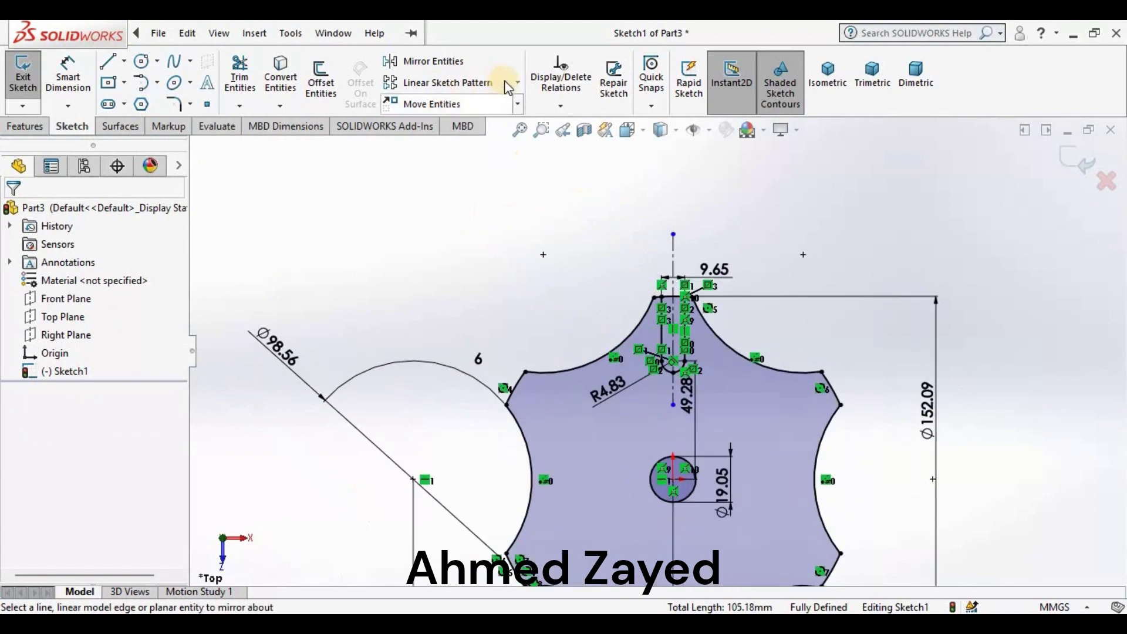
Circularly pattern the slot's lines and arcs six times around the origin
{"action": "left_click", "coordinate": [517, 84]}
{"action": "left_click", "coordinate": [503, 130]}
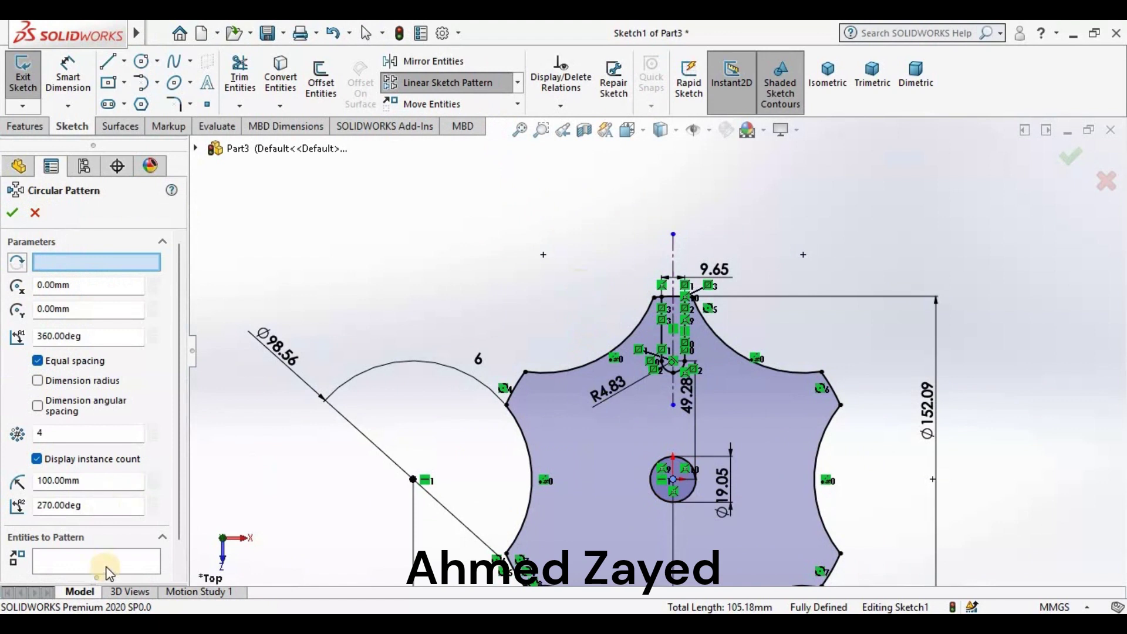
{"action": "left_click", "coordinate": [623, 364]}
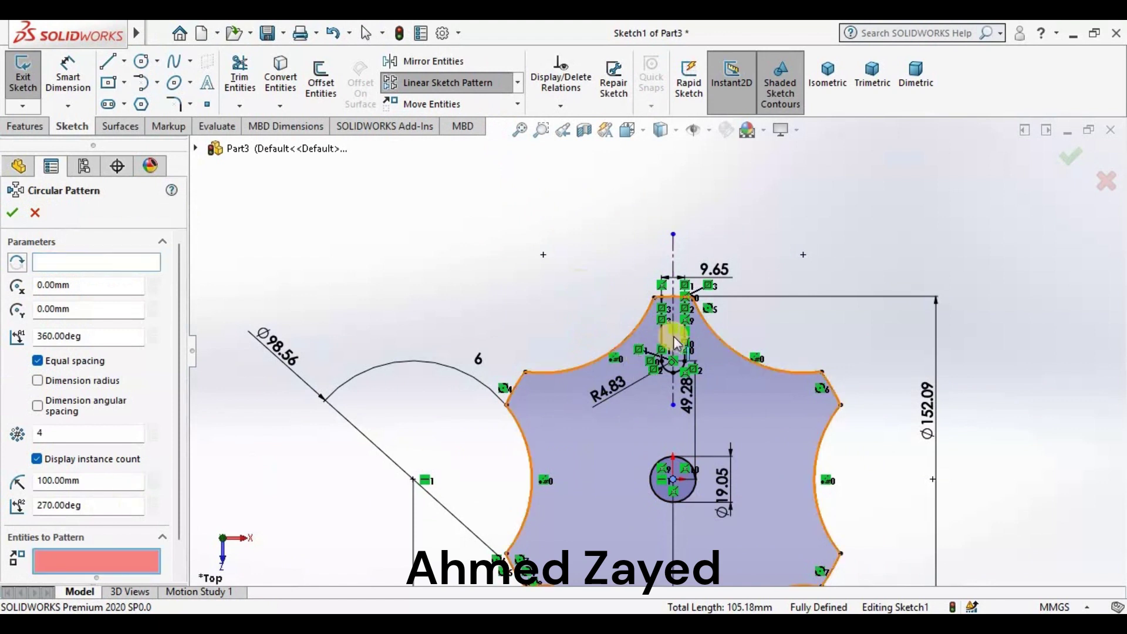
{"action": "left_click", "coordinate": [662, 366]}
{"action": "left_click", "coordinate": [674, 375]}
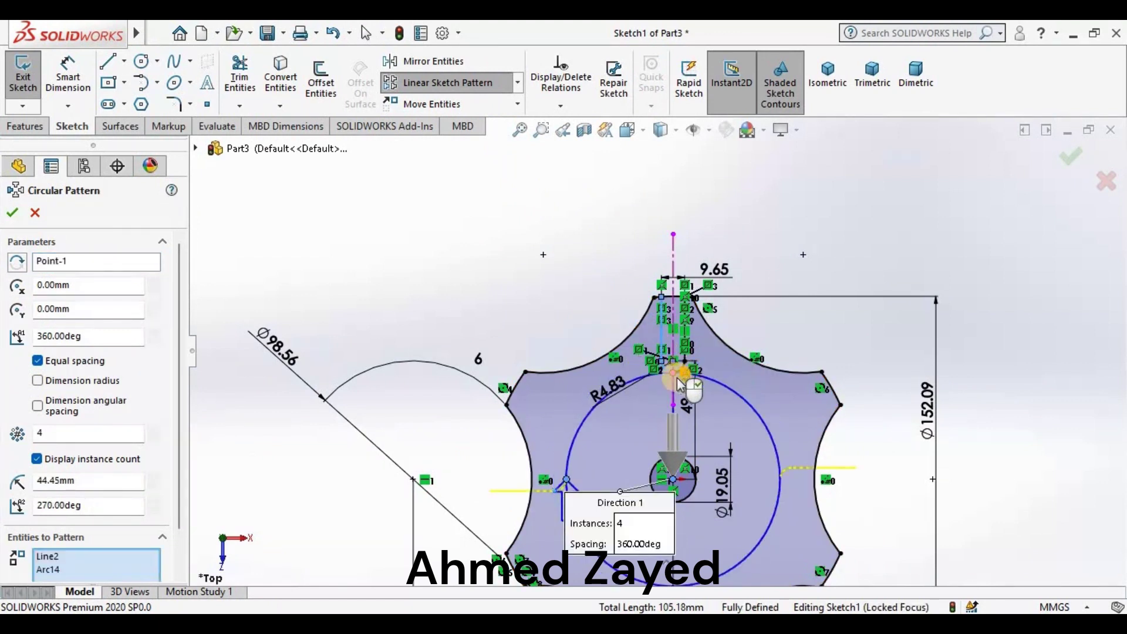
{"action": "scroll", "coordinate": [680, 361], "scroll_direction": "down", "scroll_amount": 3}
{"action": "left_click", "coordinate": [682, 352]}
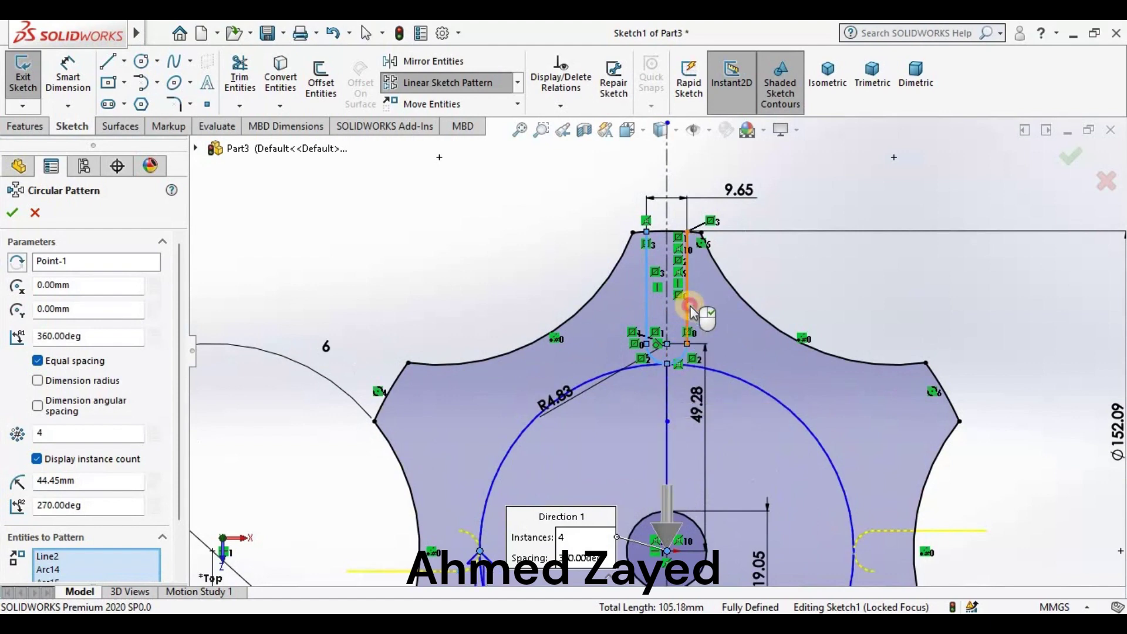
{"action": "scroll", "coordinate": [662, 420], "scroll_direction": "up", "scroll_amount": 3}
{"action": "scroll", "coordinate": [647, 423], "scroll_direction": "down", "scroll_amount": 1}
{"action": "type", "text": "6"}
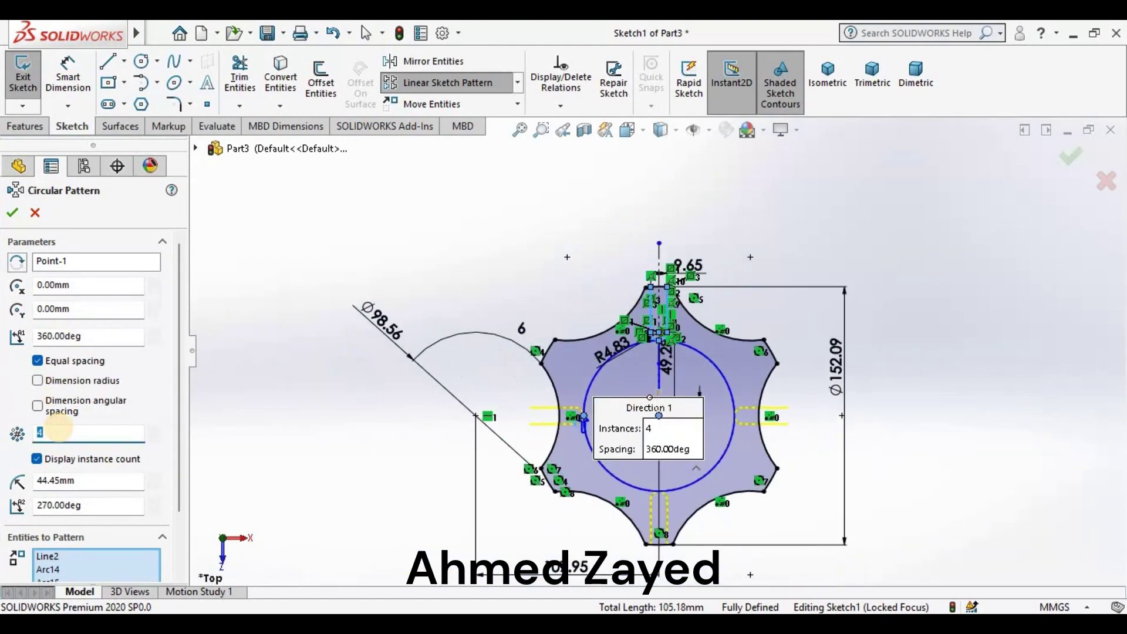
{"action": "left_click", "coordinate": [22, 216]}
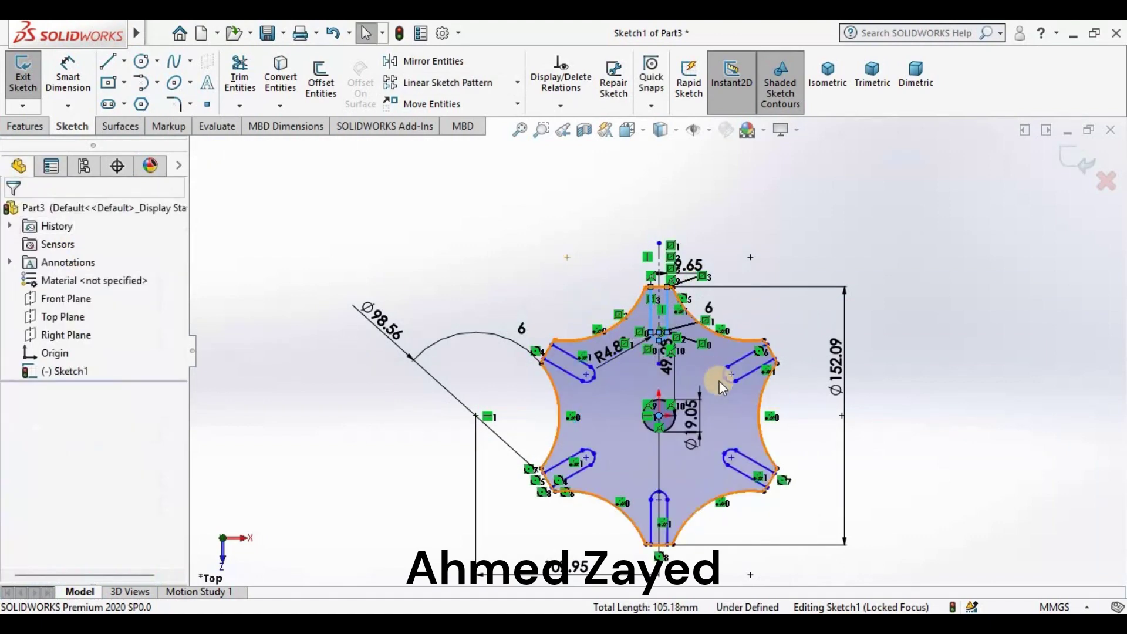
{"action": "scroll", "coordinate": [707, 427], "scroll_direction": "down", "scroll_amount": 2}
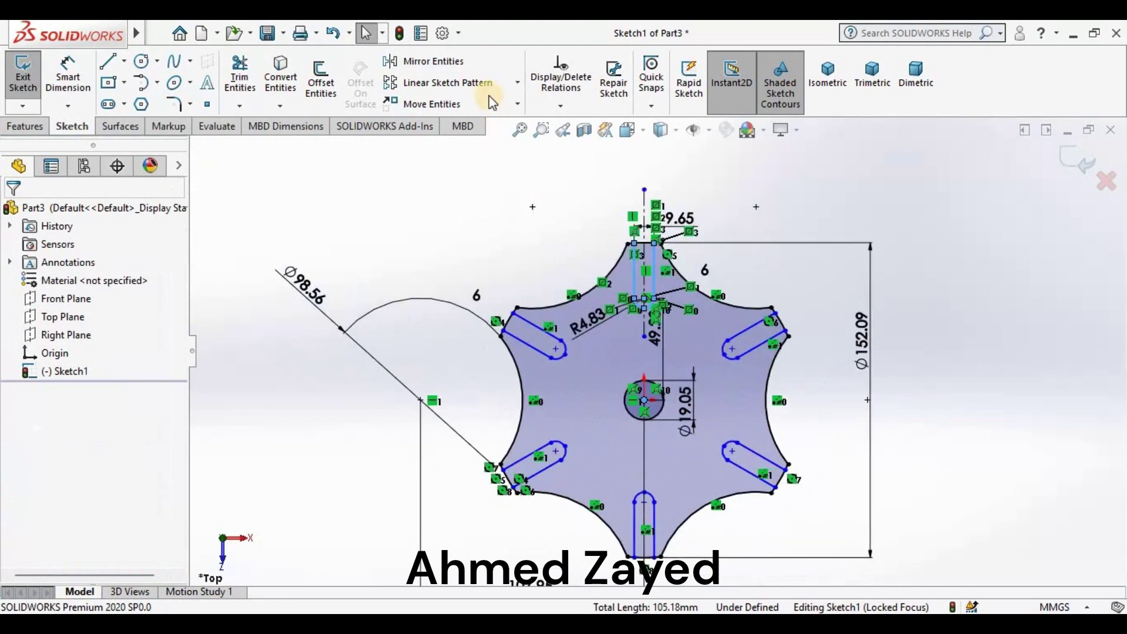
Trim away the leftover arc pieces at all six slot openings
{"action": "left_click", "coordinate": [241, 76]}
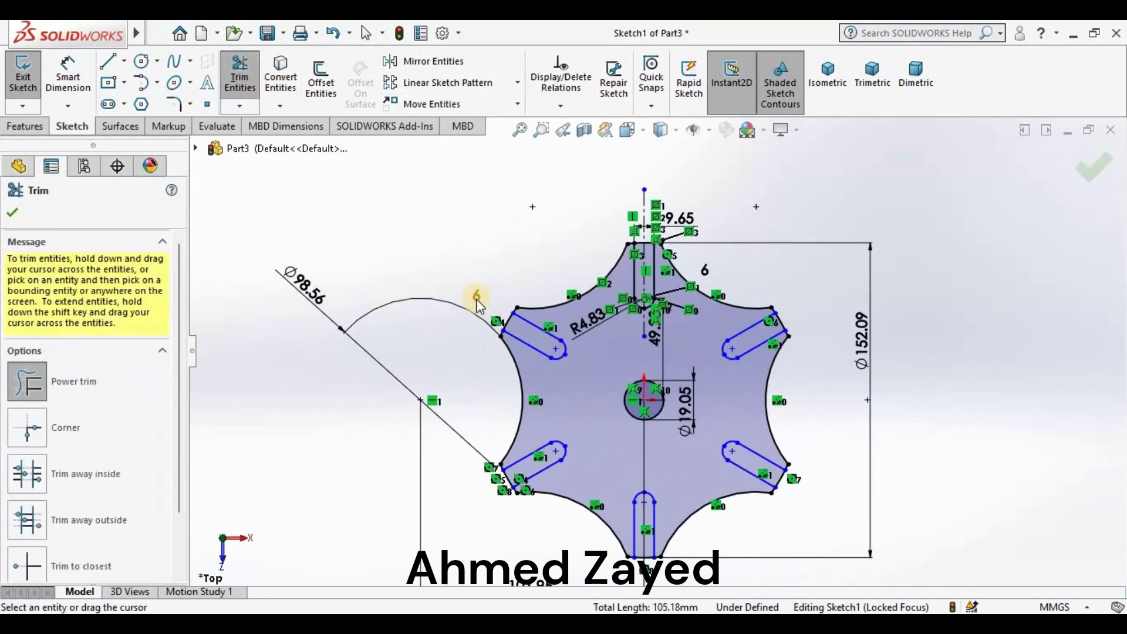
{"action": "left_click", "coordinate": [519, 326]}
{"action": "mouse_move", "coordinate": [452, 504]}
{"action": "left_mouse_down"}
{"action": "mouse_move", "coordinate": [513, 478]}
{"action": "mouse_move", "coordinate": [518, 488]}
{"action": "left_mouse_up"}
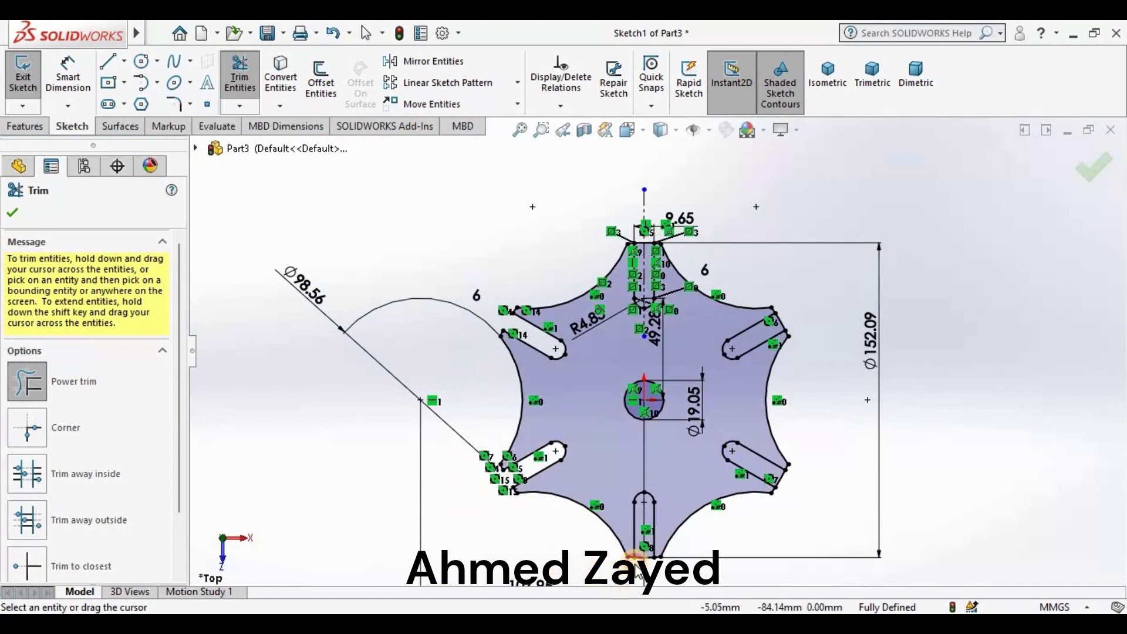
{"action": "left_click_drag", "start_coordinate": [645, 555], "coordinate": [648, 564]}
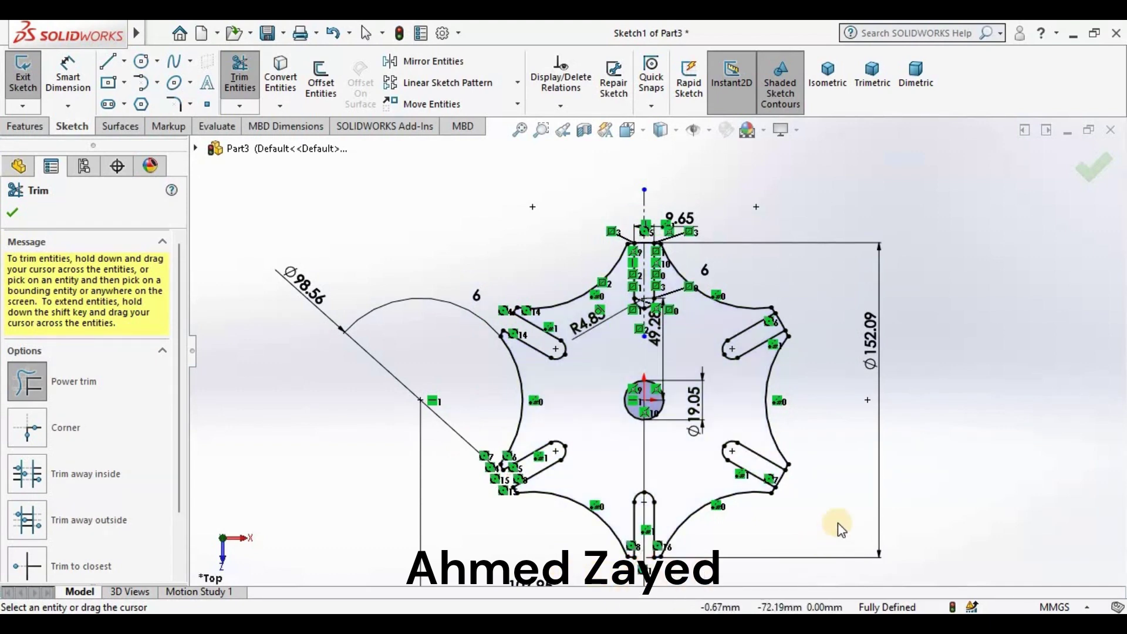
{"action": "left_click_drag", "start_coordinate": [790, 472], "coordinate": [776, 482]}
{"action": "left_click_drag", "start_coordinate": [780, 421], "coordinate": [783, 338]}
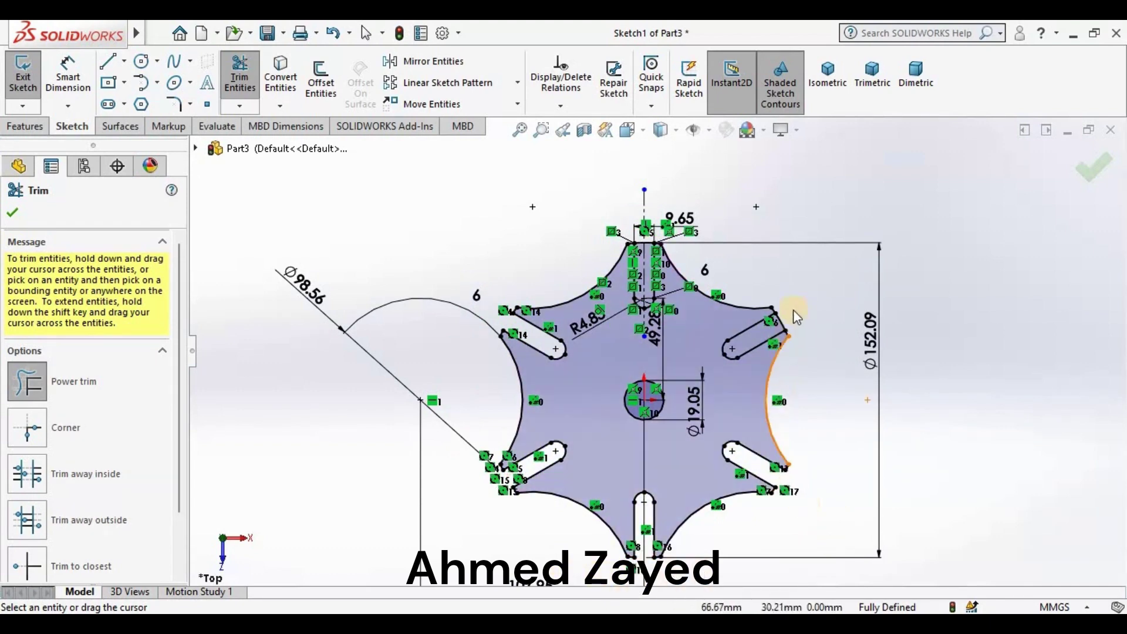
{"action": "scroll", "coordinate": [676, 224], "scroll_direction": "down", "scroll_amount": 3}
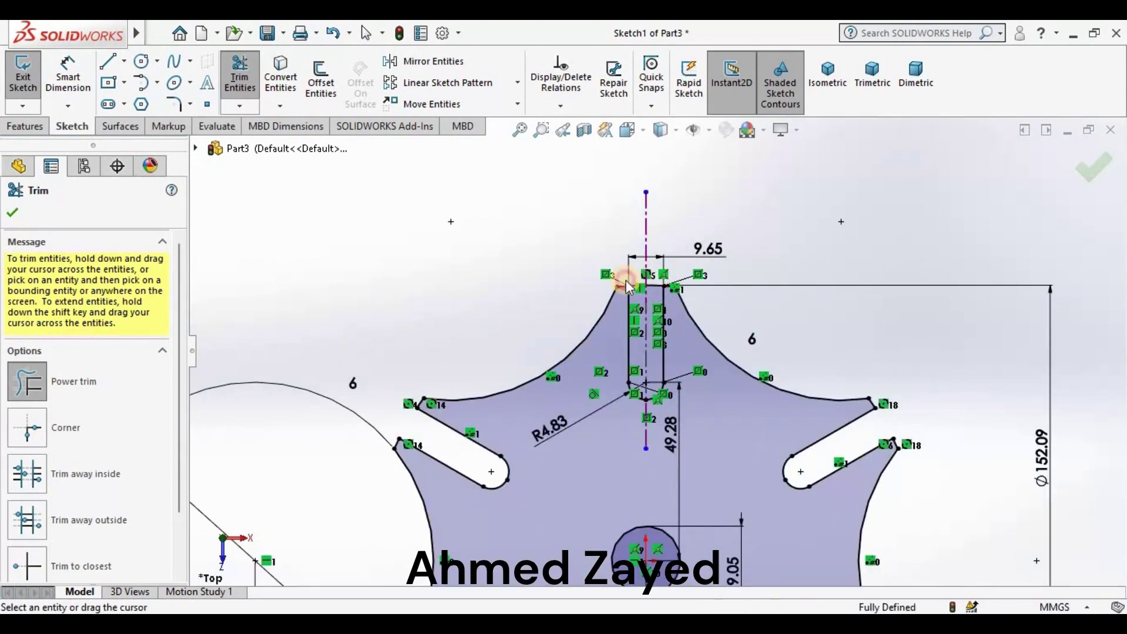
{"action": "mouse_move", "coordinate": [656, 311]}
{"action": "left_mouse_down"}
{"action": "mouse_move", "coordinate": [641, 304]}
{"action": "mouse_move", "coordinate": [640, 276]}
{"action": "mouse_move", "coordinate": [606, 334]}
{"action": "left_mouse_up"}
{"action": "scroll", "coordinate": [657, 352], "scroll_direction": "up", "scroll_amount": 3}
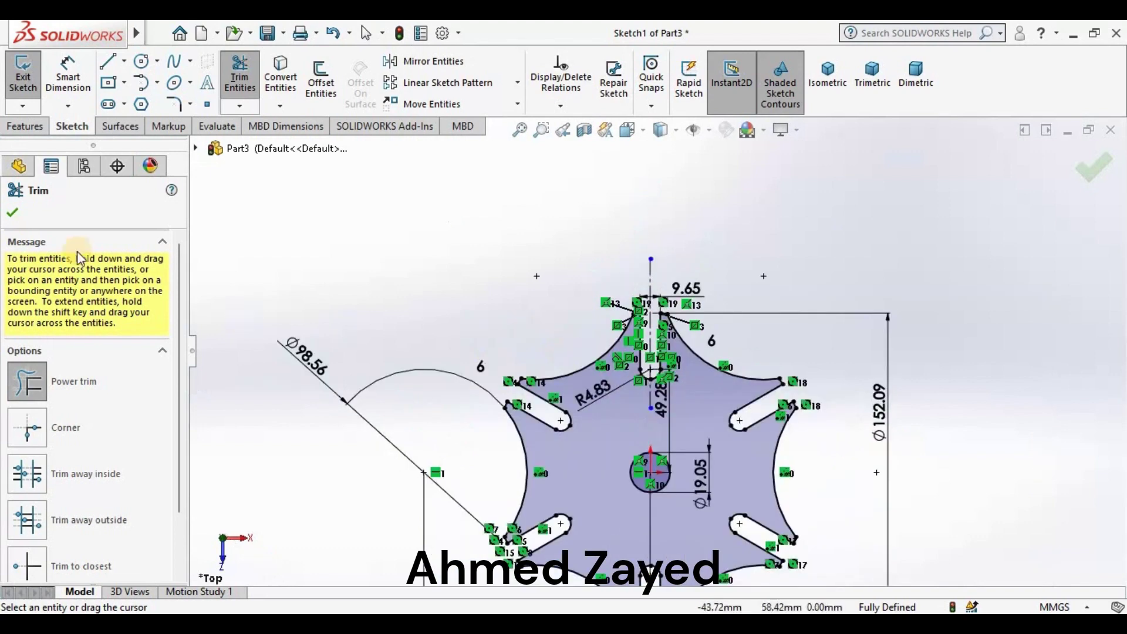
{"action": "left_click", "coordinate": [12, 212]}
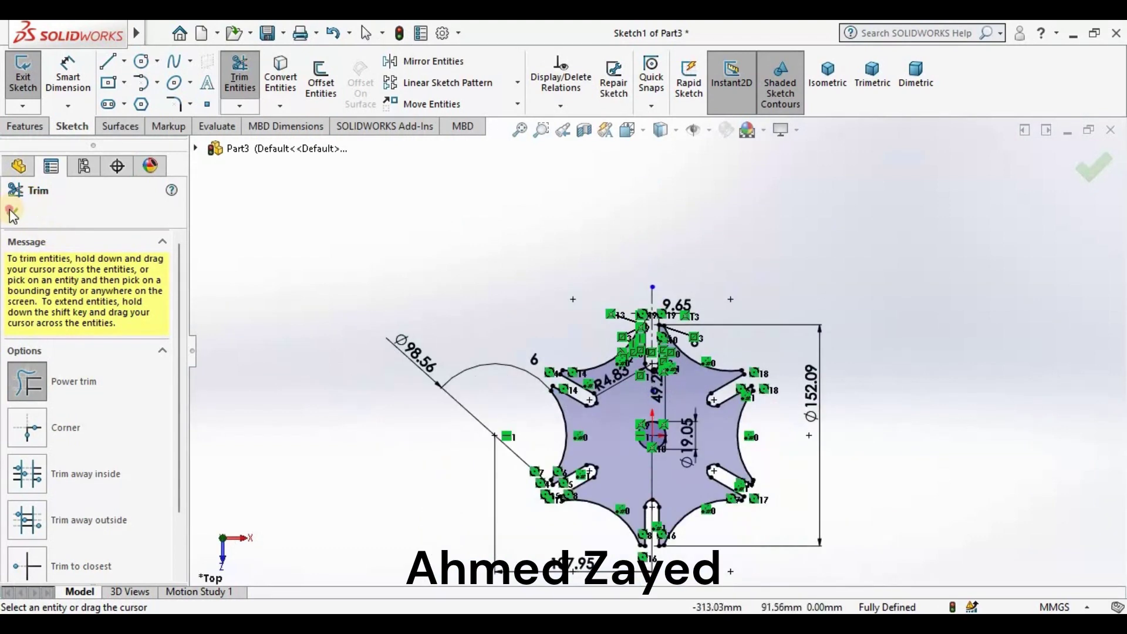
Extrude the sketch as a boss 7.62 mm deep
{"action": "left_click", "coordinate": [27, 126]}
{"action": "left_click", "coordinate": [29, 76]}
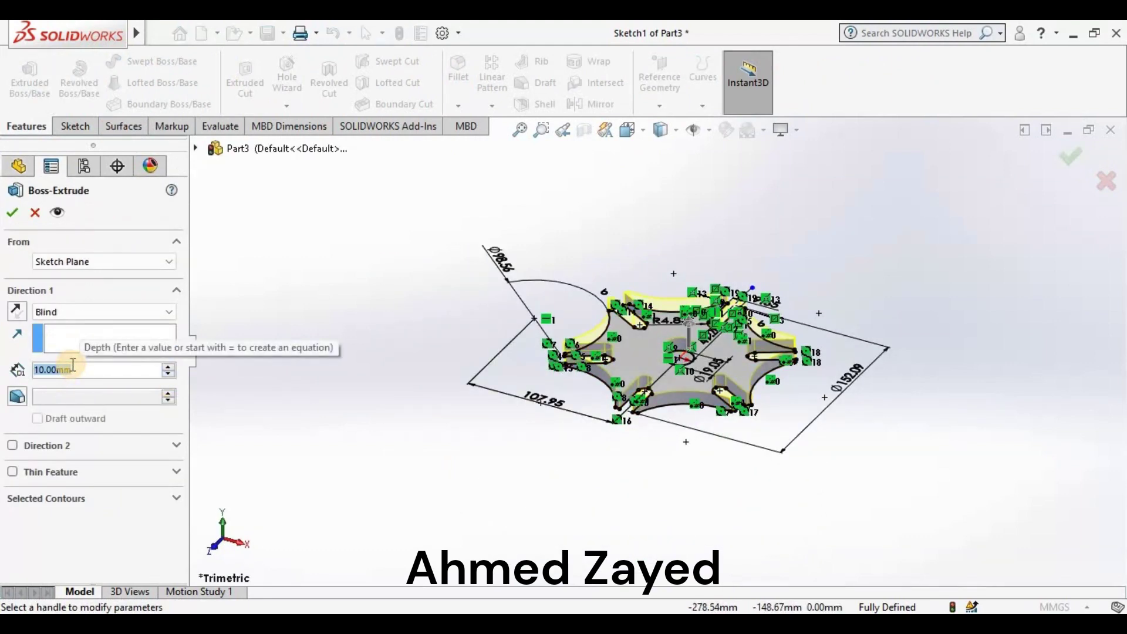
{"action": "type", "text": "7."}
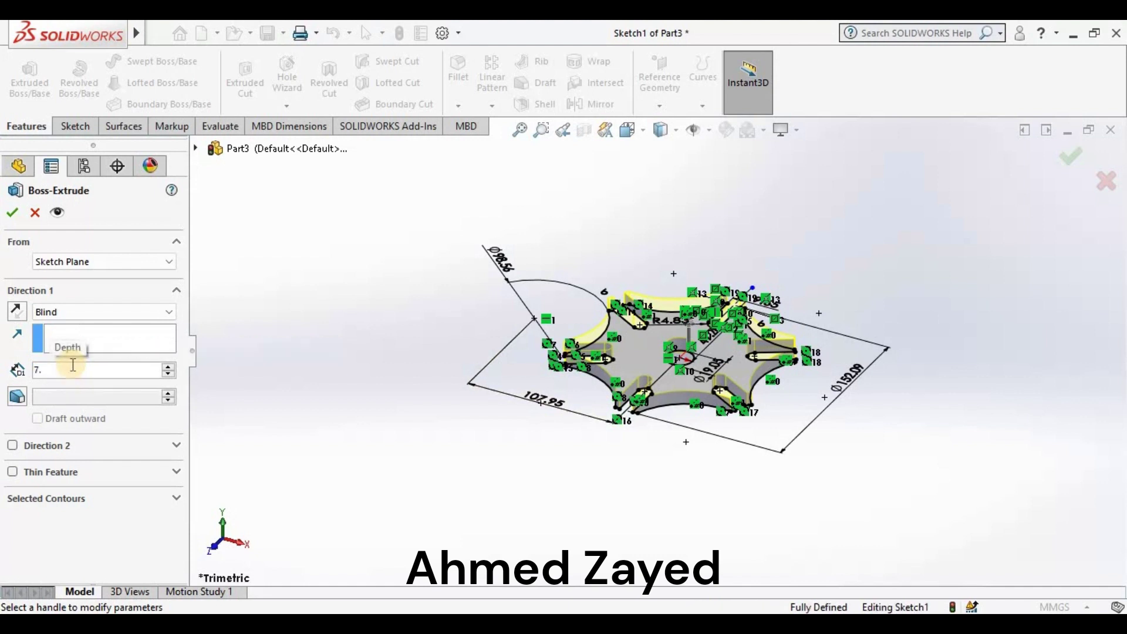
{"action": "type", "text": "62"}
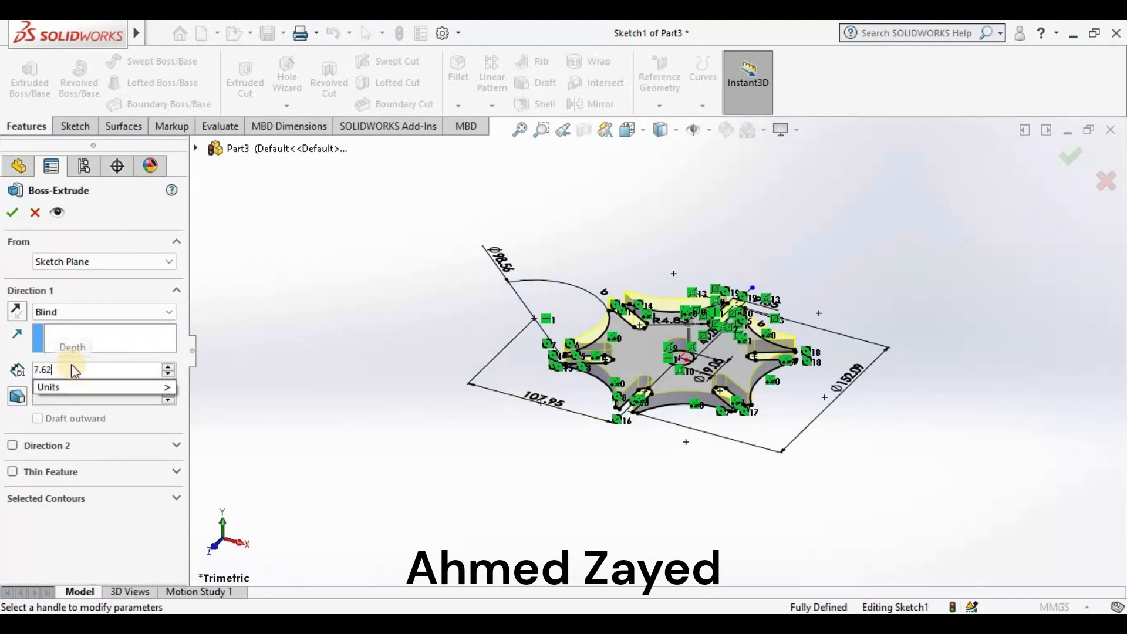
{"action": "key", "text": "Return"}
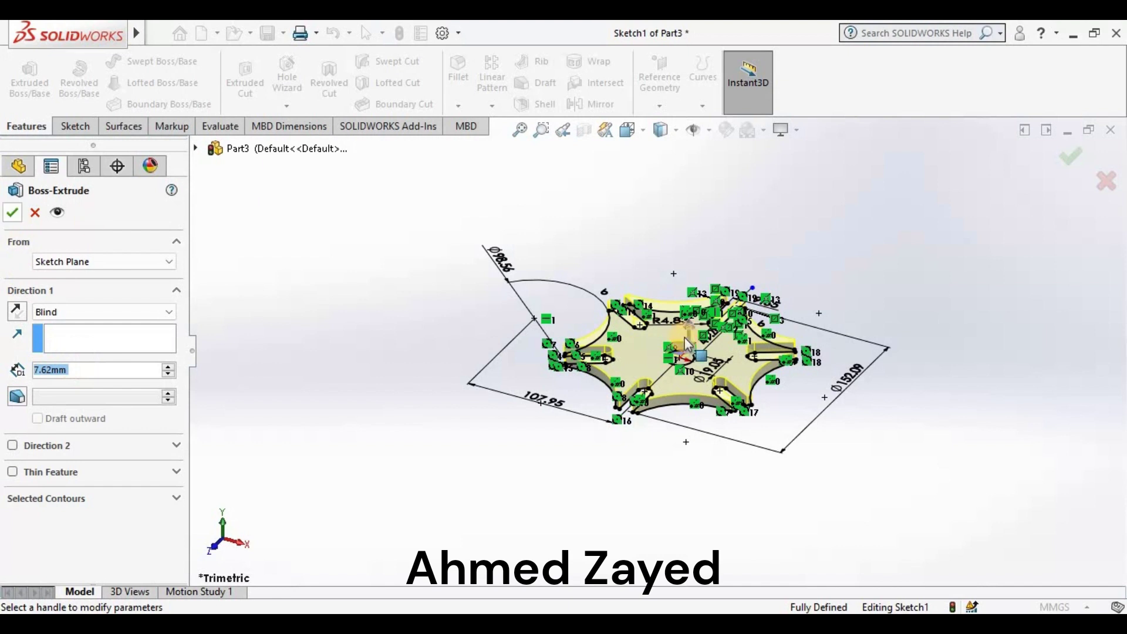
{"action": "key", "text": "Return"}
Show the extruded plate in Isometric view
{"action": "right_click", "coordinate": [379, 284]}
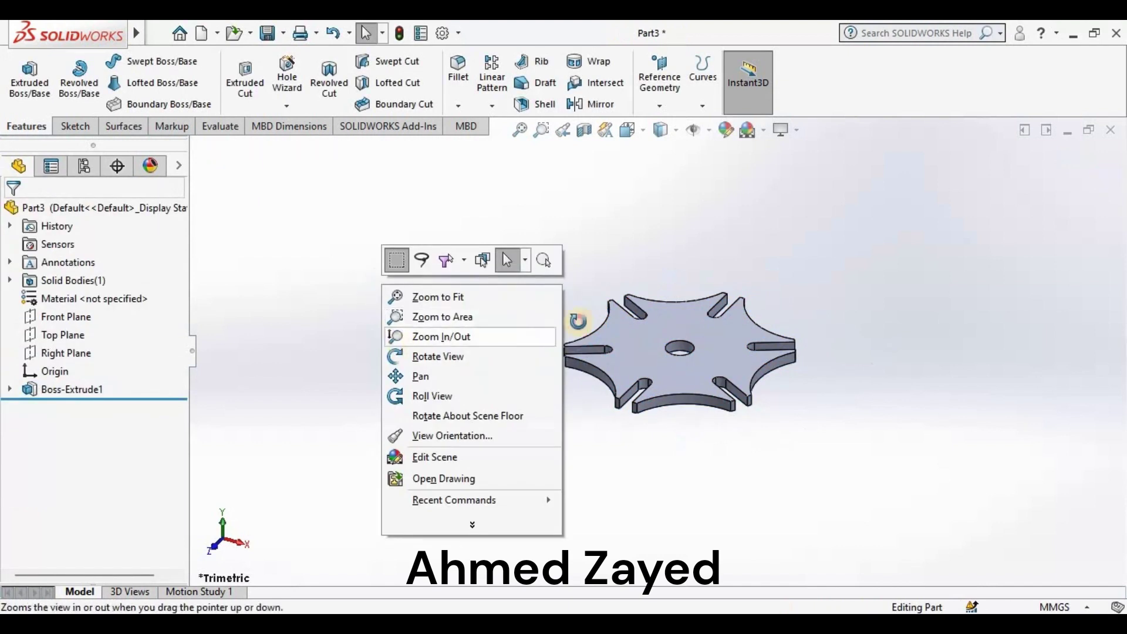
{"action": "mouse_move", "coordinate": [578, 321]}
{"action": "middle_mouse_down"}
{"action": "mouse_move", "coordinate": [685, 345]}
{"action": "mouse_move", "coordinate": [710, 420]}
{"action": "mouse_move", "coordinate": [747, 395]}
{"action": "mouse_move", "coordinate": [745, 288]}
{"action": "mouse_move", "coordinate": [649, 196]}
{"action": "mouse_move", "coordinate": [644, 111]}
{"action": "middle_mouse_up"}
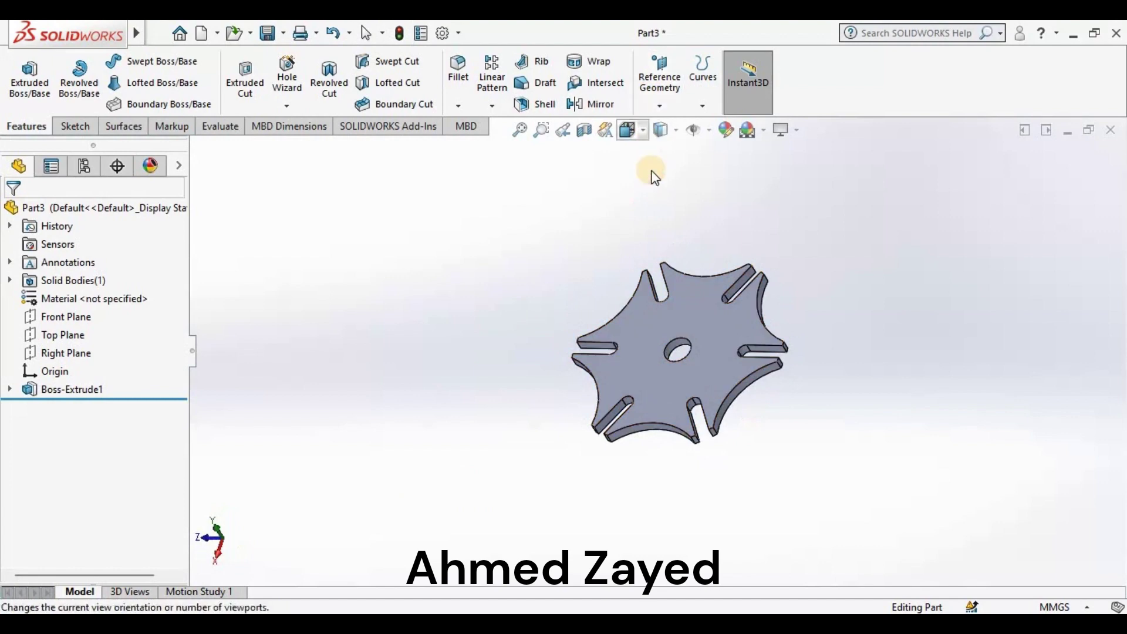
{"action": "left_click", "coordinate": [628, 130]}
{"action": "left_click", "coordinate": [600, 223]}
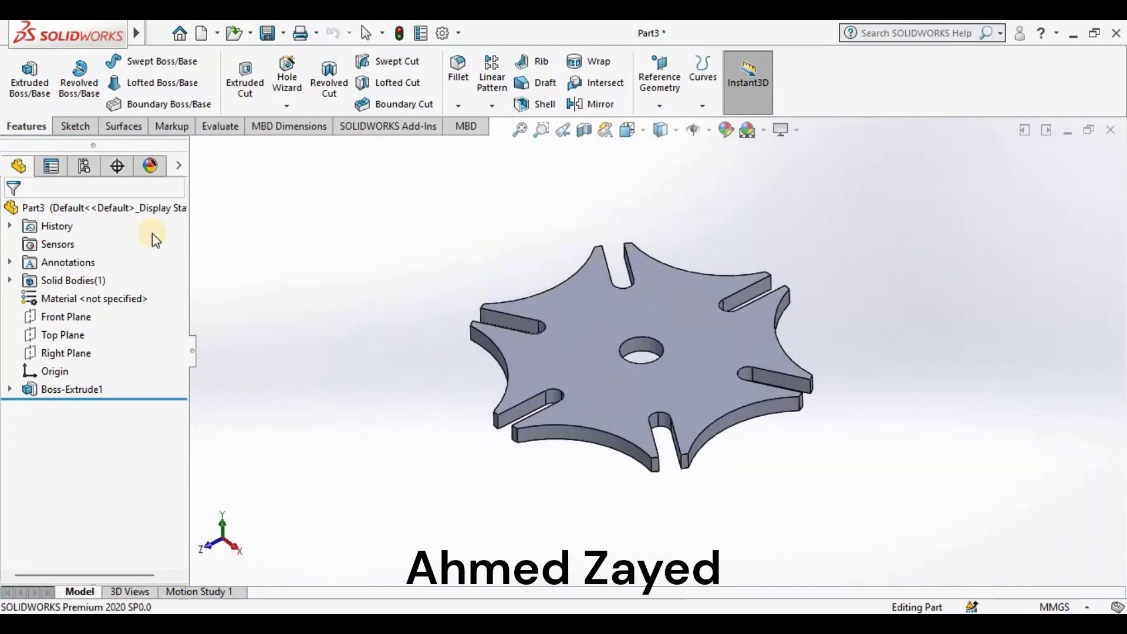
{"action": "left_click", "coordinate": [725, 130]}
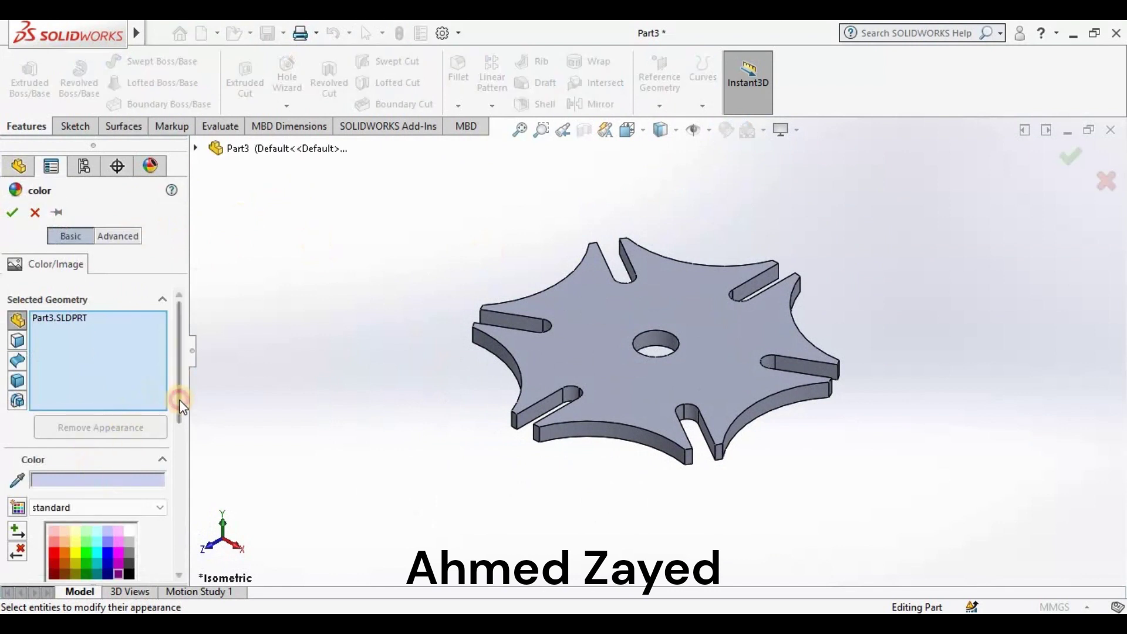
Apply the magenta swatch to the whole star-shaped Geneva plate
{"action": "scroll", "coordinate": [136, 421], "scroll_direction": "down", "scroll_amount": 2}
{"action": "scroll", "coordinate": [117, 423], "scroll_direction": "down", "scroll_amount": 1}
{"action": "left_click", "coordinate": [118, 429]}
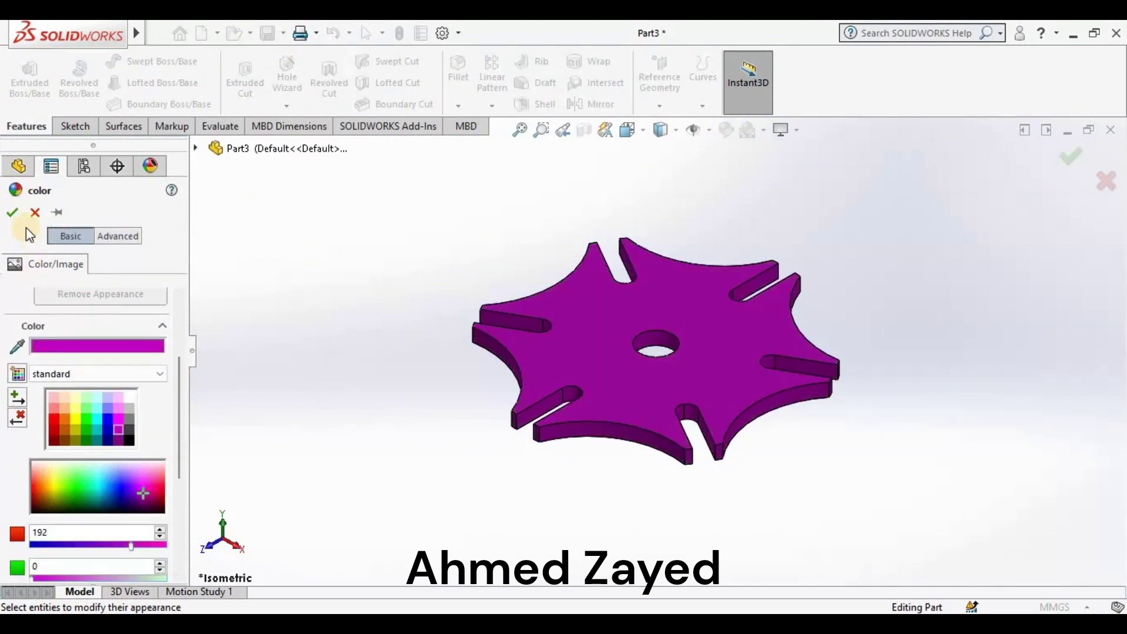
{"action": "left_click", "coordinate": [15, 217]}
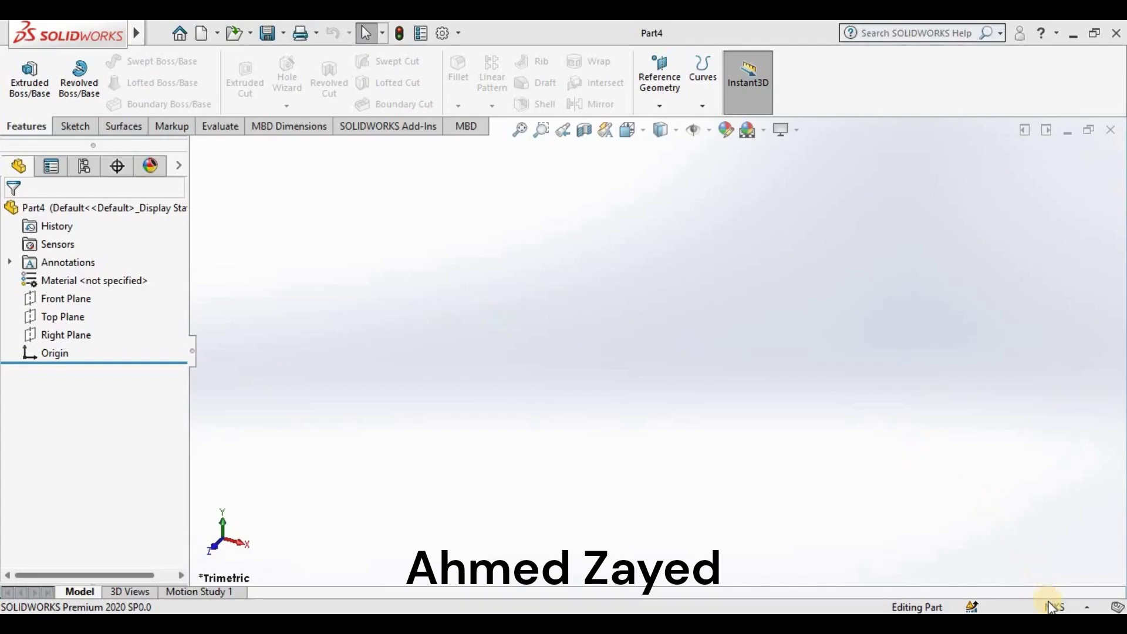
Switch the new part to MMGS units and start a sketch on the Top Plane
{"action": "left_click", "coordinate": [1057, 606]}
{"action": "left_click", "coordinate": [989, 535]}
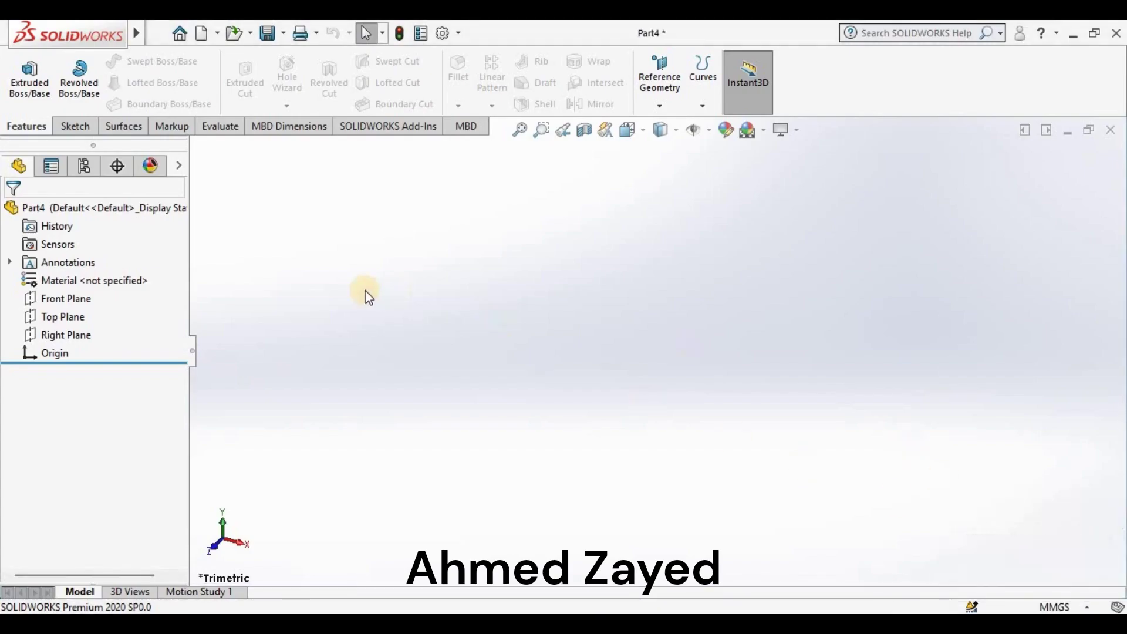
{"action": "left_click", "coordinate": [62, 317]}
{"action": "left_click", "coordinate": [79, 297]}
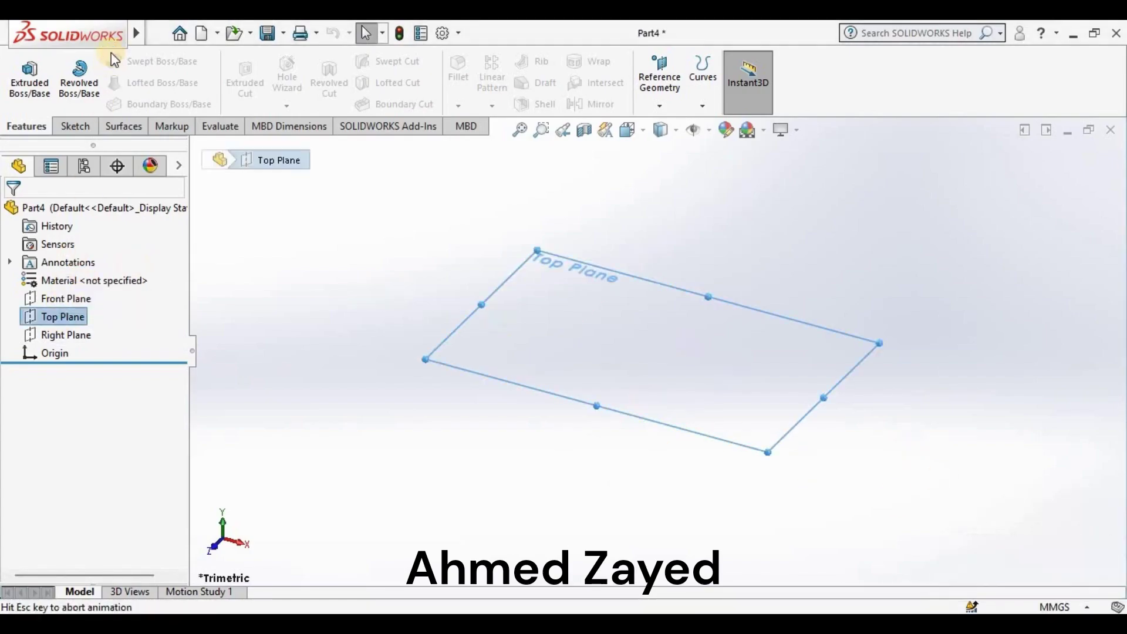
Draw two circles, one at the origin and one to the right, and make them equal
{"action": "left_click", "coordinate": [141, 61]}
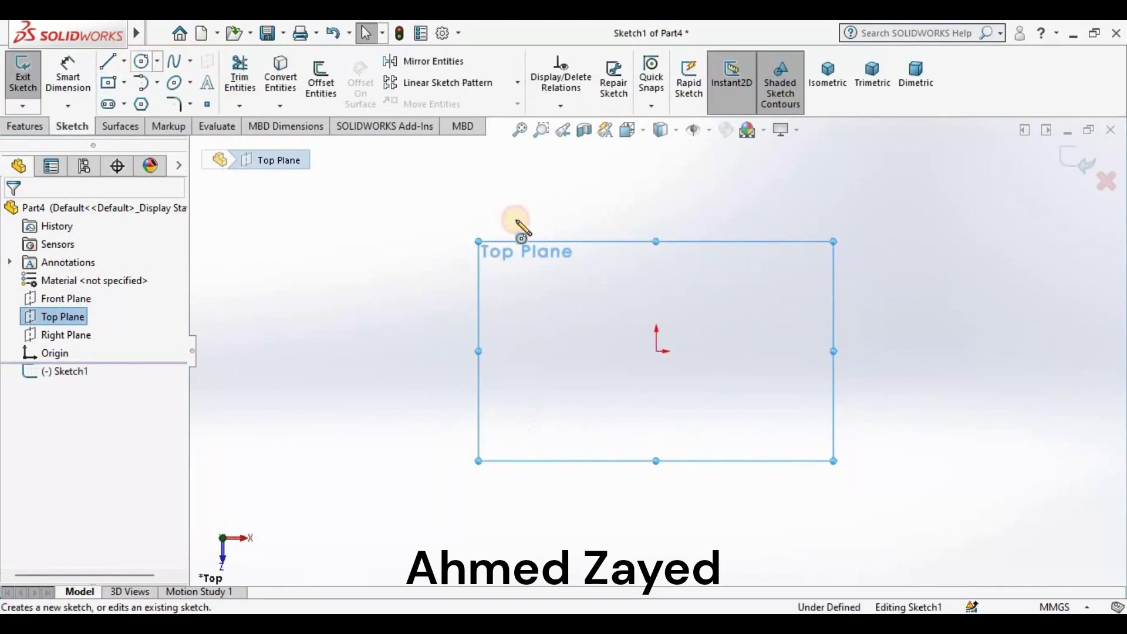
{"action": "left_click", "coordinate": [657, 351]}
{"action": "left_click", "coordinate": [712, 351]}
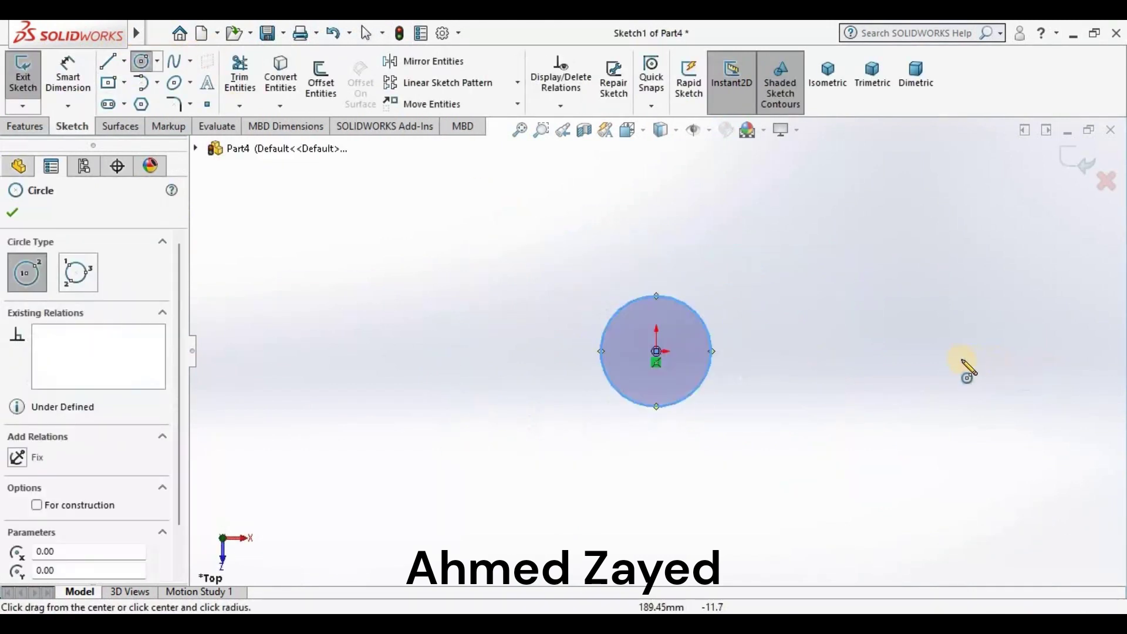
{"action": "left_click", "coordinate": [979, 351]}
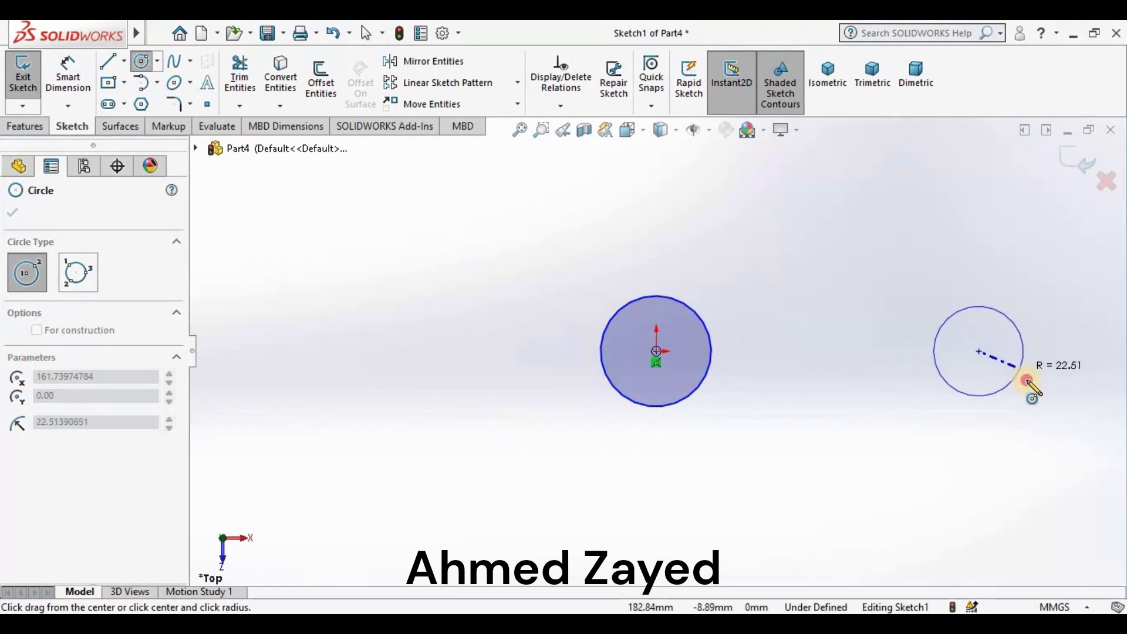
{"action": "left_click", "coordinate": [1019, 390]}
{"action": "key", "text": "Escape"}
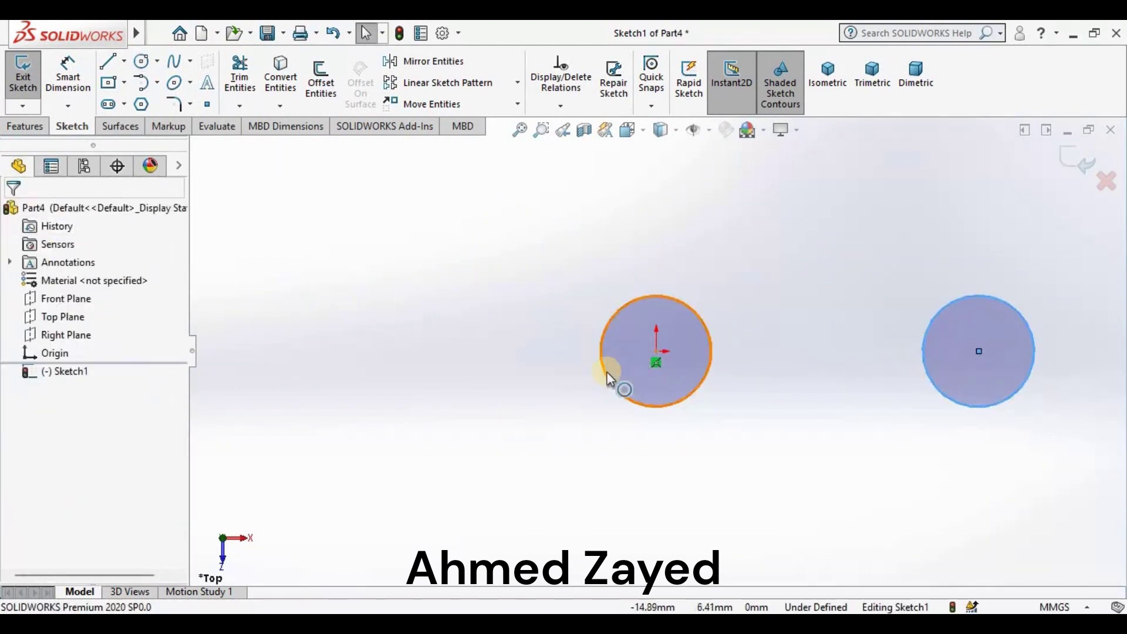
{"action": "left_click", "coordinate": [609, 383]}
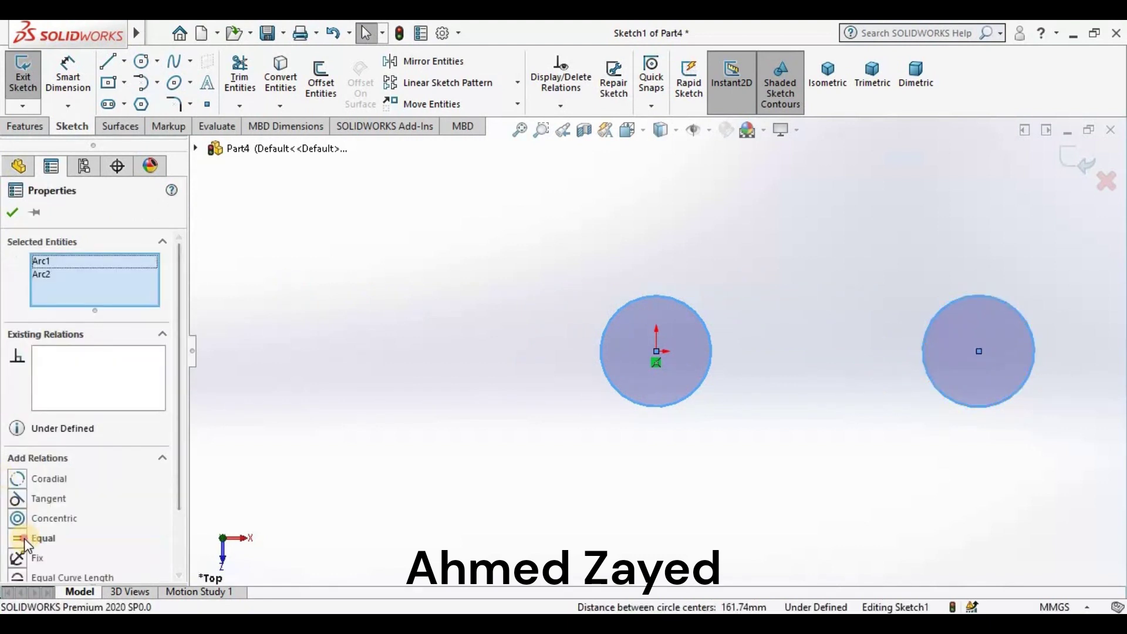
{"action": "left_click", "coordinate": [23, 538]}
Dimension the left circle's diameter to 38.10 mm
{"action": "left_click", "coordinate": [89, 71]}
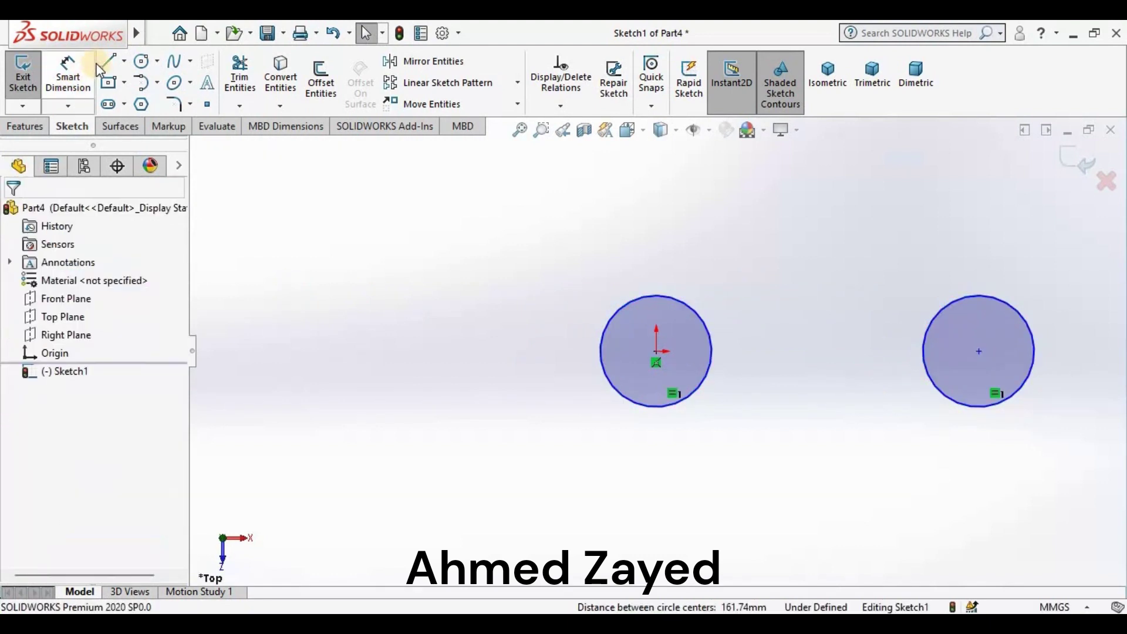
{"action": "left_click", "coordinate": [476, 361]}
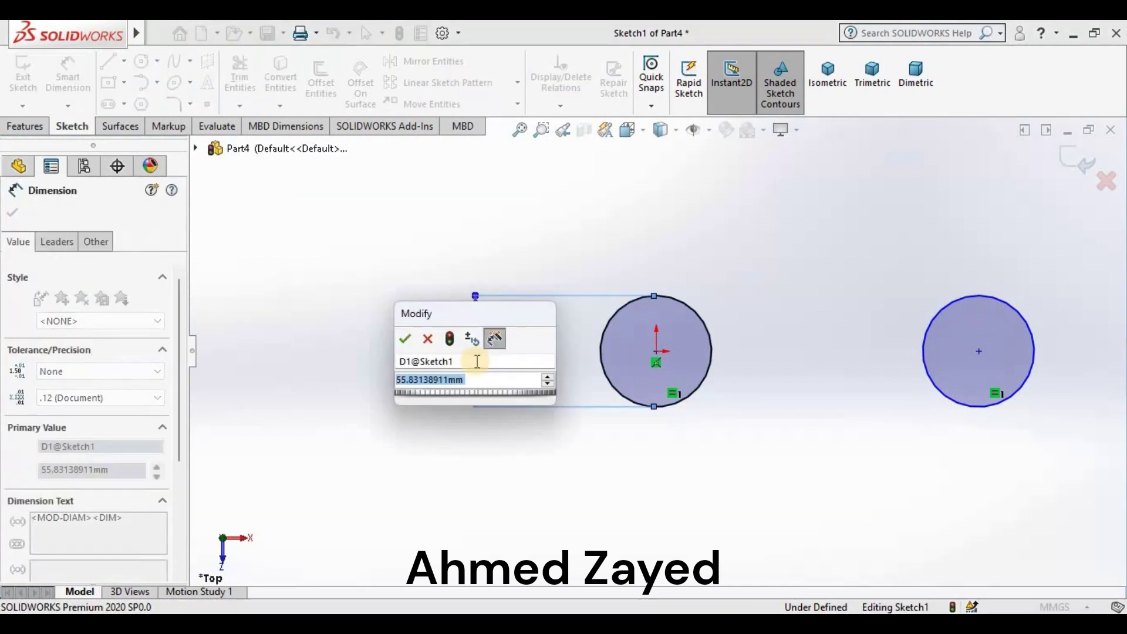
{"action": "type", "text": "19"}
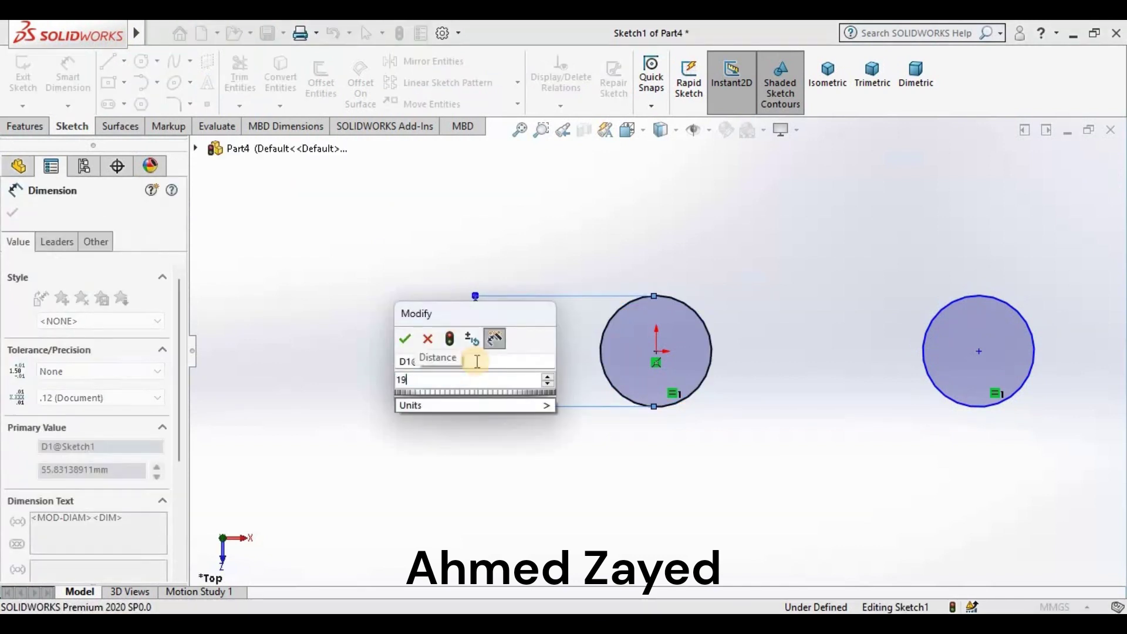
{"action": "type", "text": ".0in"}
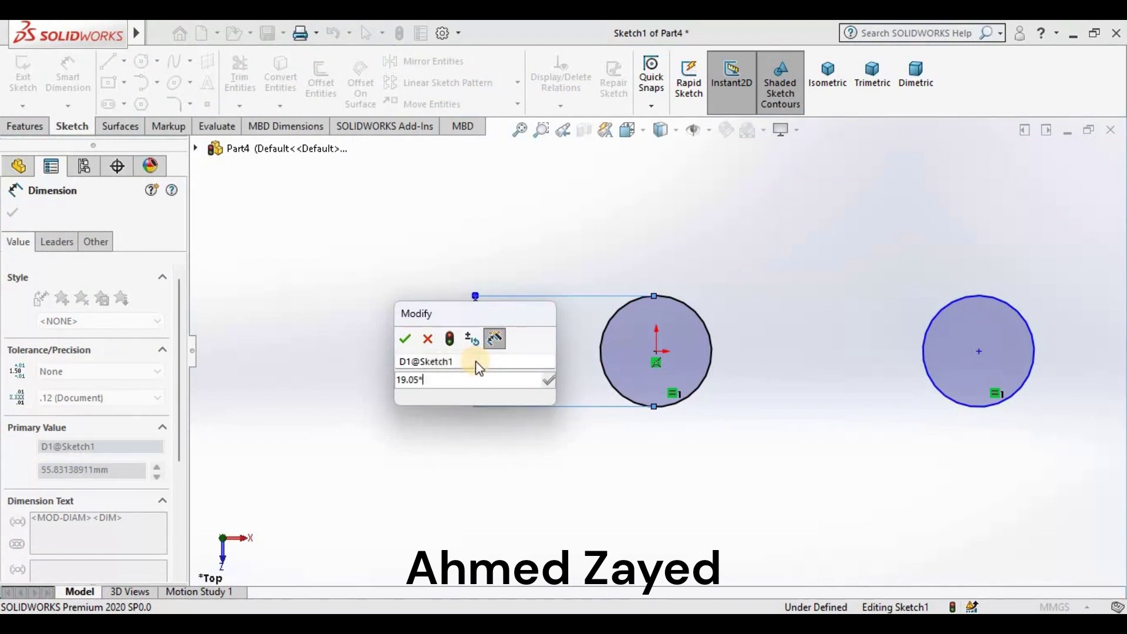
{"action": "key", "text": "Return"}
{"action": "middle_click_drag", "start_coordinate": [1011, 270], "coordinate": [918, 298], "text": "ctrl"}
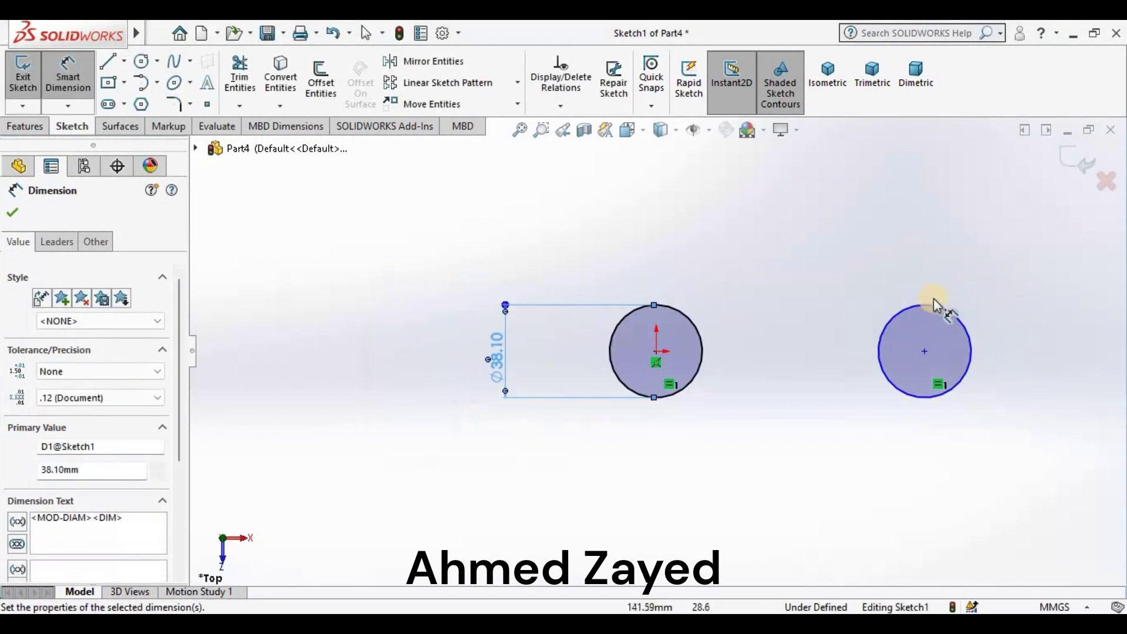
{"action": "left_click", "coordinate": [18, 166]}
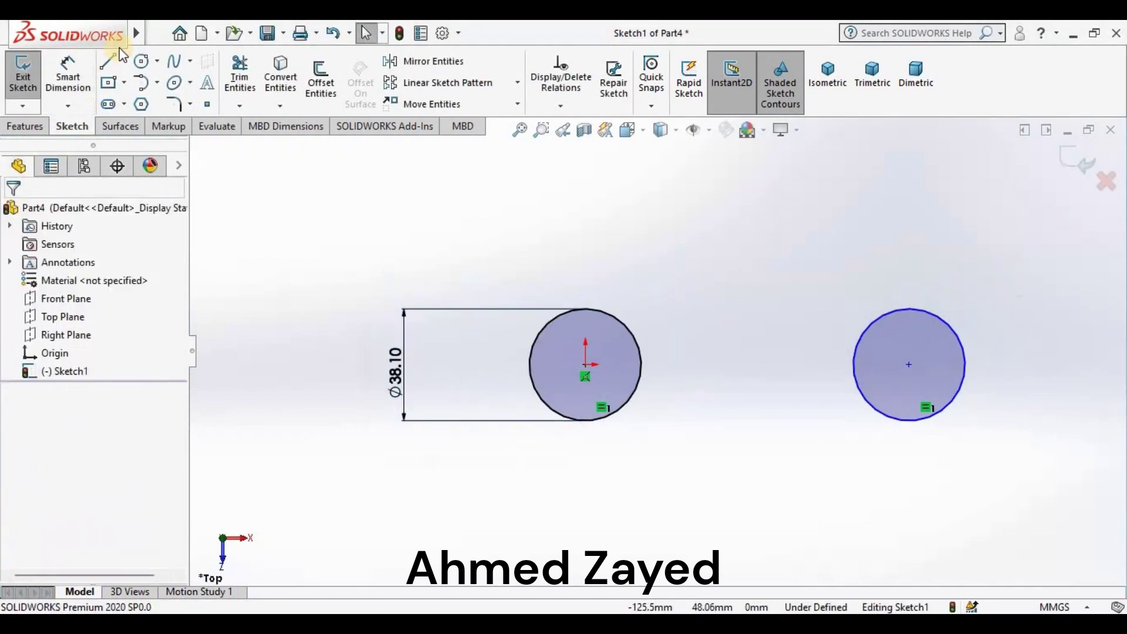
Draw top and bottom lines tangent to both circles
{"action": "left_click", "coordinate": [104, 61]}
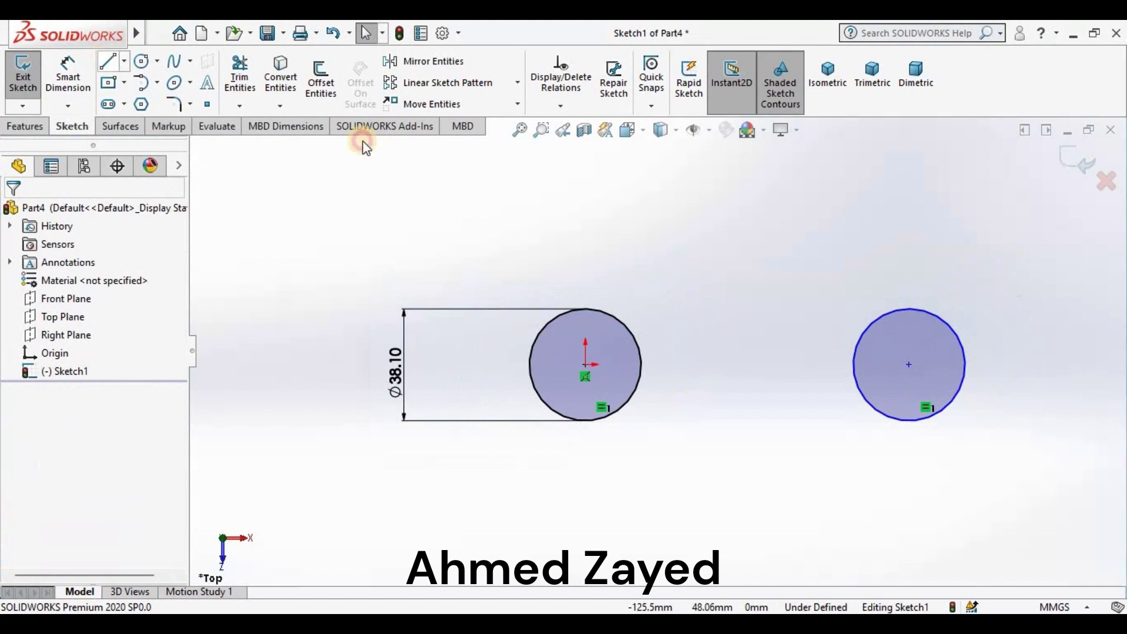
{"action": "left_click", "coordinate": [585, 308]}
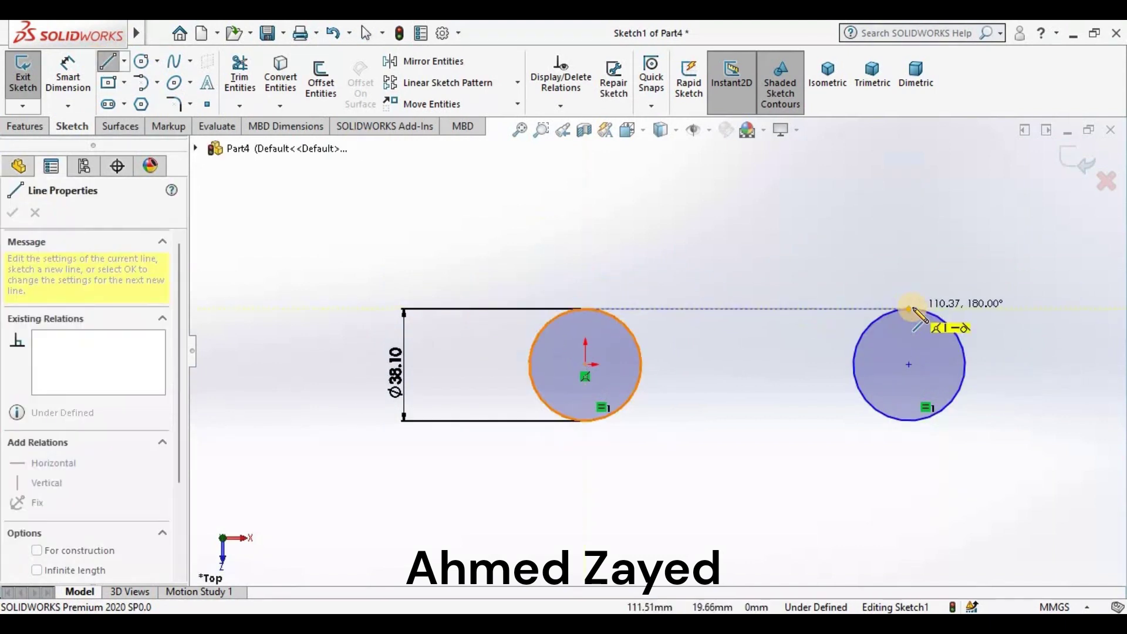
{"action": "left_click", "coordinate": [910, 307]}
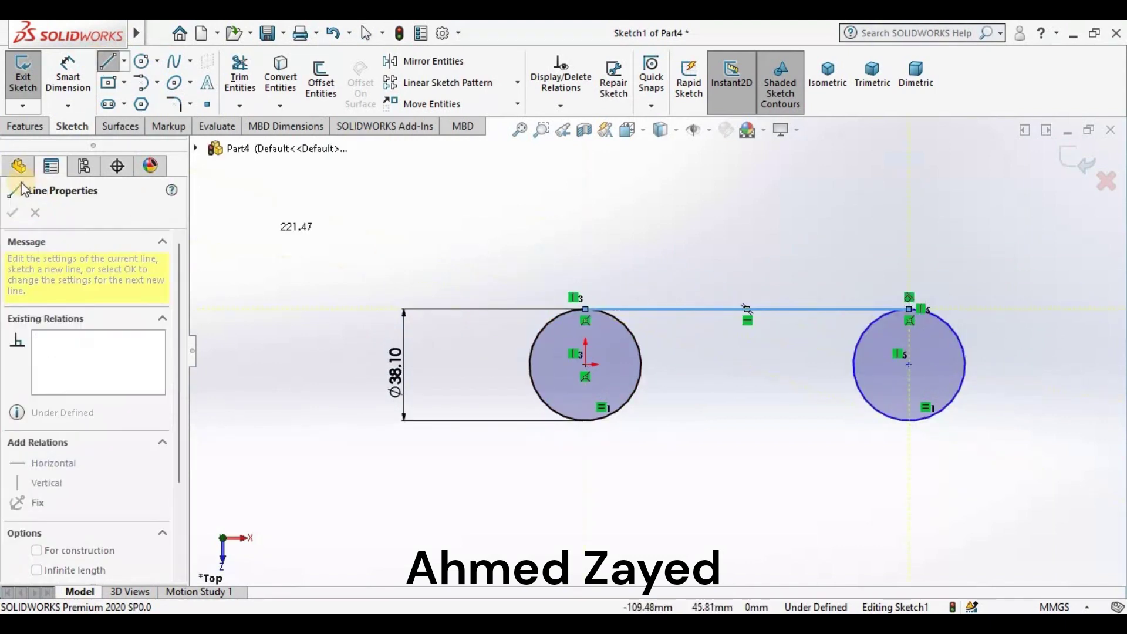
{"action": "left_click", "coordinate": [105, 62]}
{"action": "key", "text": "Return"}
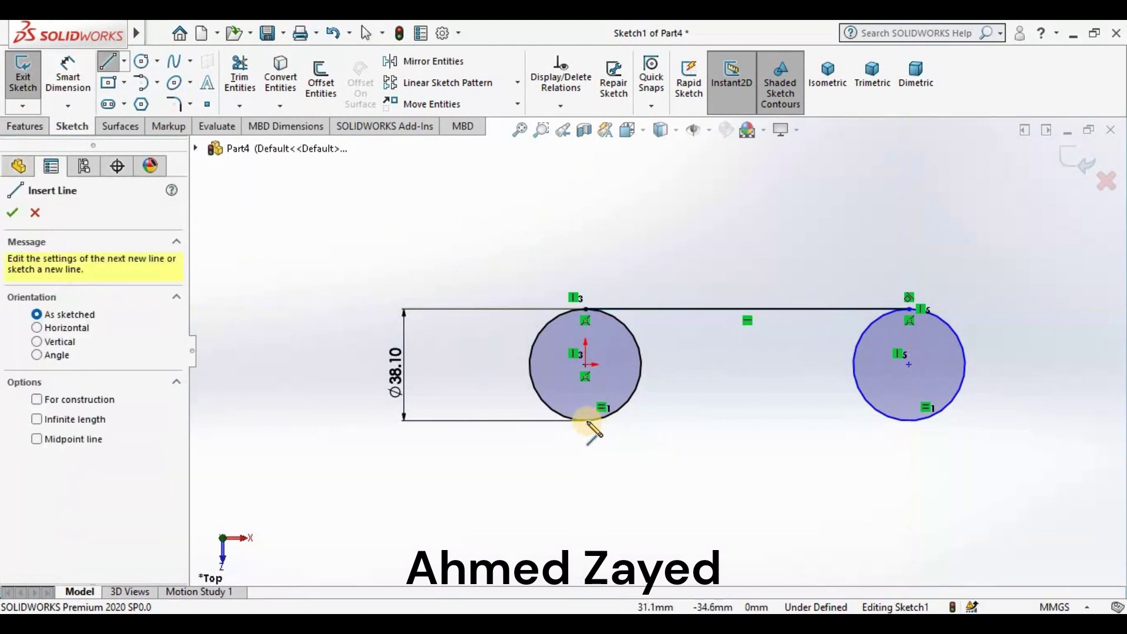
{"action": "left_click_drag", "start_coordinate": [728, 419], "coordinate": [909, 421]}
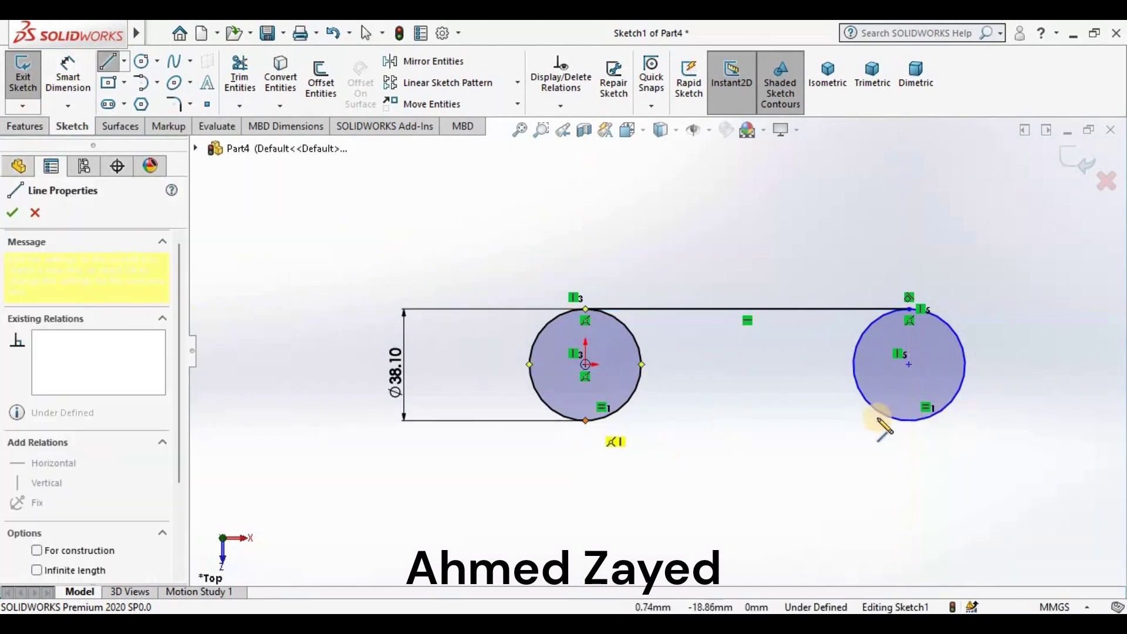
{"action": "left_click", "coordinate": [910, 422]}
Set the distance between the two circle centres to 107.95 mm
{"action": "key", "text": "d"}
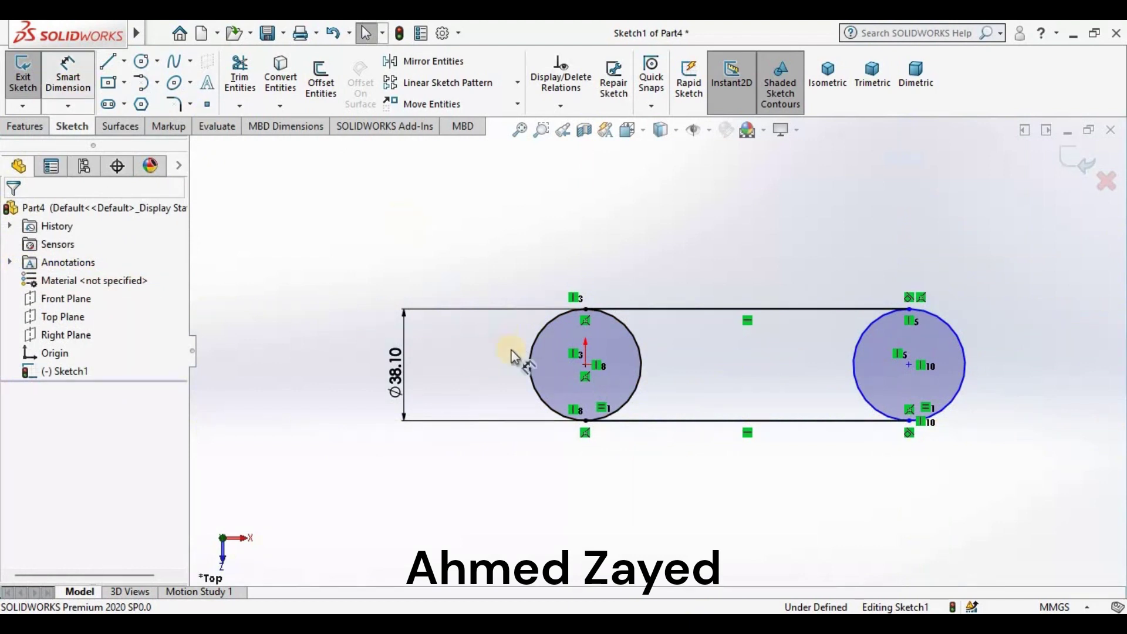
{"action": "left_click", "coordinate": [587, 369]}
{"action": "left_click", "coordinate": [910, 365]}
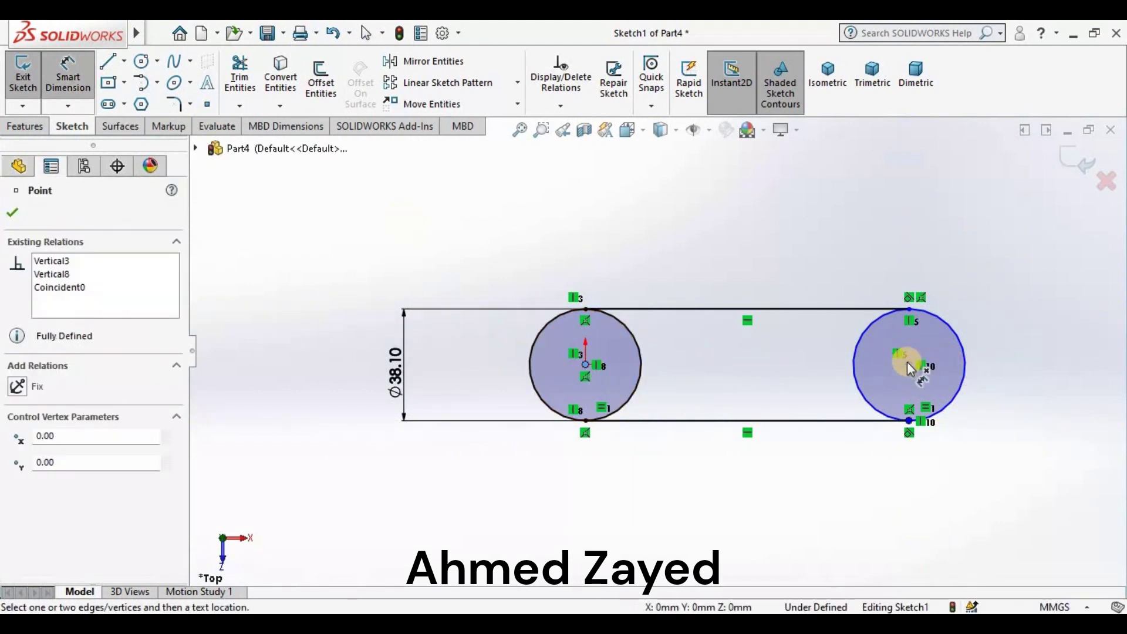
{"action": "left_click", "coordinate": [757, 482]}
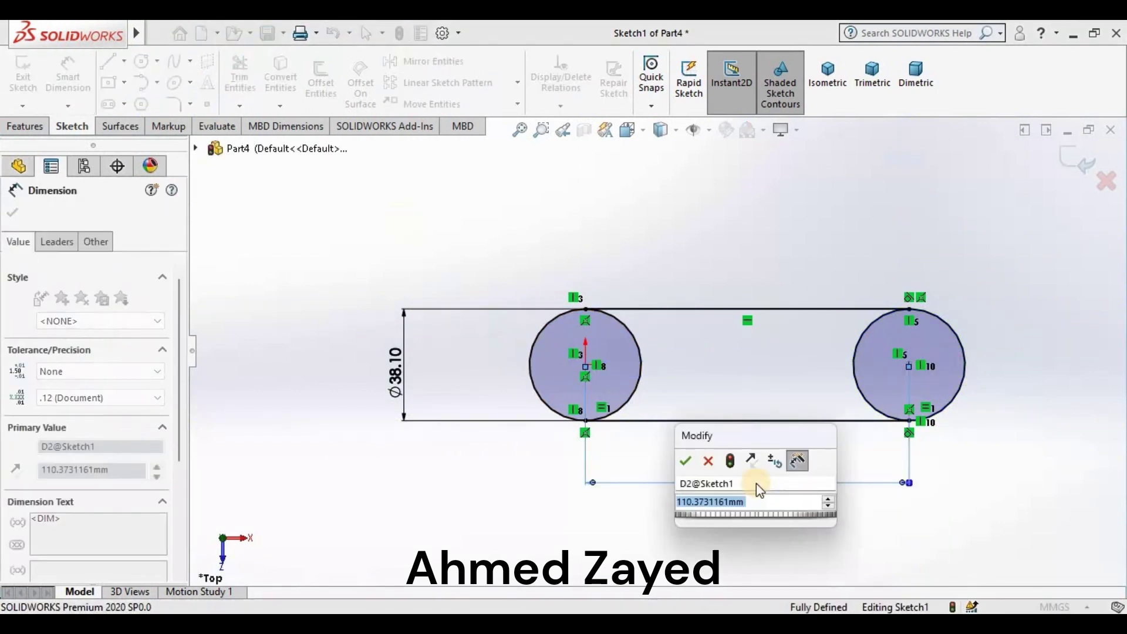
{"action": "type", "text": "107"}
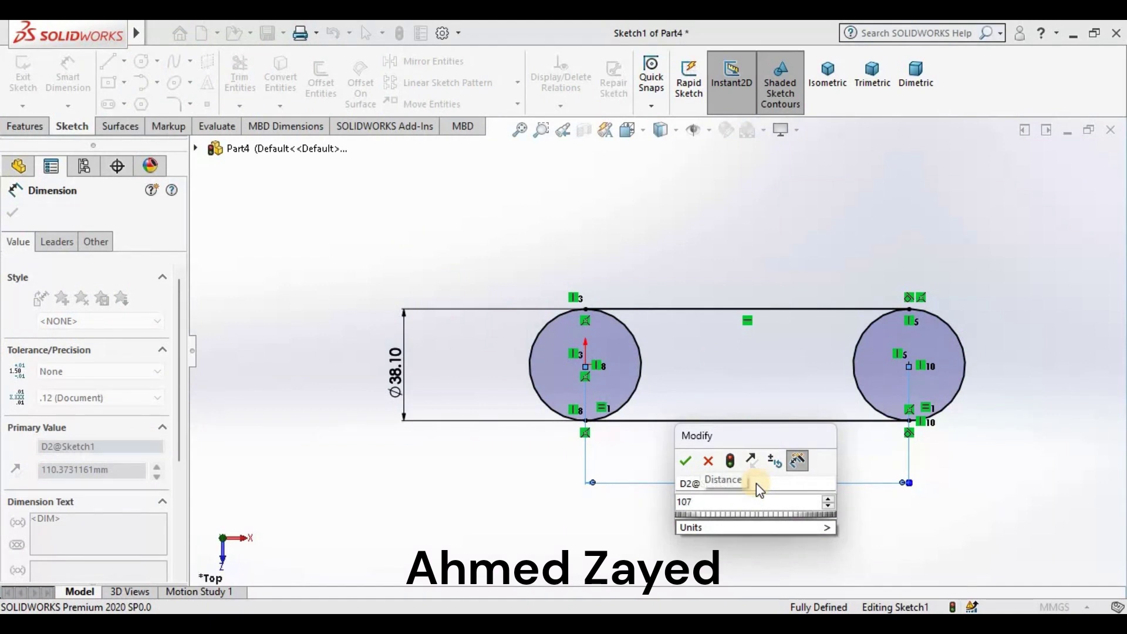
{"action": "type", "text": "."}
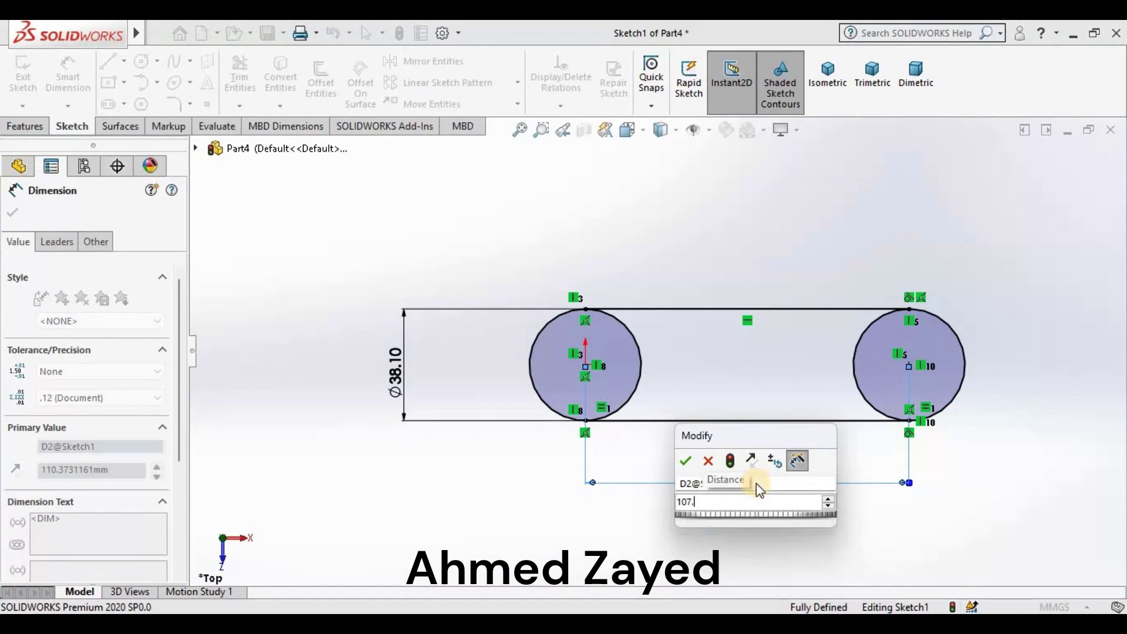
{"action": "type", "text": "95"}
{"action": "key", "text": "Return"}
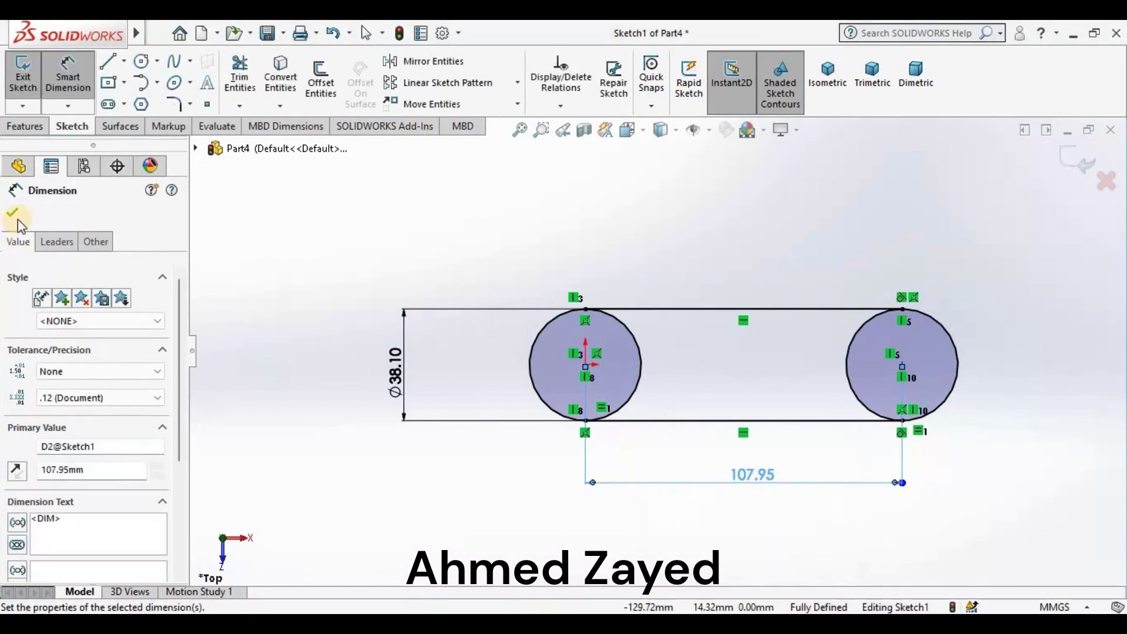
{"action": "left_click", "coordinate": [19, 221]}
Trim away the inner arcs of the circles to leave a slot outline
{"action": "left_click", "coordinate": [240, 77]}
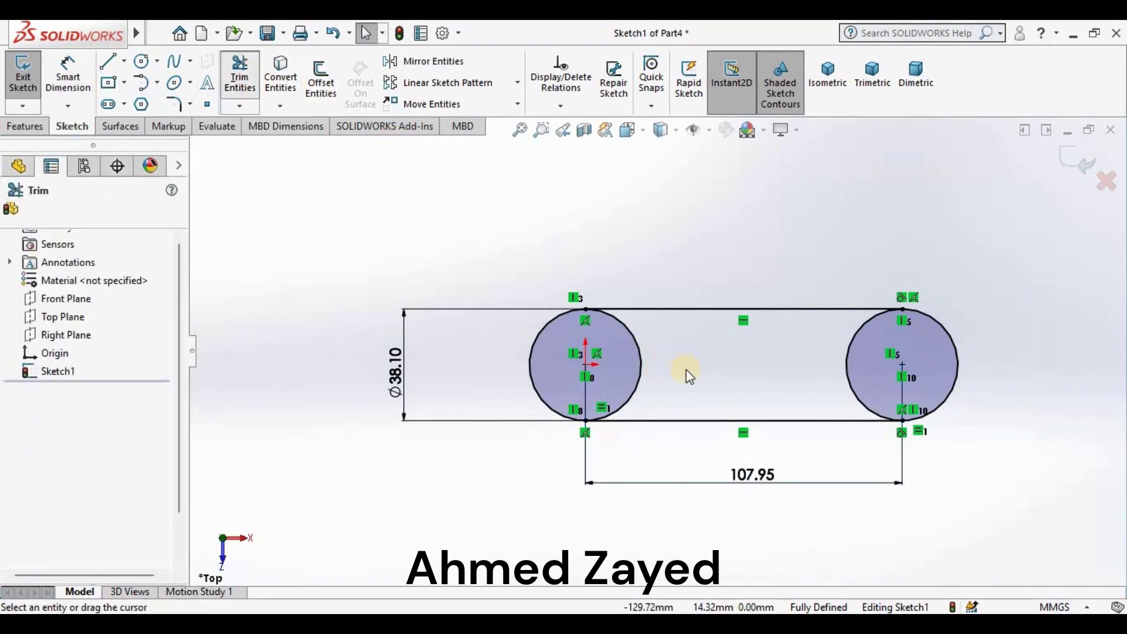
{"action": "mouse_move", "coordinate": [690, 375]}
{"action": "left_mouse_down"}
{"action": "mouse_move", "coordinate": [625, 354]}
{"action": "mouse_move", "coordinate": [885, 368]}
{"action": "mouse_move", "coordinate": [836, 360]}
{"action": "left_mouse_up"}
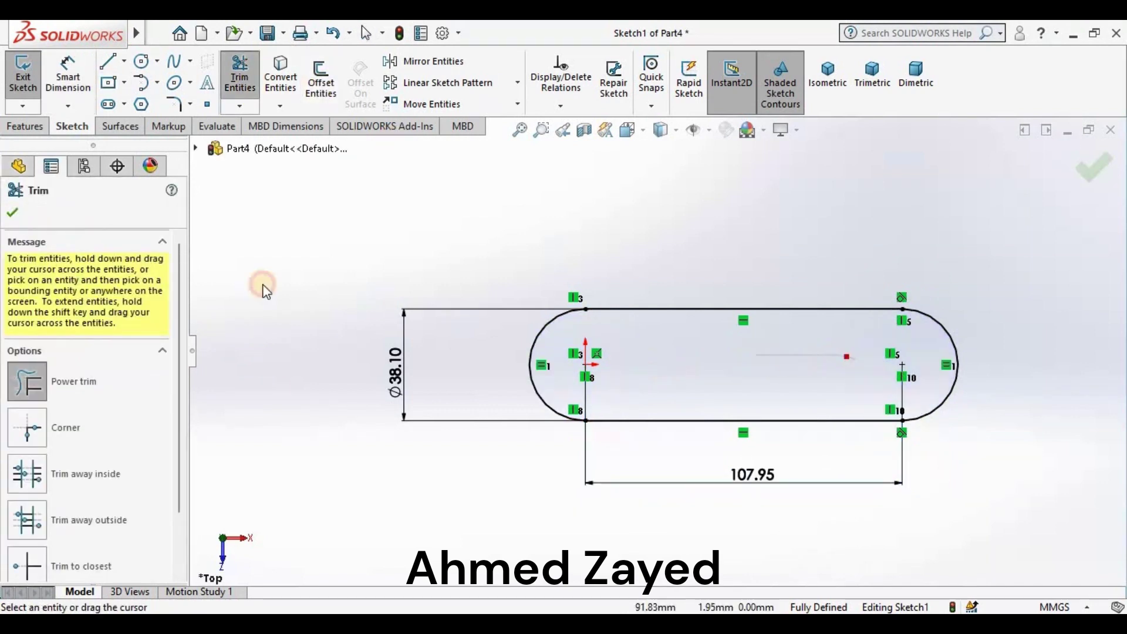
{"action": "left_click", "coordinate": [11, 215]}
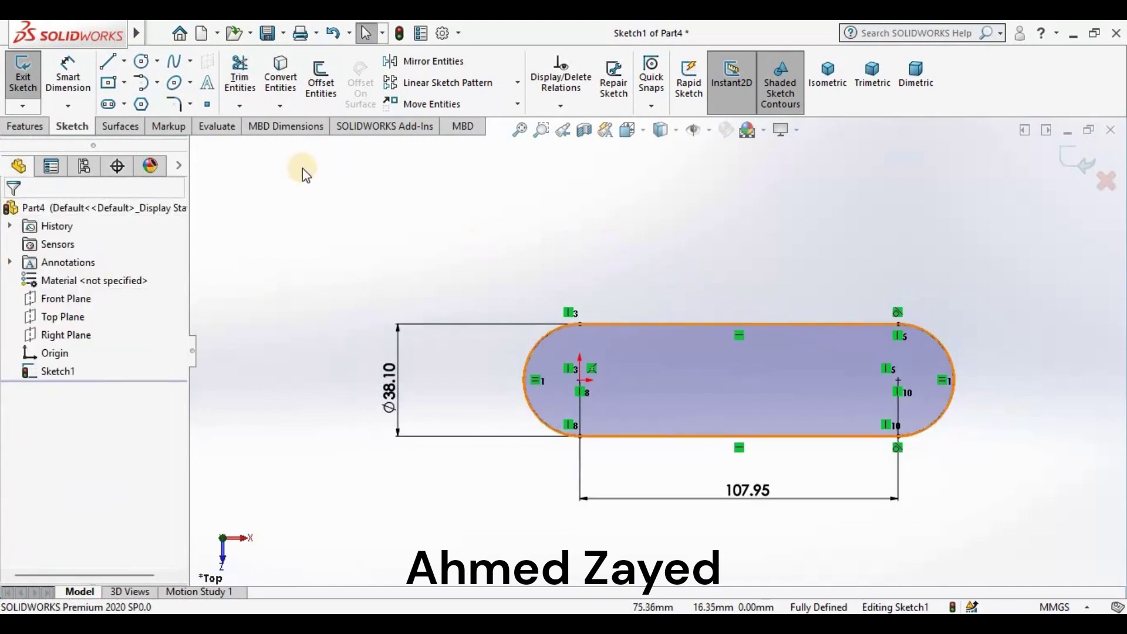
Draw small circles at both slot-end arc centres and give them an Equal relation
{"action": "left_click", "coordinate": [141, 61]}
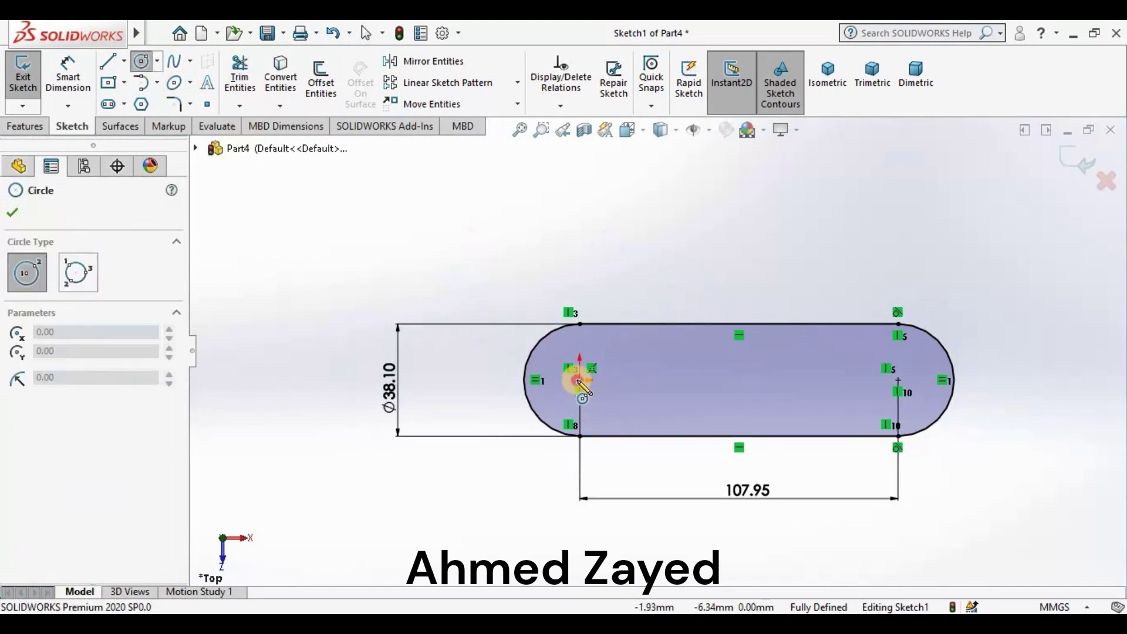
{"action": "left_click_drag", "start_coordinate": [580, 381], "coordinate": [597, 392]}
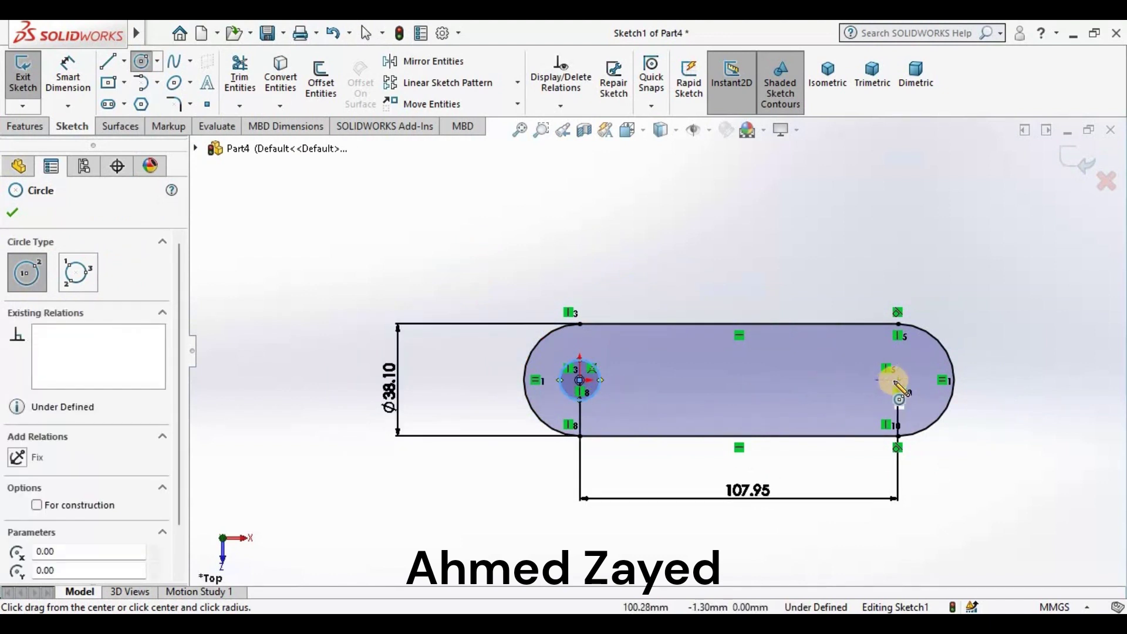
{"action": "left_click_drag", "start_coordinate": [898, 381], "coordinate": [917, 390]}
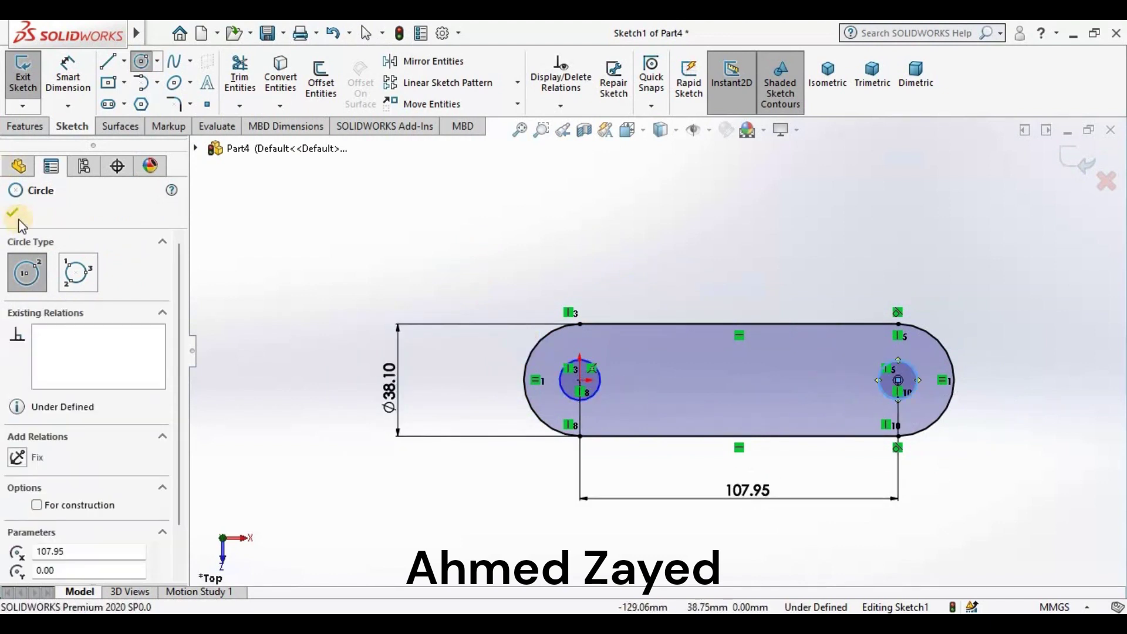
{"action": "key", "text": "Escape"}
{"action": "left_click", "coordinate": [594, 393]}
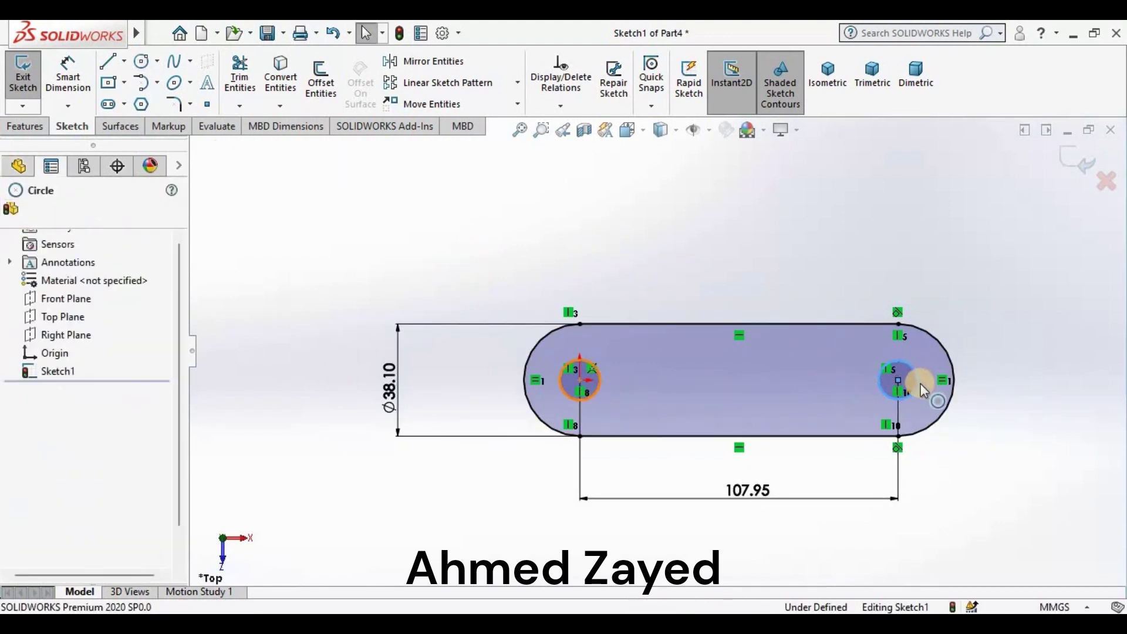
{"action": "left_click", "coordinate": [879, 395], "text": "ctrl"}
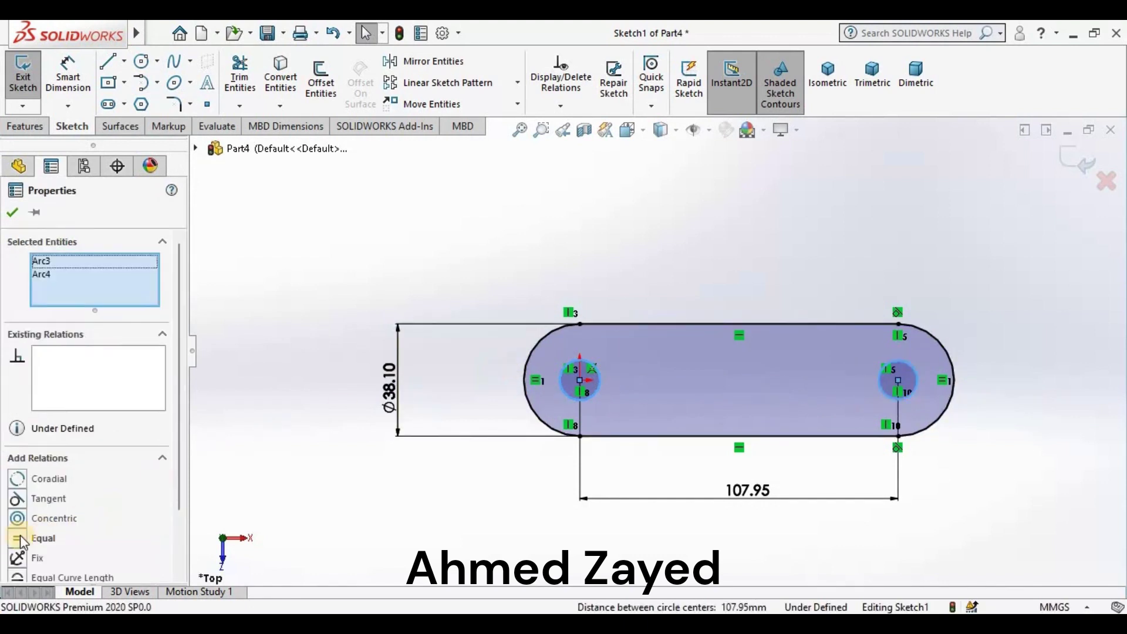
{"action": "left_click", "coordinate": [43, 537]}
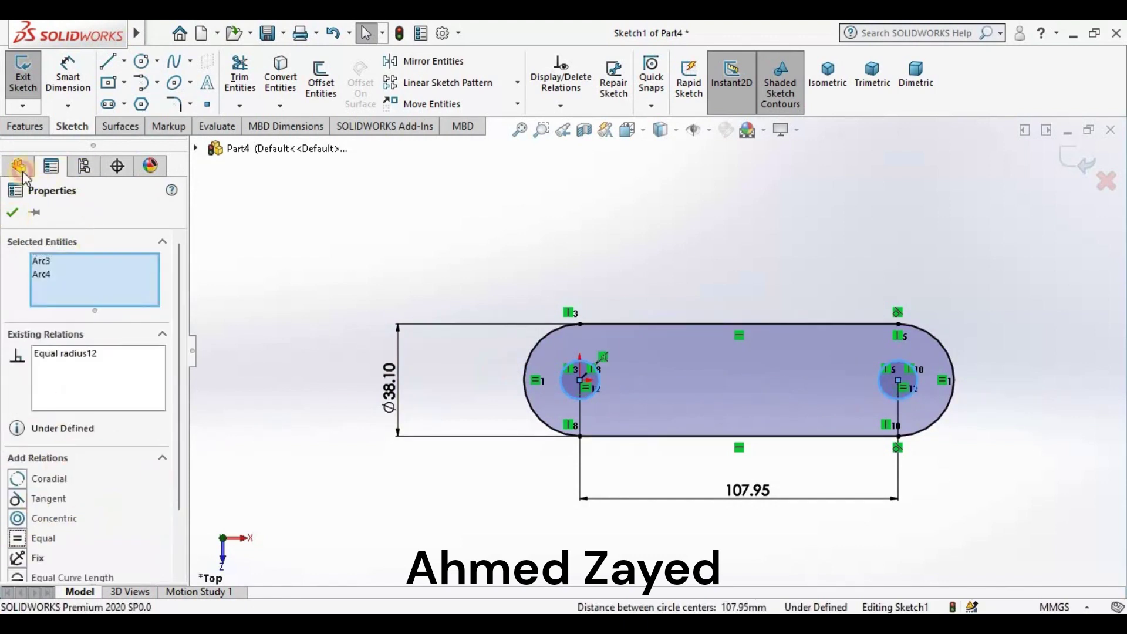
{"action": "left_click", "coordinate": [68, 75]}
Dimension the left small hole circle to a 19.05 mm diameter
{"action": "left_click", "coordinate": [604, 382]}
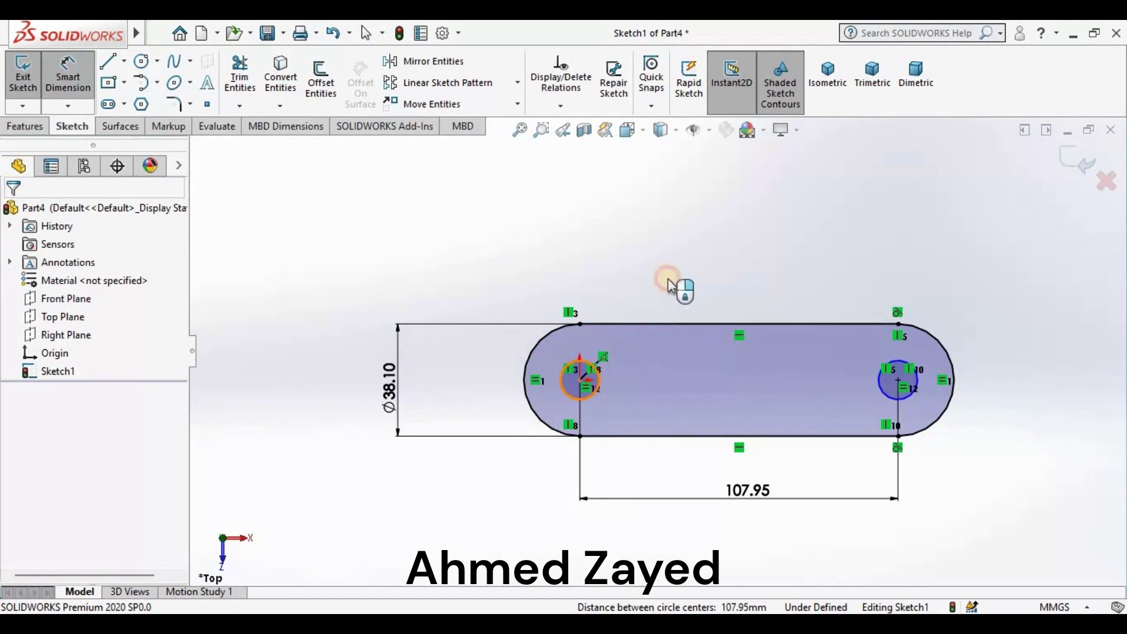
{"action": "left_click", "coordinate": [652, 276]}
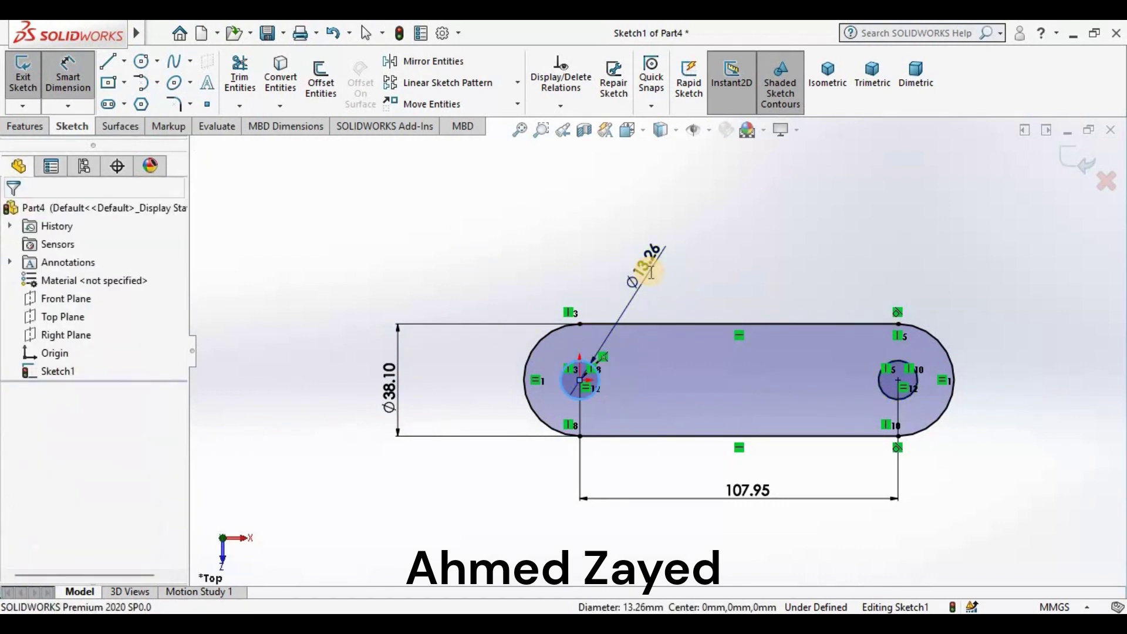
{"action": "type", "text": "1"}
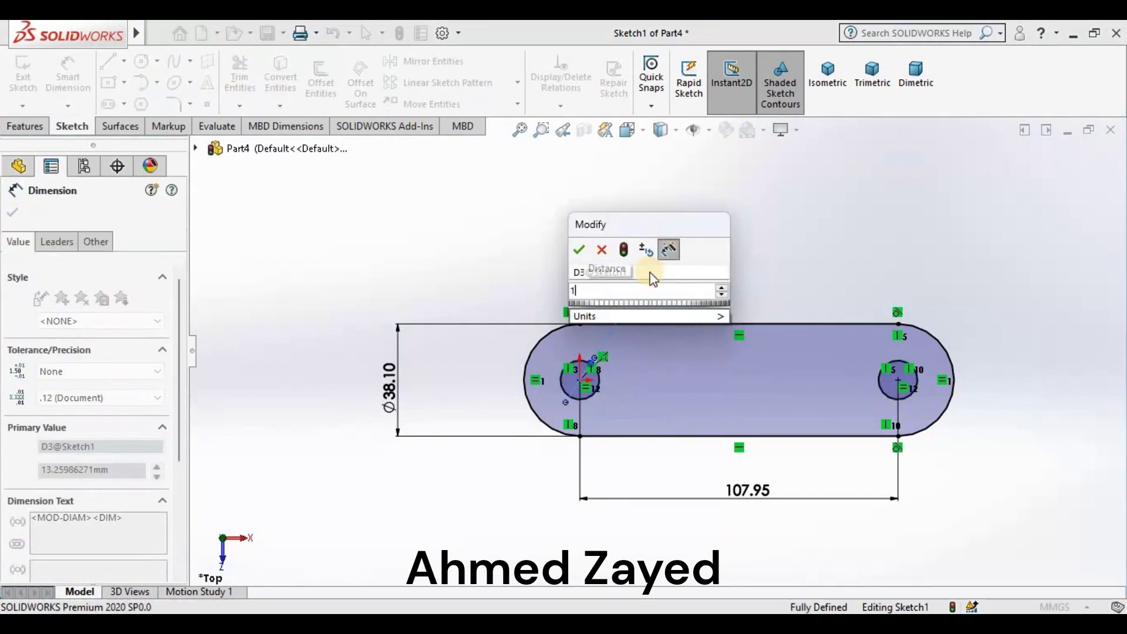
{"action": "type", "text": "9.05"}
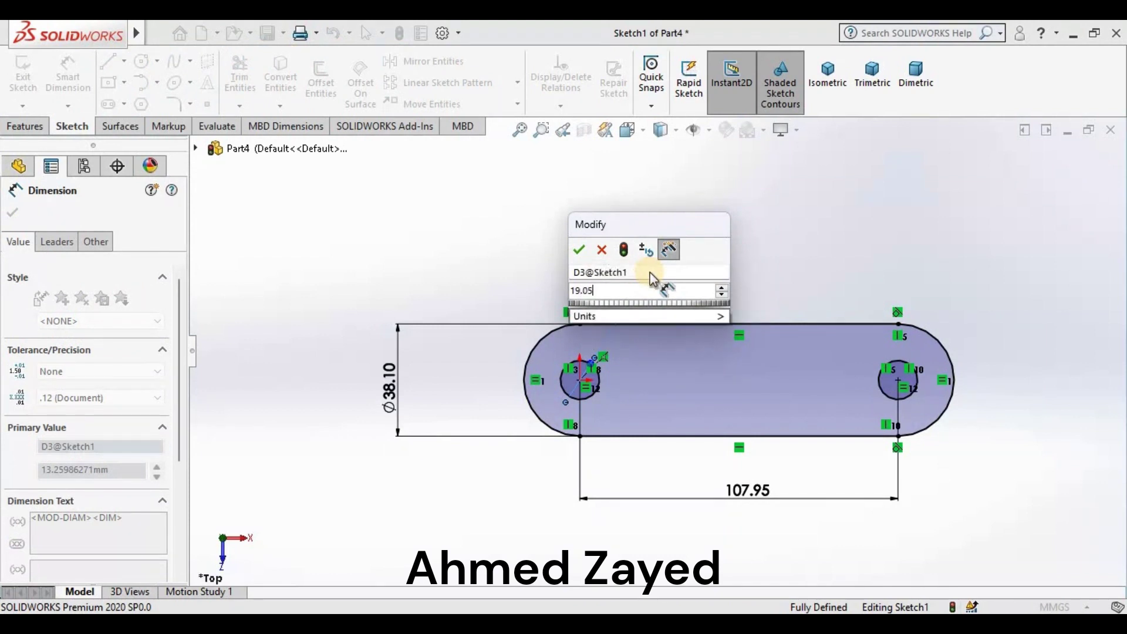
{"action": "key", "text": "Return"}
{"action": "left_click", "coordinate": [16, 209]}
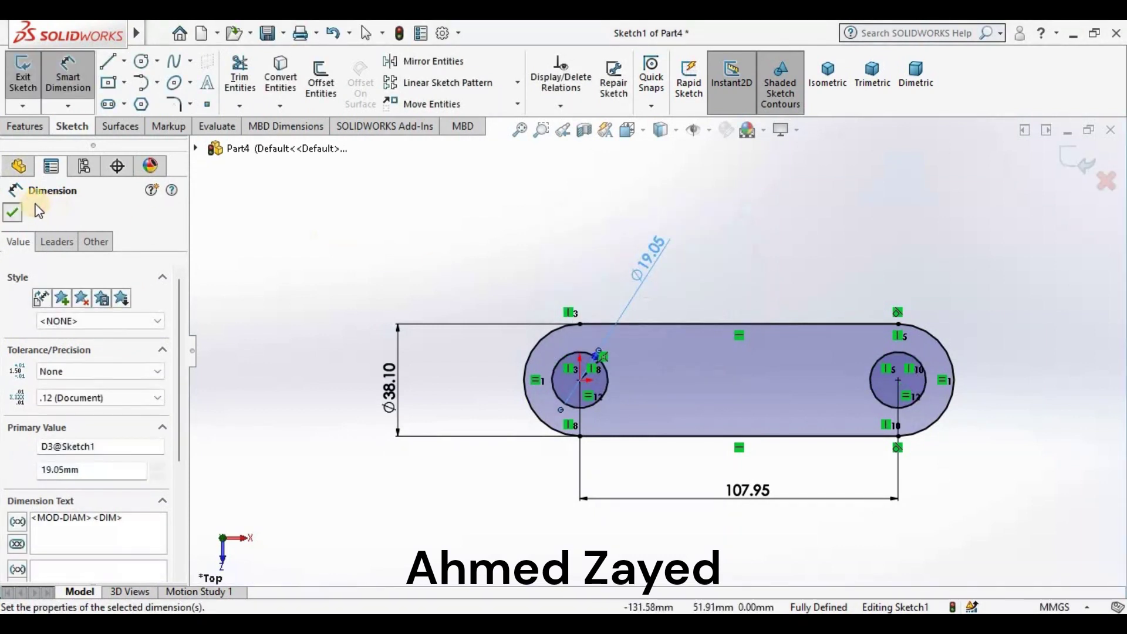
Boss-extrude the link sketch to a blind depth of 10.16 mm
{"action": "left_click", "coordinate": [26, 128]}
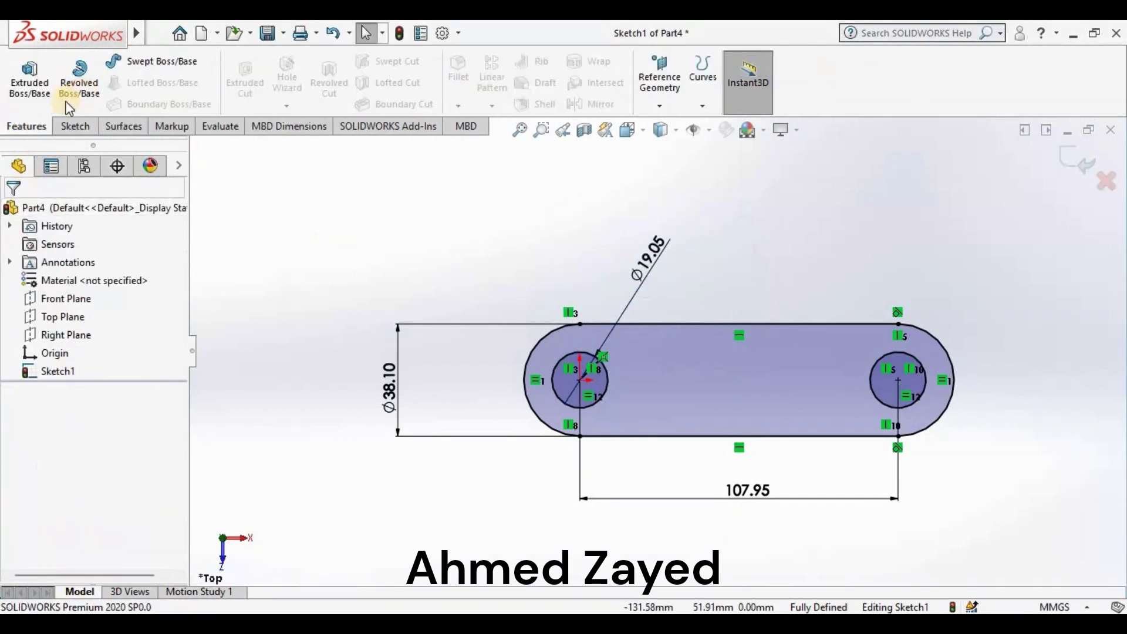
{"action": "left_click", "coordinate": [29, 80]}
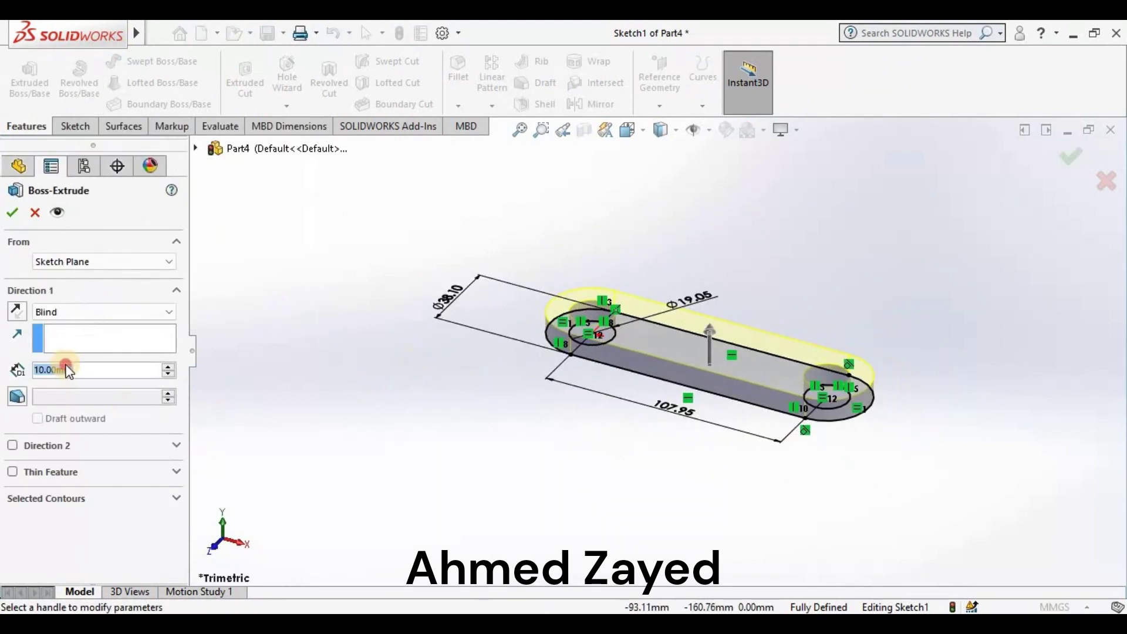
{"action": "type", "text": "1"}
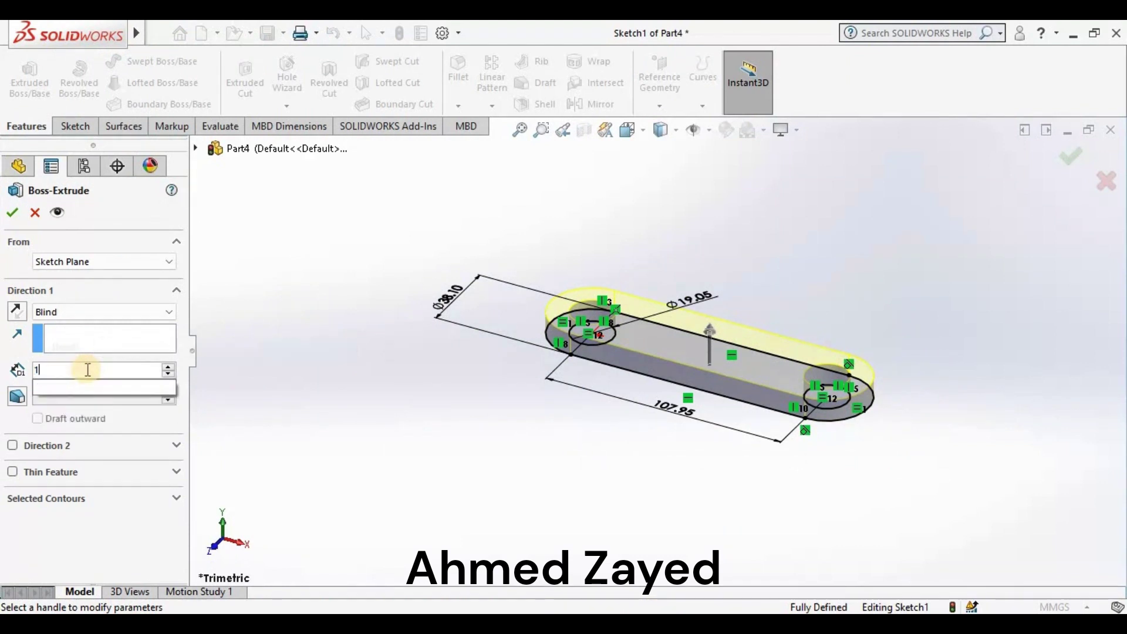
{"action": "type", "text": "0.16"}
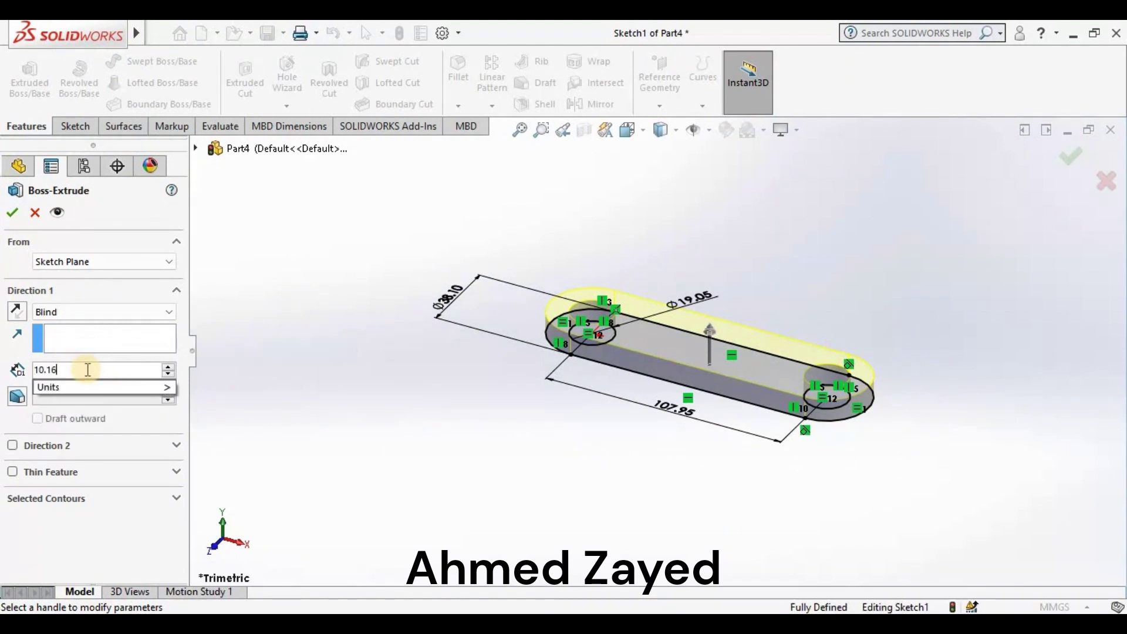
{"action": "key", "text": "Return"}
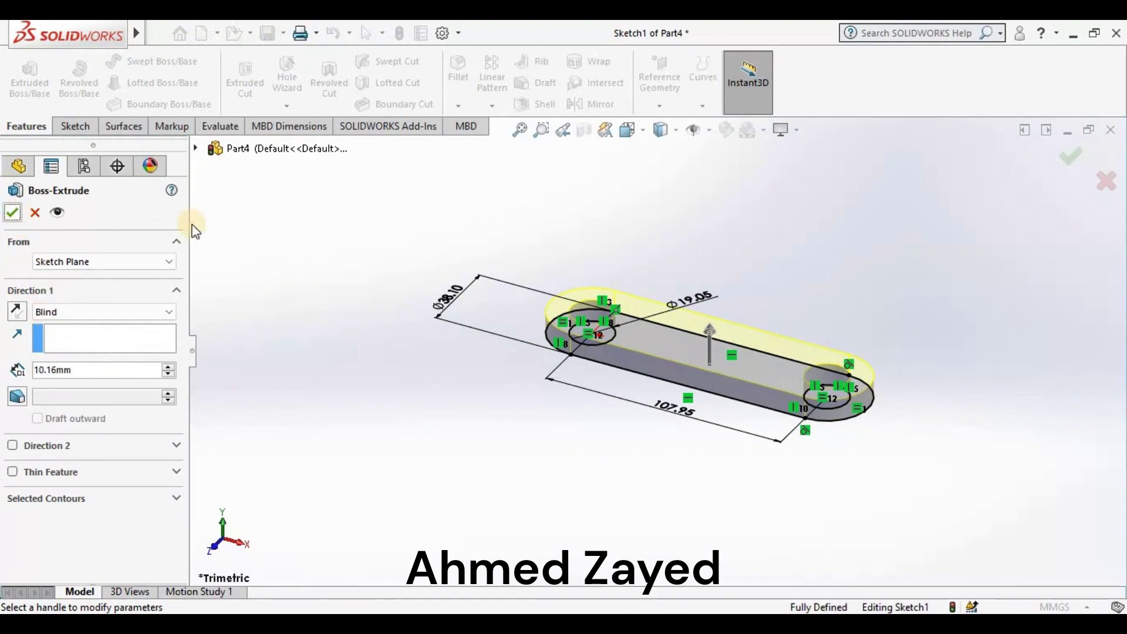
Finish the extrusion, orbit the link, and set the Isometric view
{"action": "left_click", "coordinate": [24, 219]}
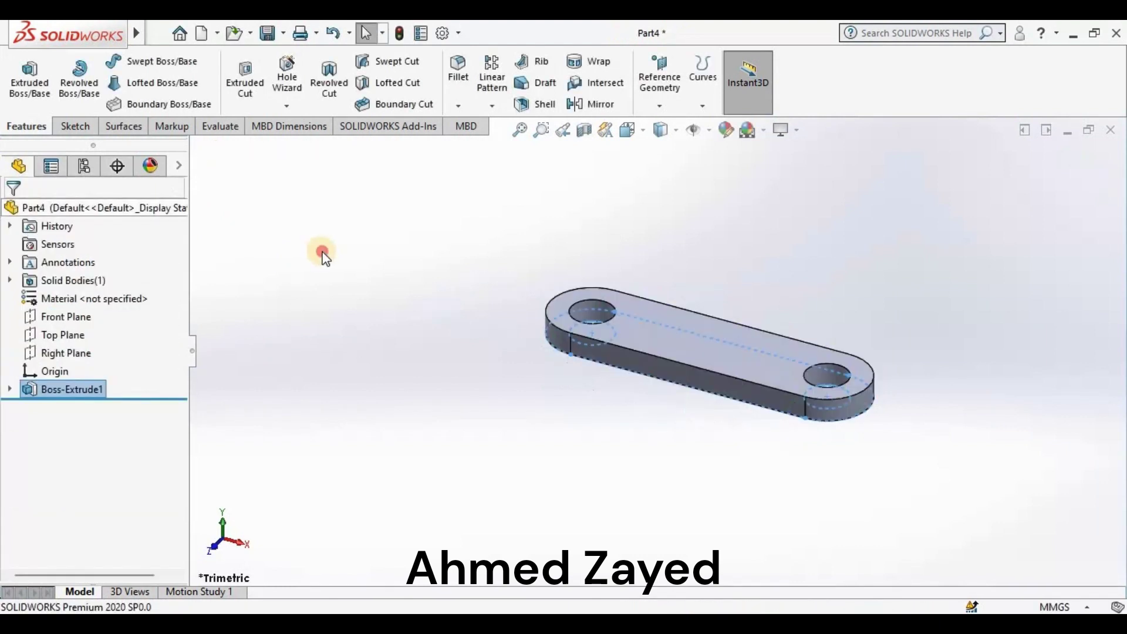
{"action": "right_click", "coordinate": [345, 307]}
{"action": "left_click", "coordinate": [364, 325]}
{"action": "mouse_move", "coordinate": [700, 428]}
{"action": "left_mouse_down"}
{"action": "mouse_move", "coordinate": [604, 362]}
{"action": "mouse_move", "coordinate": [726, 395]}
{"action": "mouse_move", "coordinate": [673, 143]}
{"action": "left_mouse_up"}
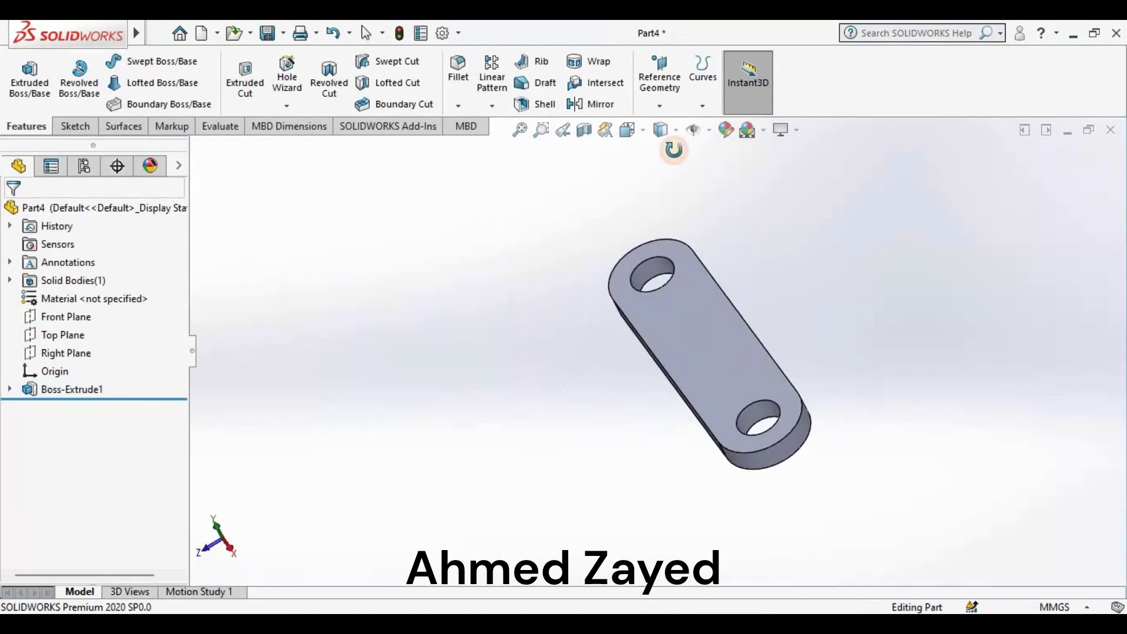
{"action": "left_click", "coordinate": [643, 131]}
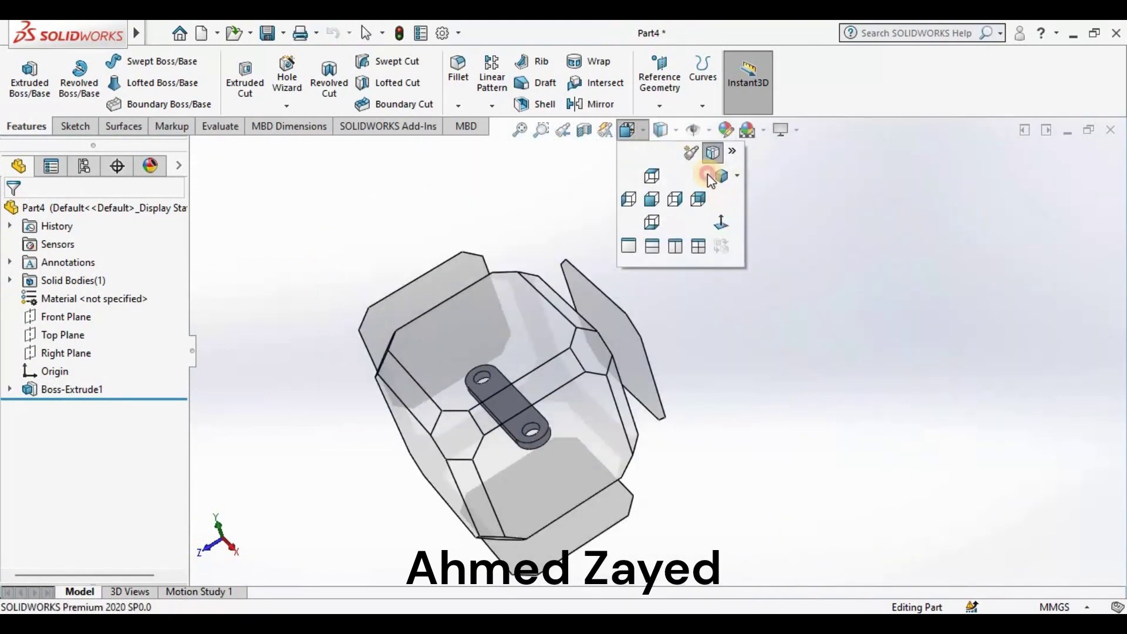
{"action": "left_click", "coordinate": [709, 175]}
{"action": "left_click", "coordinate": [726, 130]}
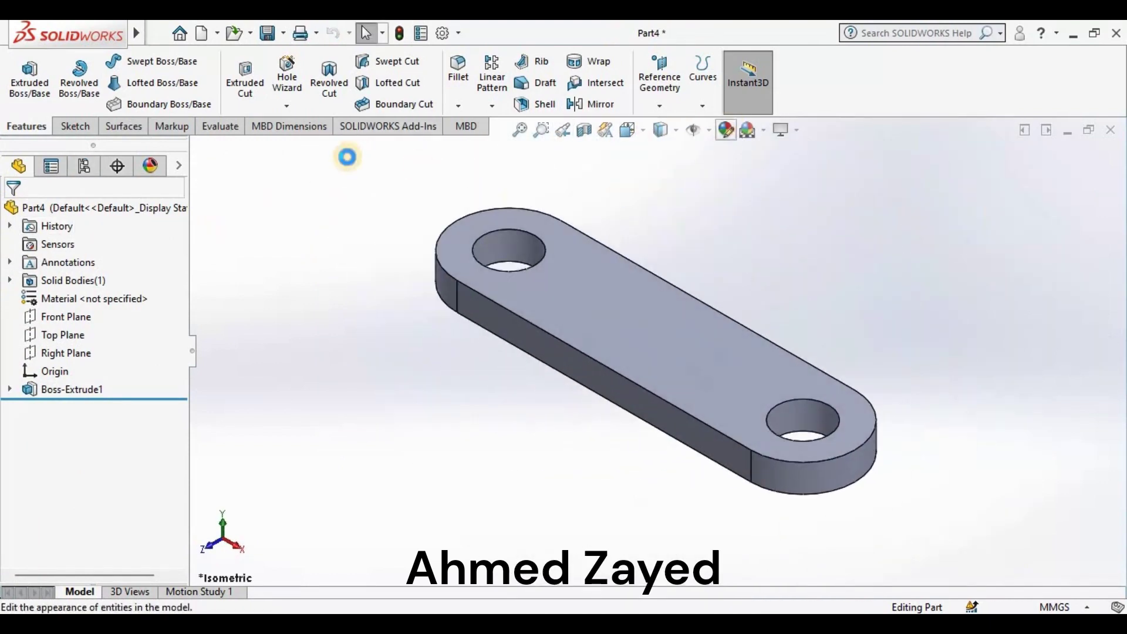
Colour the whole link brown and fit it in the view
{"action": "scroll", "coordinate": [110, 442], "scroll_direction": "down", "scroll_amount": 3}
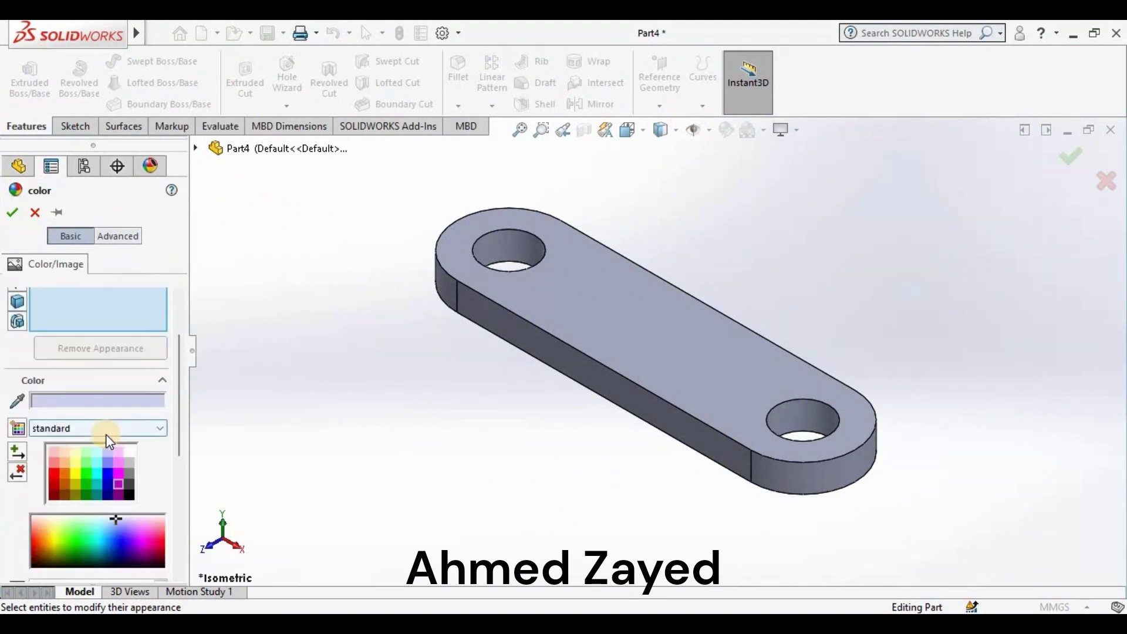
{"action": "left_click", "coordinate": [129, 496]}
{"action": "left_click", "coordinate": [63, 495]}
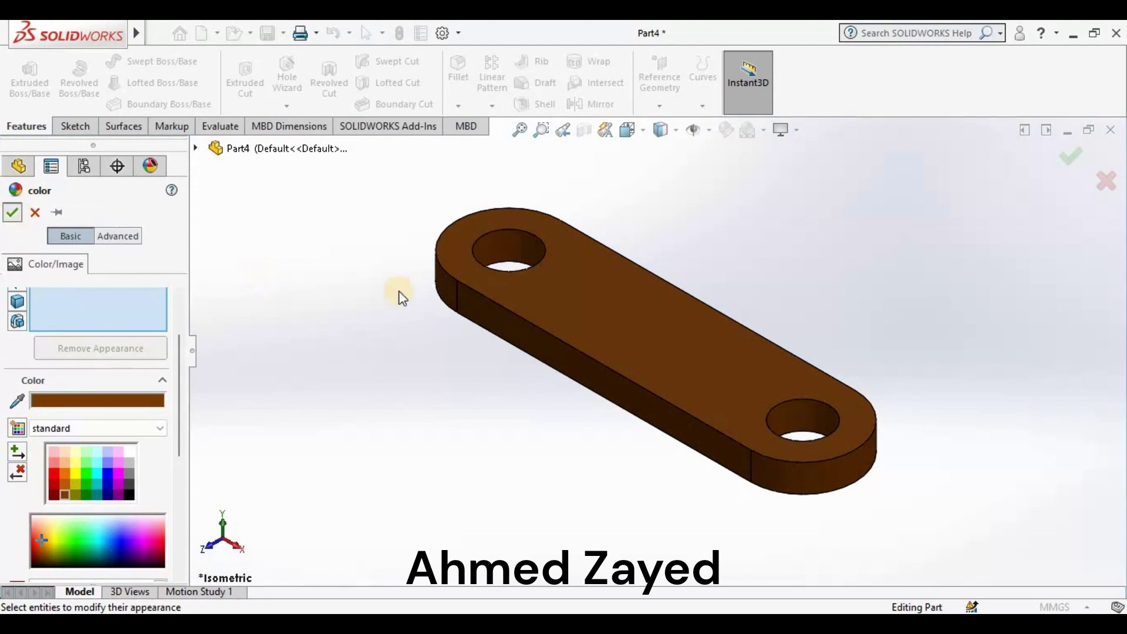
{"action": "key", "text": "Return"}
{"action": "key", "text": "f"}
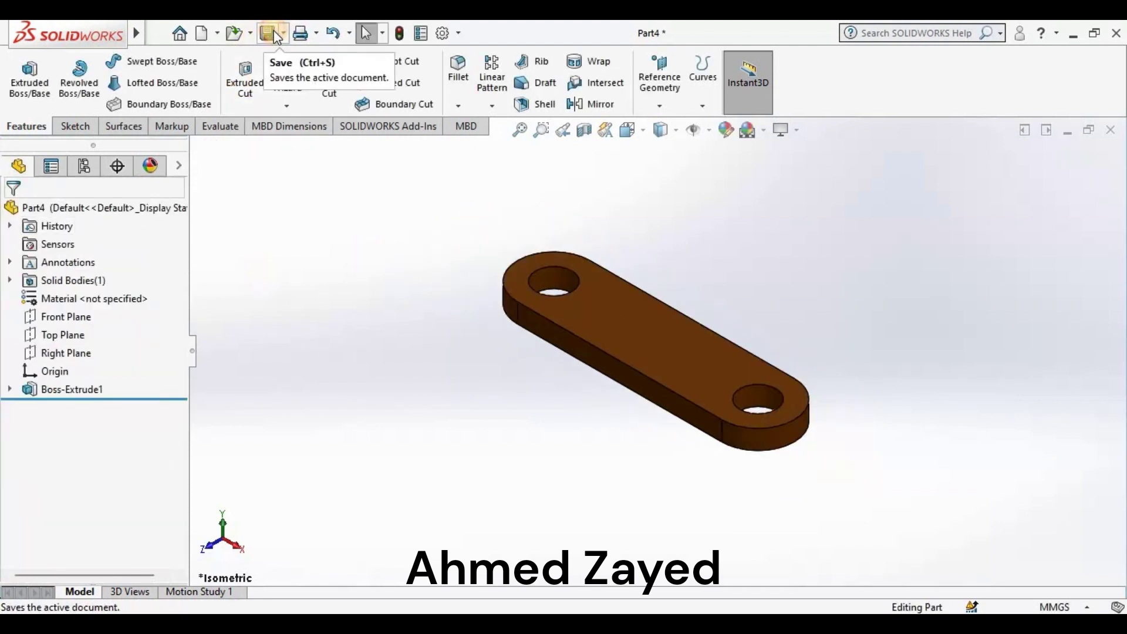
Save the link as the part file Part2
{"action": "left_click", "coordinate": [276, 36]}
{"action": "type", "text": "Part2"}
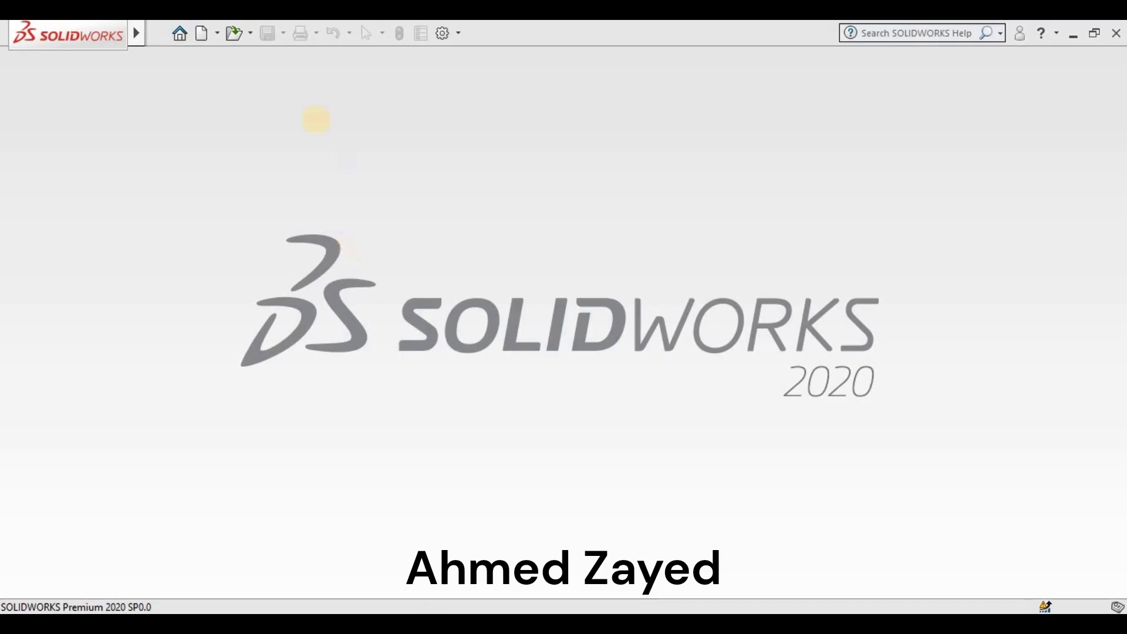
Create a new MMGS part and start a sketch on its Top Plane
{"action": "left_click", "coordinate": [200, 36]}
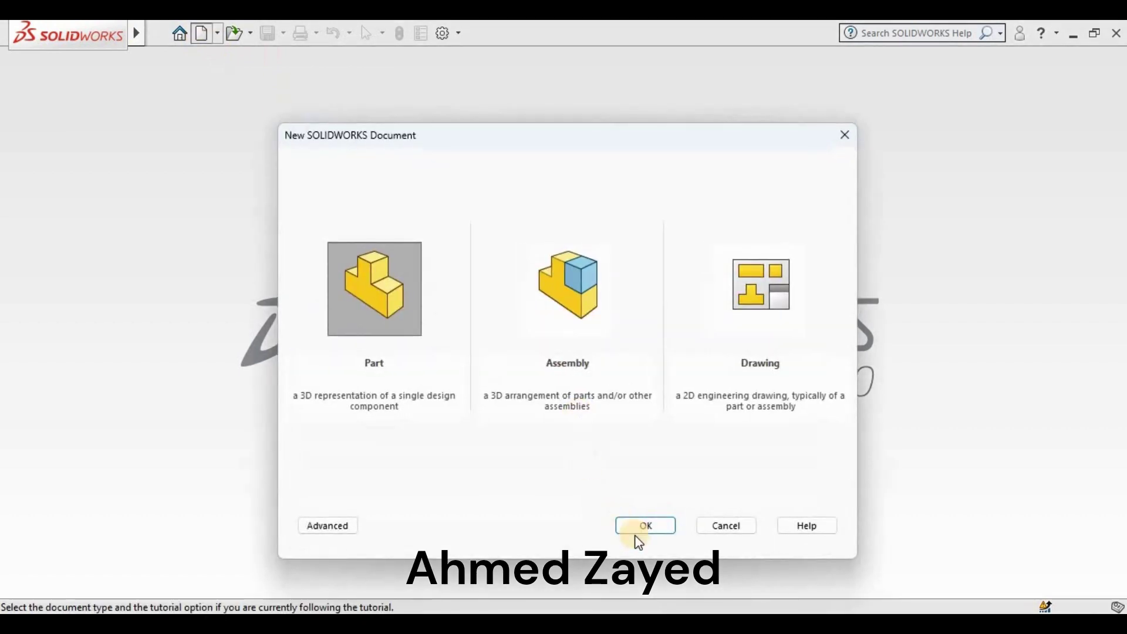
{"action": "left_click", "coordinate": [645, 526]}
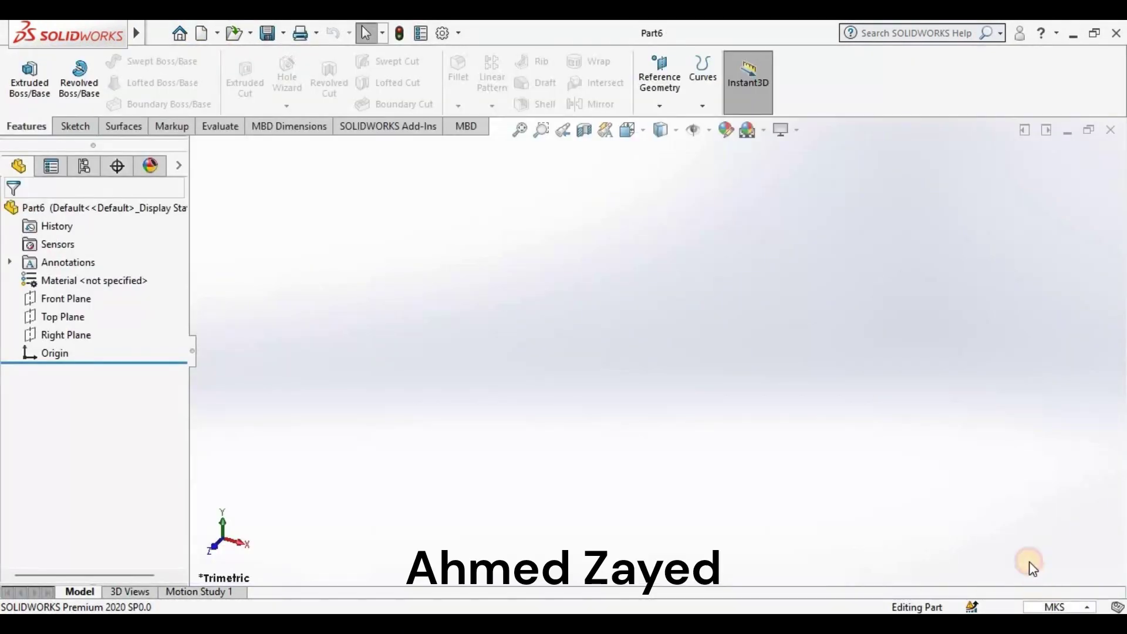
{"action": "left_click", "coordinate": [1057, 607]}
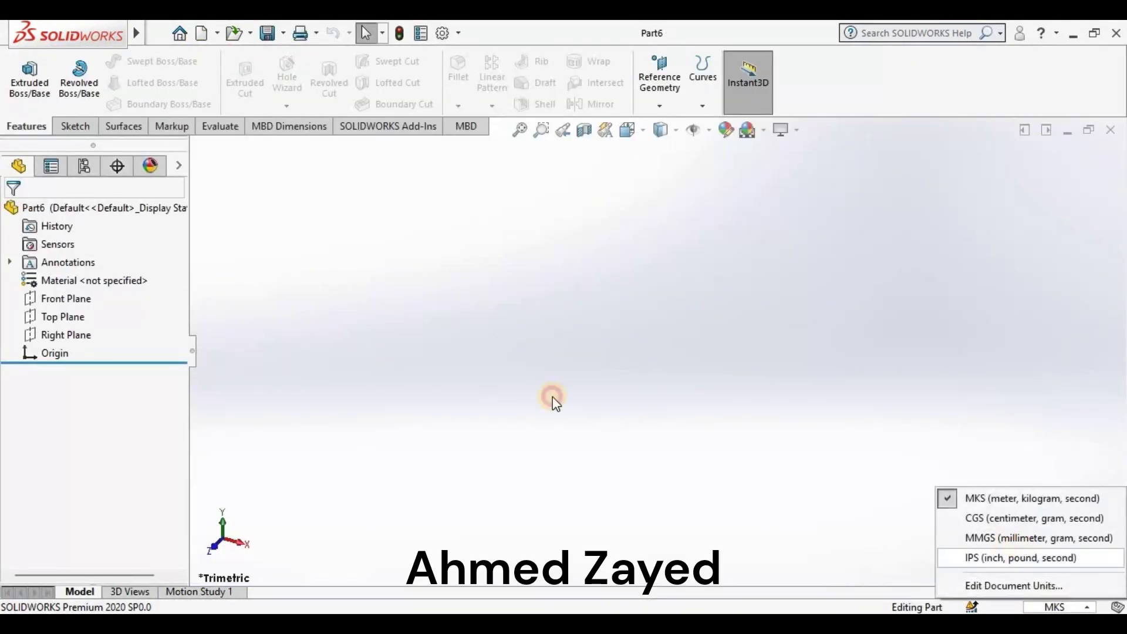
{"action": "left_click", "coordinate": [1009, 536]}
{"action": "left_click", "coordinate": [83, 315]}
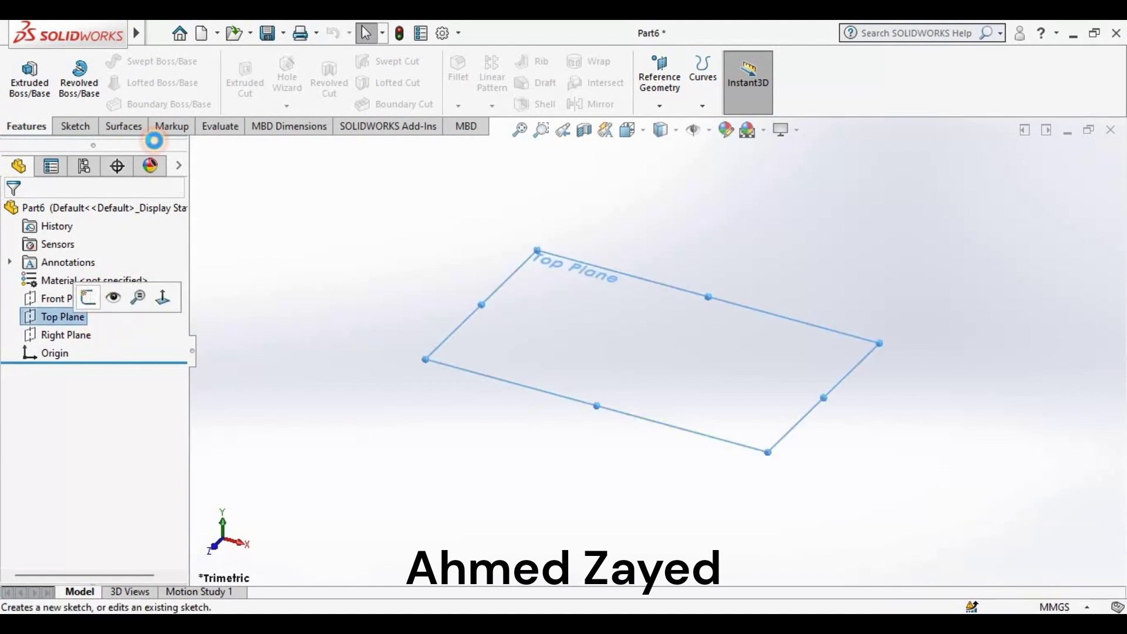
{"action": "left_click", "coordinate": [89, 297]}
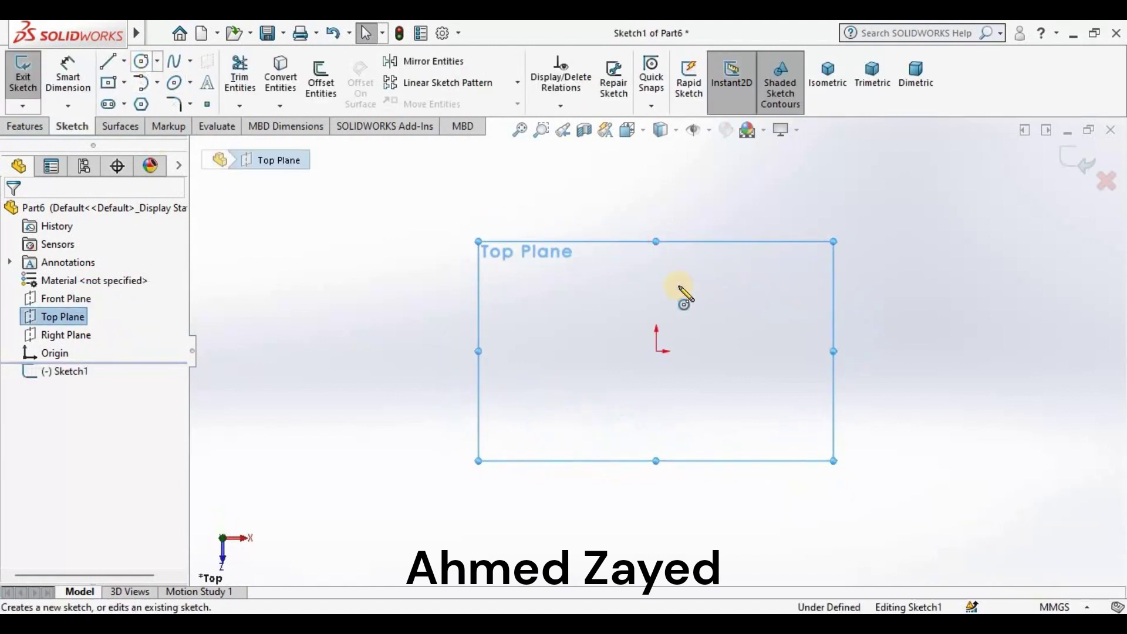
Draw a large circle centred on the origin and a smaller circle to its right
{"action": "left_click", "coordinate": [743, 353]}
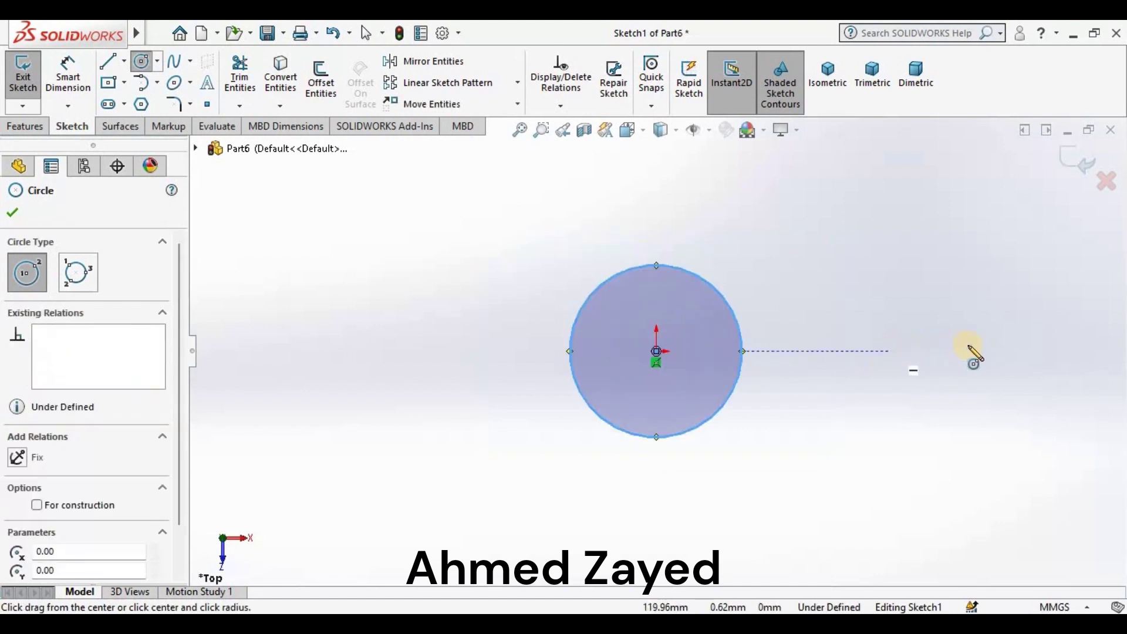
{"action": "left_click", "coordinate": [971, 351]}
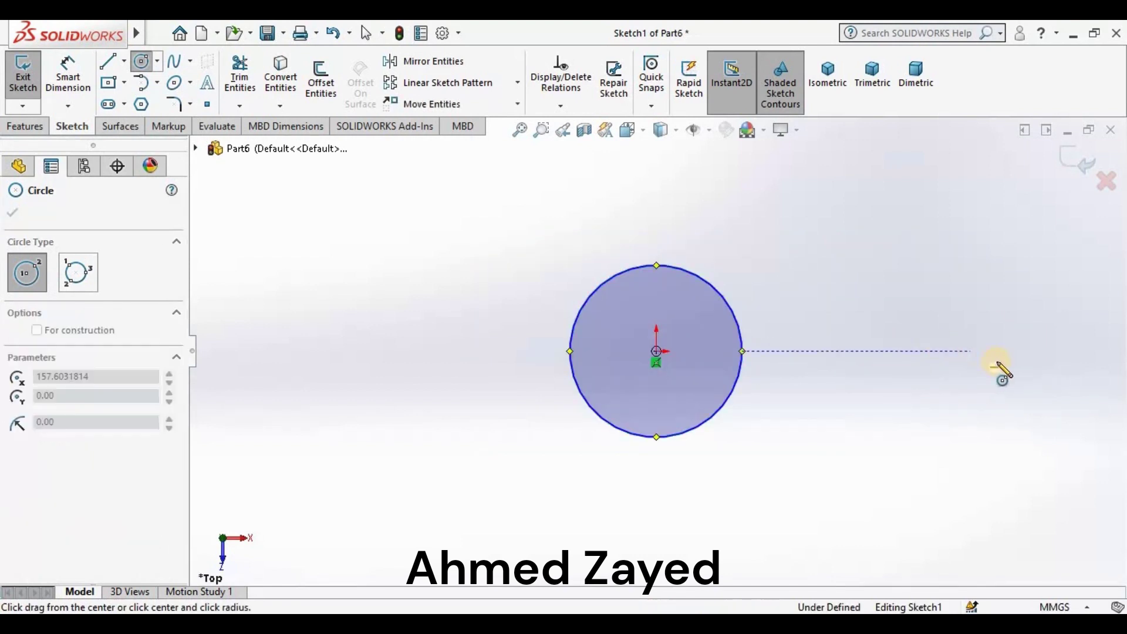
{"action": "left_click", "coordinate": [1014, 361]}
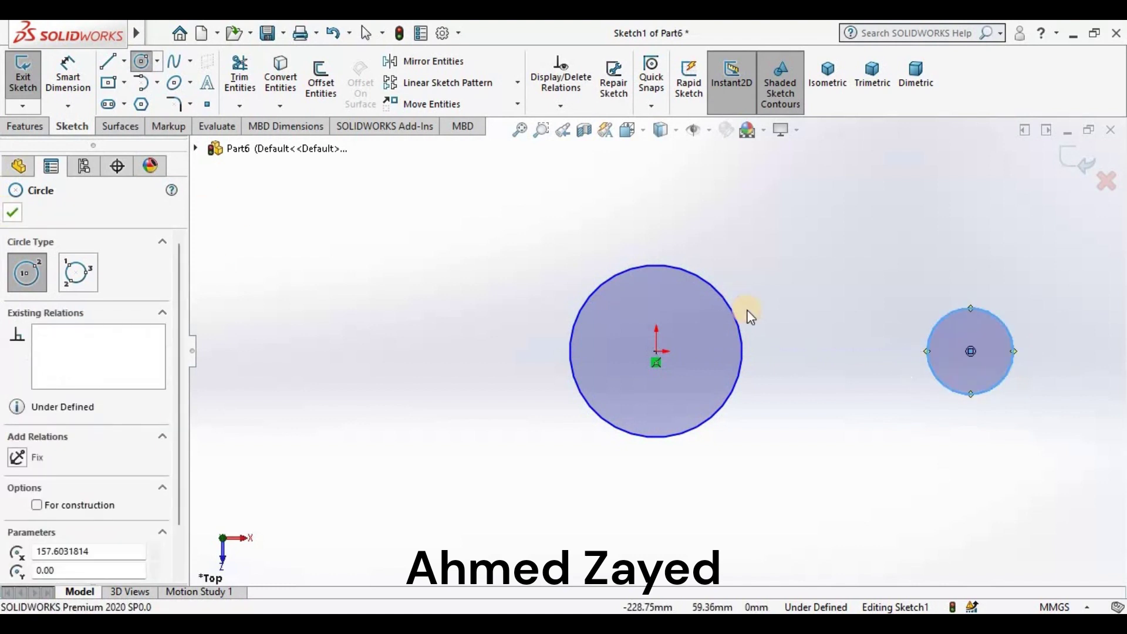
{"action": "key", "text": "Escape"}
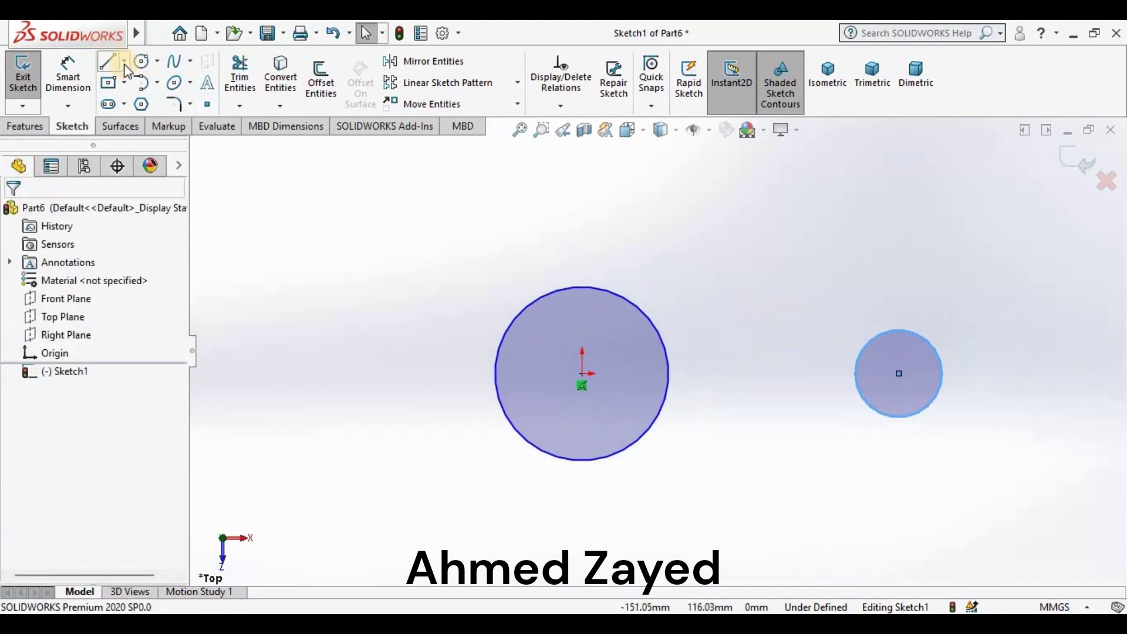
Dimension the origin circle Ø38.10 mm (19.05*2) and the right circle Ø19.05 mm
{"action": "key", "text": "d"}
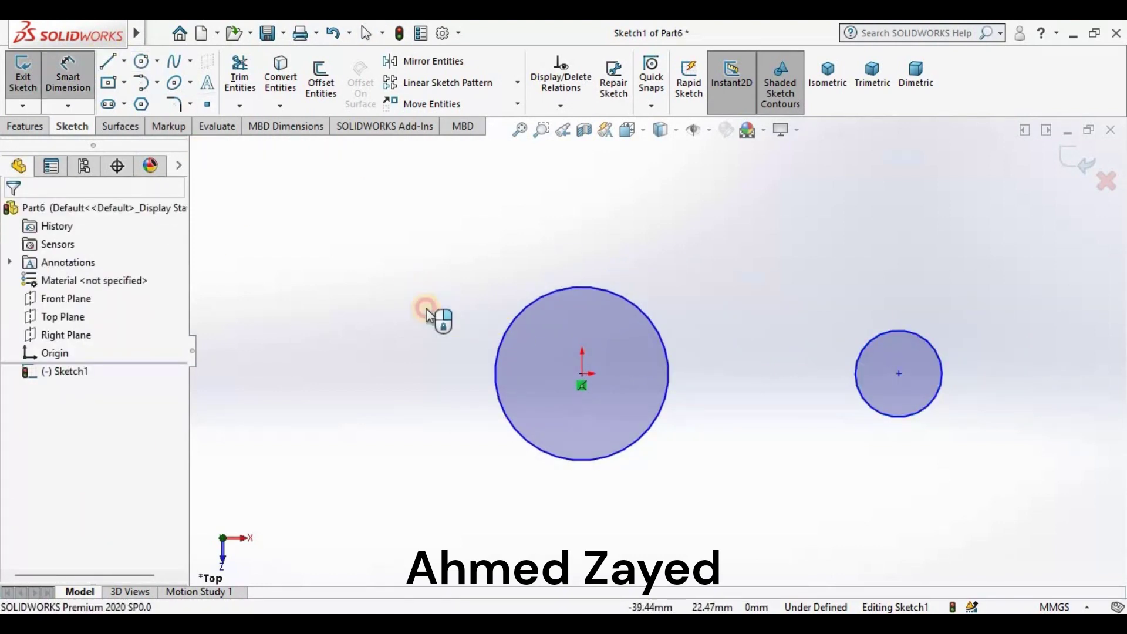
{"action": "left_click", "coordinate": [496, 340]}
{"action": "left_click", "coordinate": [399, 307]}
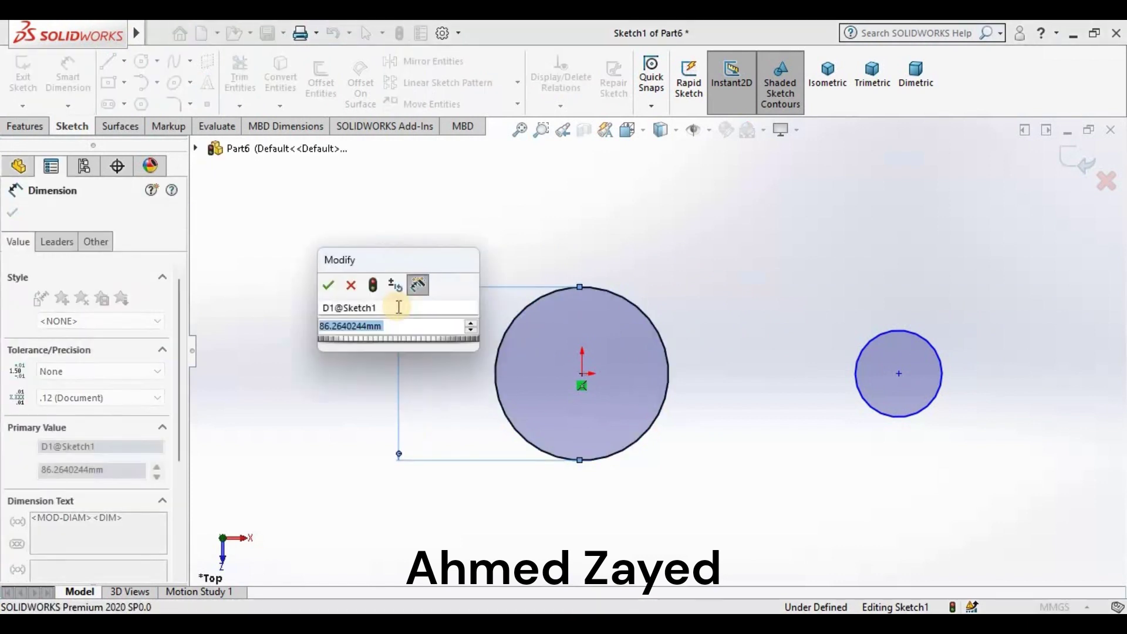
{"action": "type", "text": "19."}
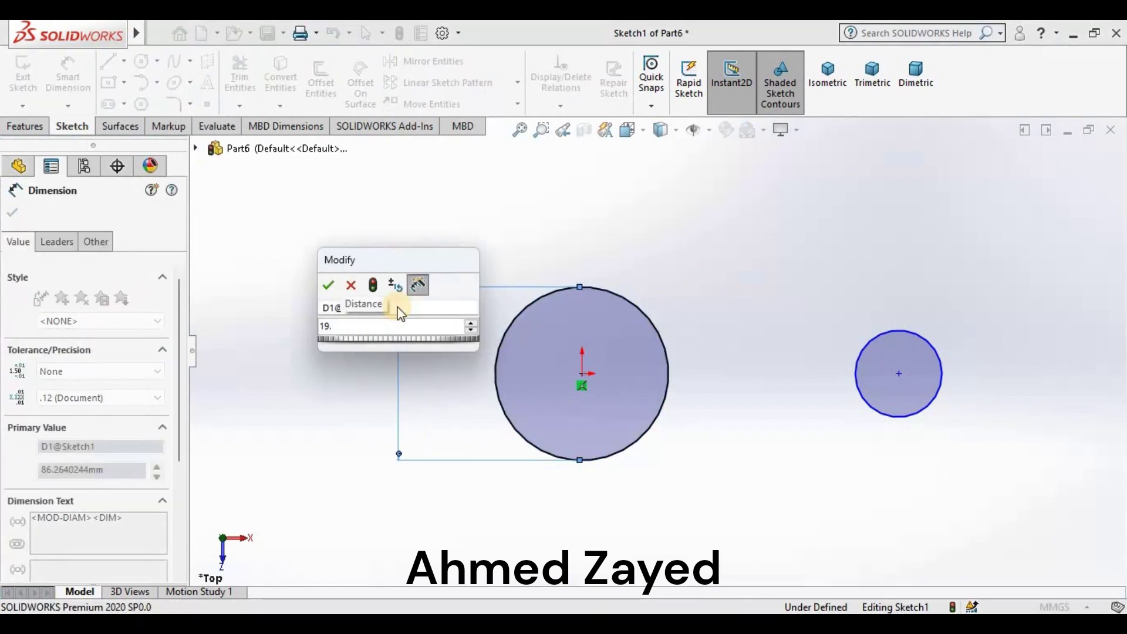
{"action": "type", "text": "05*2"}
{"action": "key", "text": "Return"}
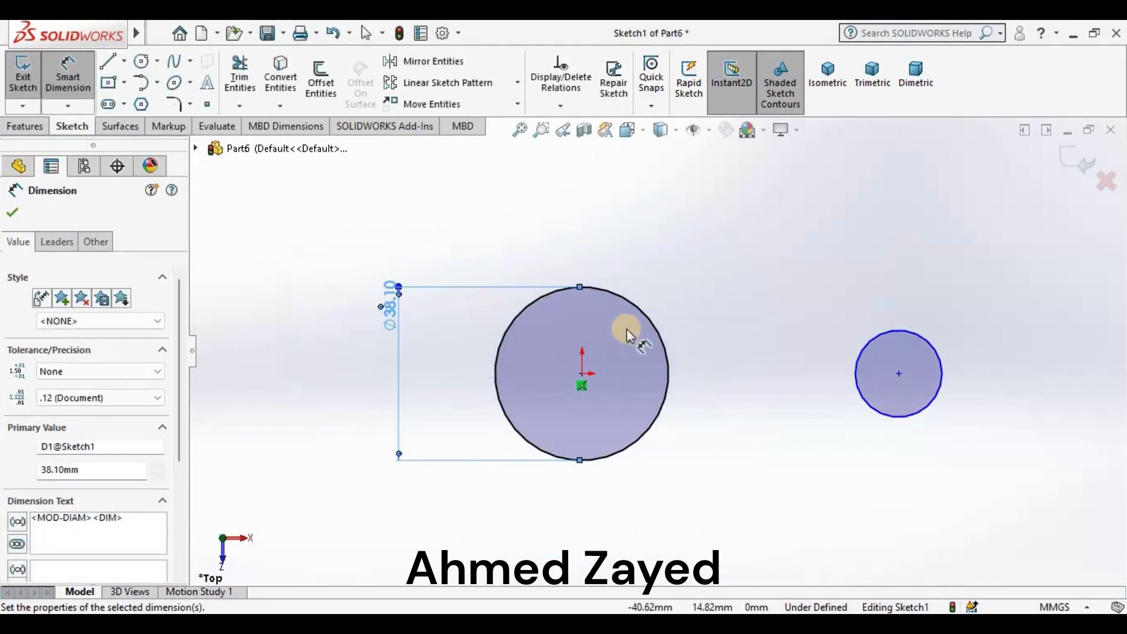
{"action": "left_click", "coordinate": [625, 329]}
{"action": "left_click", "coordinate": [875, 340]}
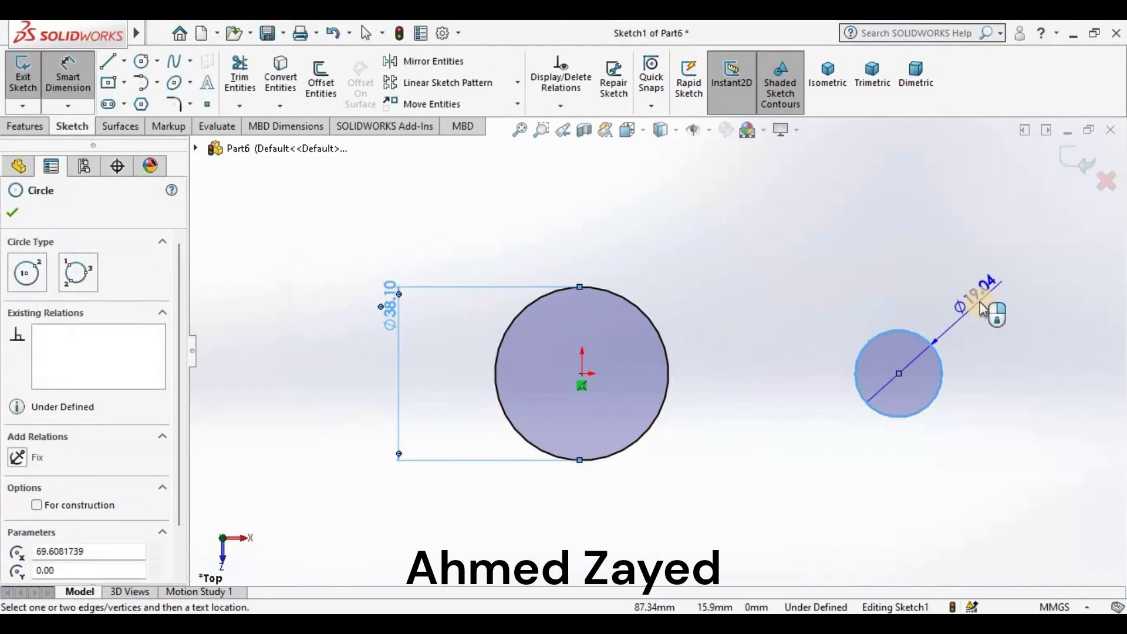
{"action": "left_click", "coordinate": [980, 302]}
{"action": "type", "text": "19.05"}
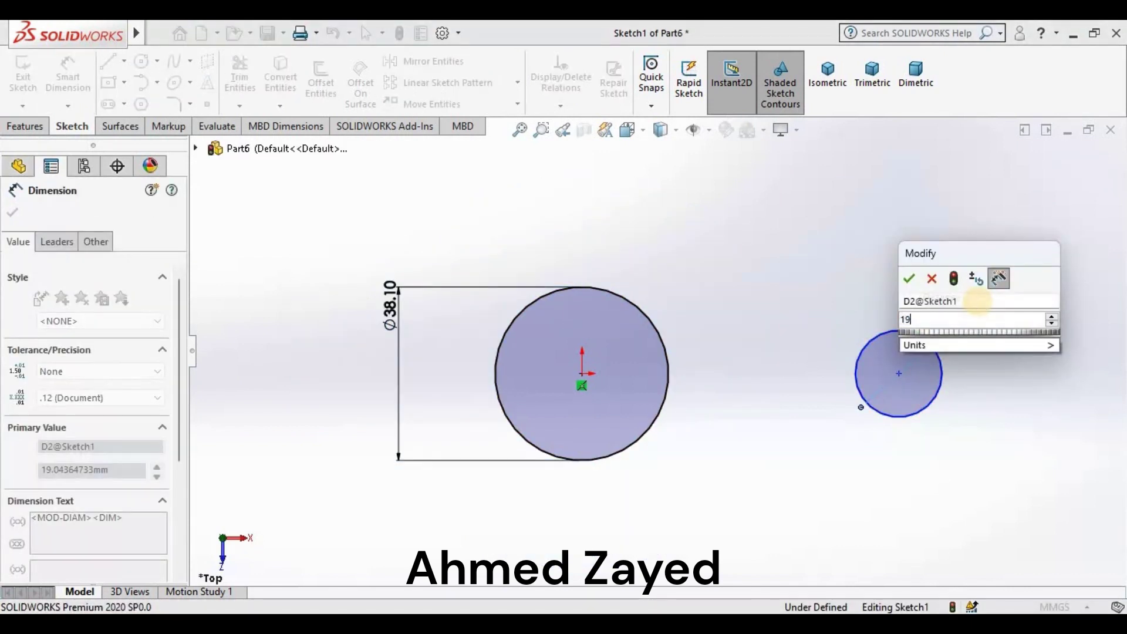
{"action": "key", "text": "Return"}
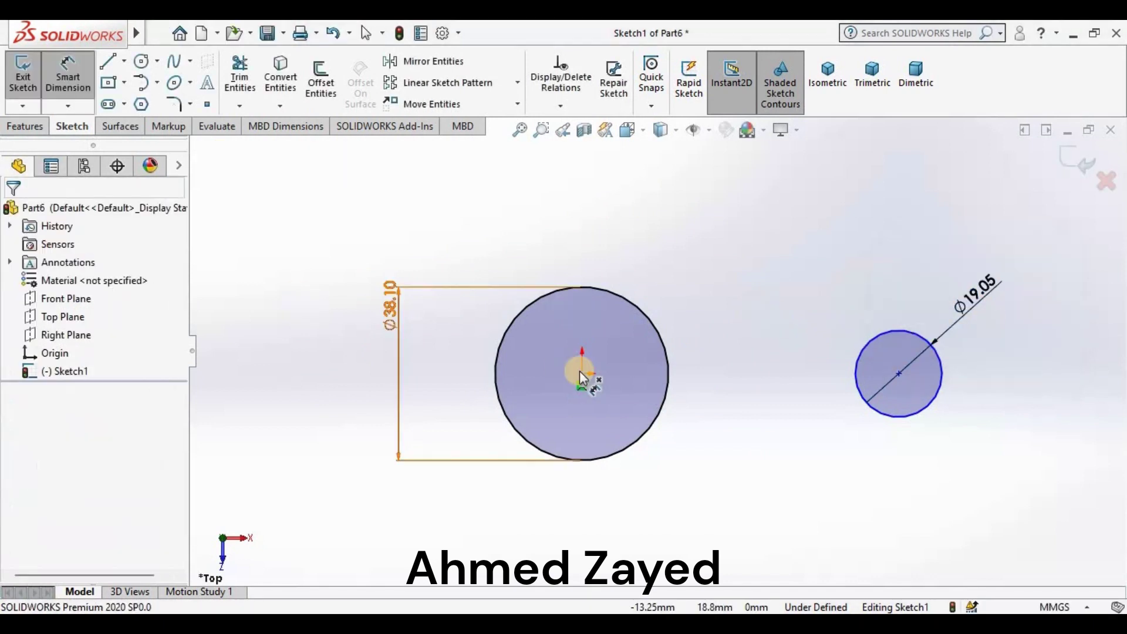
Dimension the distance between the two circle centres as 56.39 mm
{"action": "left_click", "coordinate": [583, 373]}
{"action": "left_click", "coordinate": [899, 375]}
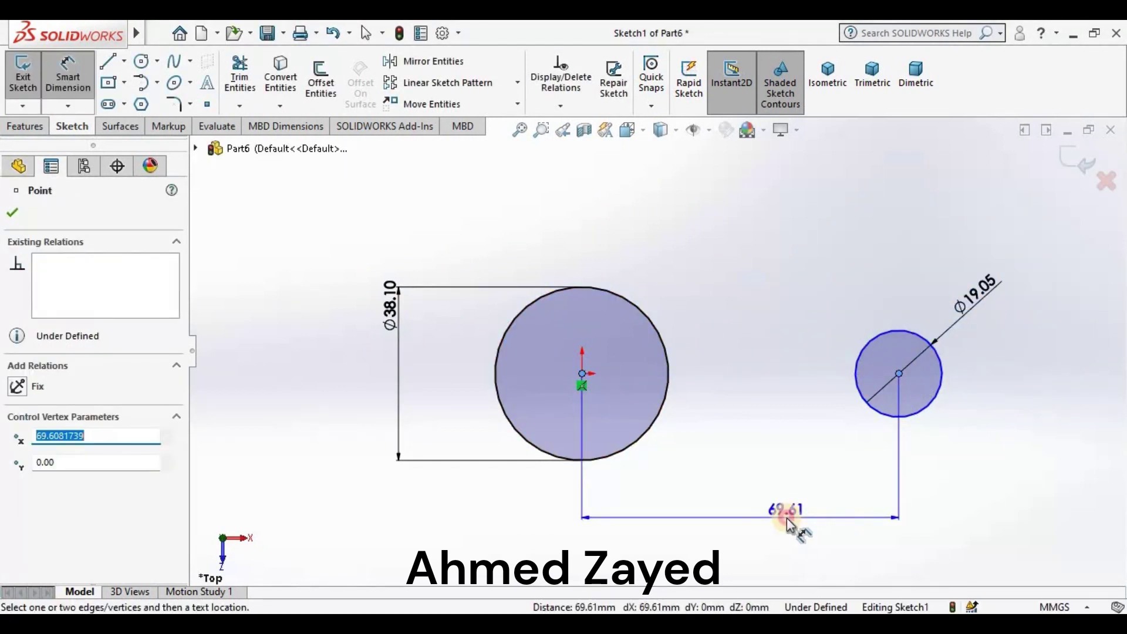
{"action": "left_click", "coordinate": [786, 518]}
{"action": "type", "text": "5"}
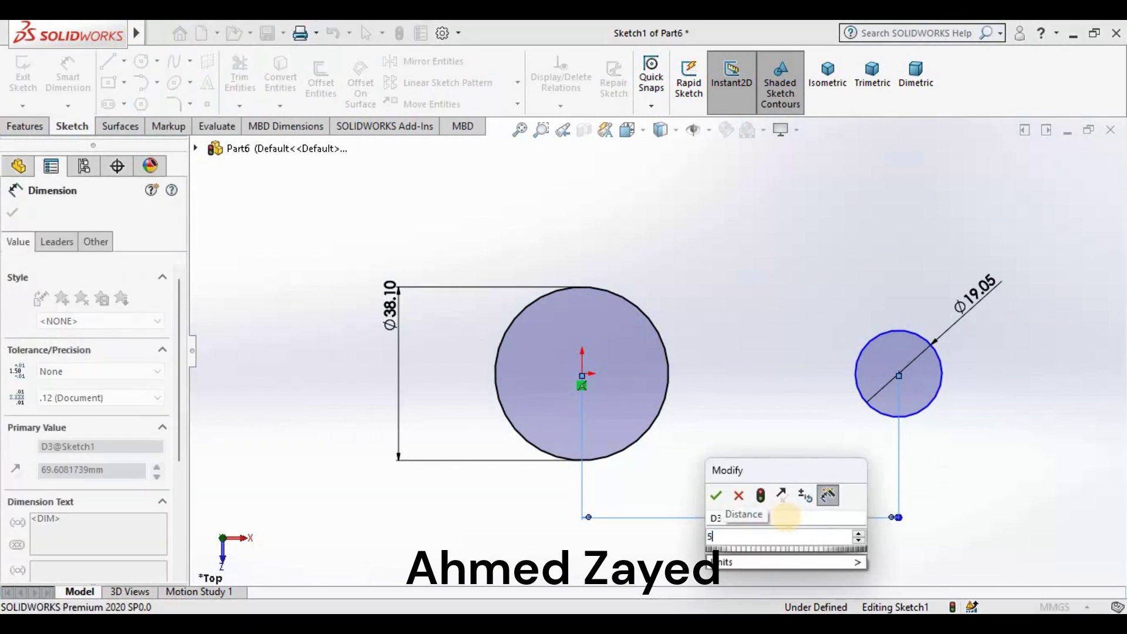
{"action": "type", "text": "6."}
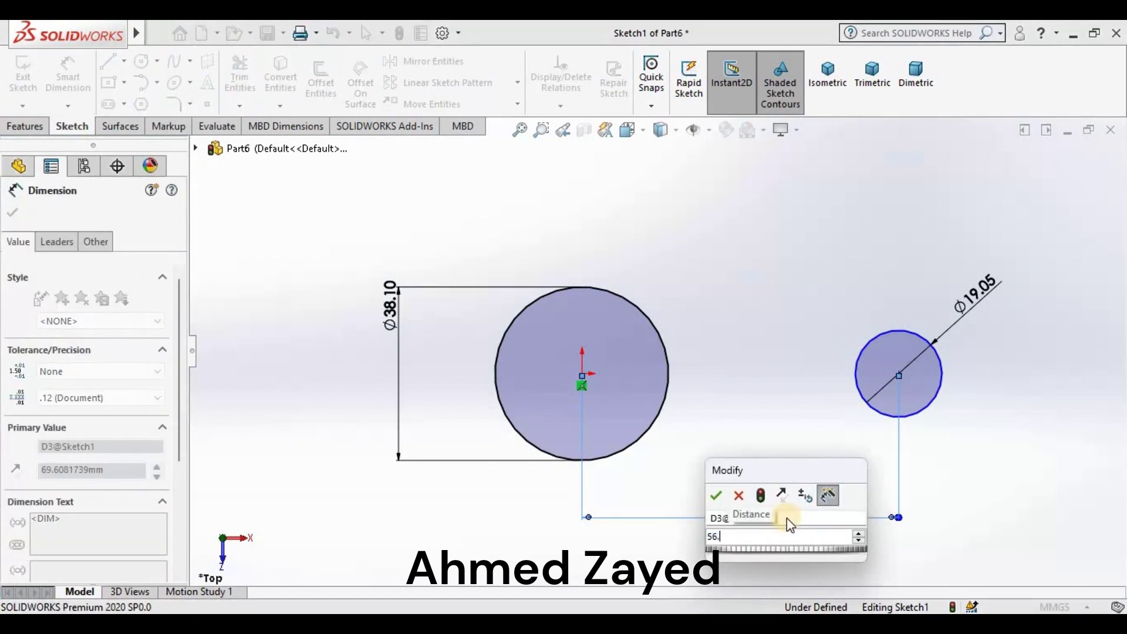
{"action": "type", "text": "39"}
{"action": "key", "text": "Return"}
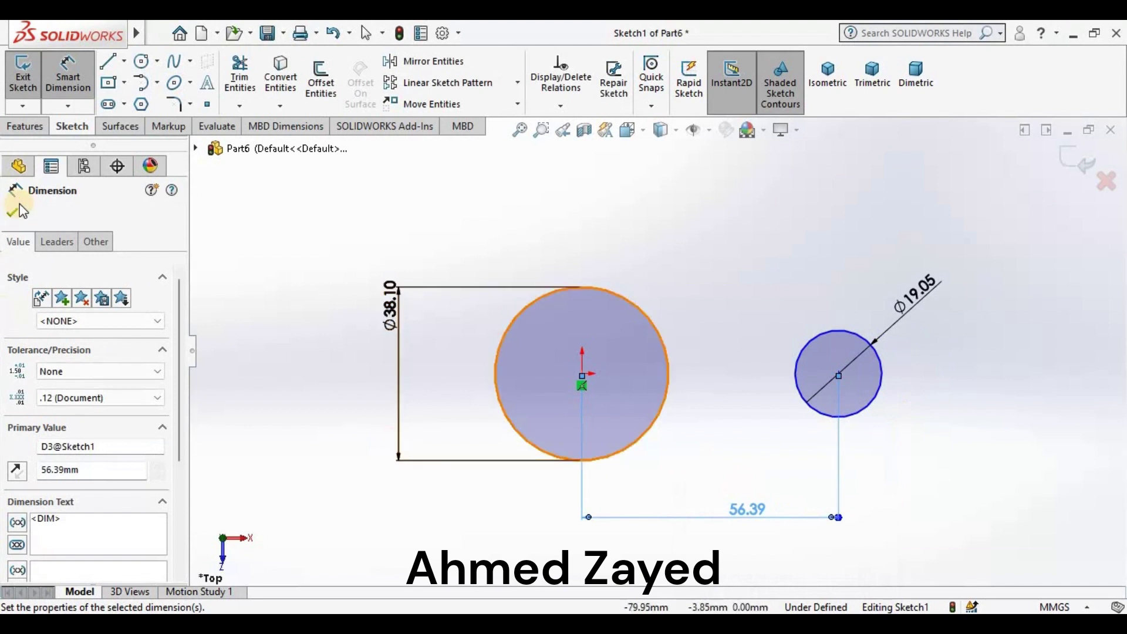
{"action": "left_click", "coordinate": [18, 209]}
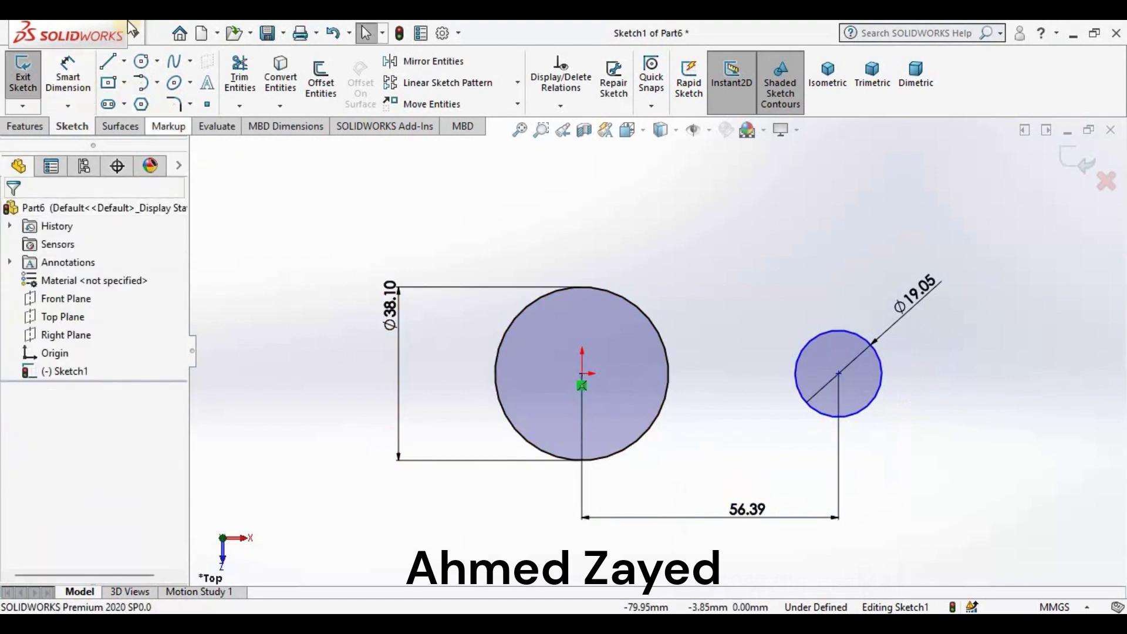
Add a Horizontal relation between the two circle centre points
{"action": "left_click", "coordinate": [582, 376]}
{"action": "left_click", "coordinate": [838, 374], "text": "ctrl"}
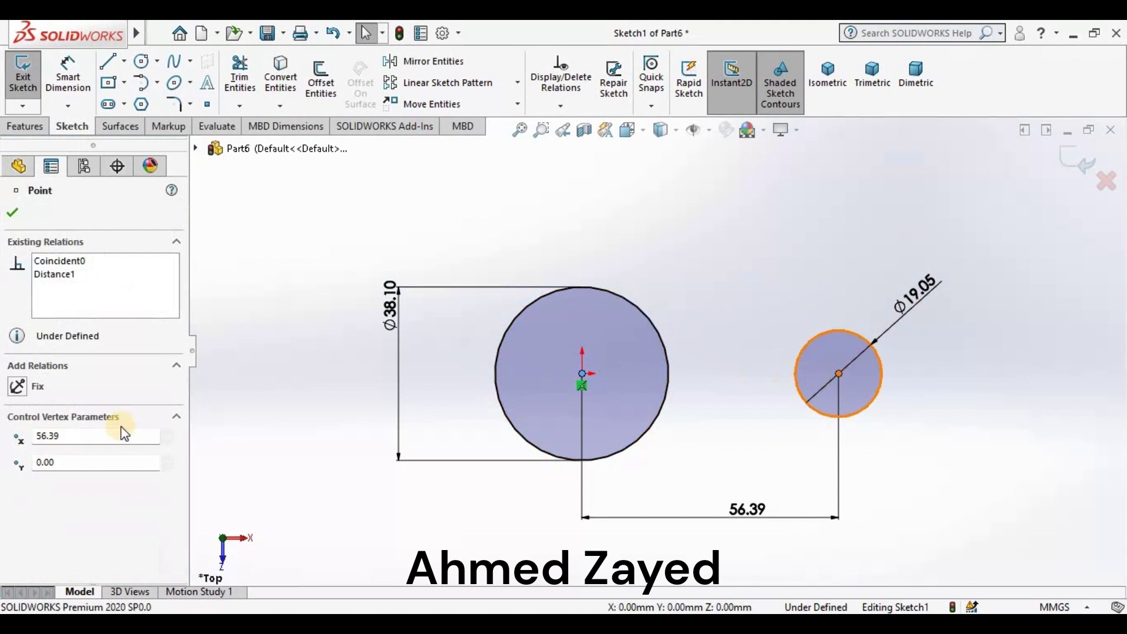
{"action": "left_click", "coordinate": [17, 478]}
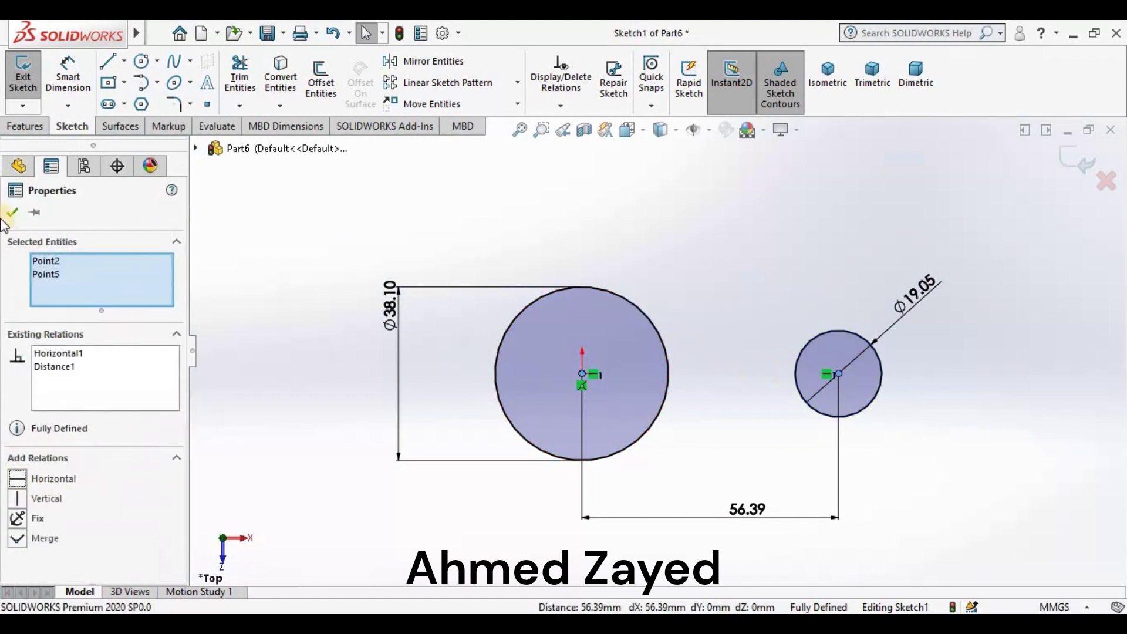
{"action": "left_click", "coordinate": [18, 213]}
{"action": "left_click", "coordinate": [108, 61]}
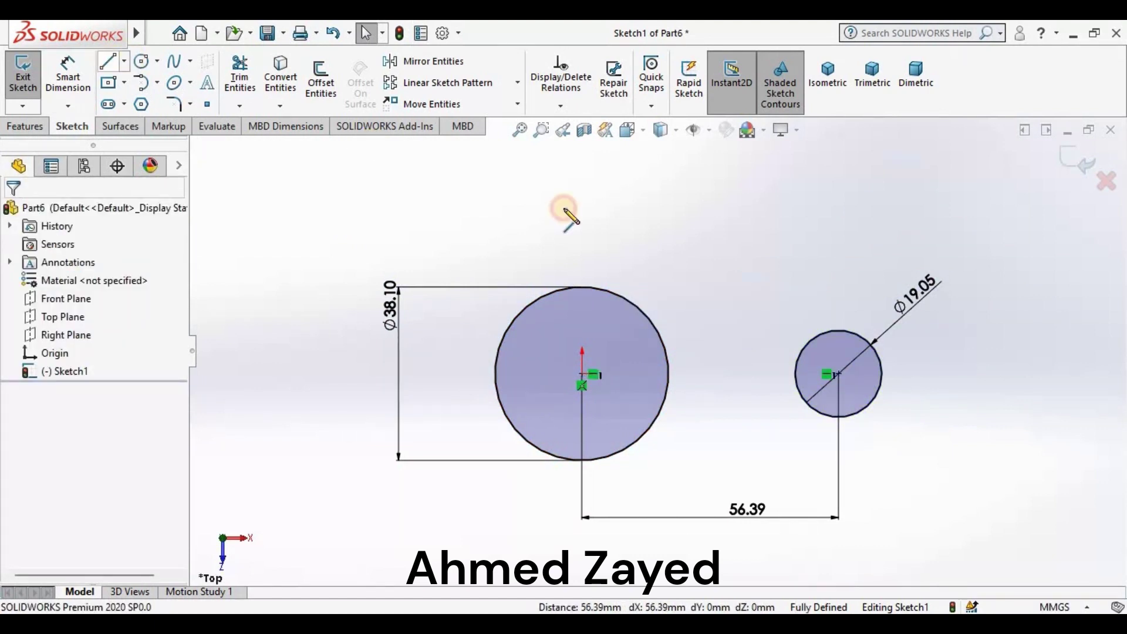
Draw the upper line between the circles and make it tangent to both
{"action": "left_click", "coordinate": [592, 288]}
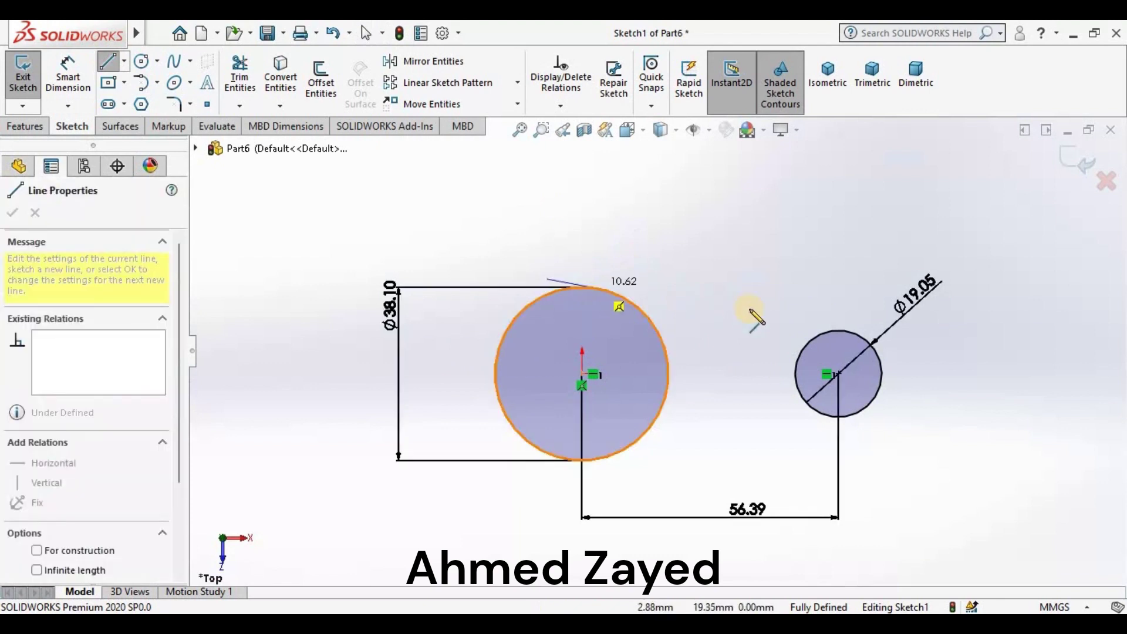
{"action": "left_click", "coordinate": [858, 332]}
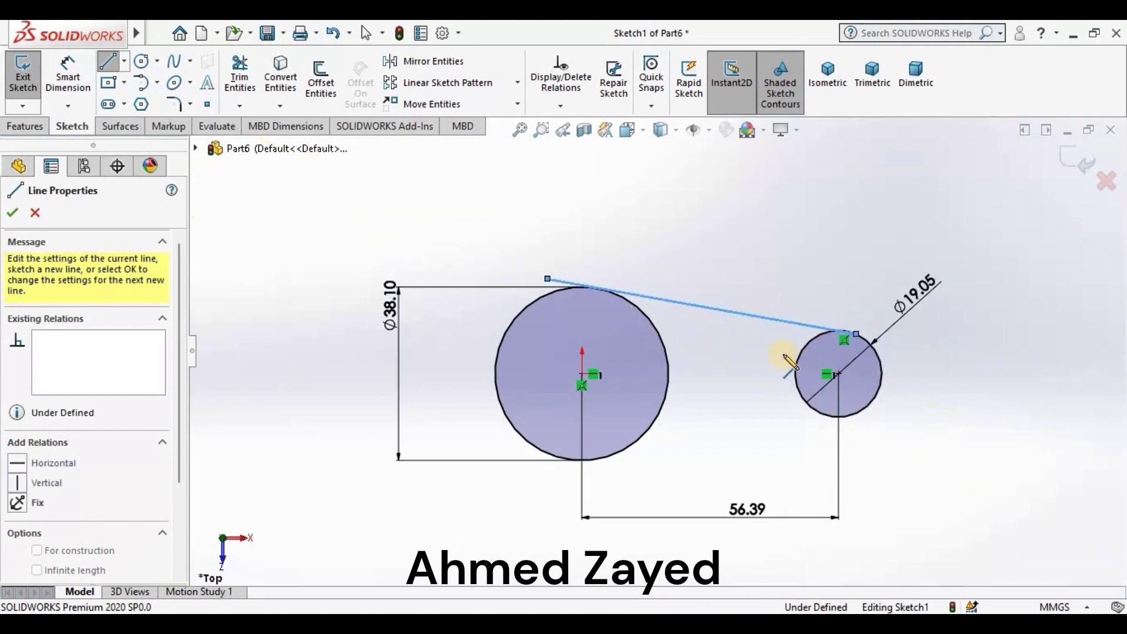
{"action": "left_click_drag", "start_coordinate": [572, 290], "coordinate": [547, 279]}
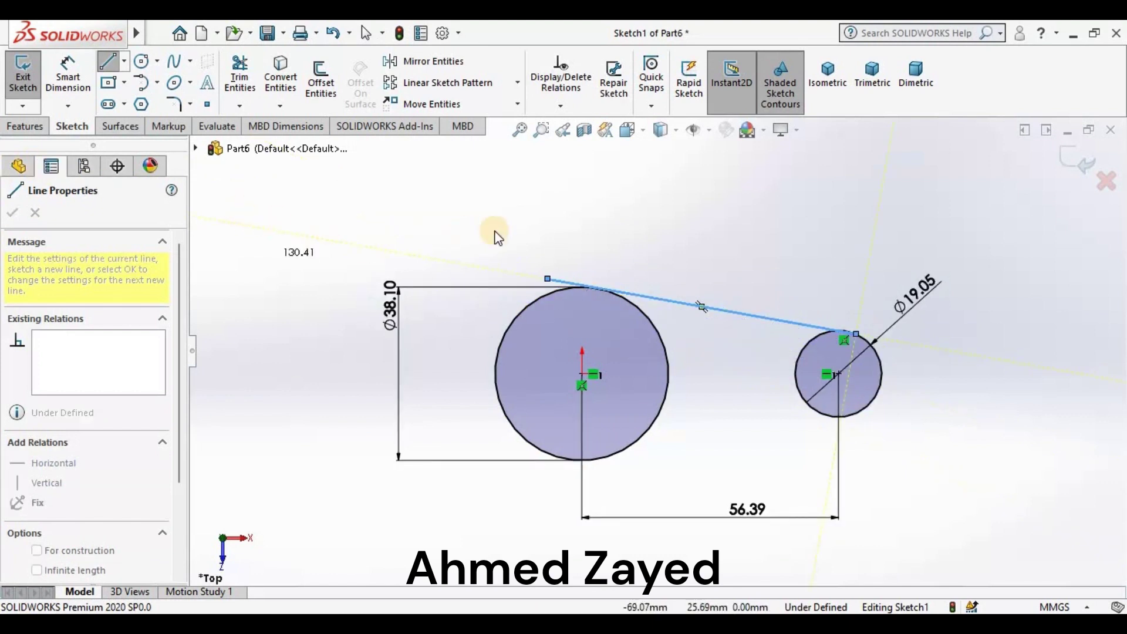
{"action": "key", "text": "Escape"}
{"action": "left_click", "coordinate": [671, 304]}
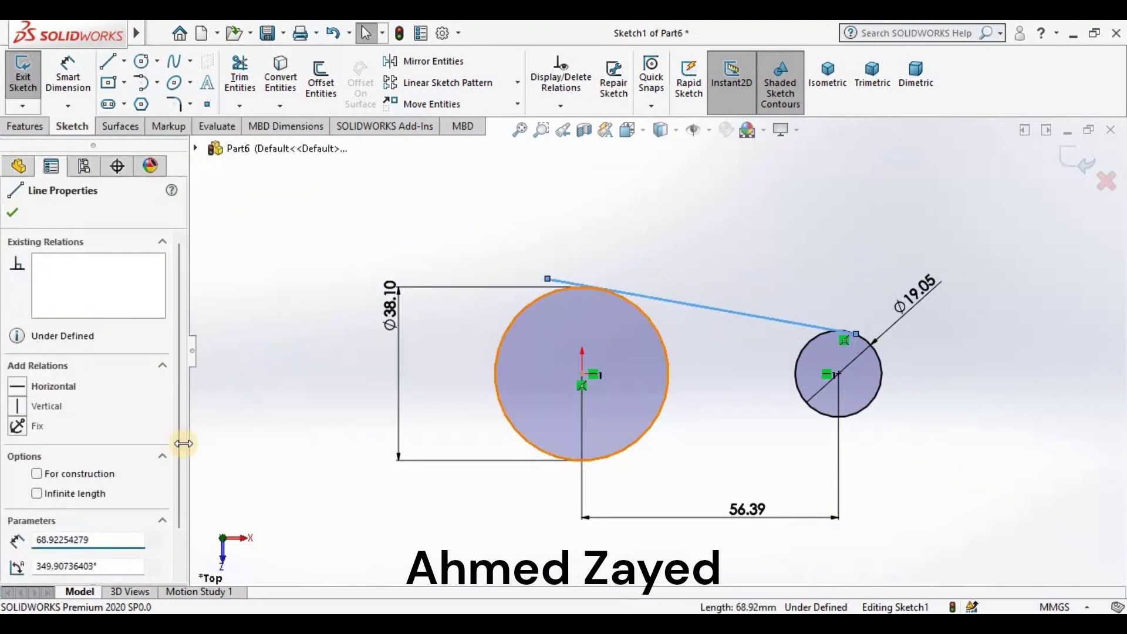
{"action": "left_click", "coordinate": [17, 479]}
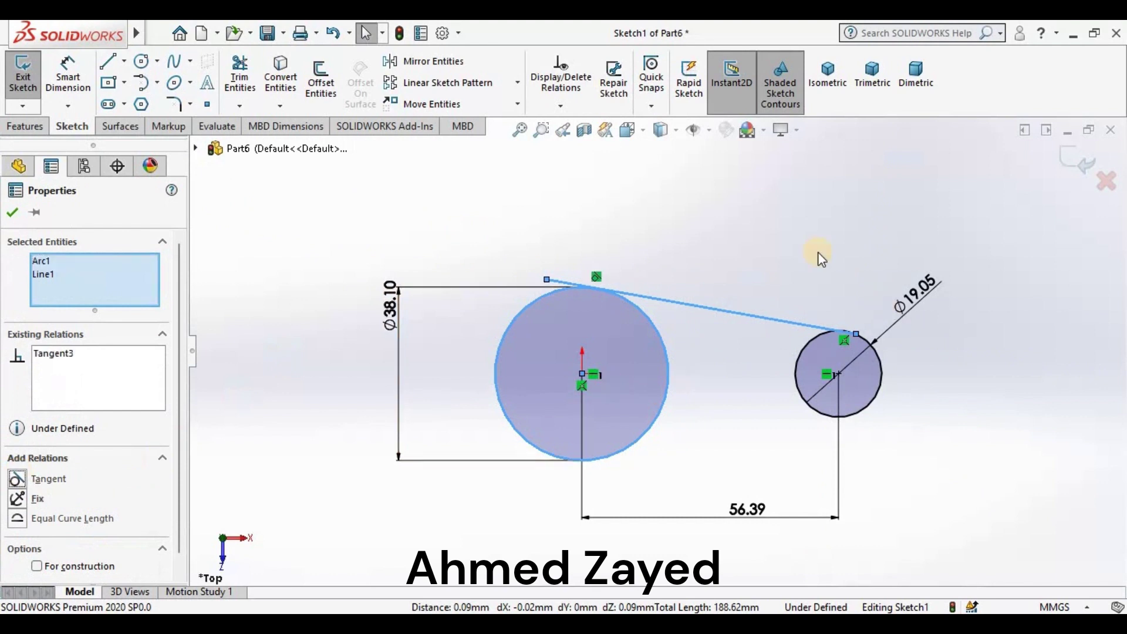
{"action": "left_click", "coordinate": [816, 337]}
{"action": "left_click", "coordinate": [832, 334]}
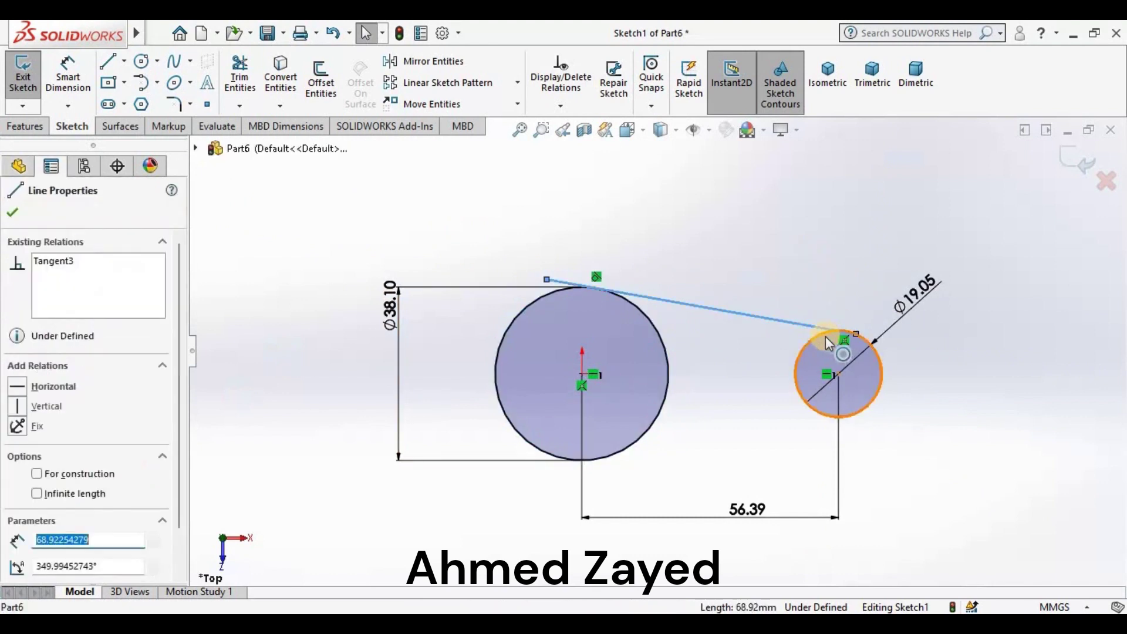
{"action": "left_click", "coordinate": [787, 341], "text": "ctrl"}
{"action": "left_click", "coordinate": [17, 478]}
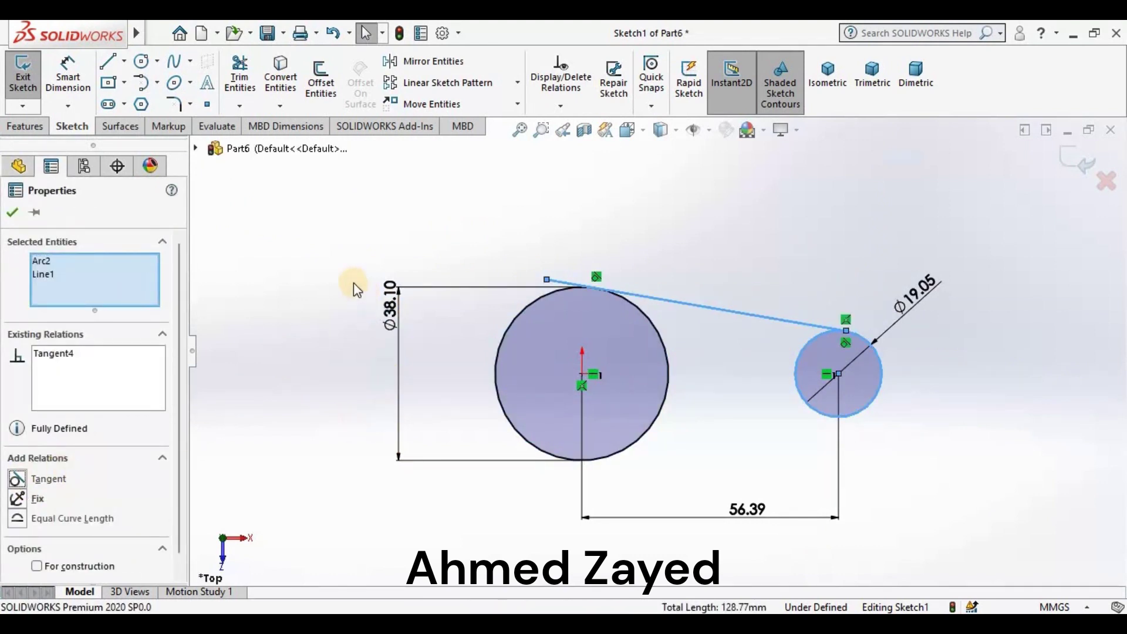
{"action": "left_click", "coordinate": [316, 216]}
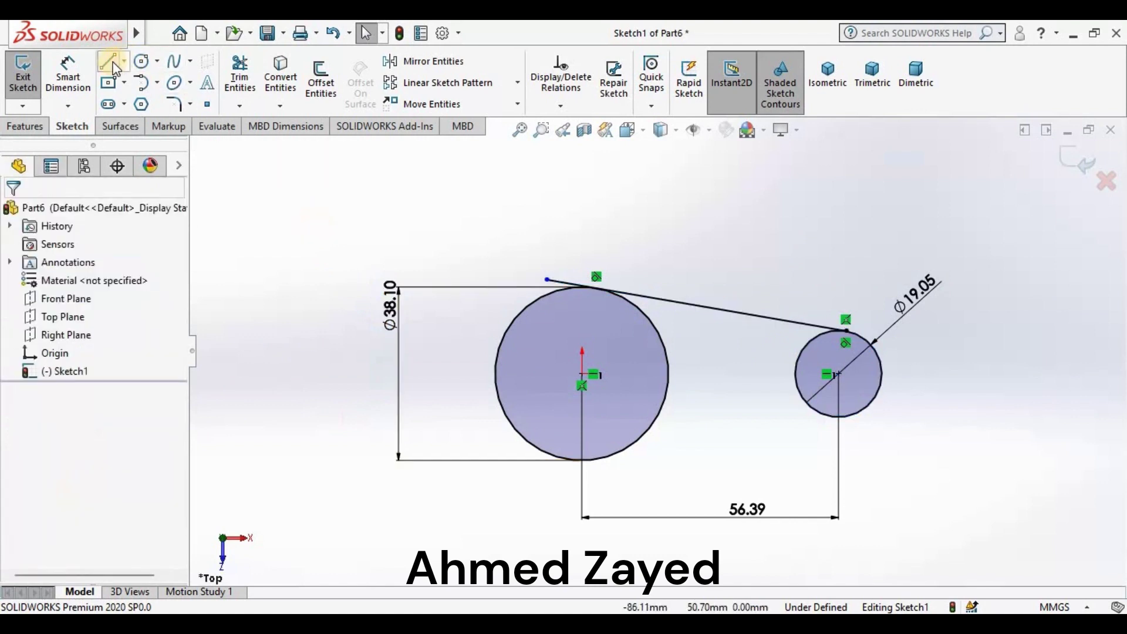
Draw the lower line between the circles and make it tangent to both
{"action": "key", "text": "l"}
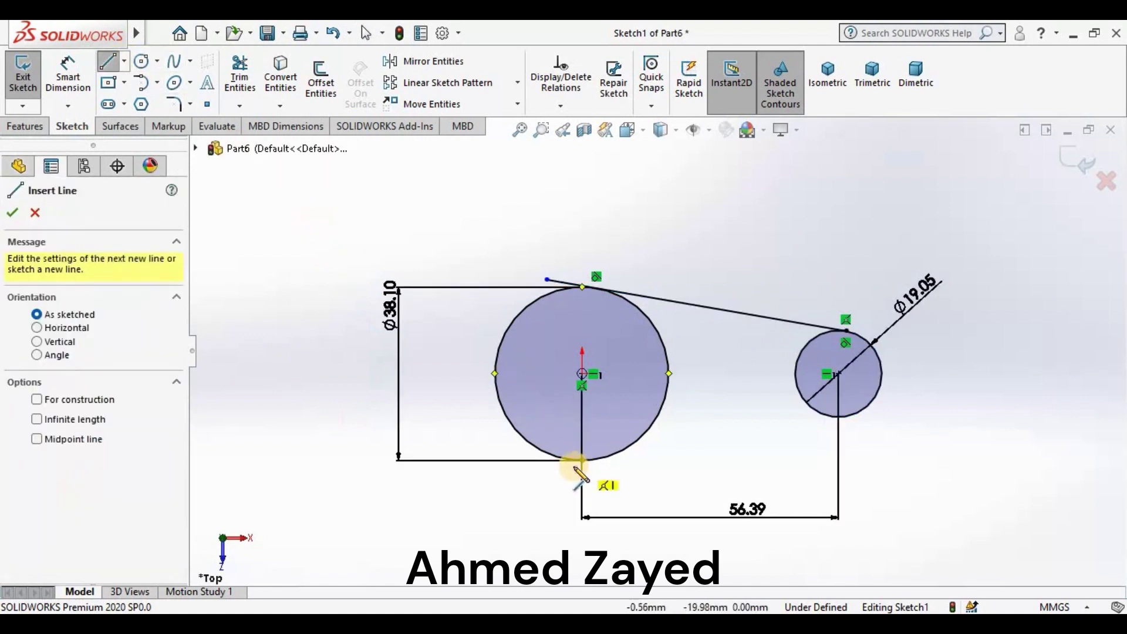
{"action": "left_click", "coordinate": [629, 453]}
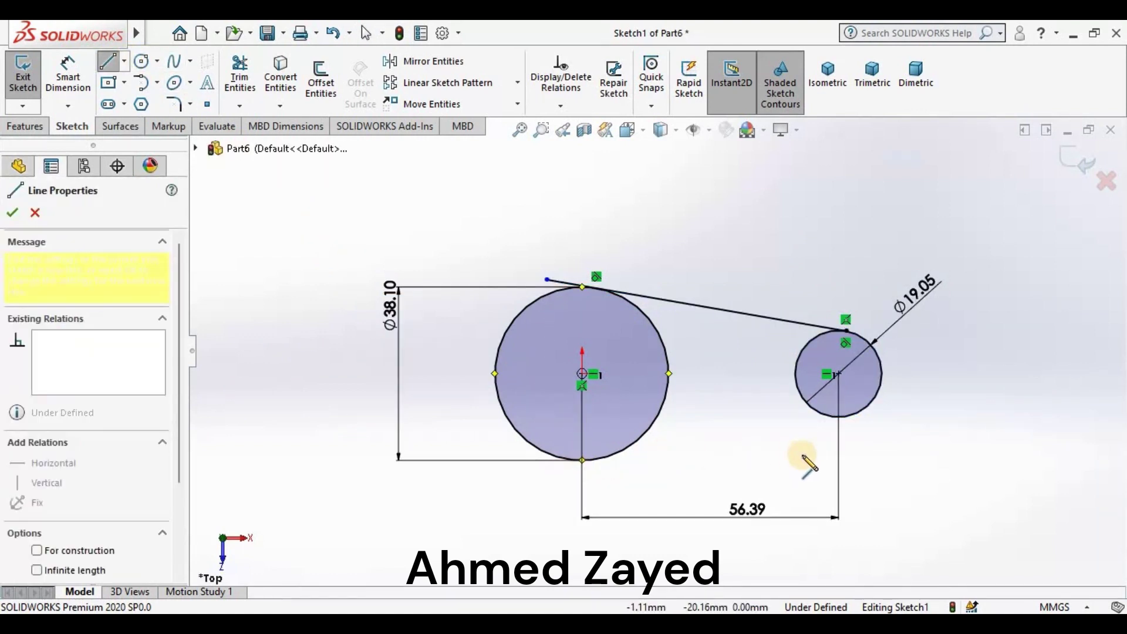
{"action": "left_click", "coordinate": [868, 413]}
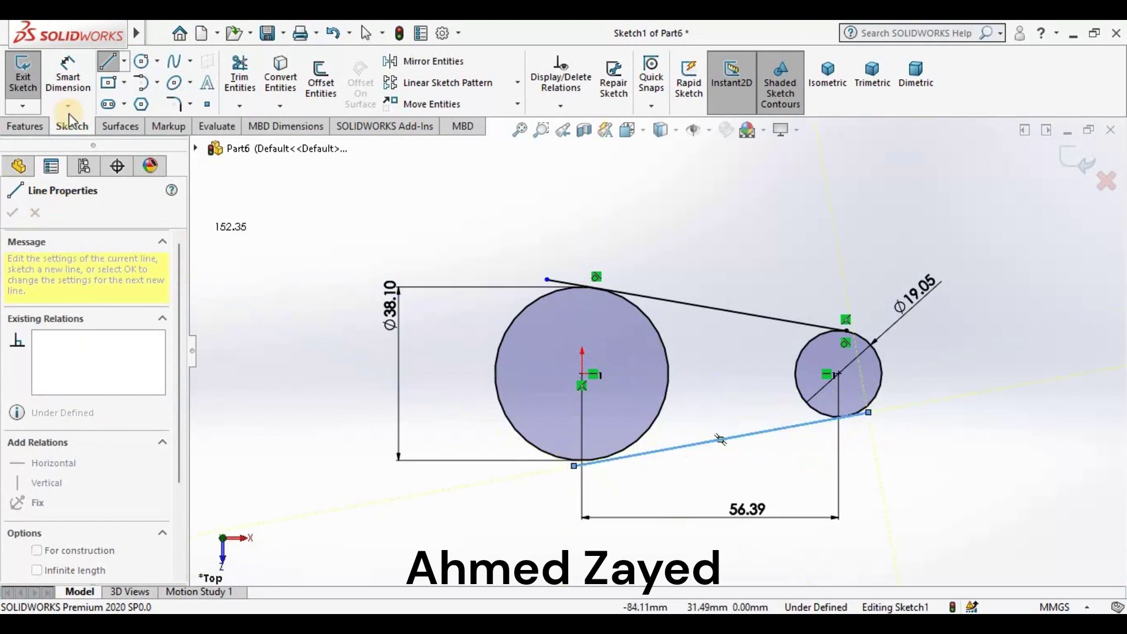
{"action": "key", "text": "Escape"}
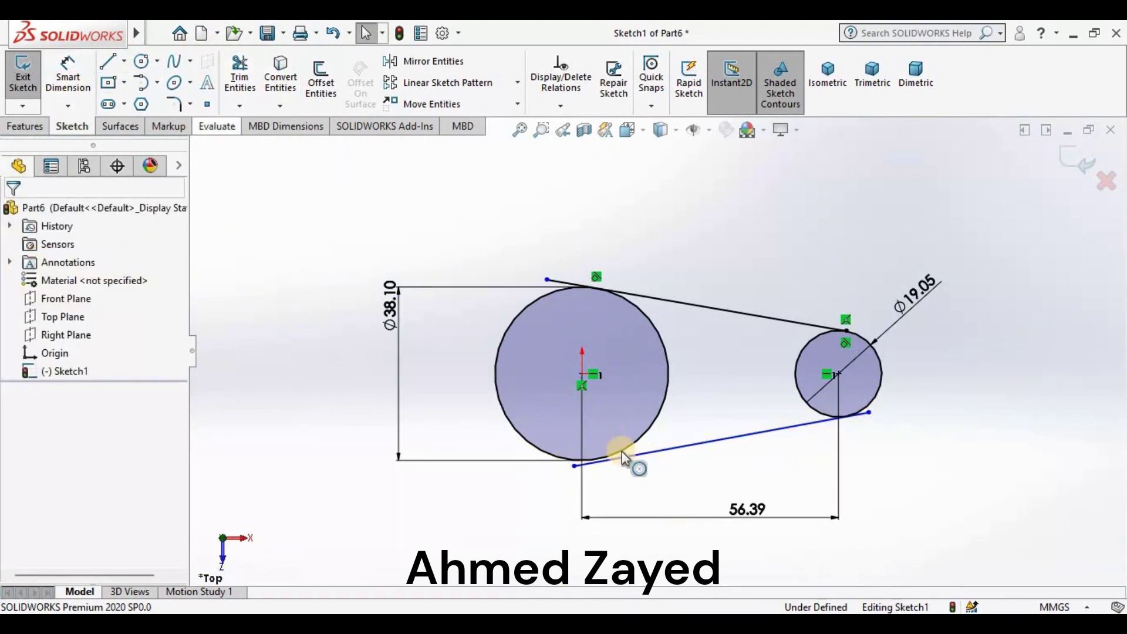
{"action": "left_click", "coordinate": [623, 456]}
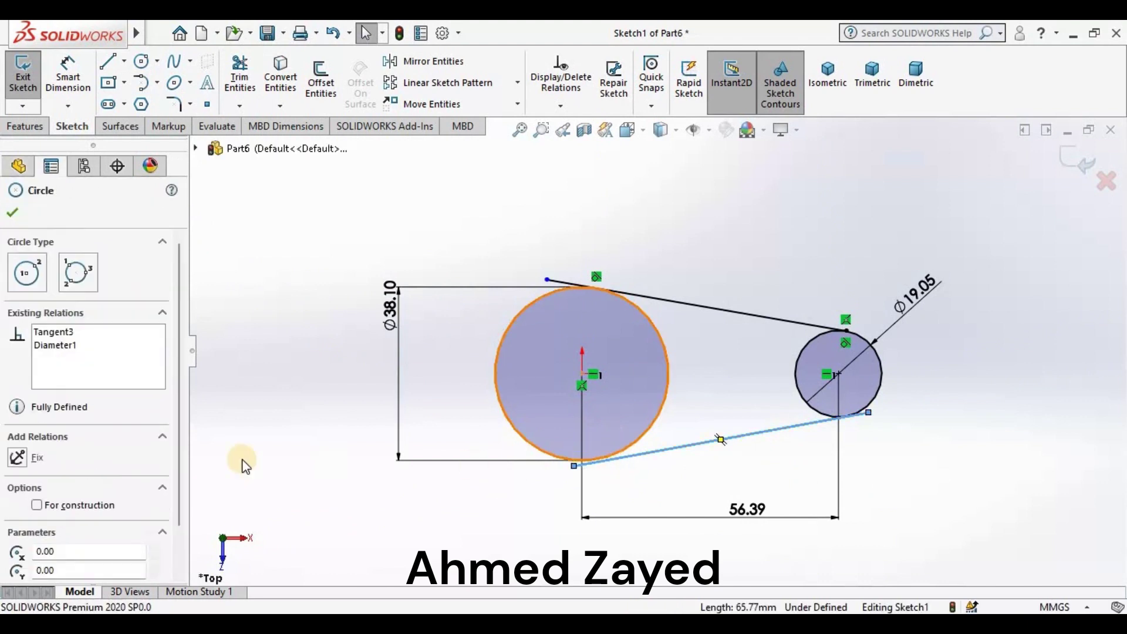
{"action": "left_click", "coordinate": [18, 479]}
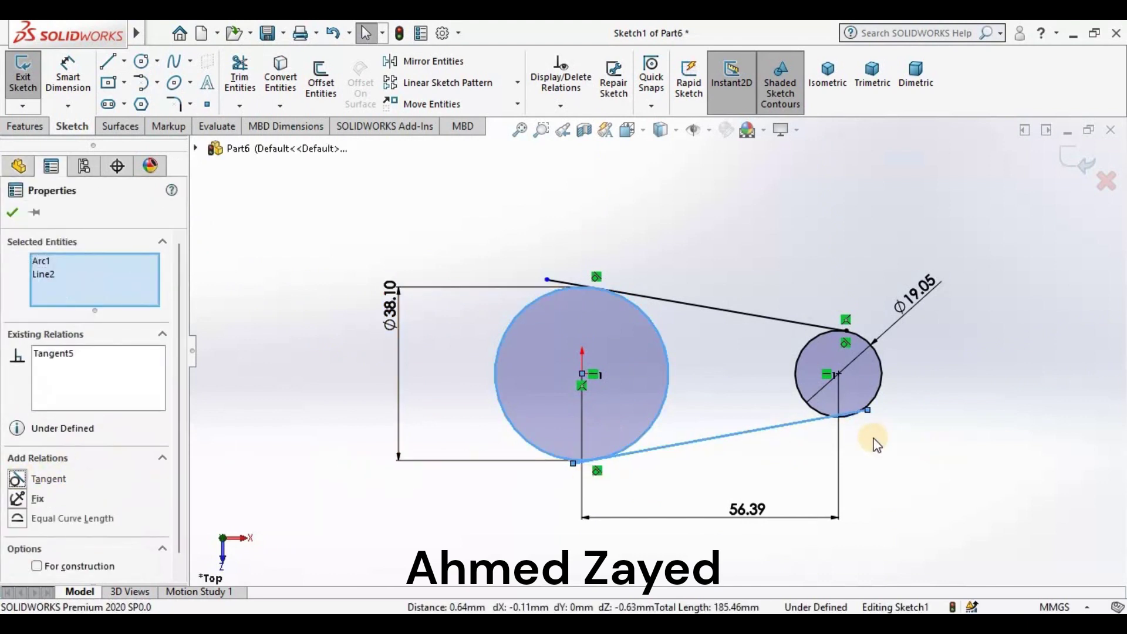
{"action": "left_click", "coordinate": [798, 422]}
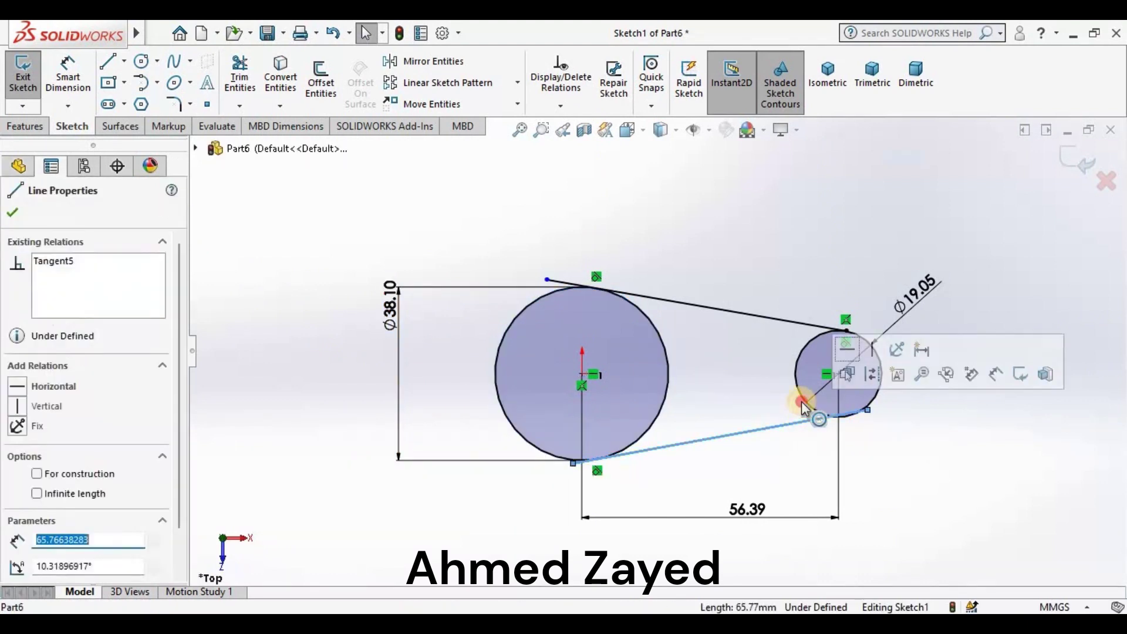
{"action": "left_click", "coordinate": [806, 400], "text": "ctrl"}
{"action": "left_click", "coordinate": [17, 479]}
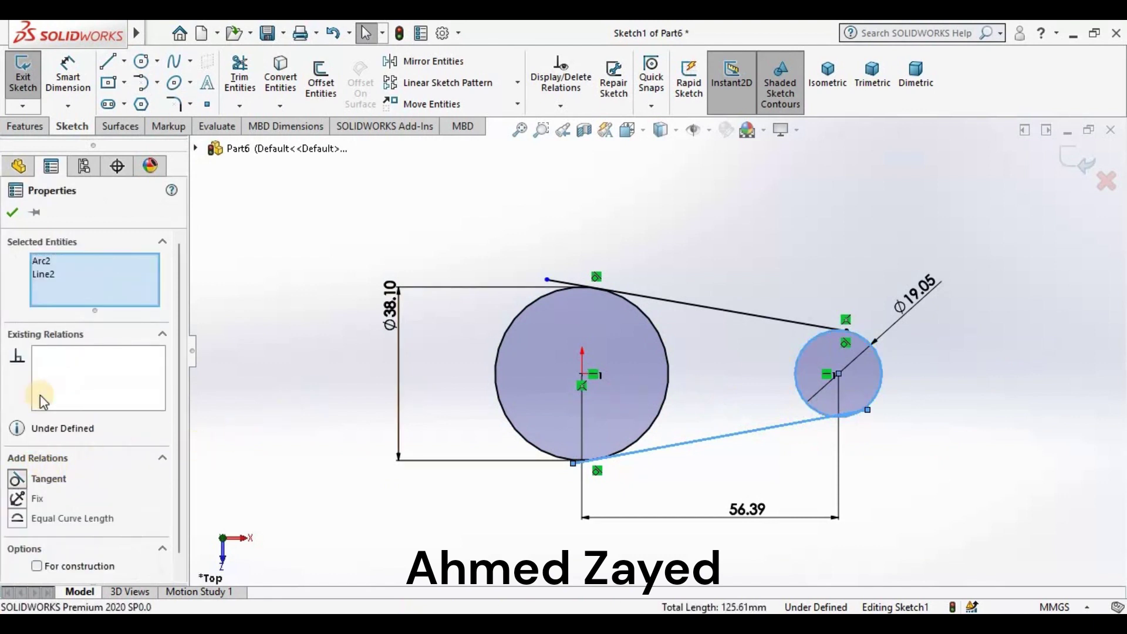
{"action": "left_click", "coordinate": [442, 261]}
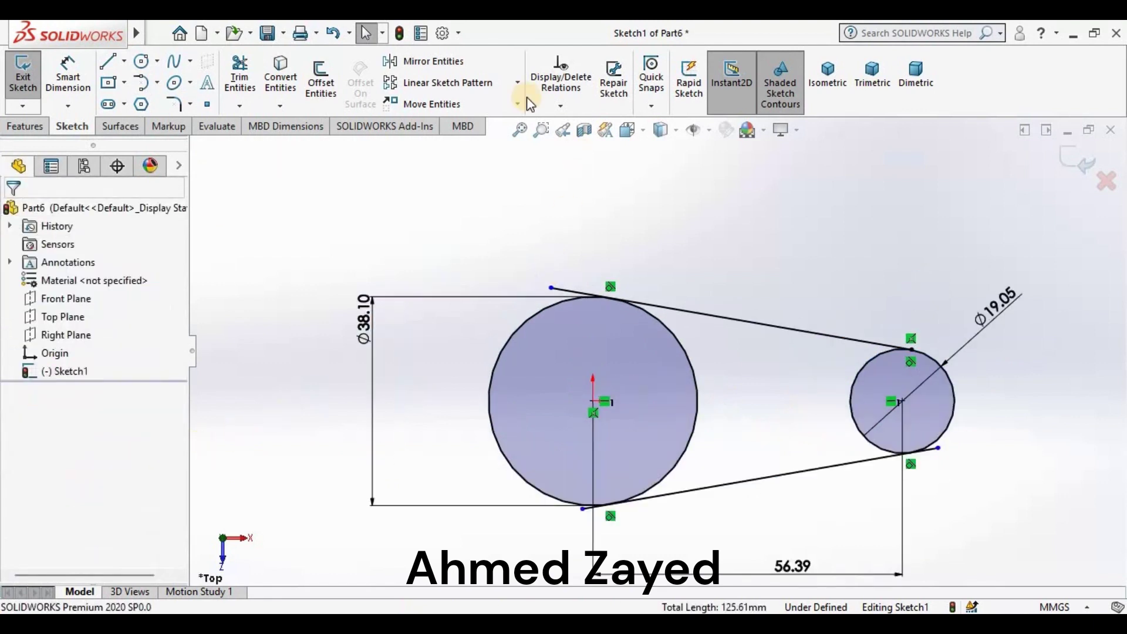
{"action": "scroll", "coordinate": [527, 239], "scroll_direction": "down", "scroll_amount": 1}
Power-trim the inner arcs of both circles, leaving a closed tapered outline
{"action": "left_click", "coordinate": [242, 63]}
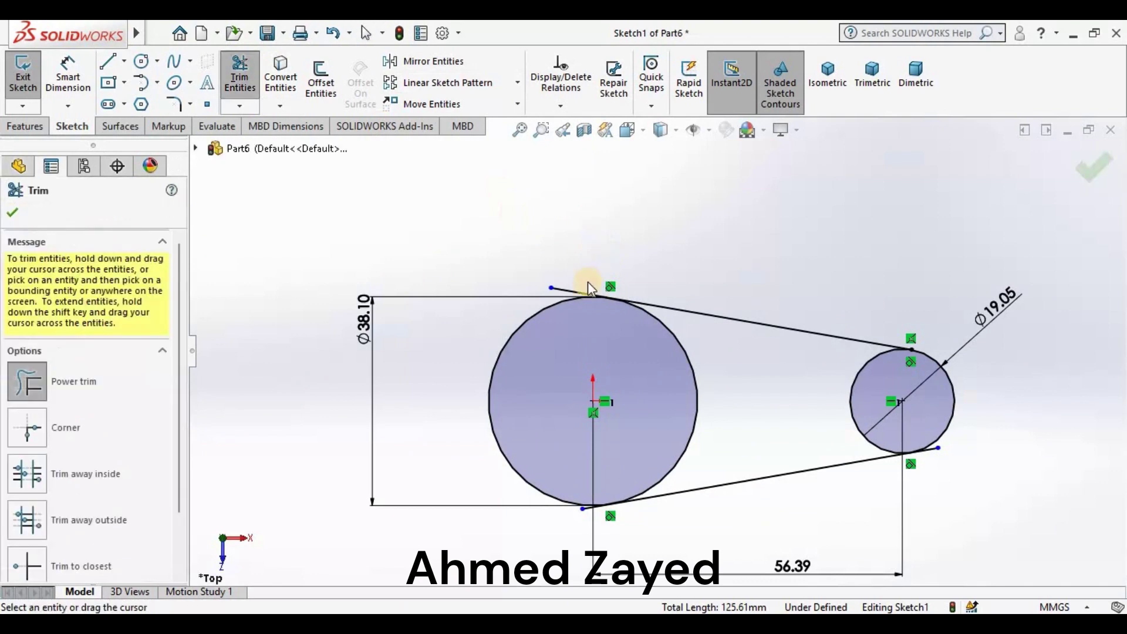
{"action": "scroll", "coordinate": [584, 276], "scroll_direction": "down", "scroll_amount": 3}
{"action": "scroll", "coordinate": [691, 330], "scroll_direction": "up", "scroll_amount": 2}
{"action": "scroll", "coordinate": [822, 319], "scroll_direction": "up", "scroll_amount": 2}
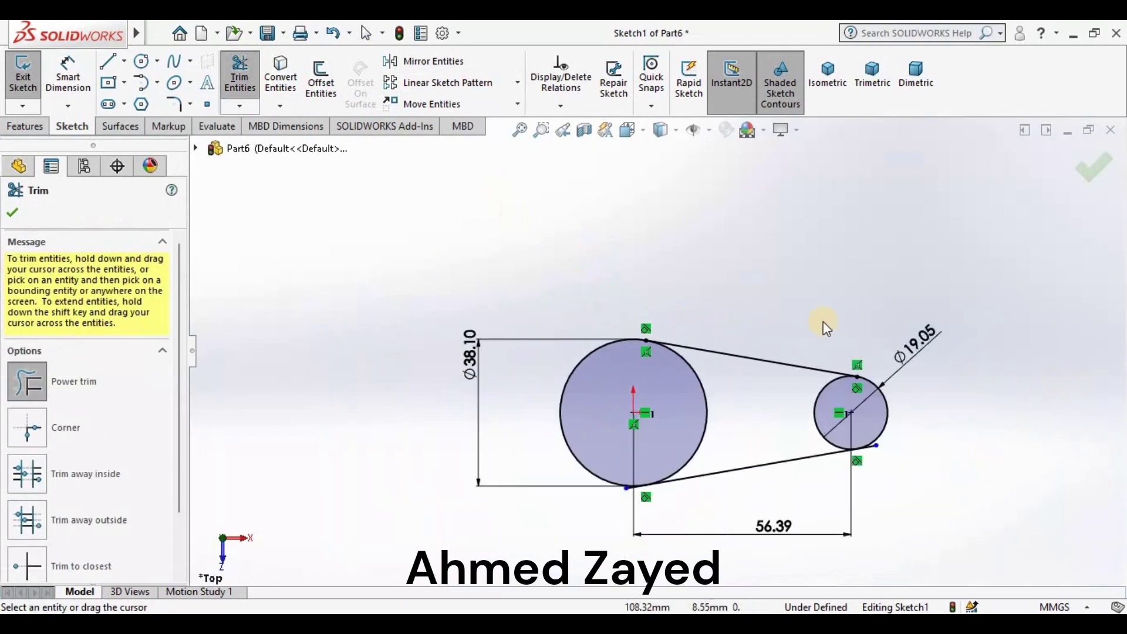
{"action": "scroll", "coordinate": [782, 382], "scroll_direction": "down", "scroll_amount": 3}
{"action": "scroll", "coordinate": [738, 470], "scroll_direction": "down", "scroll_amount": 2}
{"action": "scroll", "coordinate": [709, 483], "scroll_direction": "up", "scroll_amount": 3}
{"action": "scroll", "coordinate": [681, 417], "scroll_direction": "up", "scroll_amount": 3}
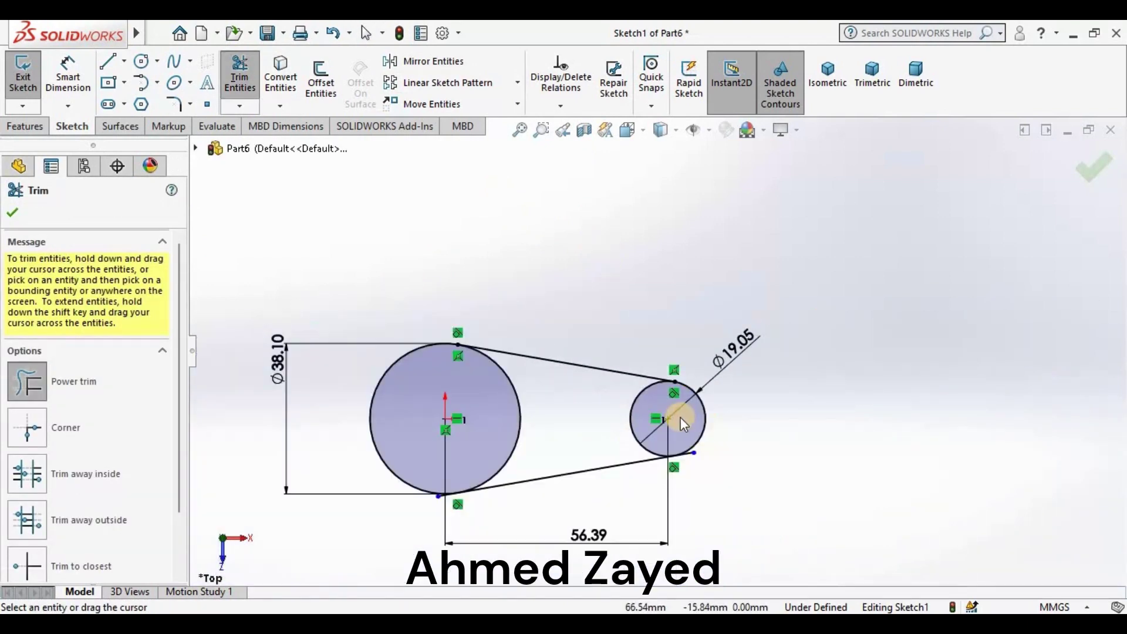
{"action": "scroll", "coordinate": [678, 375], "scroll_direction": "down", "scroll_amount": 6}
{"action": "scroll", "coordinate": [447, 395], "scroll_direction": "up", "scroll_amount": 2}
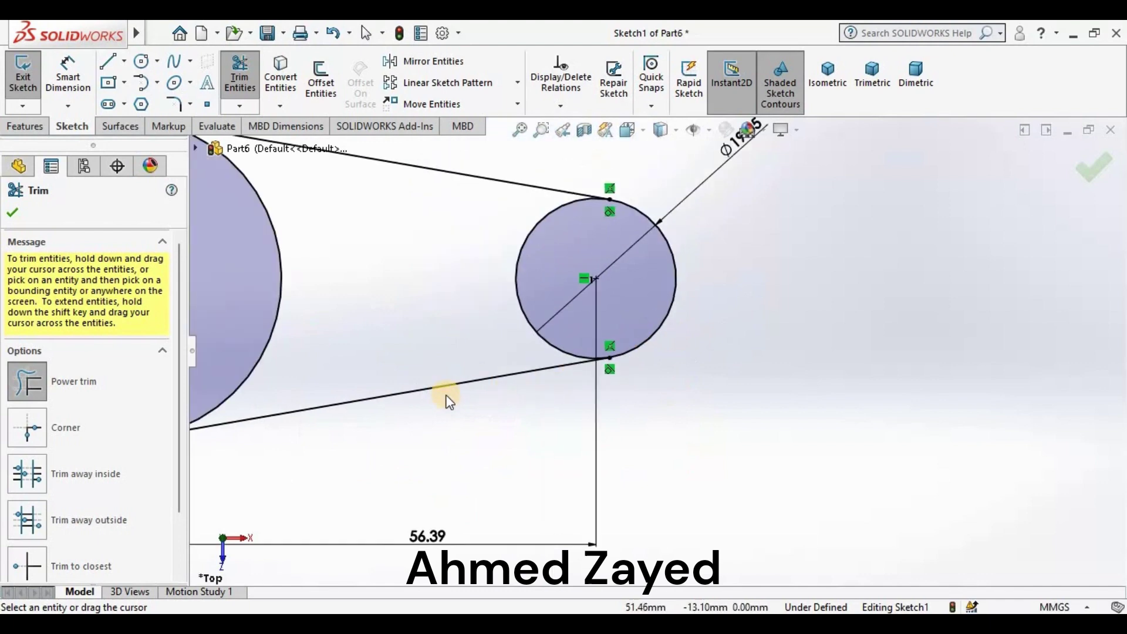
{"action": "scroll", "coordinate": [522, 377], "scroll_direction": "up", "scroll_amount": 3}
{"action": "scroll", "coordinate": [568, 360], "scroll_direction": "down", "scroll_amount": 3}
{"action": "scroll", "coordinate": [547, 340], "scroll_direction": "down", "scroll_amount": 3}
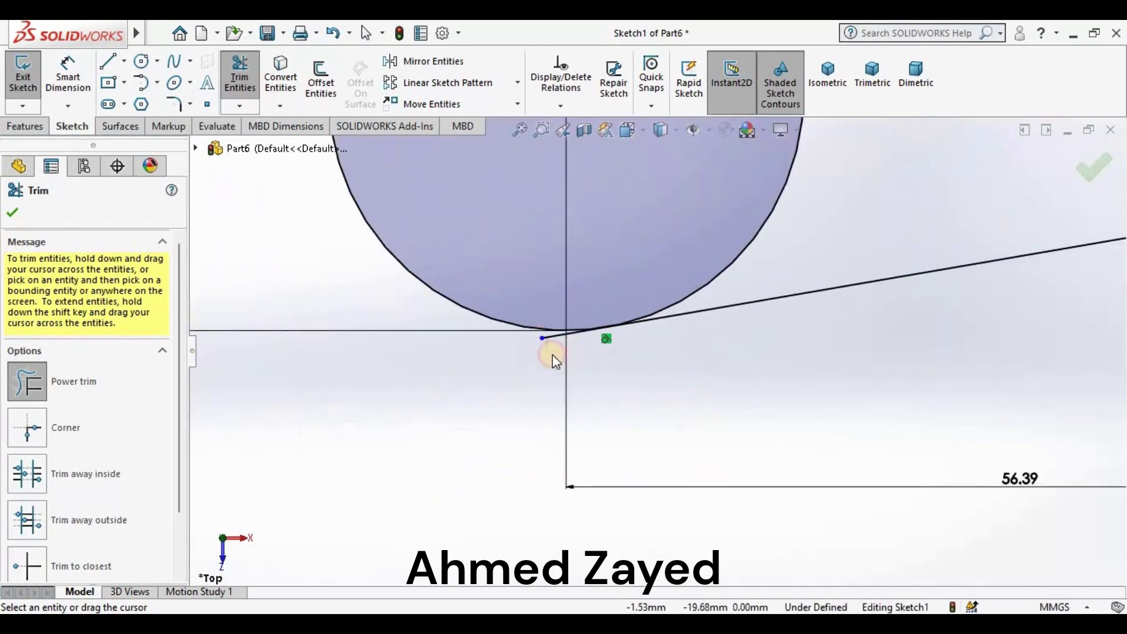
{"action": "scroll", "coordinate": [593, 336], "scroll_direction": "up", "scroll_amount": 3}
{"action": "scroll", "coordinate": [590, 323], "scroll_direction": "down", "scroll_amount": 1}
{"action": "left_click_drag", "start_coordinate": [659, 332], "coordinate": [877, 352]}
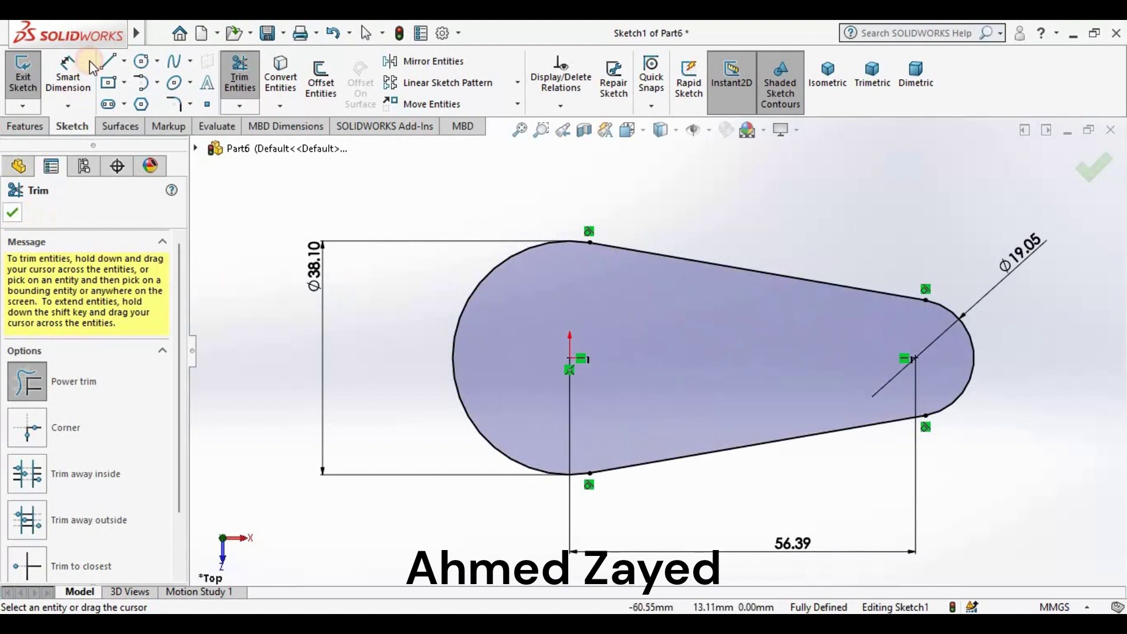
Draw hole circles centred on the origin and on the small arc's centre
{"action": "left_click", "coordinate": [140, 60]}
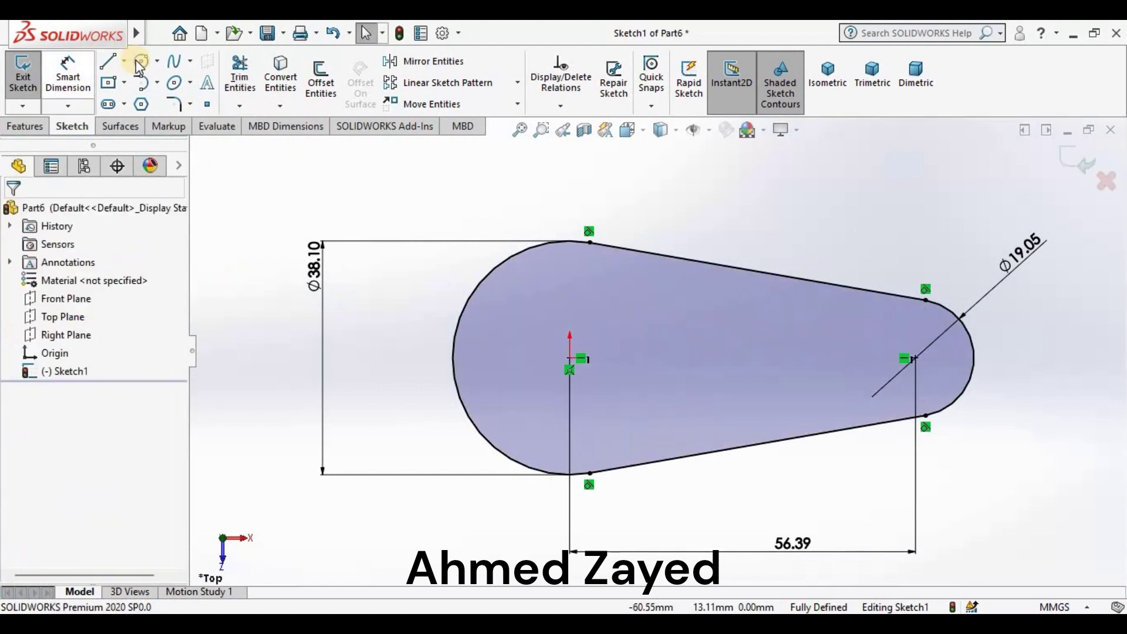
{"action": "left_click", "coordinate": [569, 358]}
{"action": "left_click", "coordinate": [604, 358]}
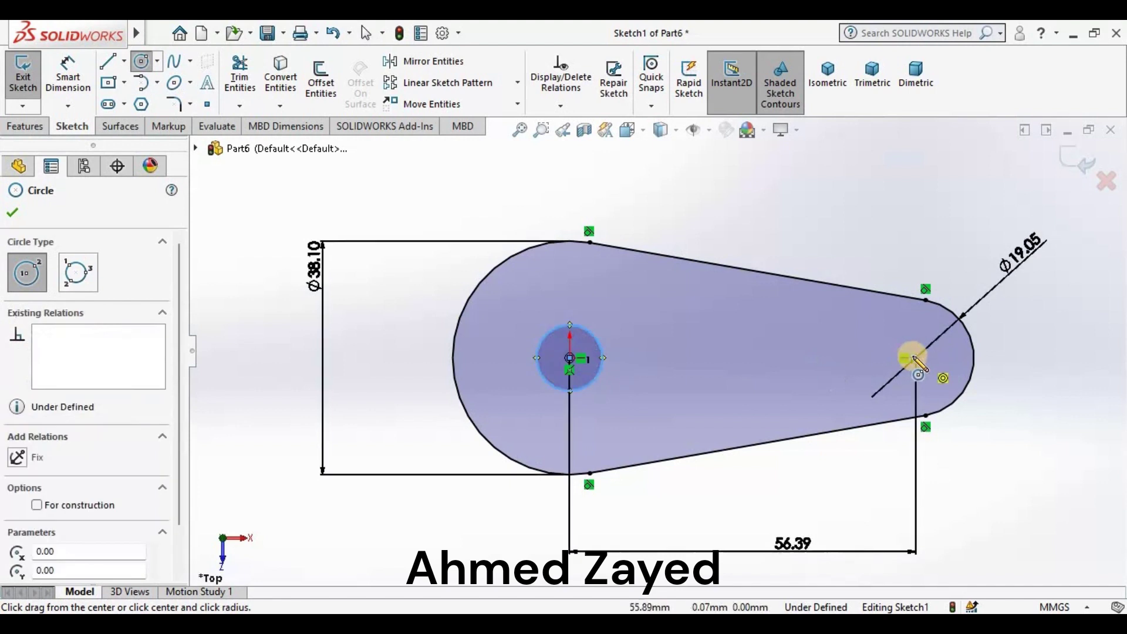
{"action": "left_click", "coordinate": [915, 358]}
{"action": "left_click", "coordinate": [939, 373]}
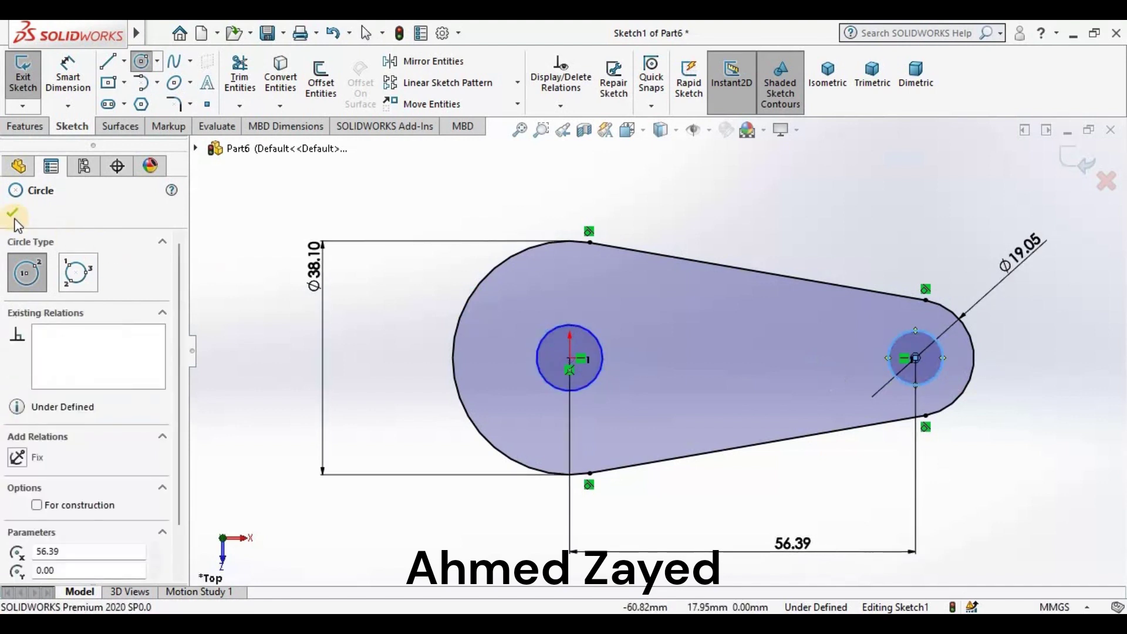
{"action": "key", "text": "Escape"}
Dimension the large-end hole Ø19.05 mm and the small-end hole Ø9.65 mm
{"action": "left_click", "coordinate": [68, 76]}
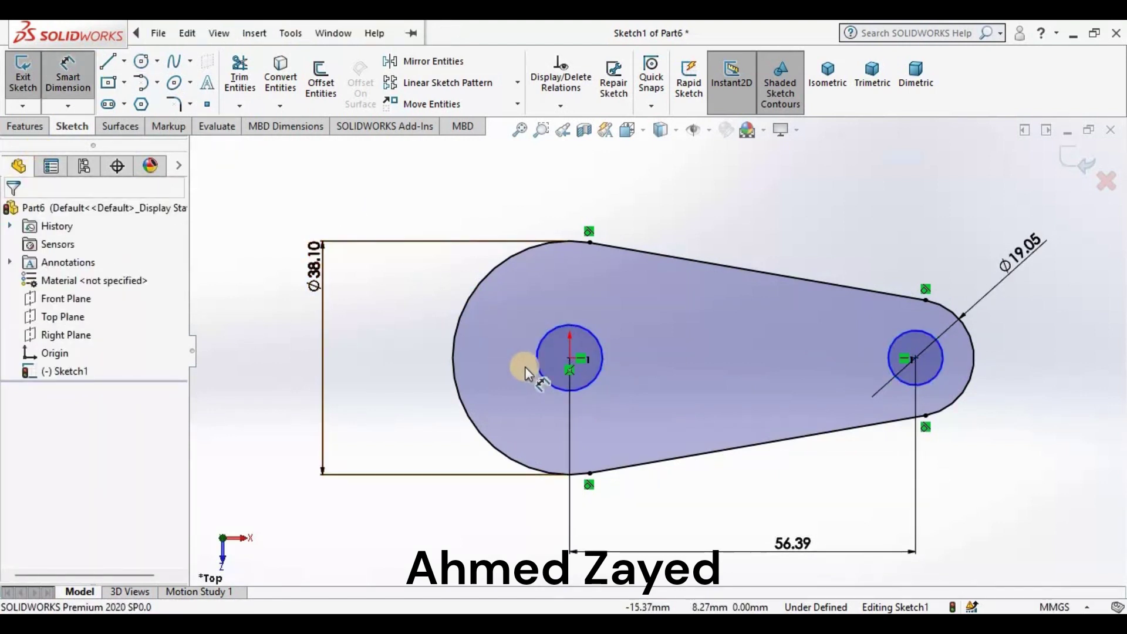
{"action": "left_click", "coordinate": [540, 357]}
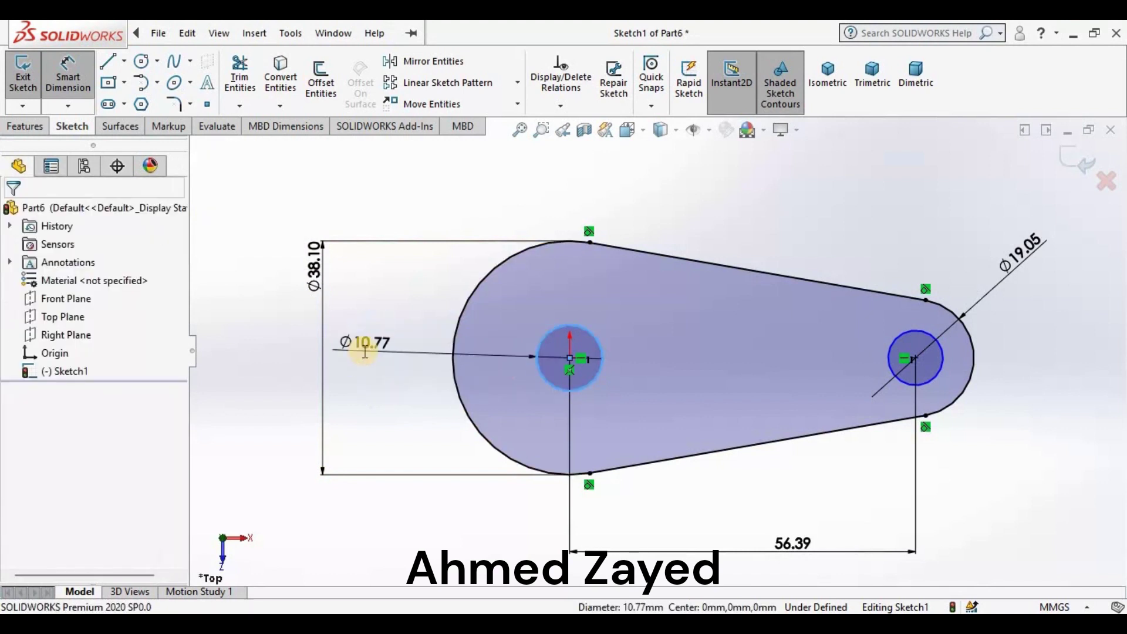
{"action": "left_click", "coordinate": [365, 351]}
{"action": "type", "text": "19."}
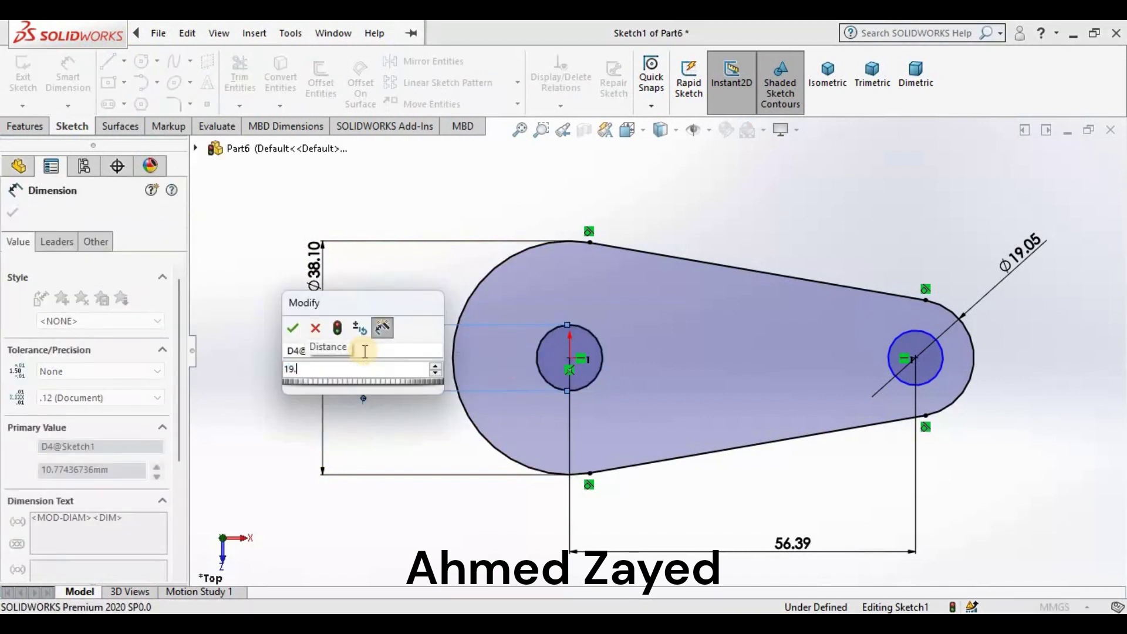
{"action": "type", "text": "05"}
{"action": "key", "text": "Return"}
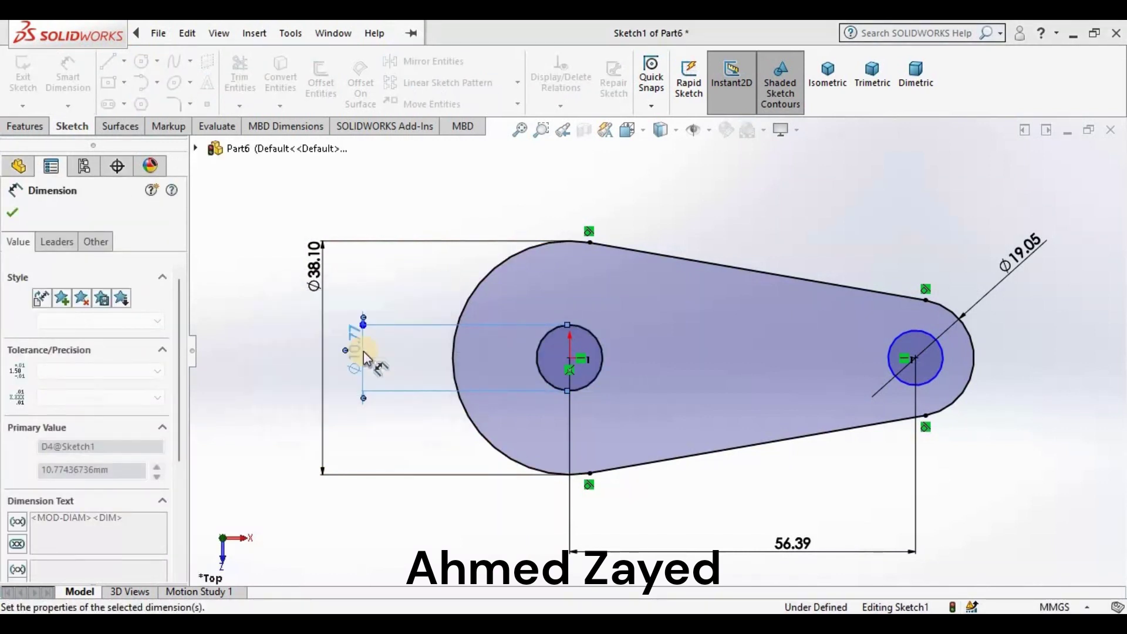
{"action": "left_click", "coordinate": [945, 354]}
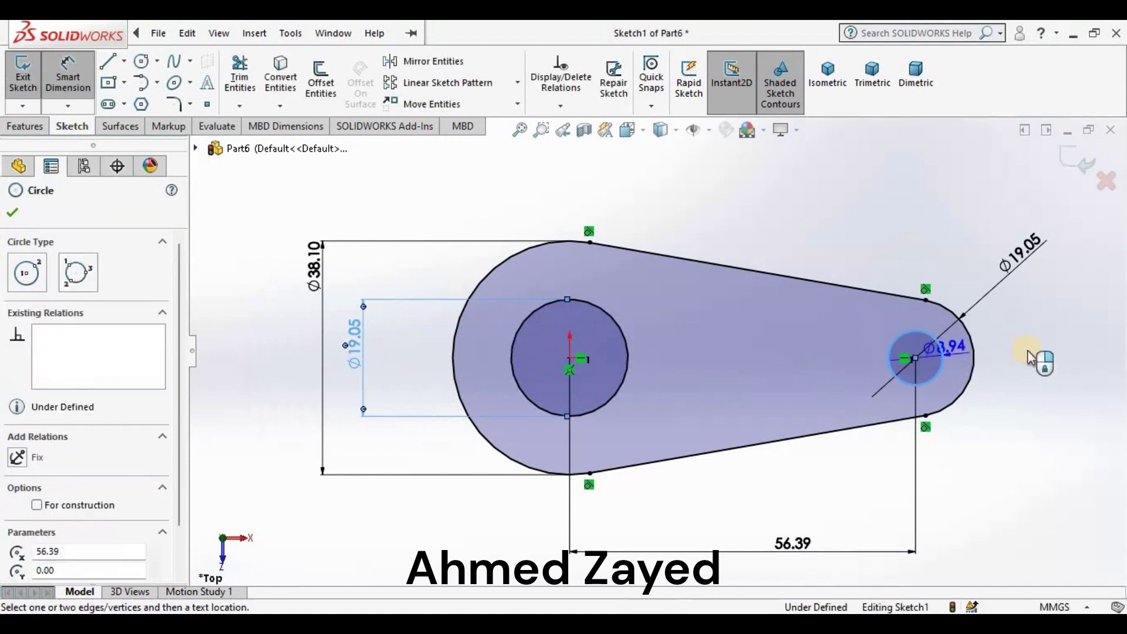
{"action": "left_click", "coordinate": [1015, 345]}
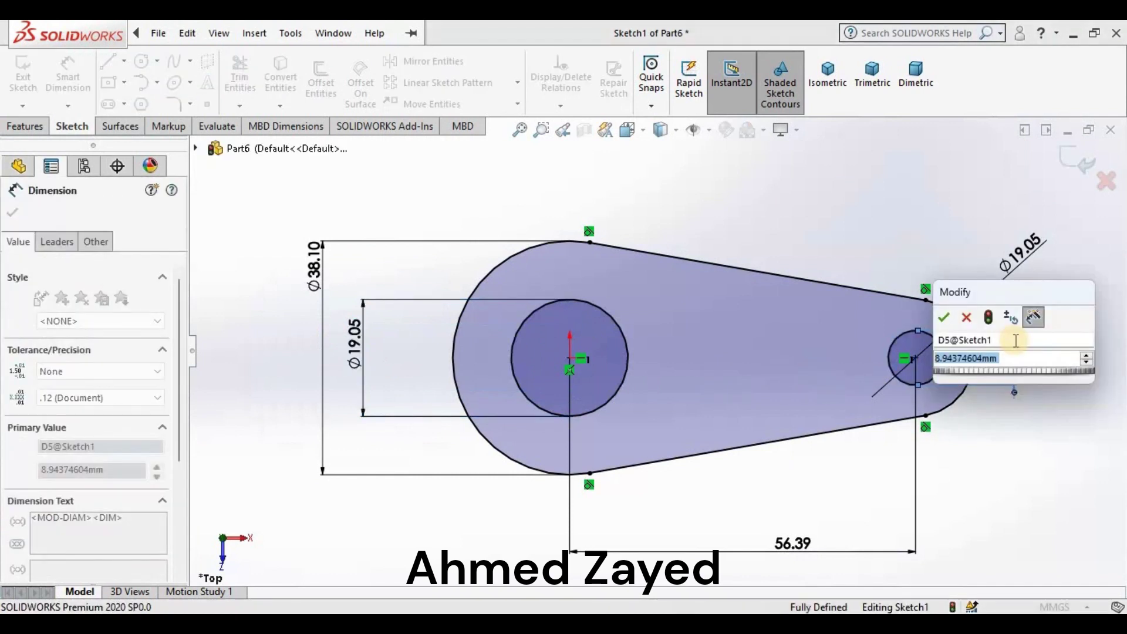
{"action": "type", "text": "9"}
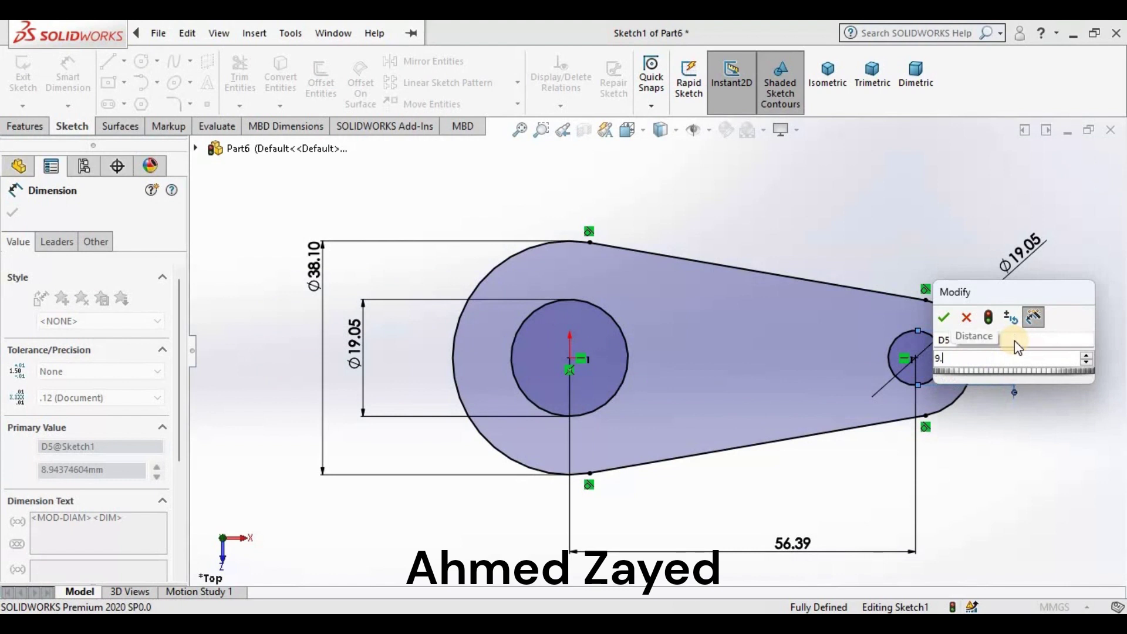
{"action": "type", "text": ".65"}
{"action": "key", "text": "Return"}
{"action": "left_click", "coordinate": [382, 171]}
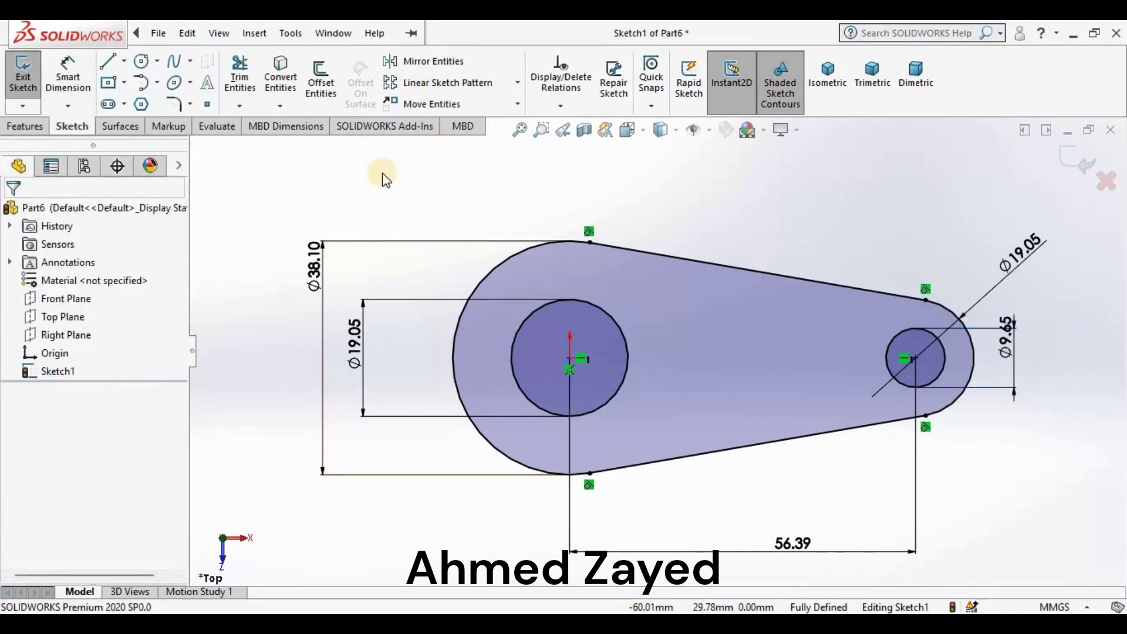
Extrude the link sketch 7.62 mm deep into a solid with through holes
{"action": "left_click", "coordinate": [25, 126]}
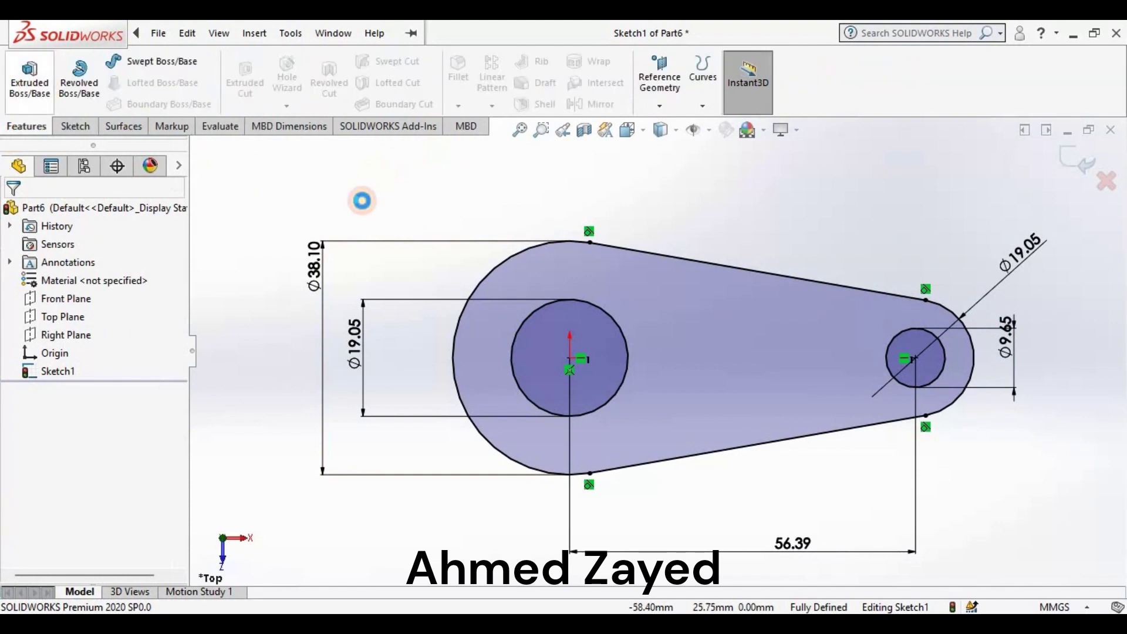
{"action": "left_click", "coordinate": [30, 77]}
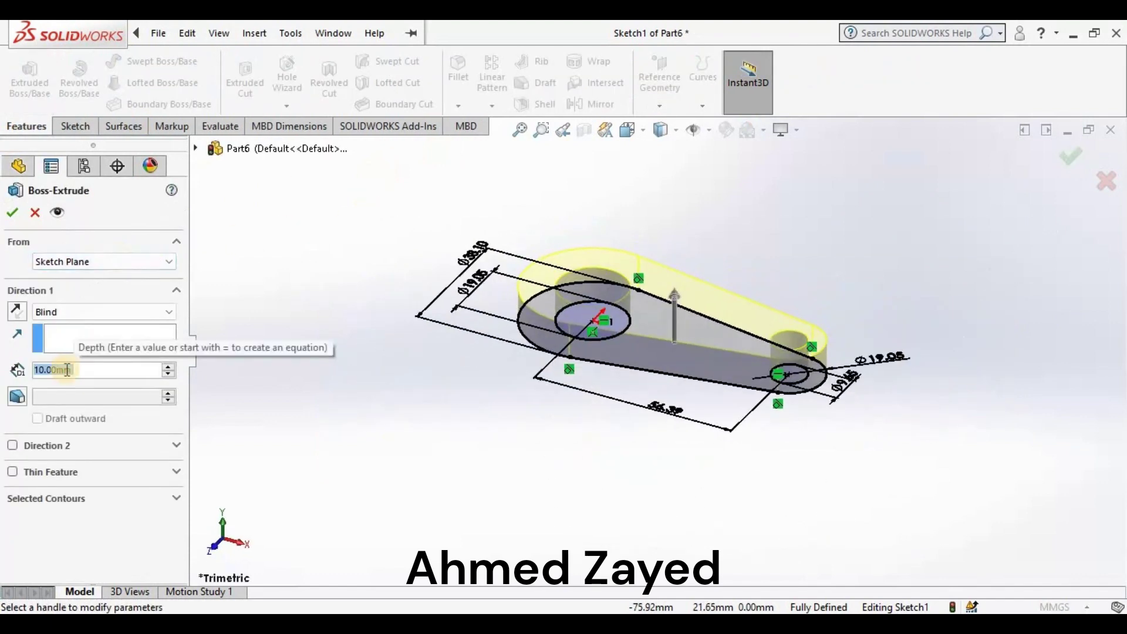
{"action": "type", "text": "7."}
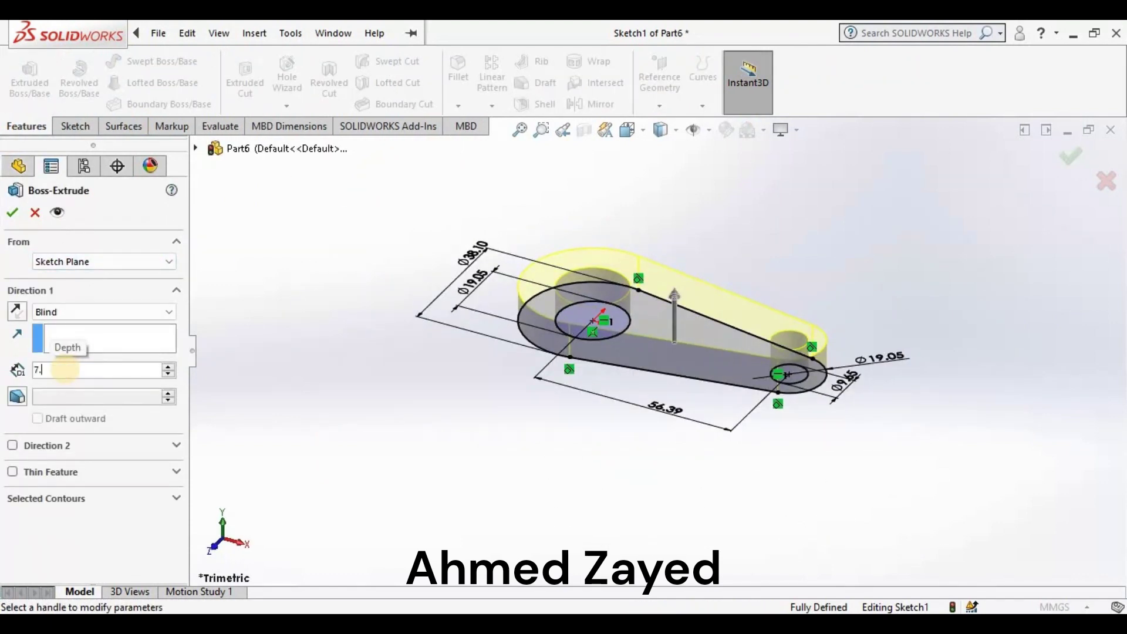
{"action": "type", "text": "62"}
{"action": "key", "text": "Return"}
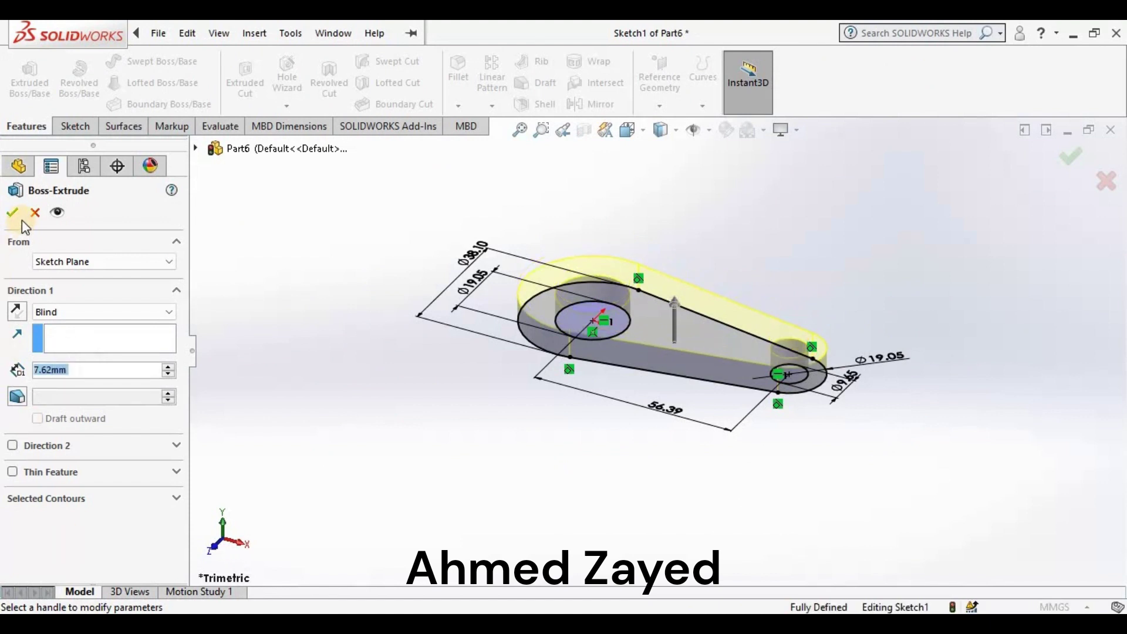
{"action": "key", "text": "Return"}
Orbit the view to inspect the extruded link
{"action": "right_click", "coordinate": [368, 218]}
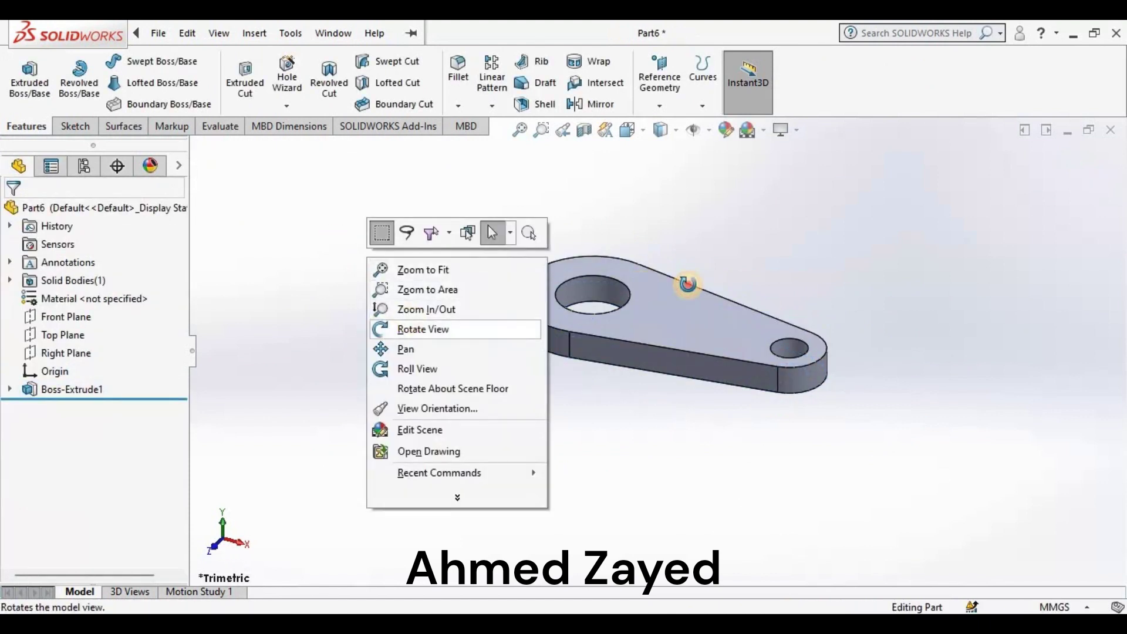
{"action": "left_click", "coordinate": [429, 327]}
{"action": "mouse_move", "coordinate": [590, 380]}
{"action": "left_mouse_down"}
{"action": "mouse_move", "coordinate": [503, 310]}
{"action": "mouse_move", "coordinate": [639, 422]}
{"action": "mouse_move", "coordinate": [681, 294]}
{"action": "mouse_move", "coordinate": [705, 279]}
{"action": "mouse_move", "coordinate": [672, 244]}
{"action": "mouse_move", "coordinate": [649, 132]}
{"action": "left_mouse_up"}
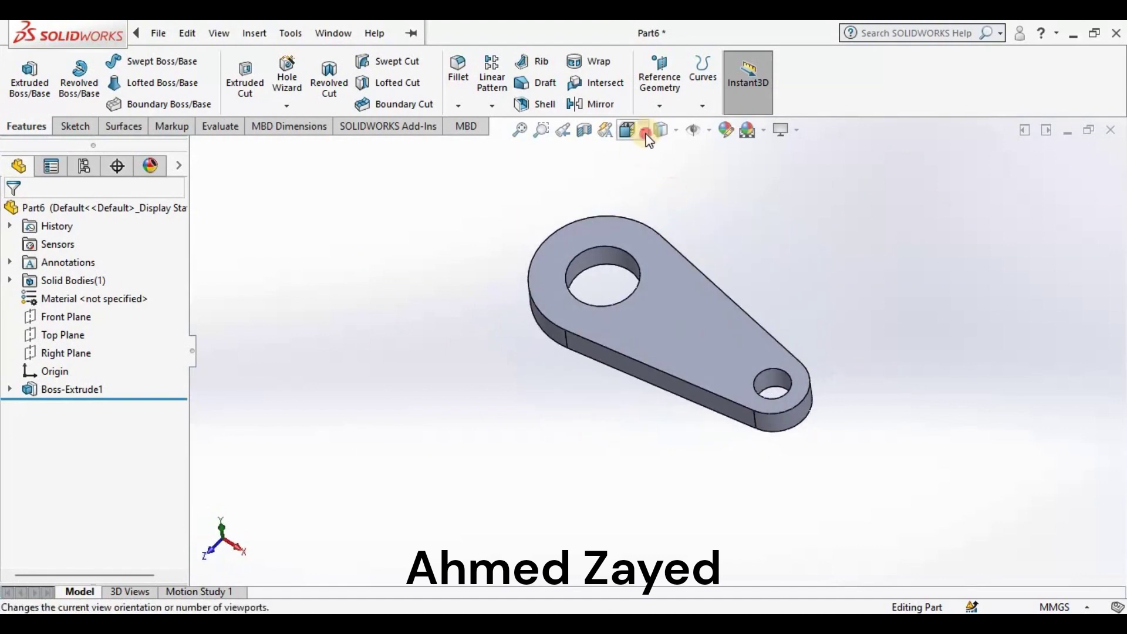
{"action": "left_click", "coordinate": [629, 131]}
Switch to isometric view and give the part a dark green appearance (RGB 0,192,0)
{"action": "left_click", "coordinate": [713, 154]}
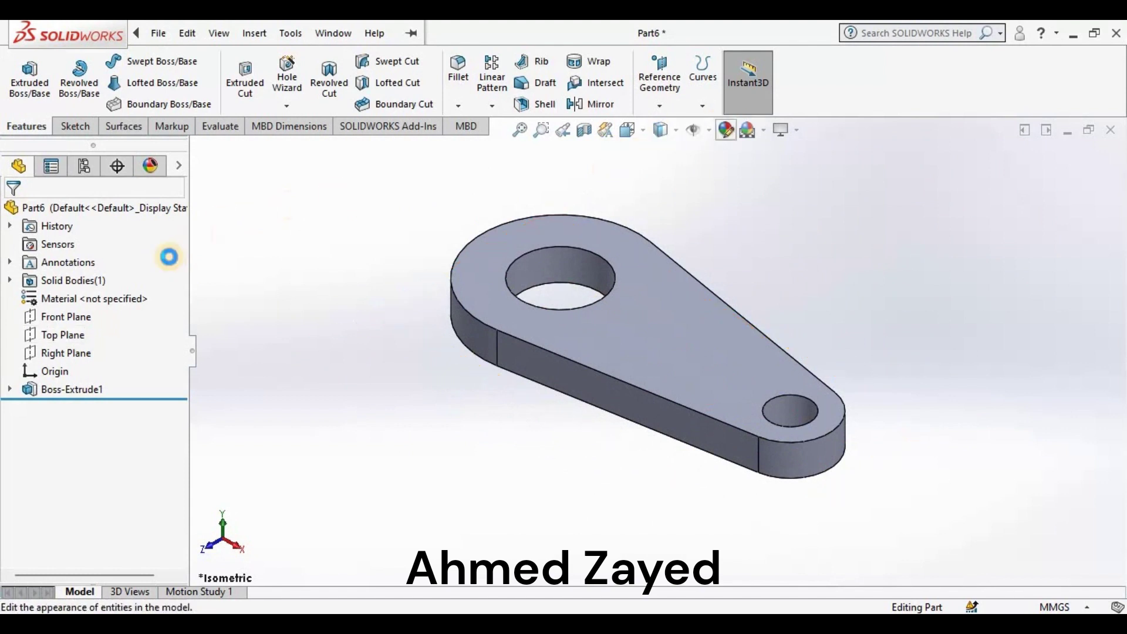
{"action": "left_click", "coordinate": [726, 130]}
{"action": "scroll", "coordinate": [126, 411], "scroll_direction": "down", "scroll_amount": 3}
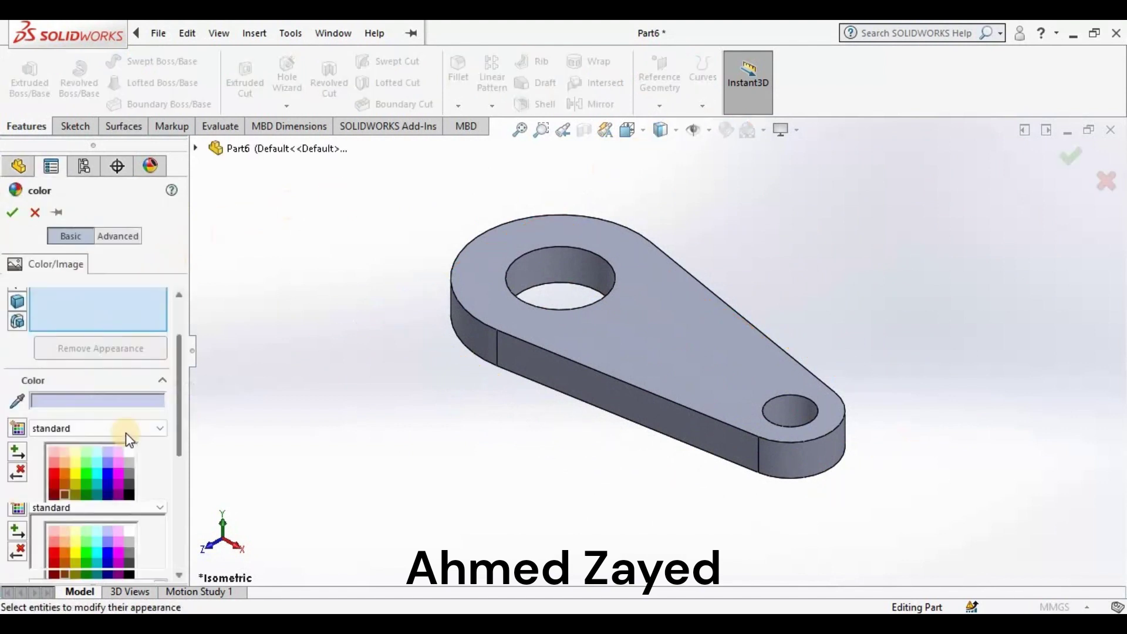
{"action": "scroll", "coordinate": [126, 432], "scroll_direction": "down", "scroll_amount": 3}
{"action": "left_click", "coordinate": [84, 389]}
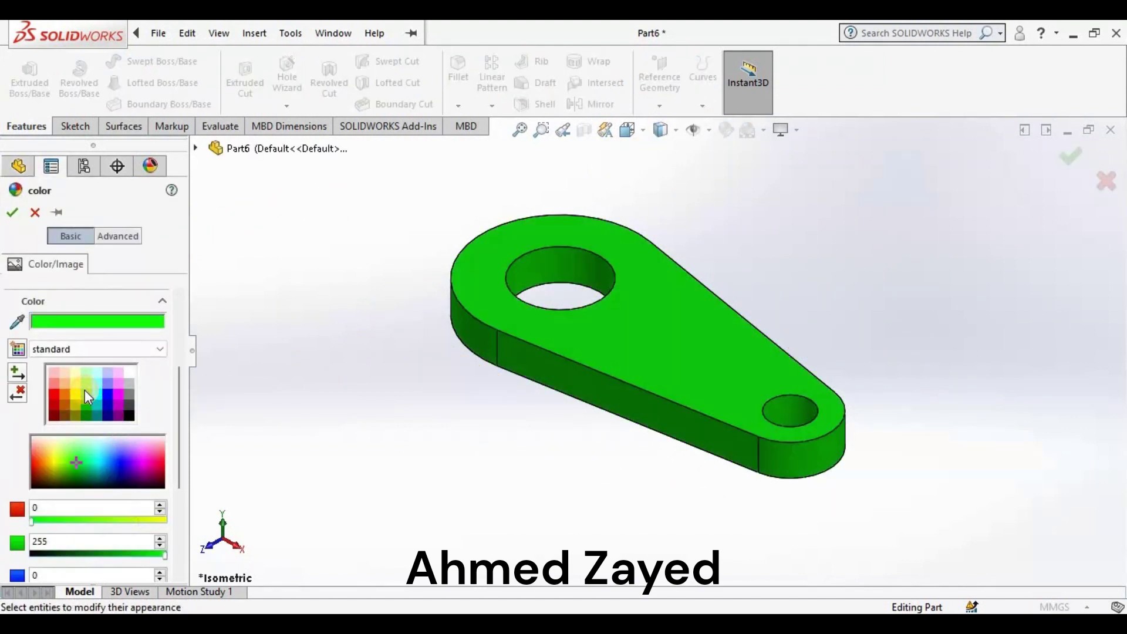
{"action": "left_click", "coordinate": [85, 405]}
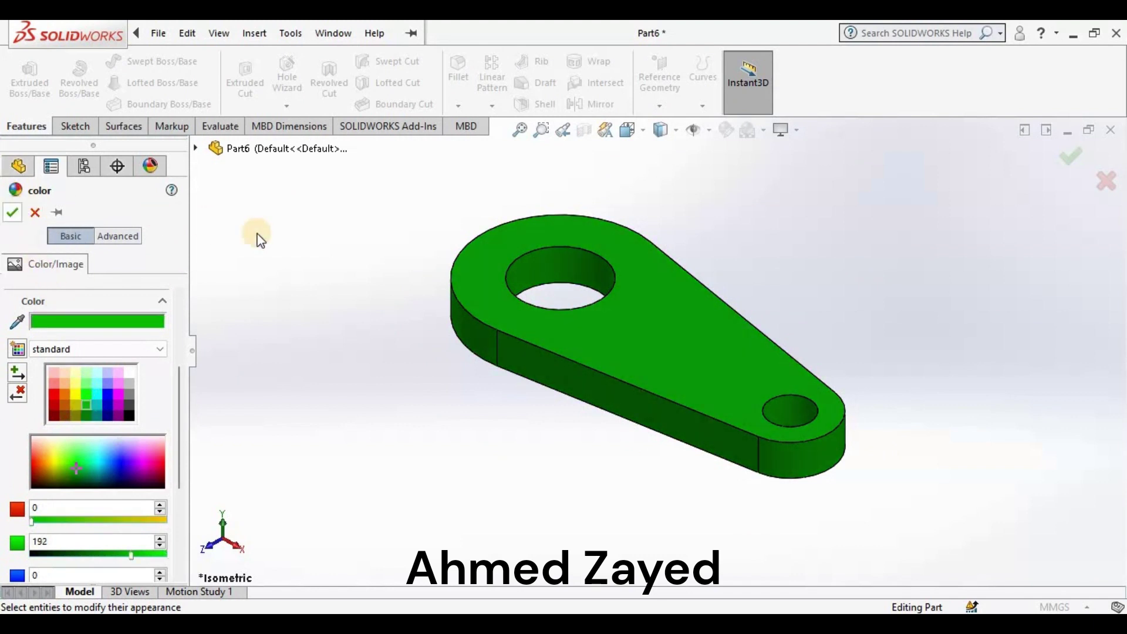
{"action": "key", "text": "Return"}
Zoom to fit and save the part as Part3.SLDPRT
{"action": "key", "text": "f"}
{"action": "left_click", "coordinate": [164, 34]}
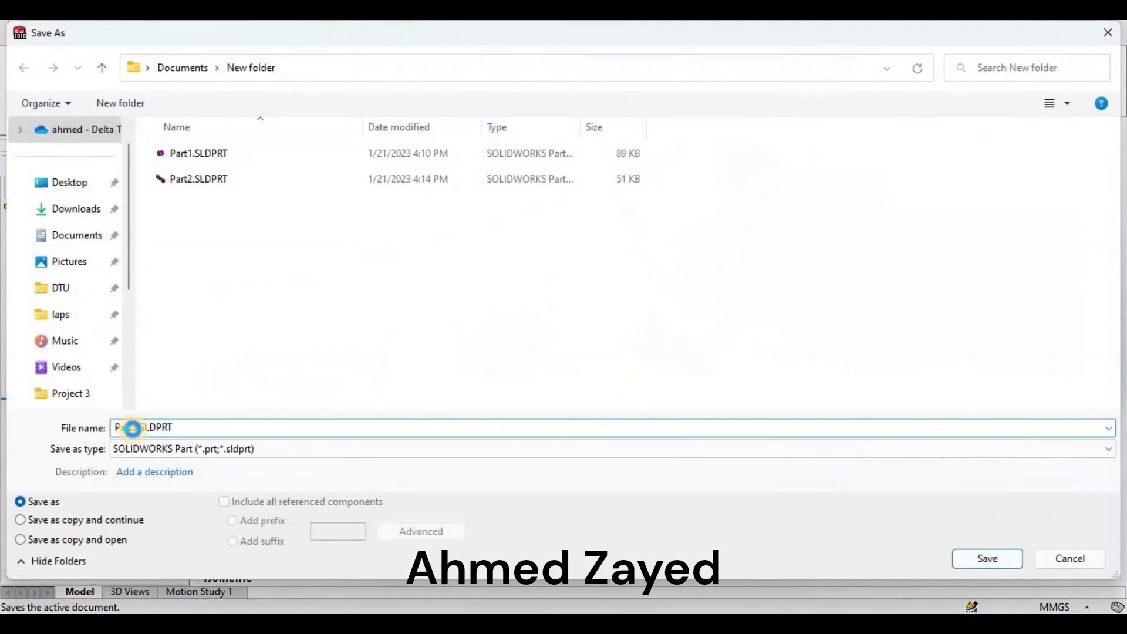
{"action": "key", "text": "Return"}
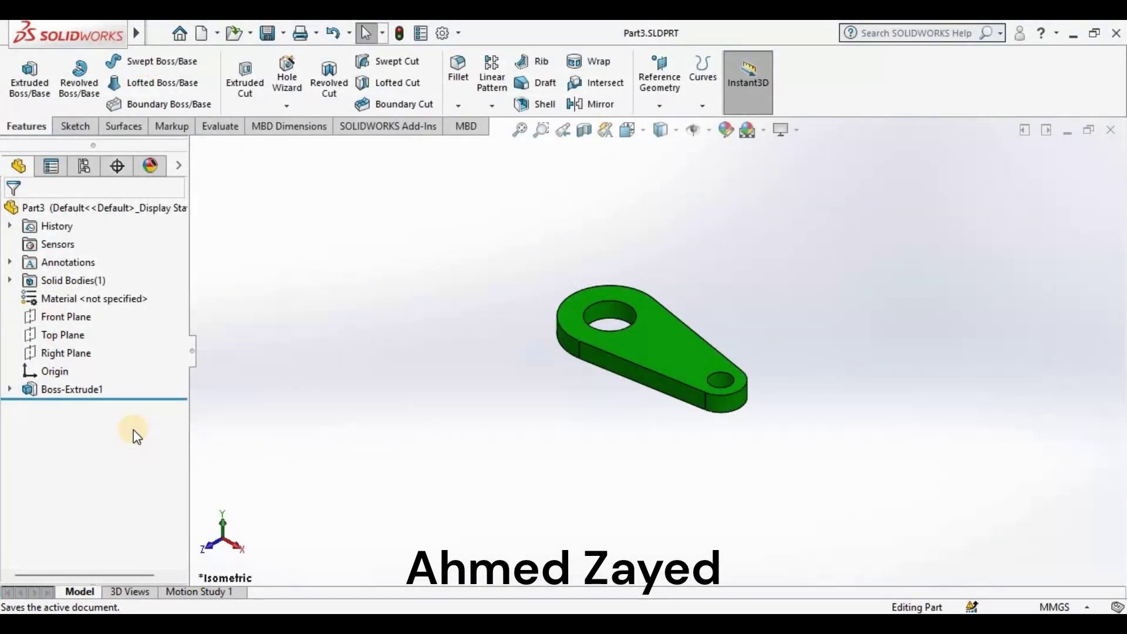
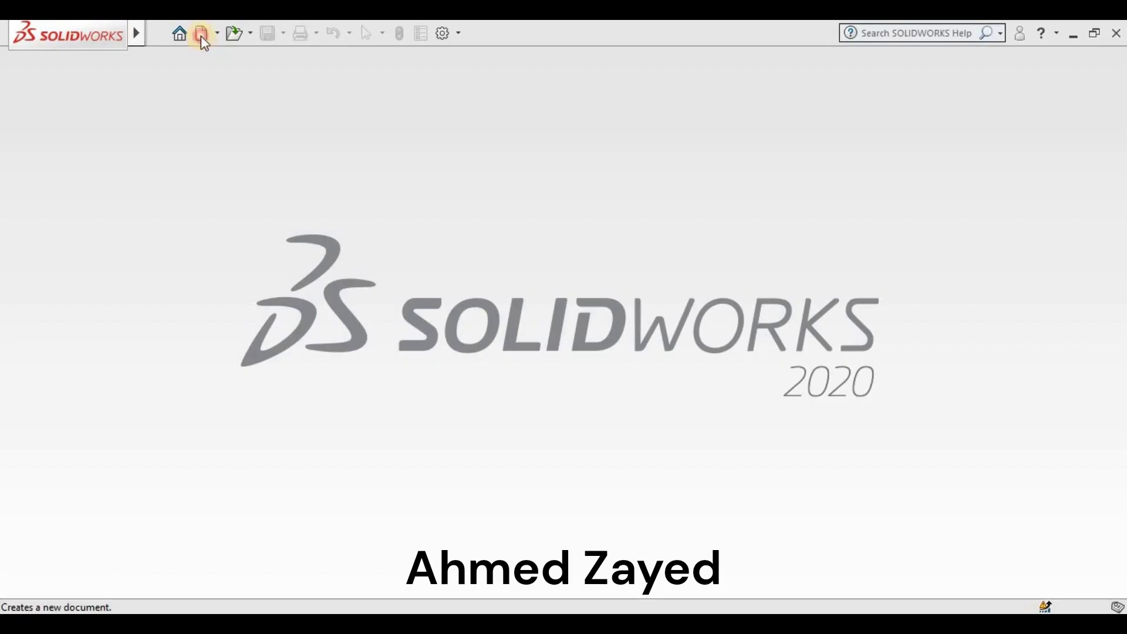
Create a new part and set its units to MMGS (millimetre-gram-second)
{"action": "left_click", "coordinate": [202, 37]}
{"action": "left_click", "coordinate": [643, 519]}
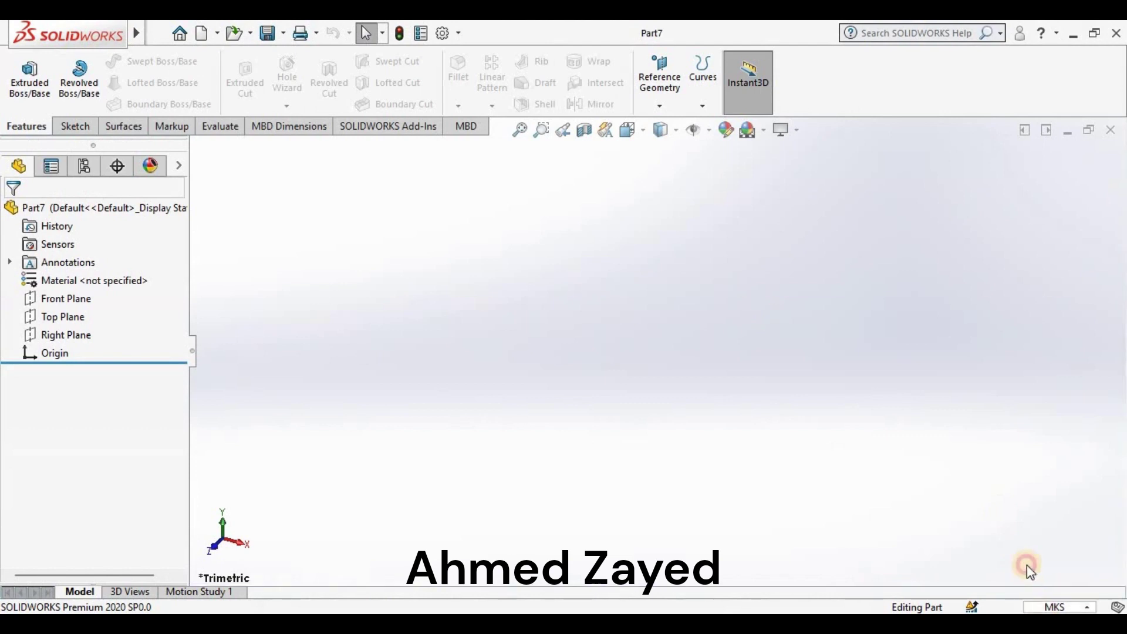
{"action": "left_click", "coordinate": [1060, 607]}
{"action": "left_click", "coordinate": [1006, 538]}
Sketch two concentric circles centred on the origin on the Top Plane
{"action": "left_click", "coordinate": [55, 316]}
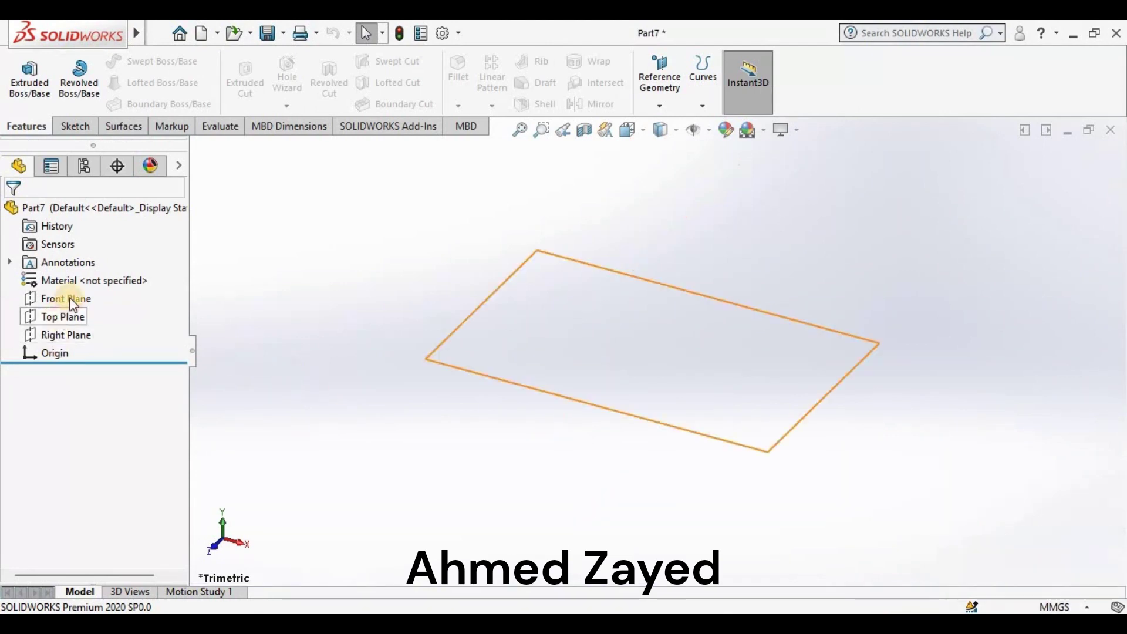
{"action": "left_click", "coordinate": [103, 261]}
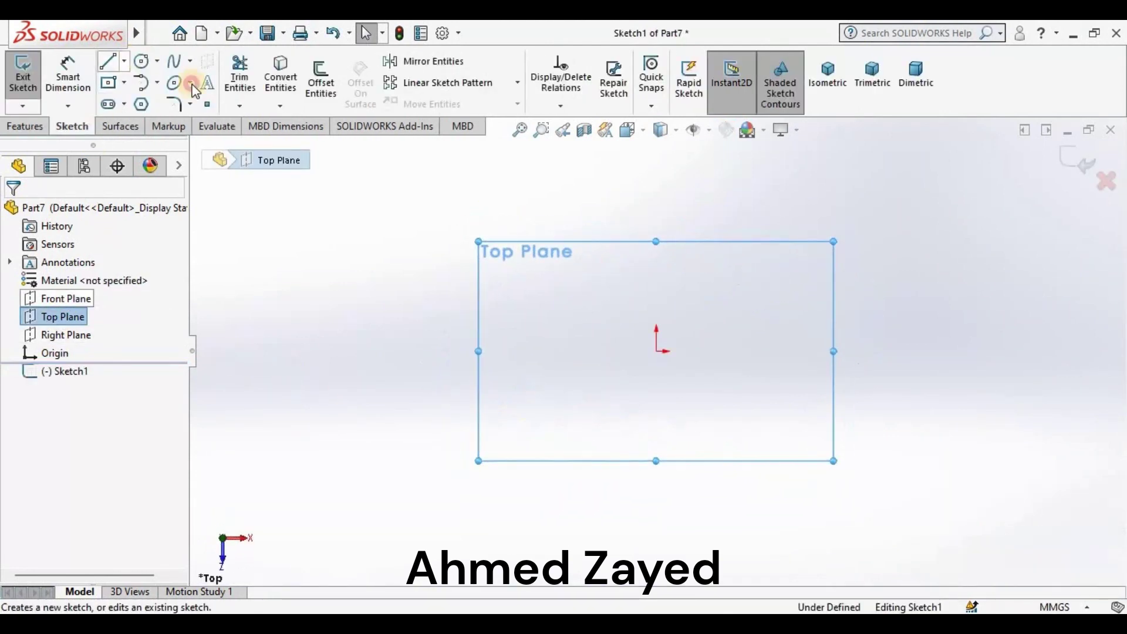
{"action": "left_click", "coordinate": [193, 84]}
{"action": "left_click", "coordinate": [656, 351]}
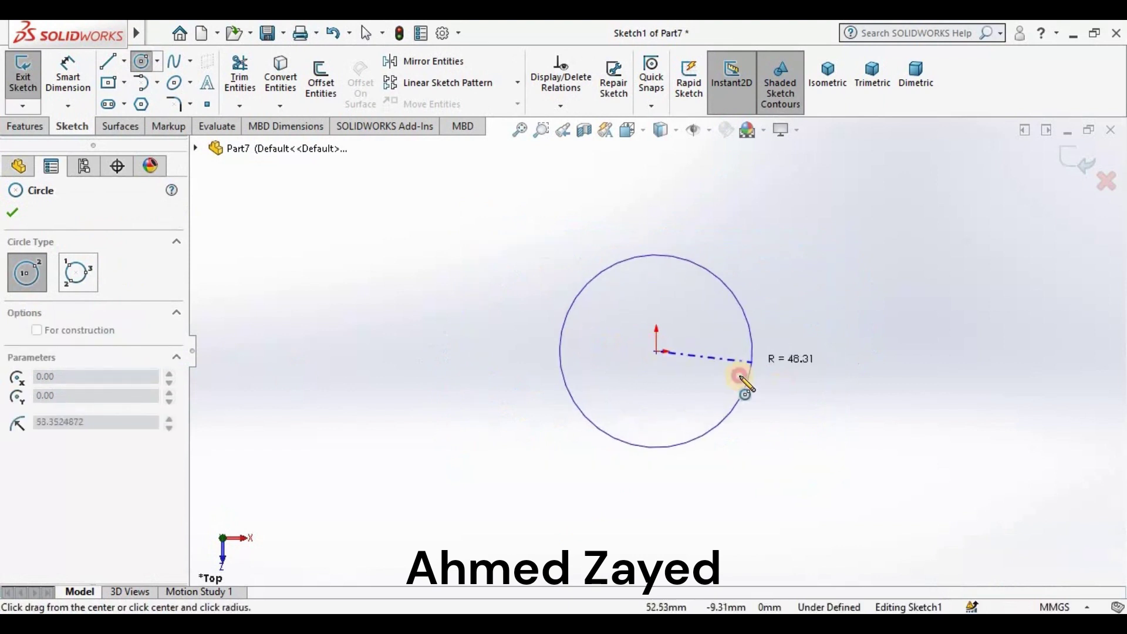
{"action": "left_click", "coordinate": [749, 447]}
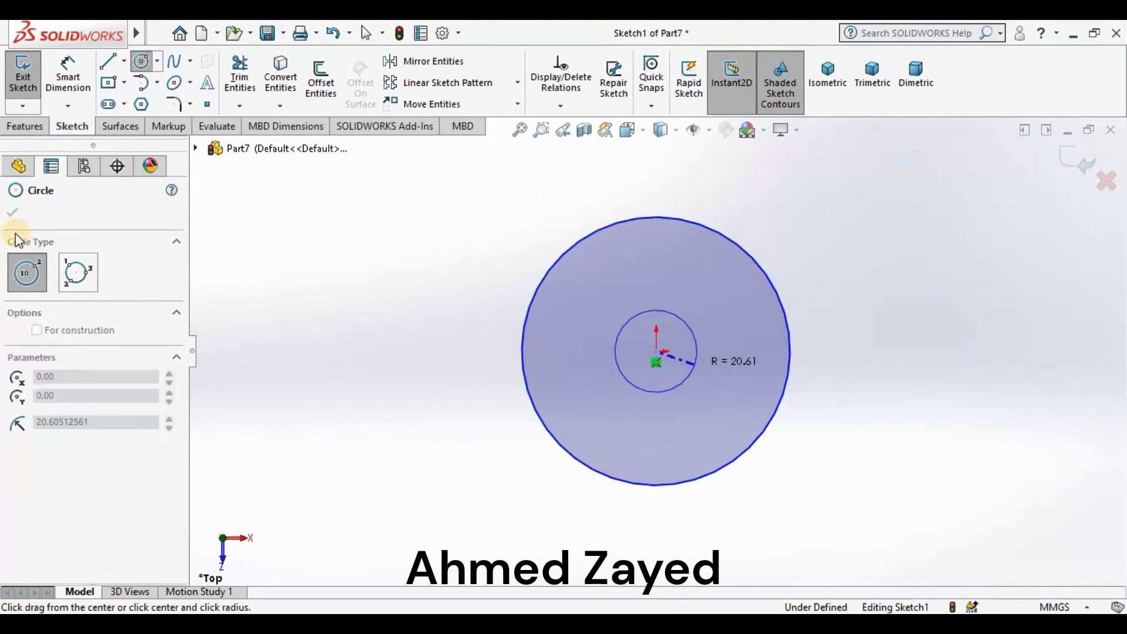
{"action": "left_click", "coordinate": [696, 365]}
Dimension the inner circle to Ø19.05 and the outer circle to Ø89.92 (44.96*2)
{"action": "left_click", "coordinate": [68, 77]}
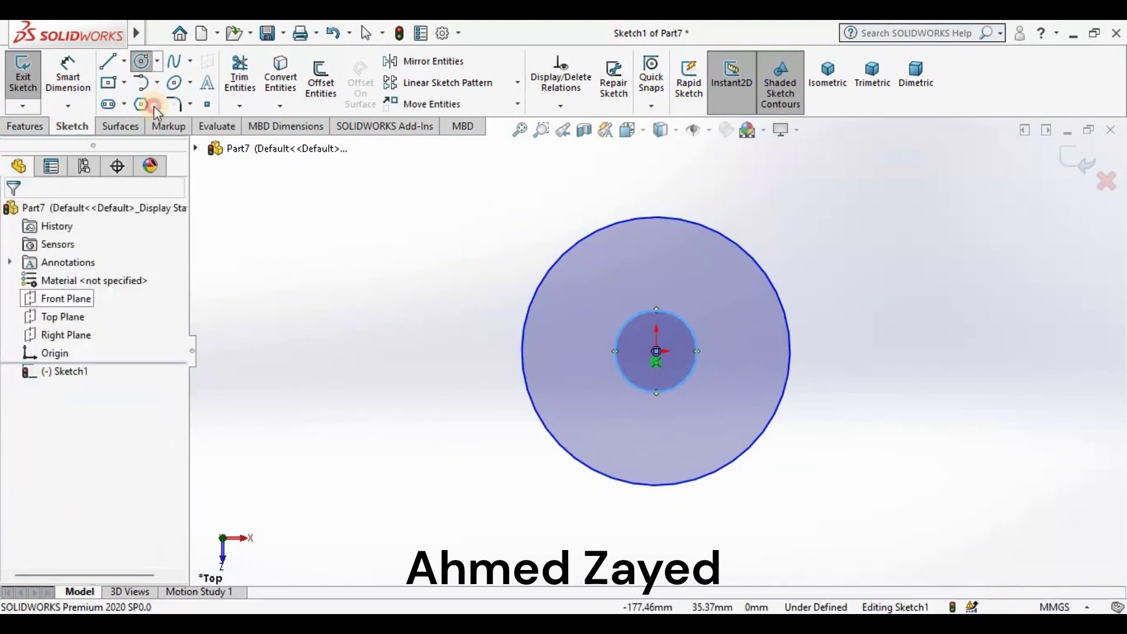
{"action": "left_click", "coordinate": [618, 376]}
{"action": "left_click", "coordinate": [470, 427]}
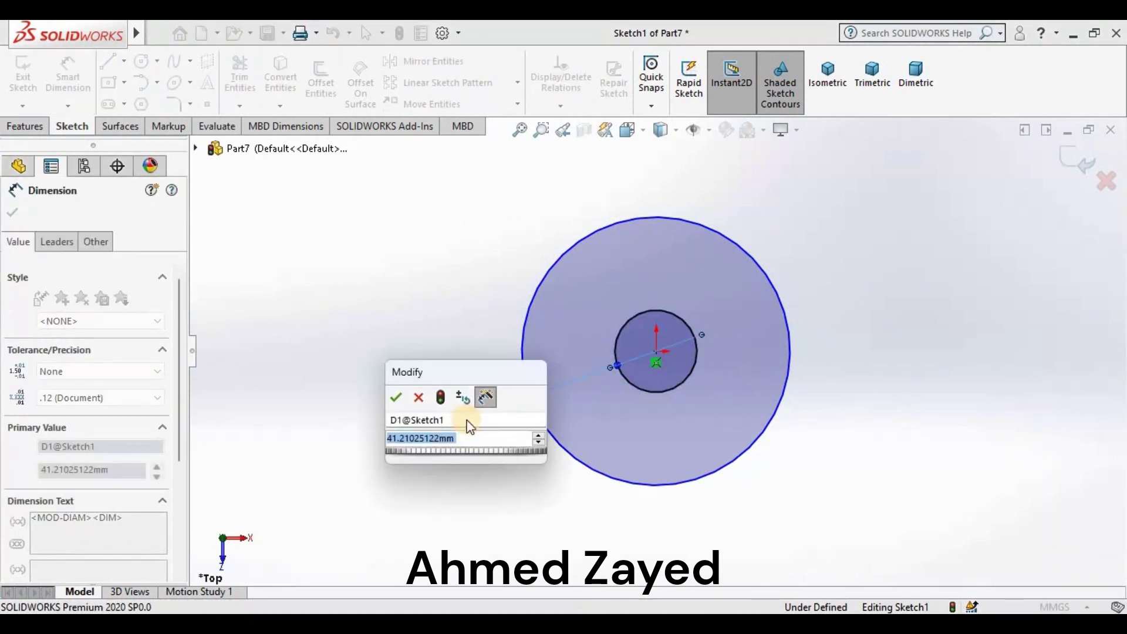
{"action": "type", "text": "19."}
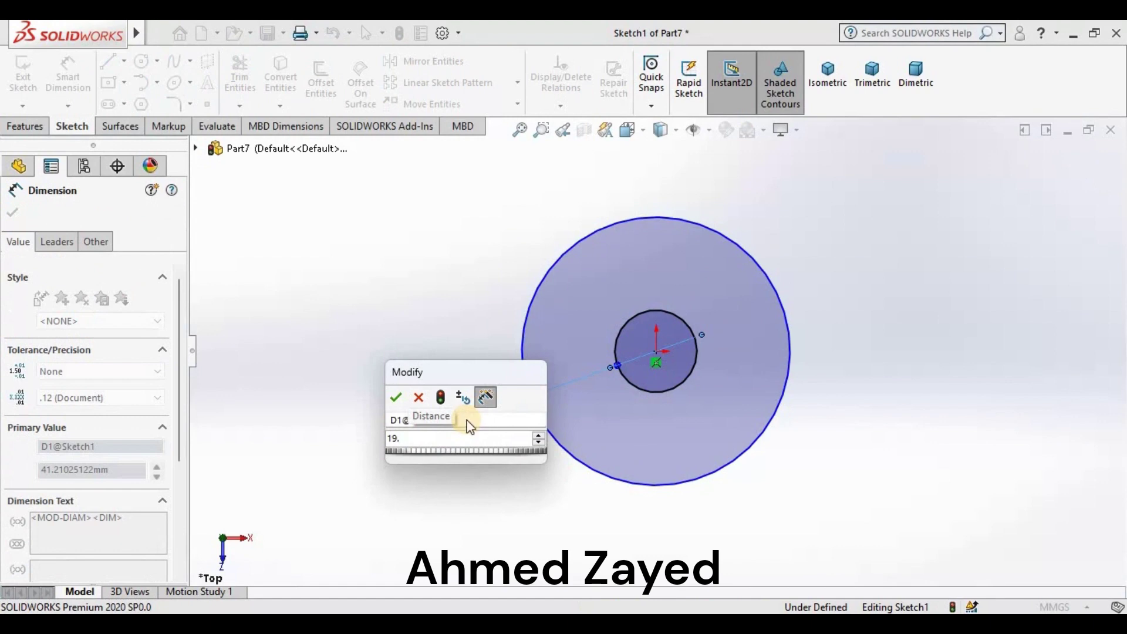
{"action": "type", "text": "05"}
{"action": "key", "text": "Return"}
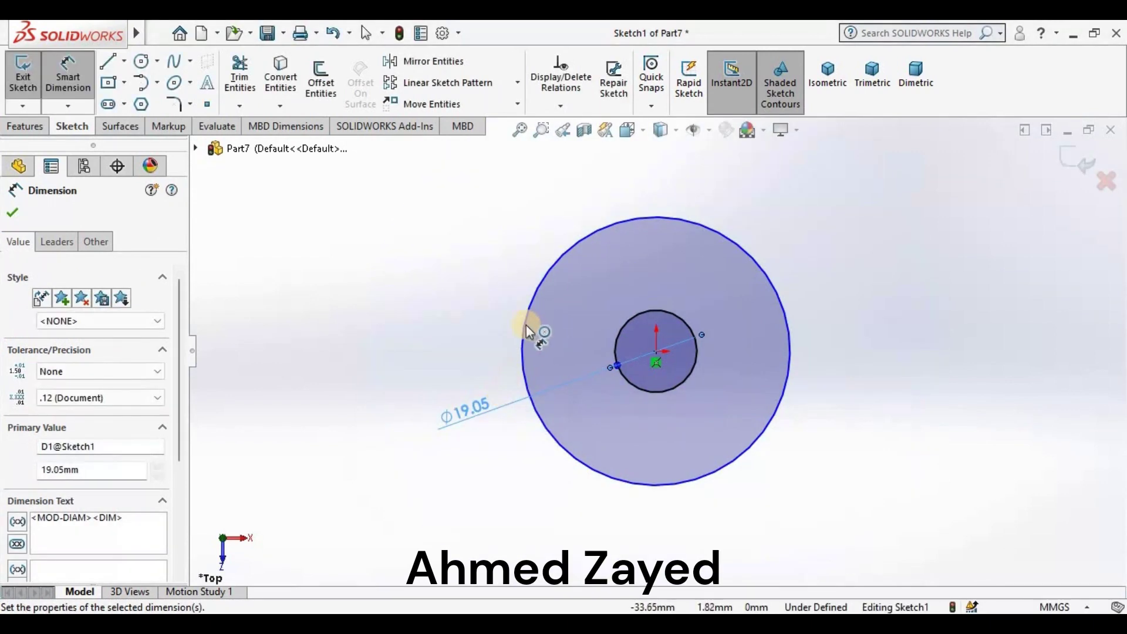
{"action": "left_click", "coordinate": [526, 332]}
{"action": "left_click", "coordinate": [526, 483]}
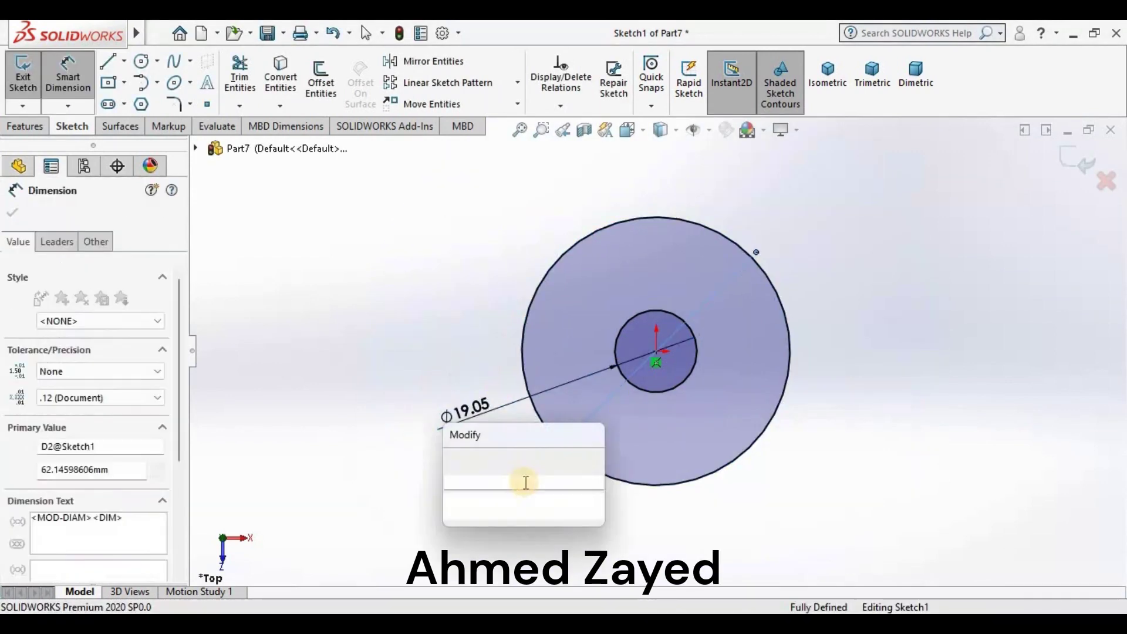
{"action": "type", "text": "44."}
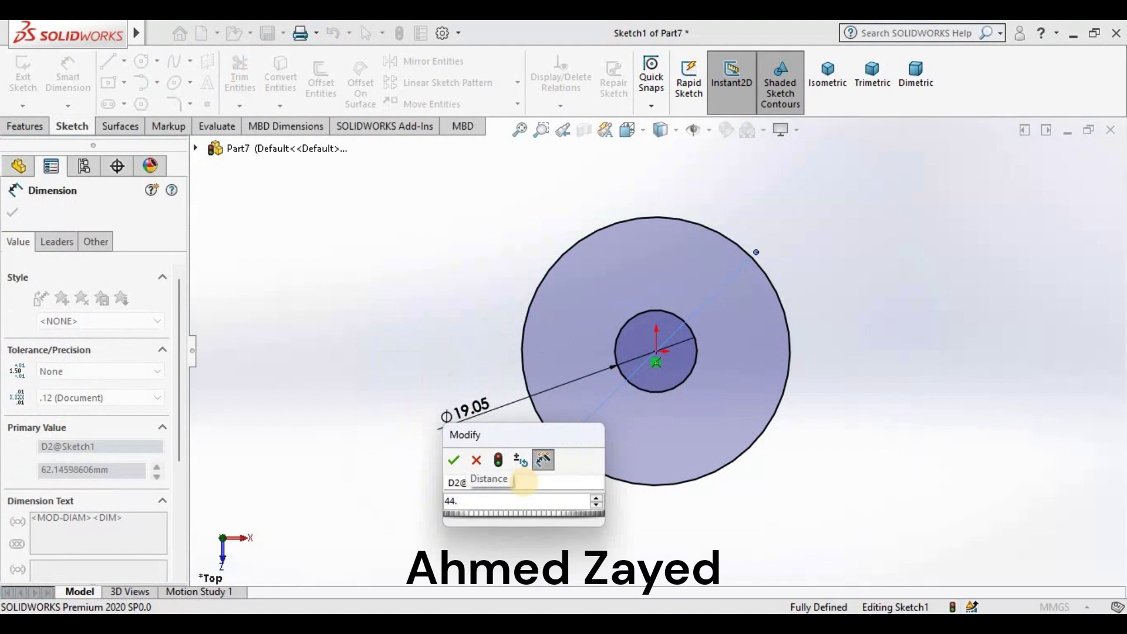
{"action": "type", "text": "96*2"}
{"action": "key", "text": "Return"}
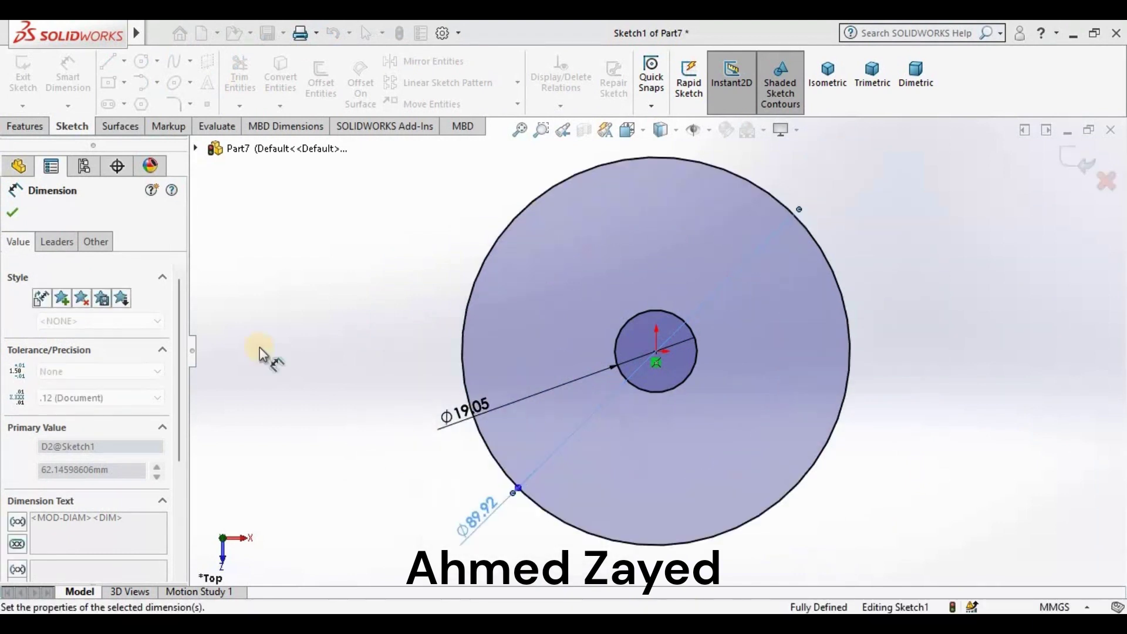
{"action": "left_click", "coordinate": [21, 208]}
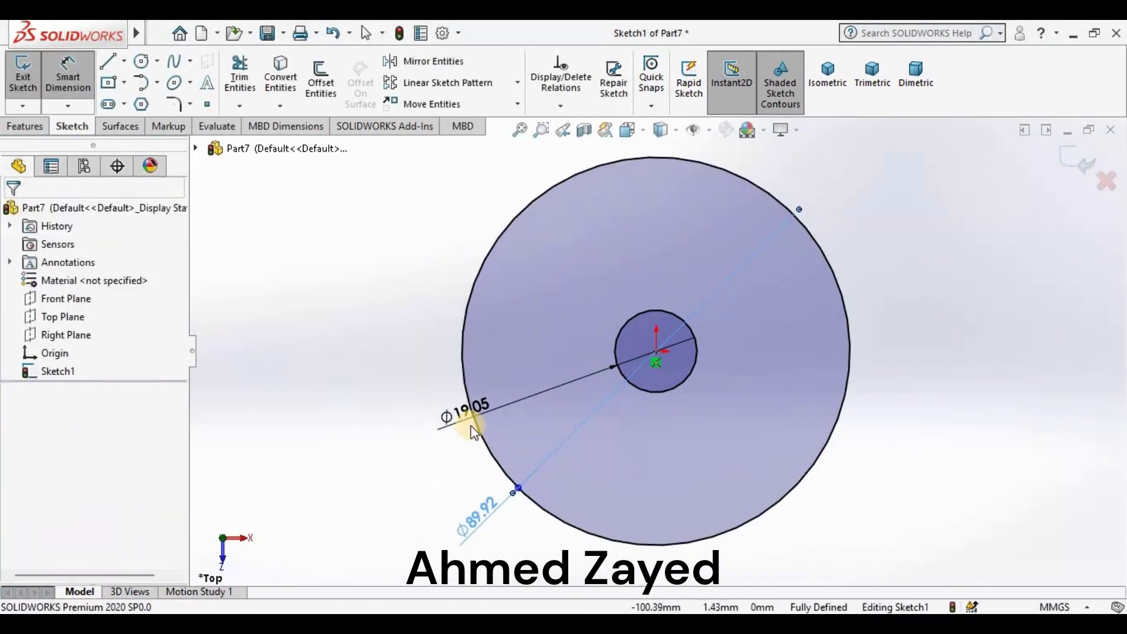
{"action": "left_click_drag", "start_coordinate": [465, 415], "coordinate": [449, 495]}
Draw a second circle centred to the left of the origin
{"action": "left_click", "coordinate": [72, 76]}
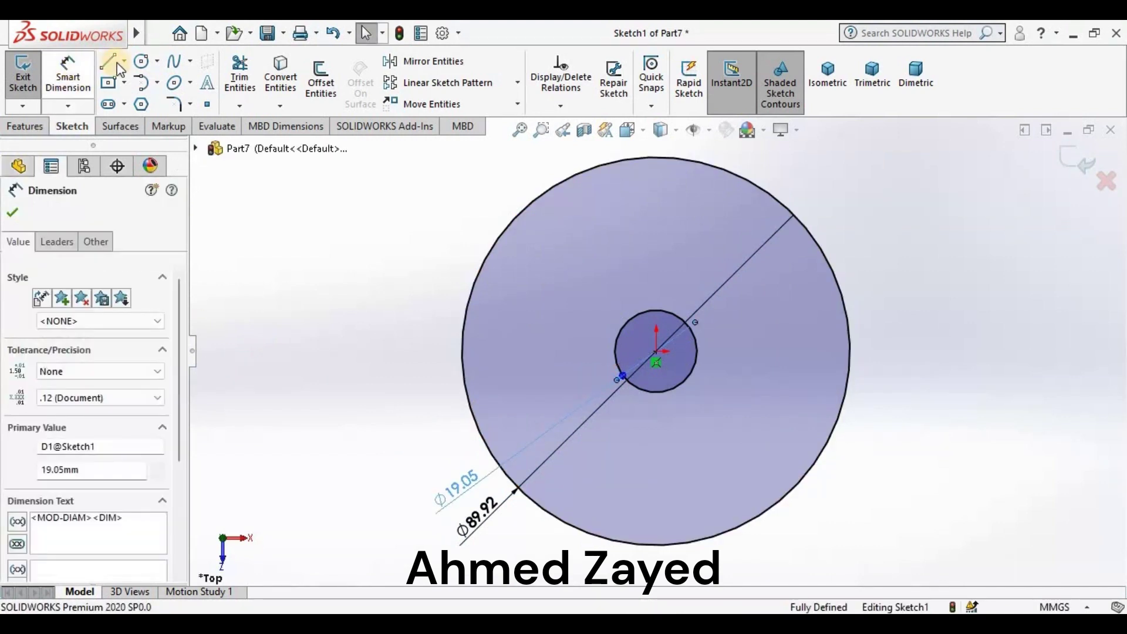
{"action": "left_click", "coordinate": [141, 61]}
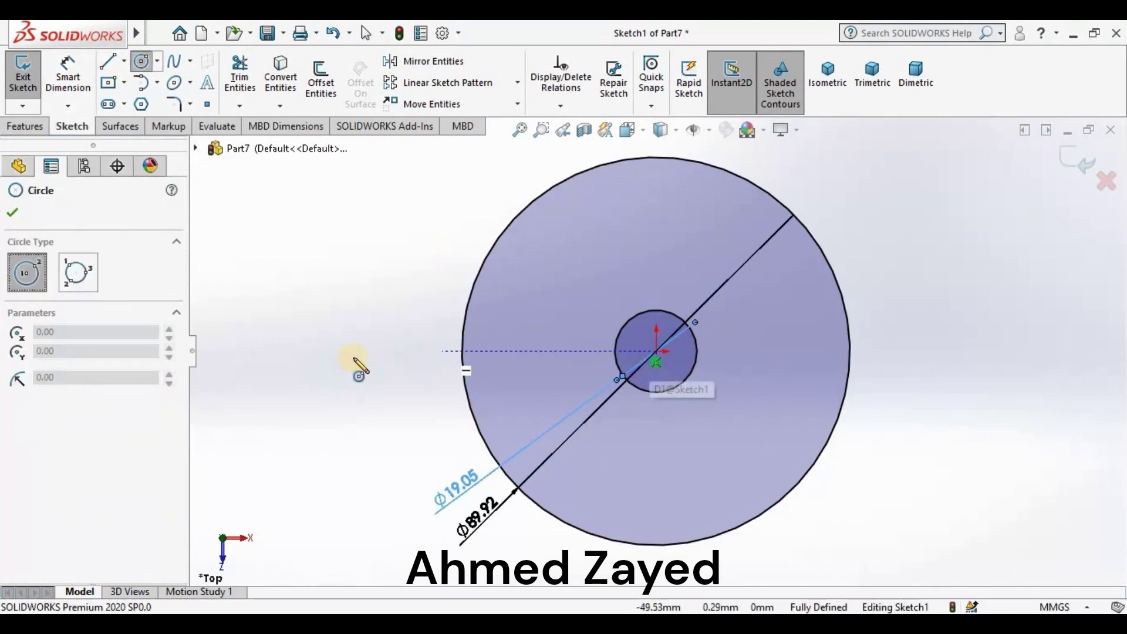
{"action": "left_click", "coordinate": [366, 351]}
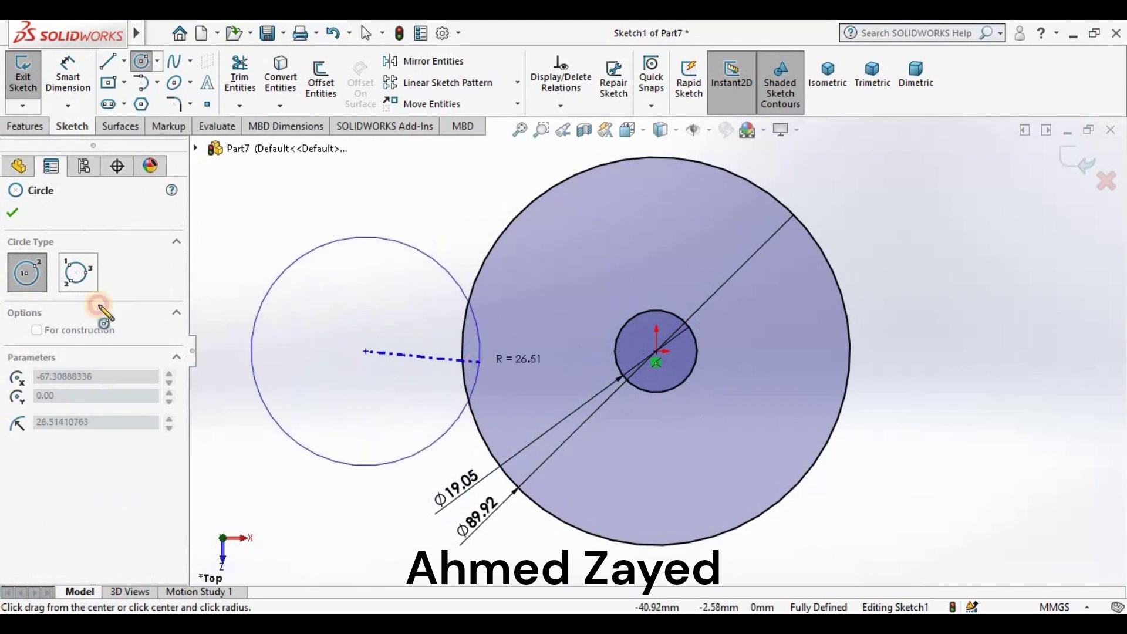
{"action": "left_click", "coordinate": [480, 364]}
{"action": "left_click", "coordinate": [11, 213]}
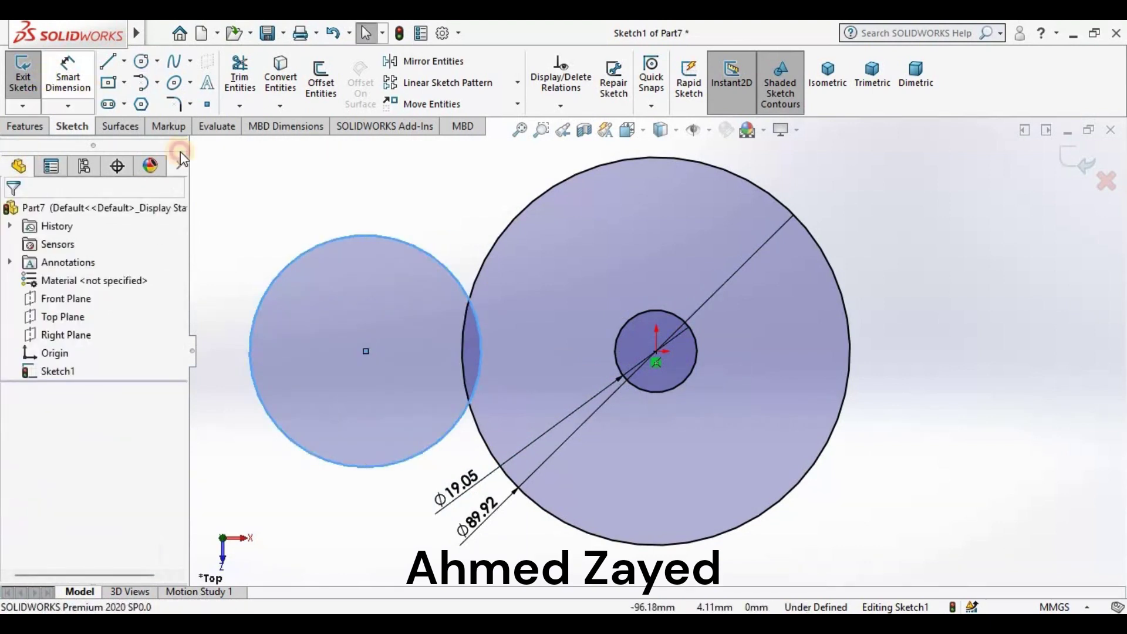
Dimension the left circle's diameter as 44.96*2, giving Ø89.92
{"action": "key", "text": "d"}
{"action": "left_click", "coordinate": [282, 269]}
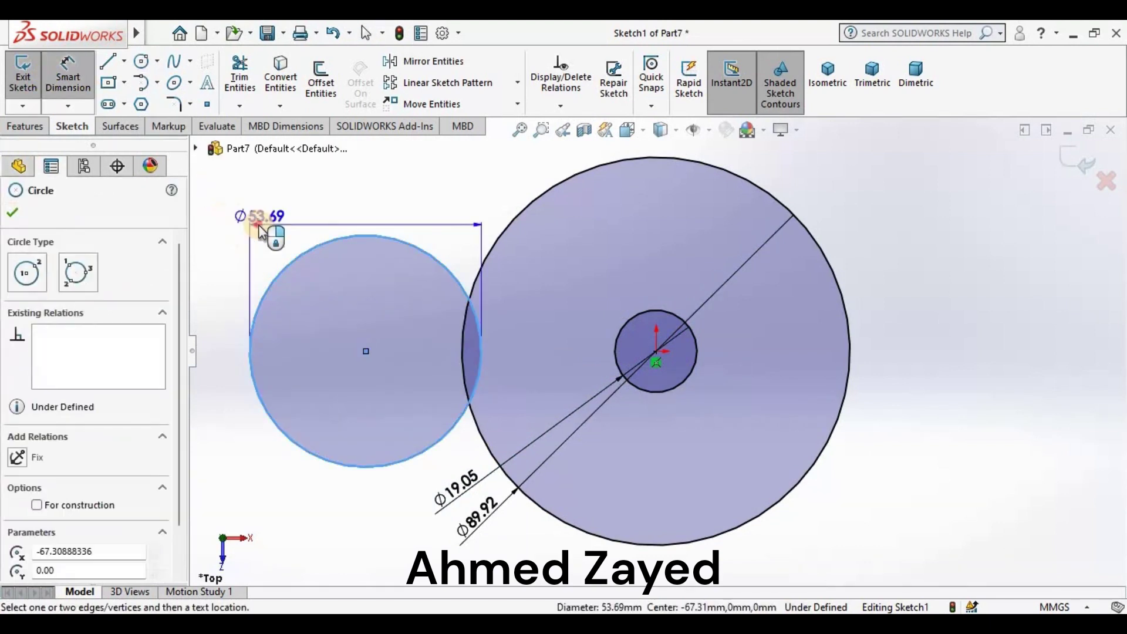
{"action": "left_click", "coordinate": [261, 230]}
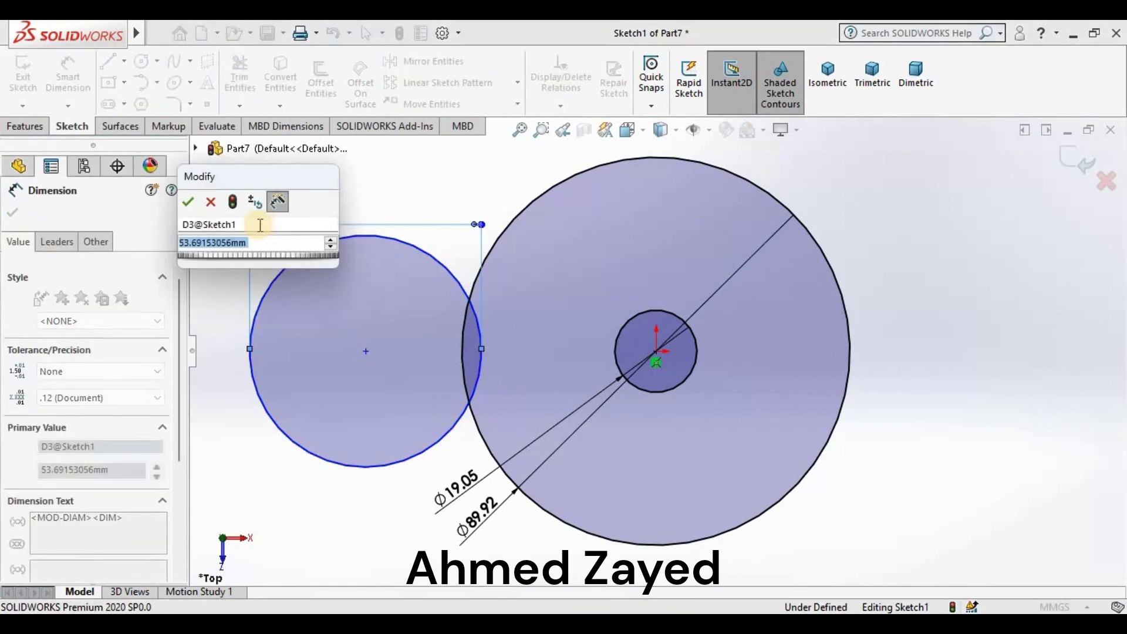
{"action": "type", "text": "44"}
{"action": "type", "text": ".9"}
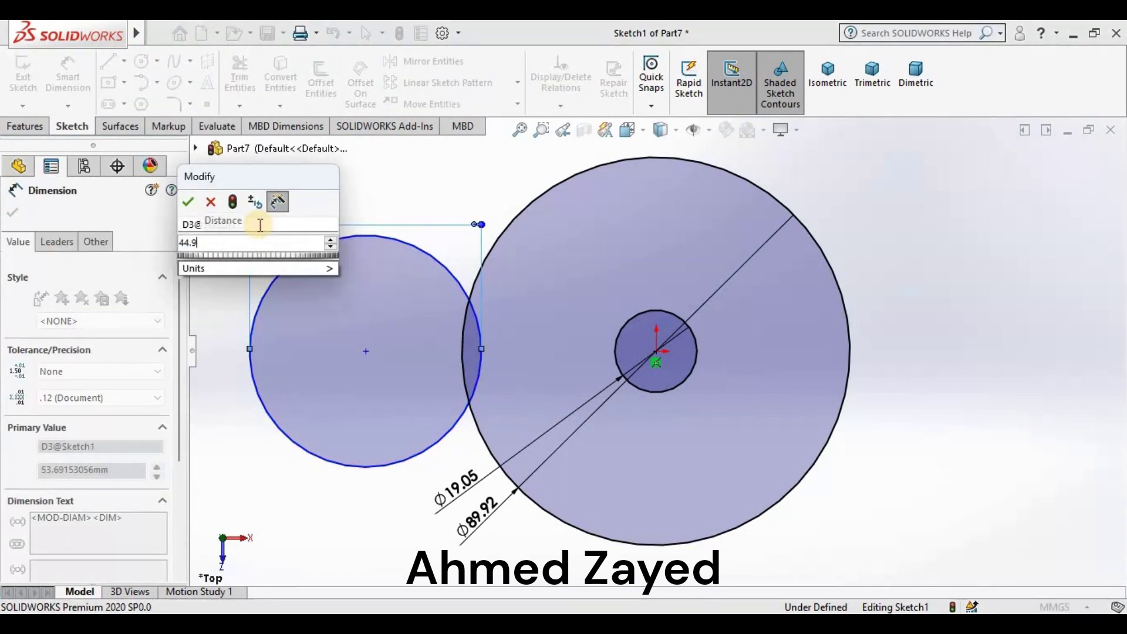
{"action": "type", "text": "6*2"}
{"action": "key", "text": "Return"}
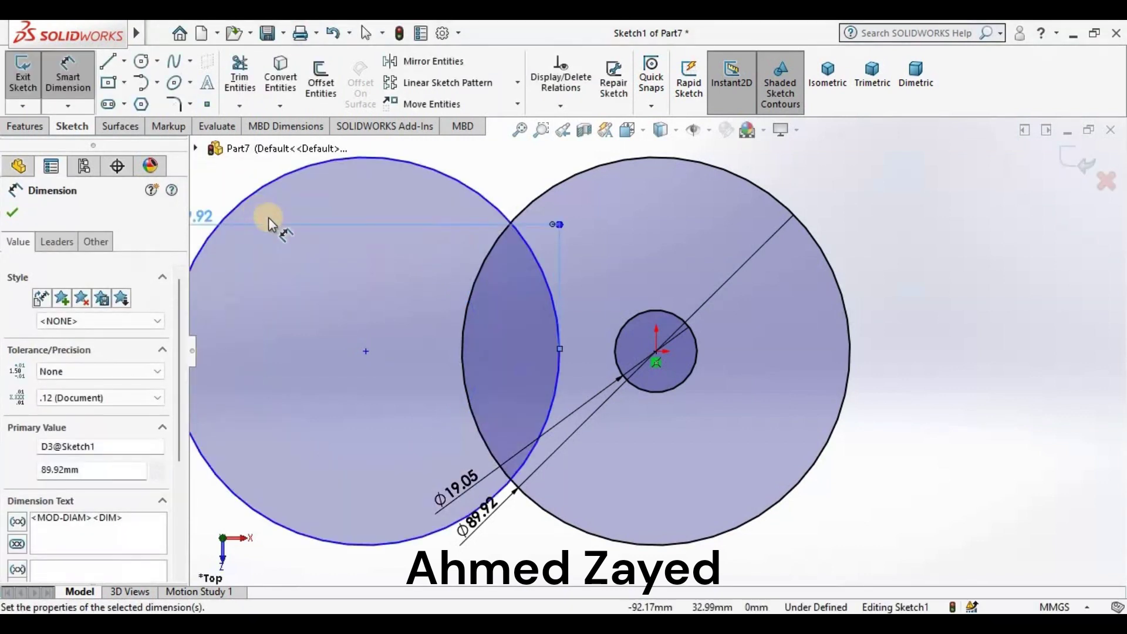
Dimension the distance between the two circle centres as 72.96 mm
{"action": "left_click", "coordinate": [739, 360]}
{"action": "left_click", "coordinate": [644, 382]}
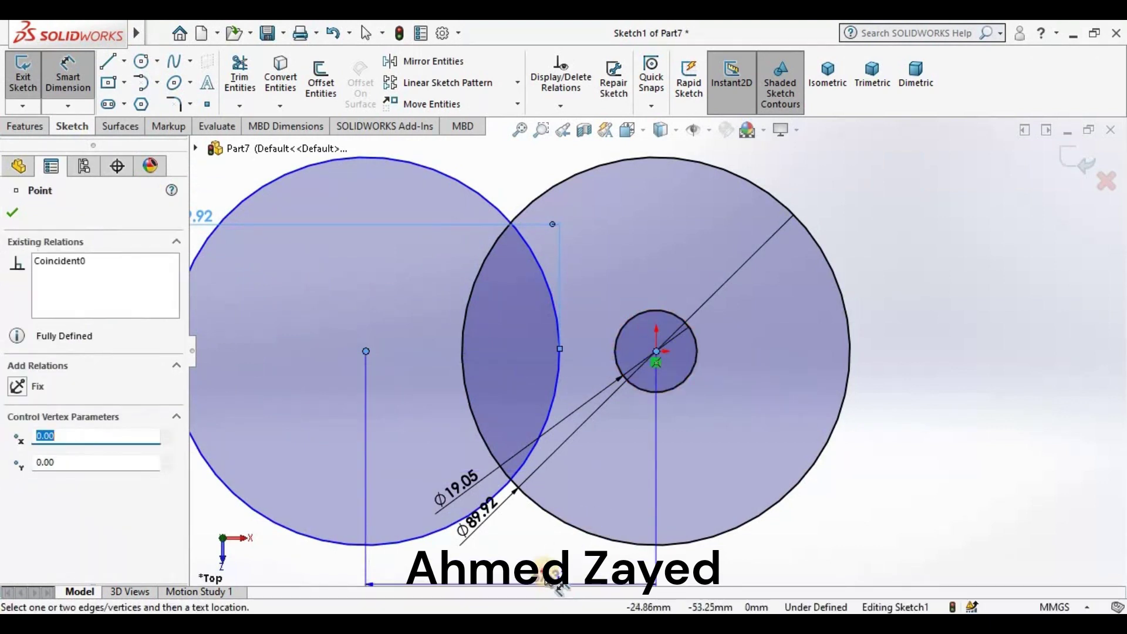
{"action": "left_click", "coordinate": [545, 568]}
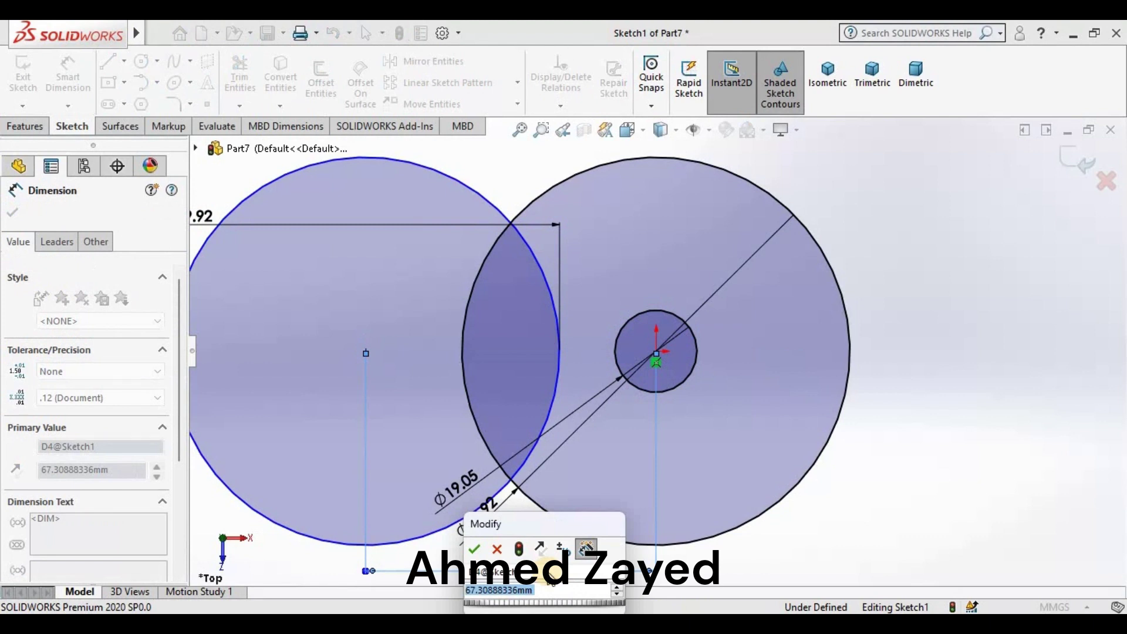
{"action": "type", "text": "72.96"}
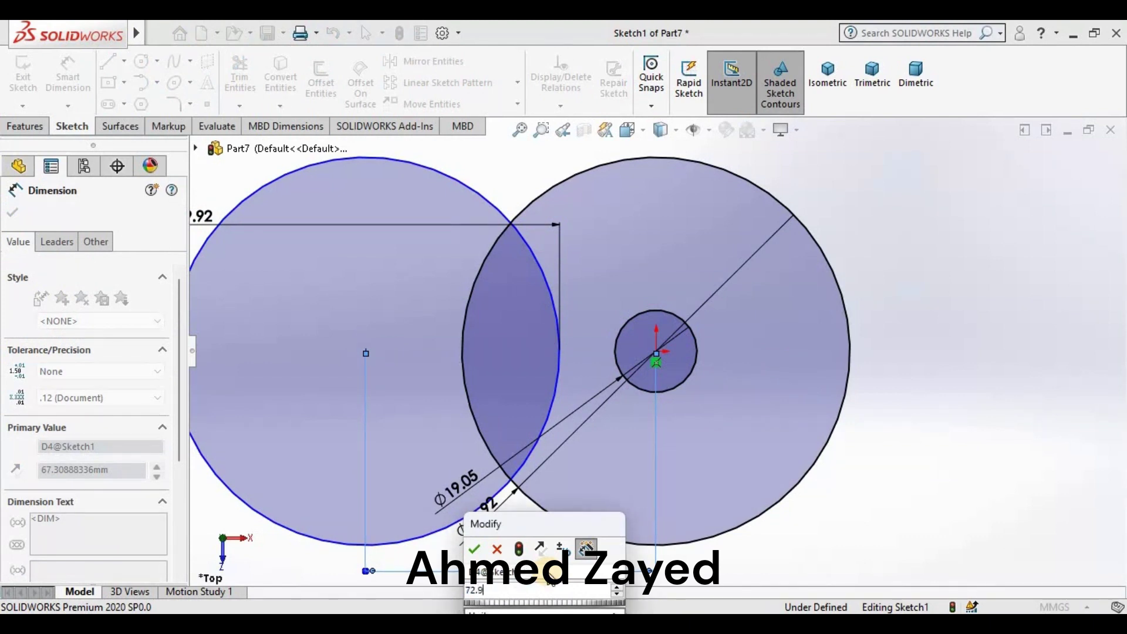
{"action": "left_click", "coordinate": [474, 549]}
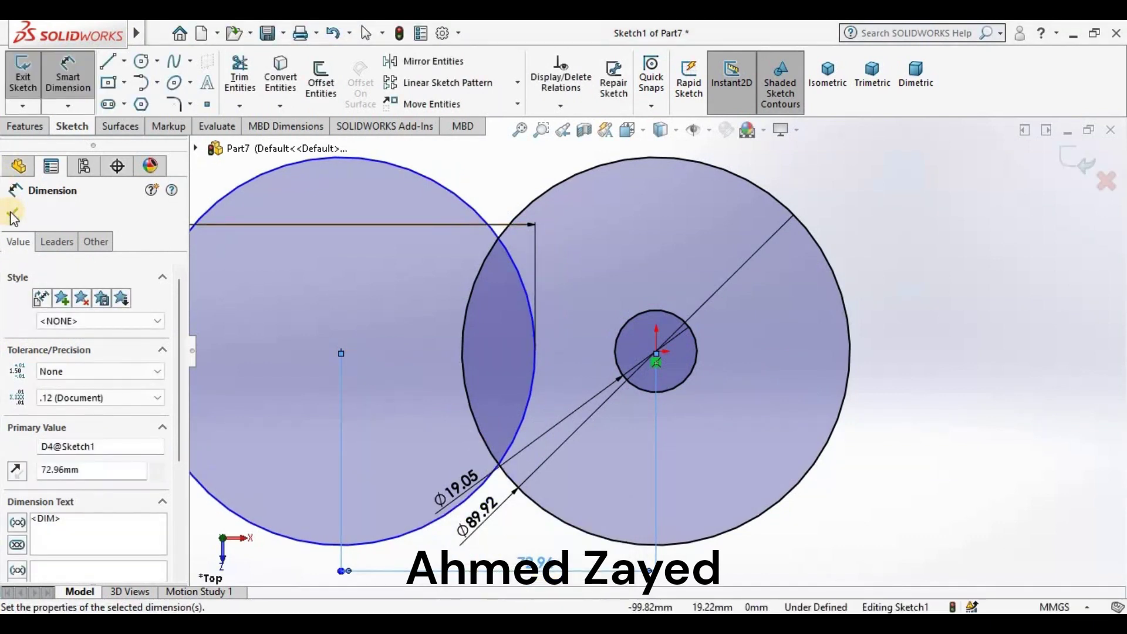
{"action": "key", "text": "Escape"}
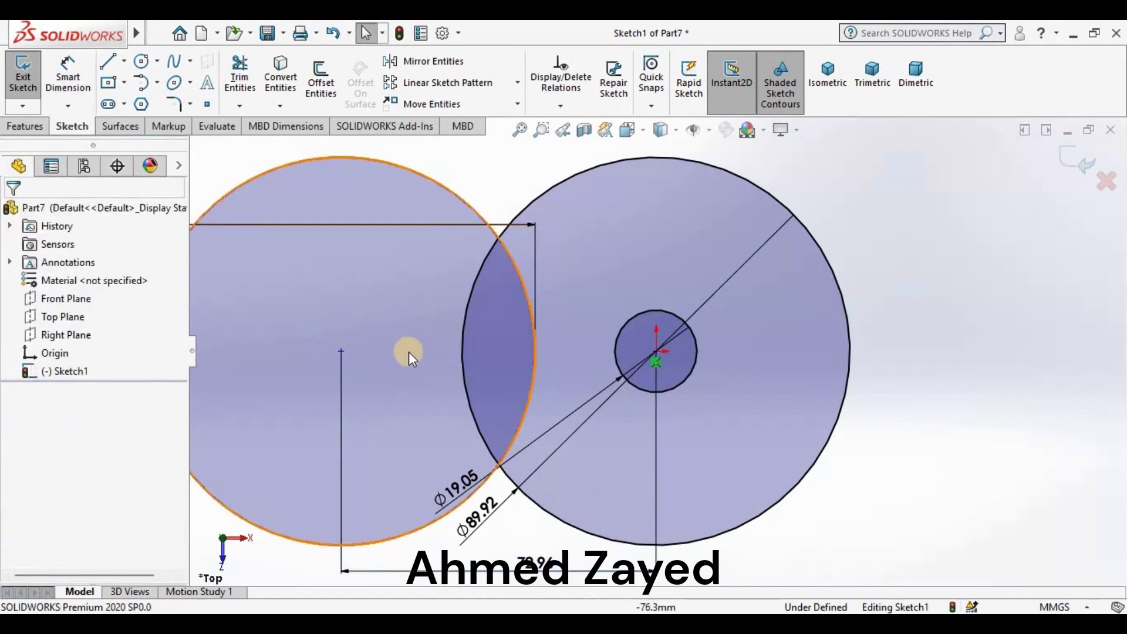
Constrain the left circle's centre horizontally level with the origin circles' centre
{"action": "key", "text": "f"}
{"action": "left_click", "coordinate": [484, 348]}
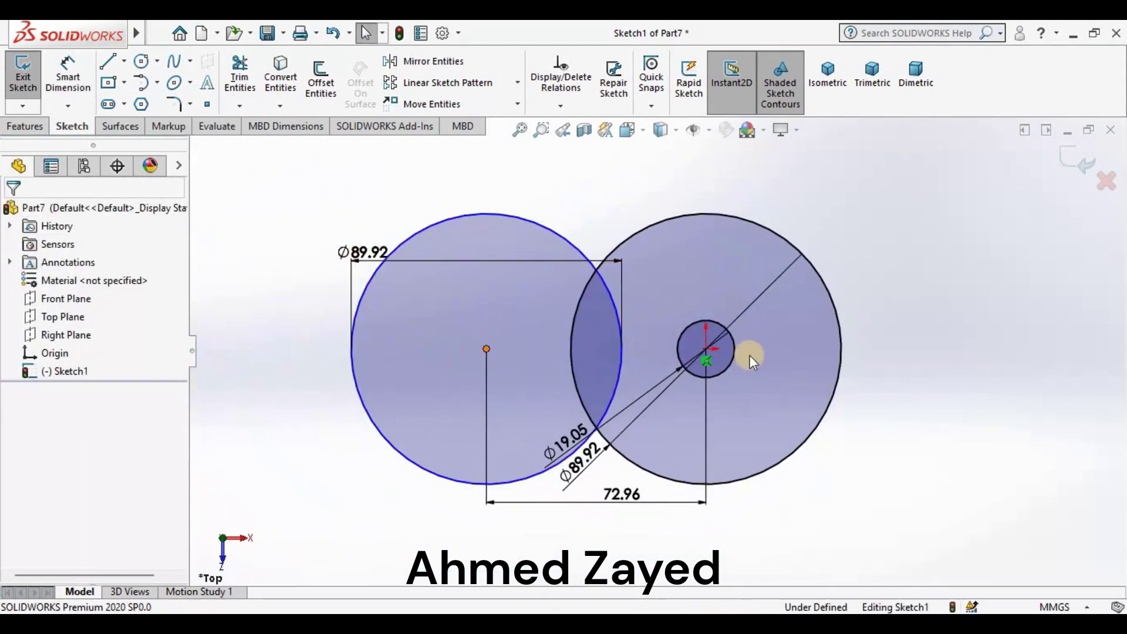
{"action": "left_click", "coordinate": [706, 349], "text": "ctrl"}
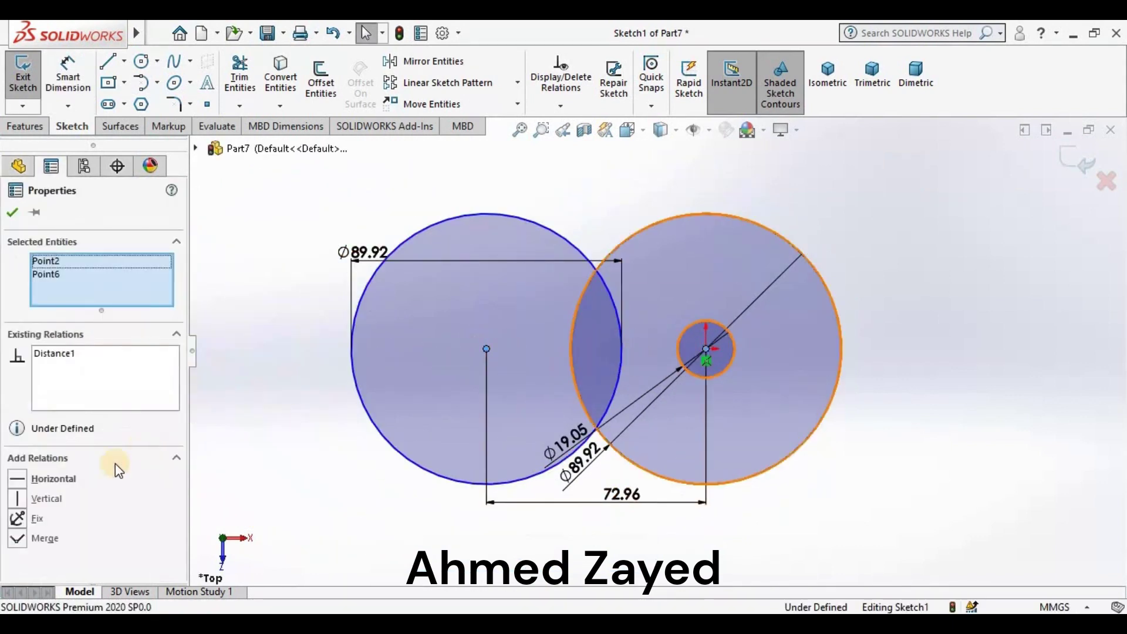
{"action": "left_click", "coordinate": [17, 479]}
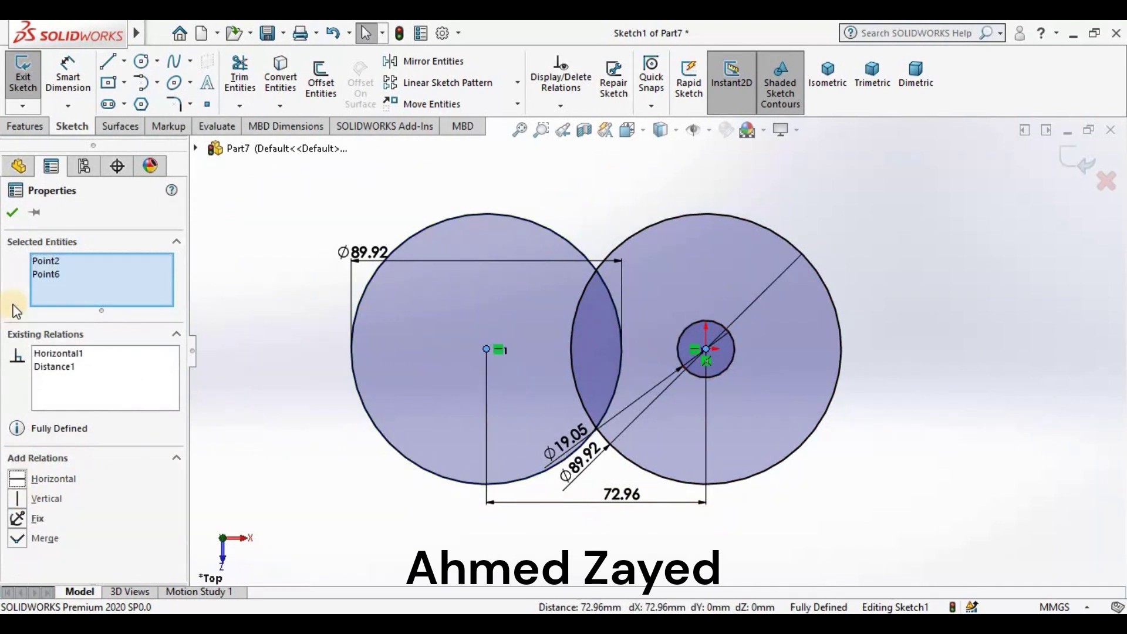
{"action": "left_click", "coordinate": [12, 212]}
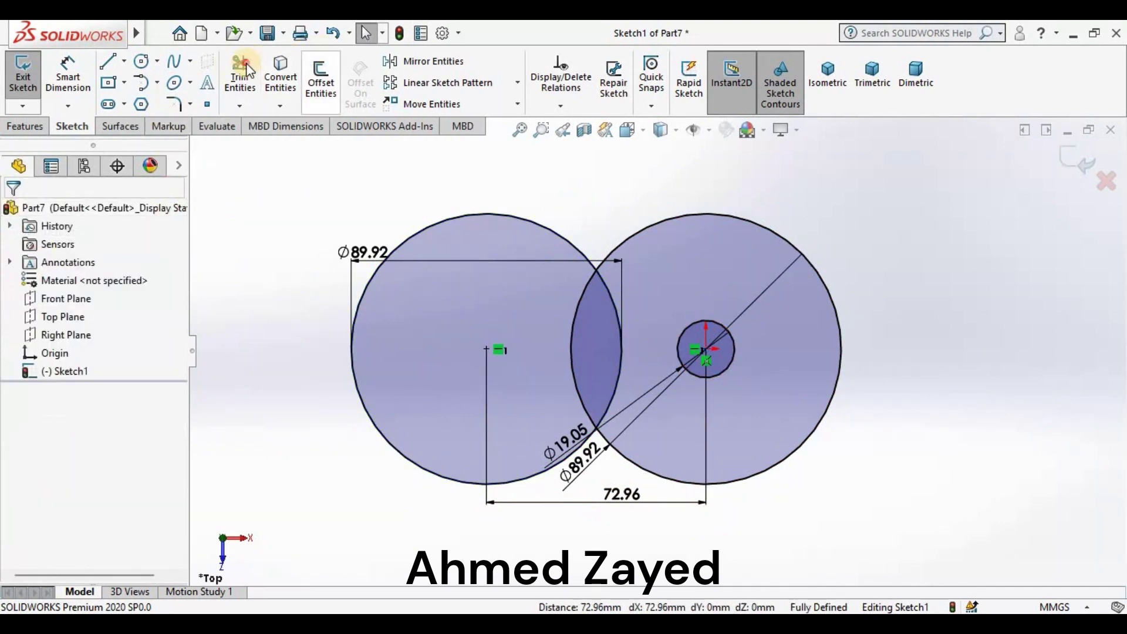
Trim the overlapping arcs to form the notch, then move the Ø89.92 dimension left
{"action": "key", "text": "t"}
{"action": "left_click_drag", "start_coordinate": [441, 161], "coordinate": [468, 237]}
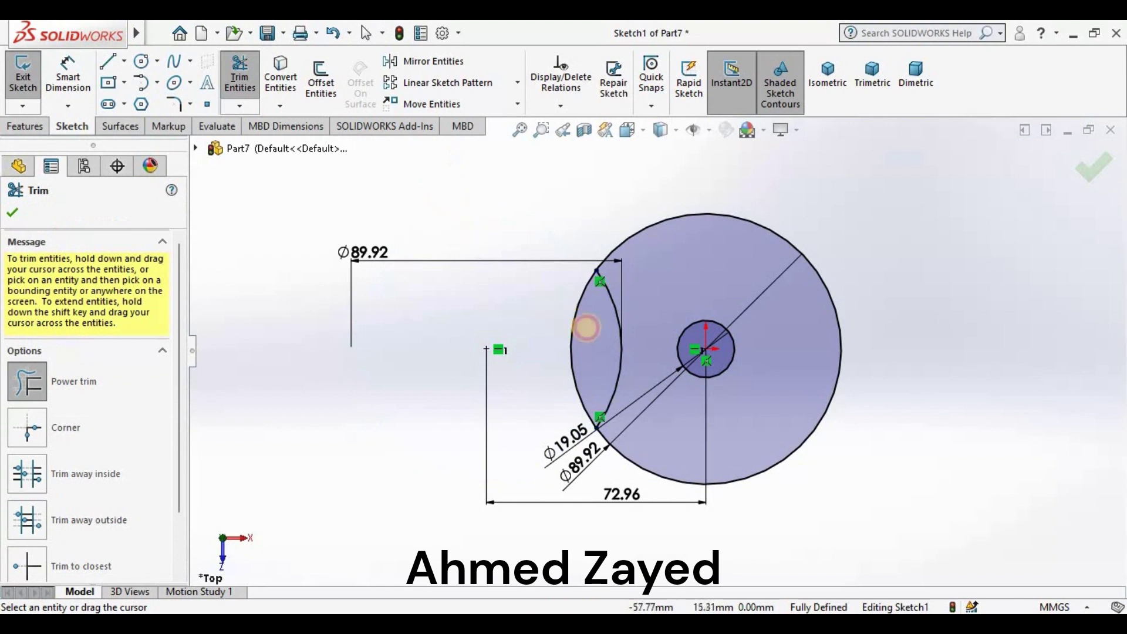
{"action": "left_click_drag", "start_coordinate": [546, 306], "coordinate": [574, 321]}
{"action": "key", "text": "Escape"}
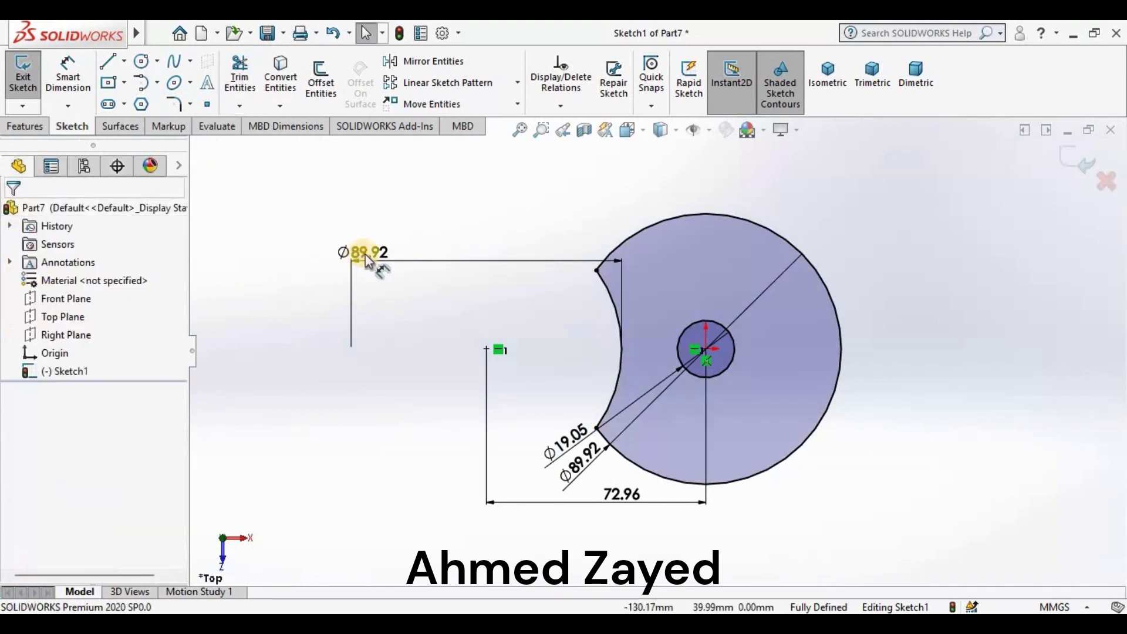
{"action": "left_click_drag", "start_coordinate": [364, 252], "coordinate": [345, 352]}
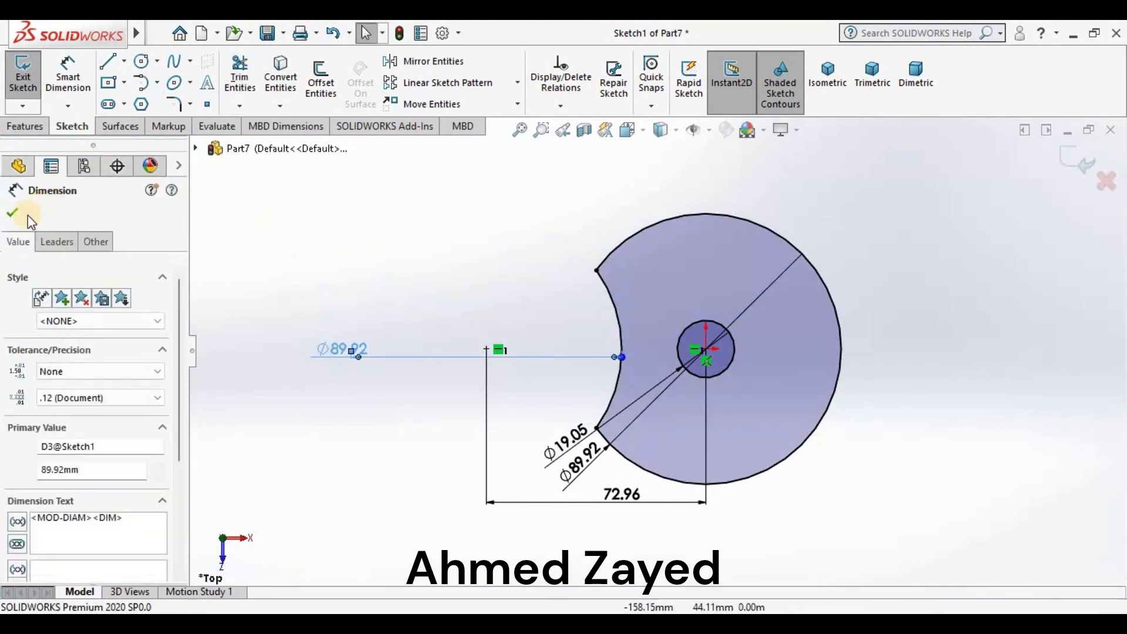
{"action": "left_click", "coordinate": [26, 212]}
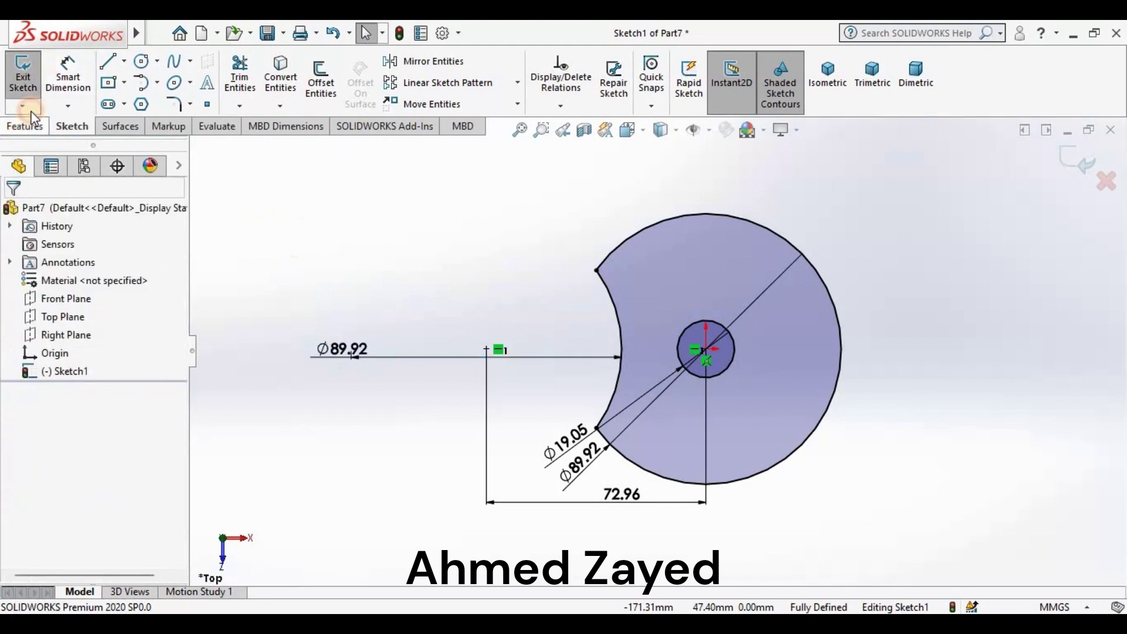
Extrude the notched disc sketch to a depth of 7.62 mm as Boss-Extrude1
{"action": "left_click", "coordinate": [24, 128]}
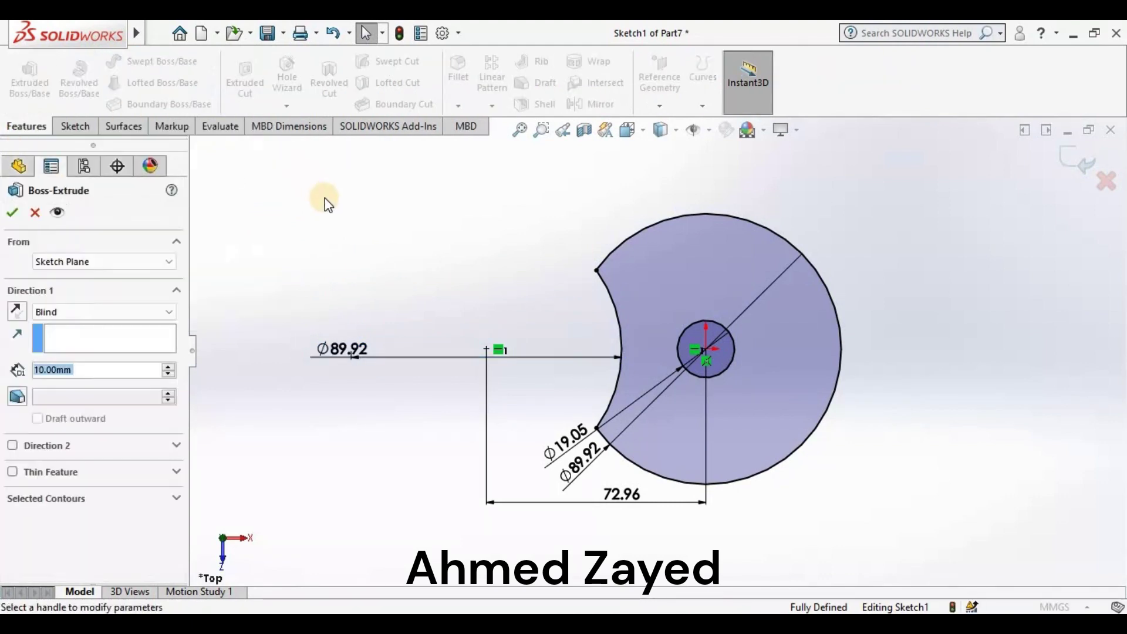
{"action": "double_click", "coordinate": [87, 369]}
{"action": "type", "text": "7"}
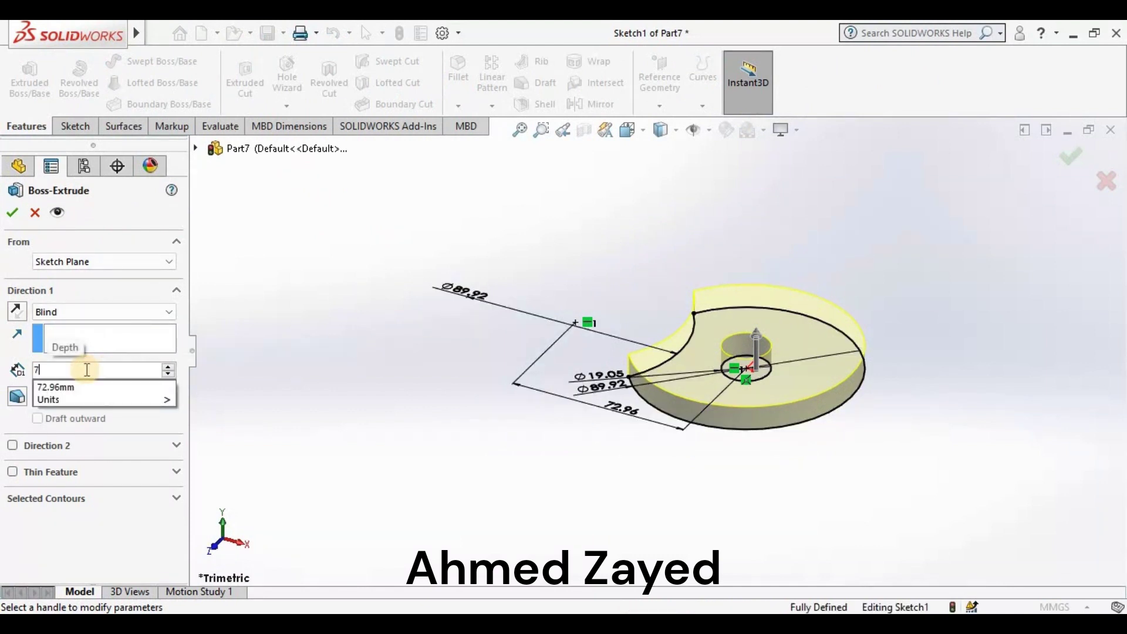
{"action": "type", "text": ".62"}
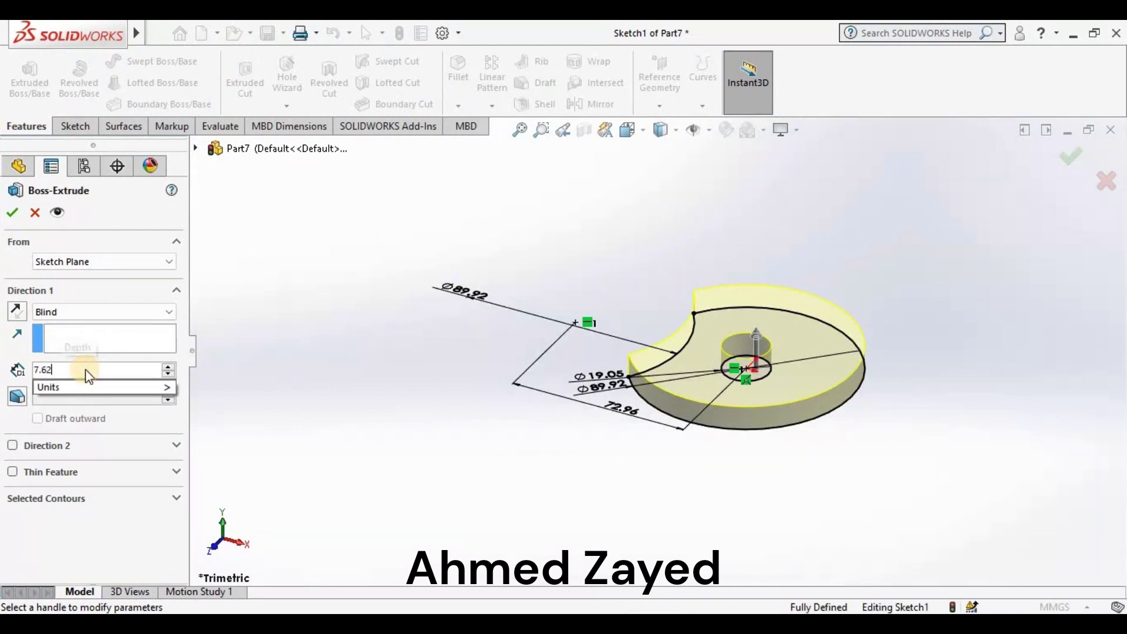
{"action": "key", "text": "Return"}
{"action": "left_click", "coordinate": [14, 212]}
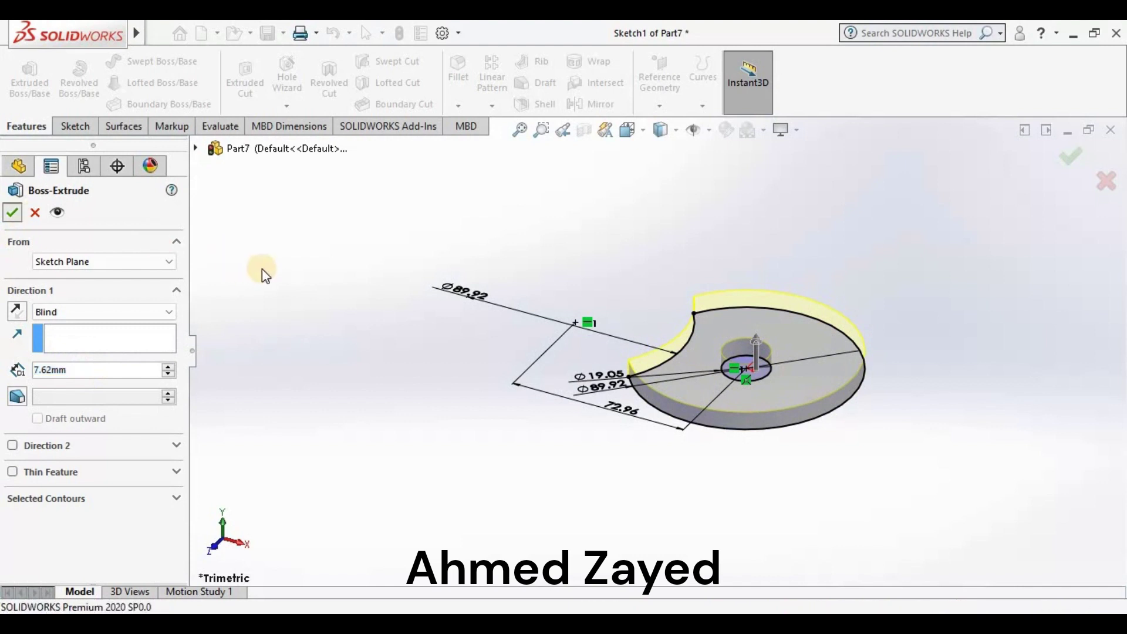
{"action": "left_click", "coordinate": [469, 280]}
Orbit the disc, then set the view to Isometric
{"action": "right_click", "coordinate": [470, 277]}
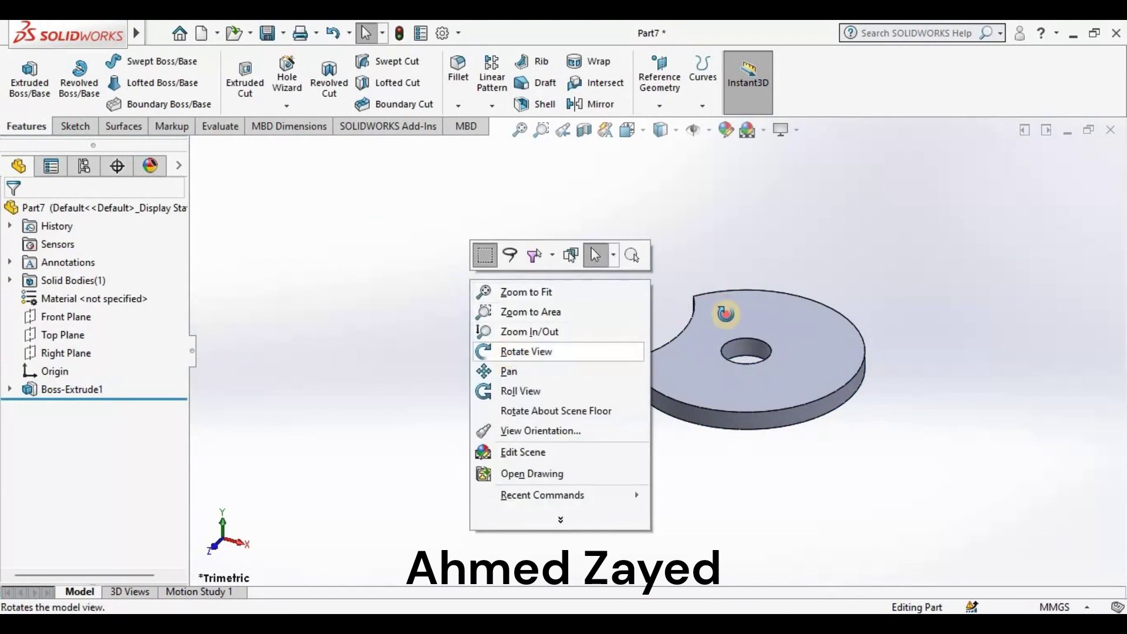
{"action": "left_click", "coordinate": [516, 352]}
{"action": "mouse_move", "coordinate": [729, 415]}
{"action": "left_mouse_down"}
{"action": "mouse_move", "coordinate": [569, 297]}
{"action": "mouse_move", "coordinate": [533, 156]}
{"action": "mouse_move", "coordinate": [689, 135]}
{"action": "left_mouse_up"}
{"action": "left_click", "coordinate": [645, 131]}
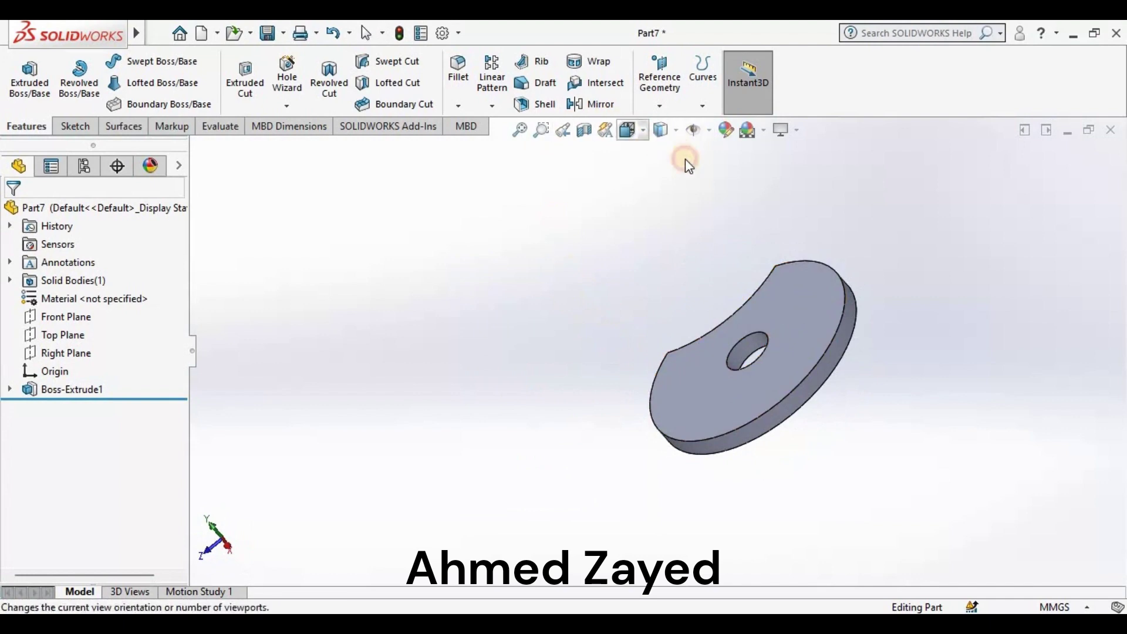
{"action": "left_click", "coordinate": [706, 175]}
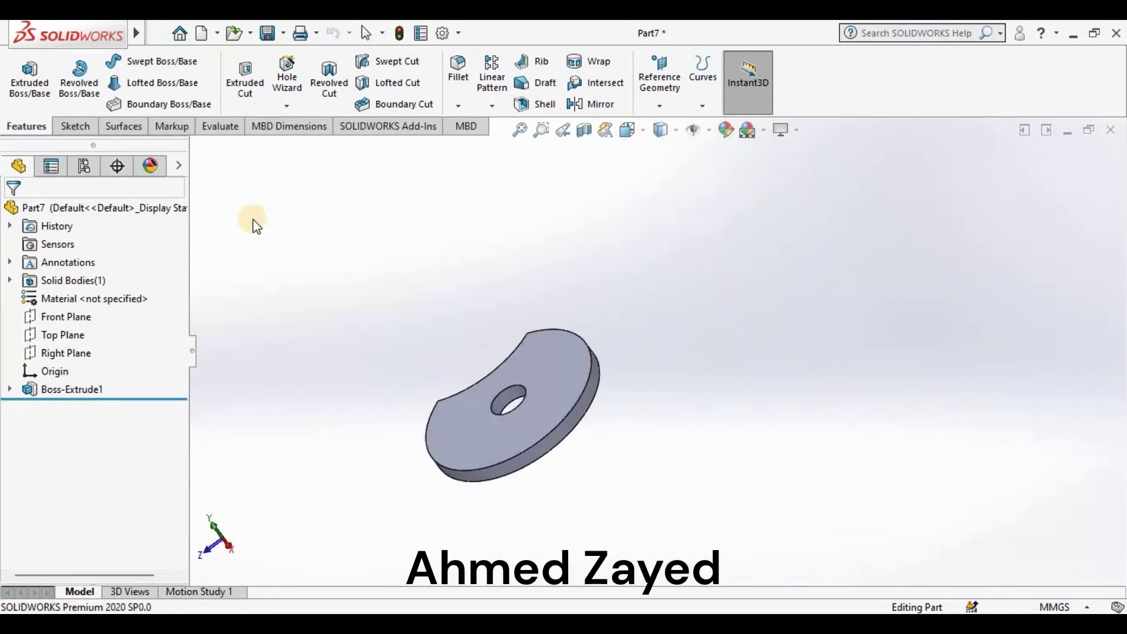
Apply a dark grey appearance to the whole disc part
{"action": "left_click", "coordinate": [735, 131]}
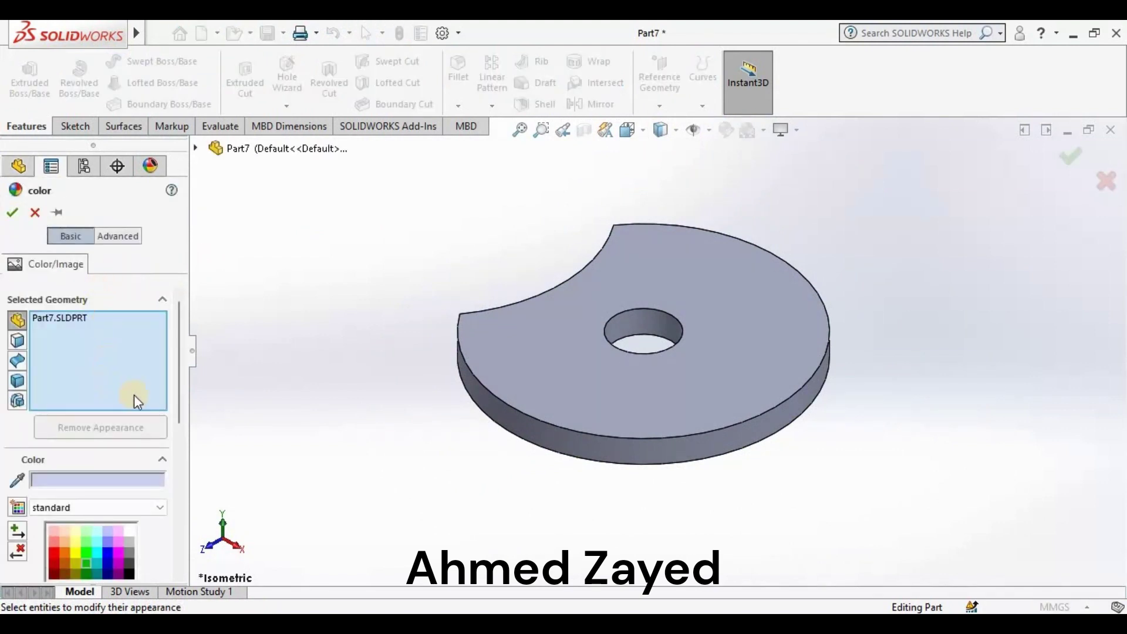
{"action": "scroll", "coordinate": [182, 405], "scroll_direction": "down", "scroll_amount": 3}
{"action": "scroll", "coordinate": [182, 405], "scroll_direction": "down", "scroll_amount": 3}
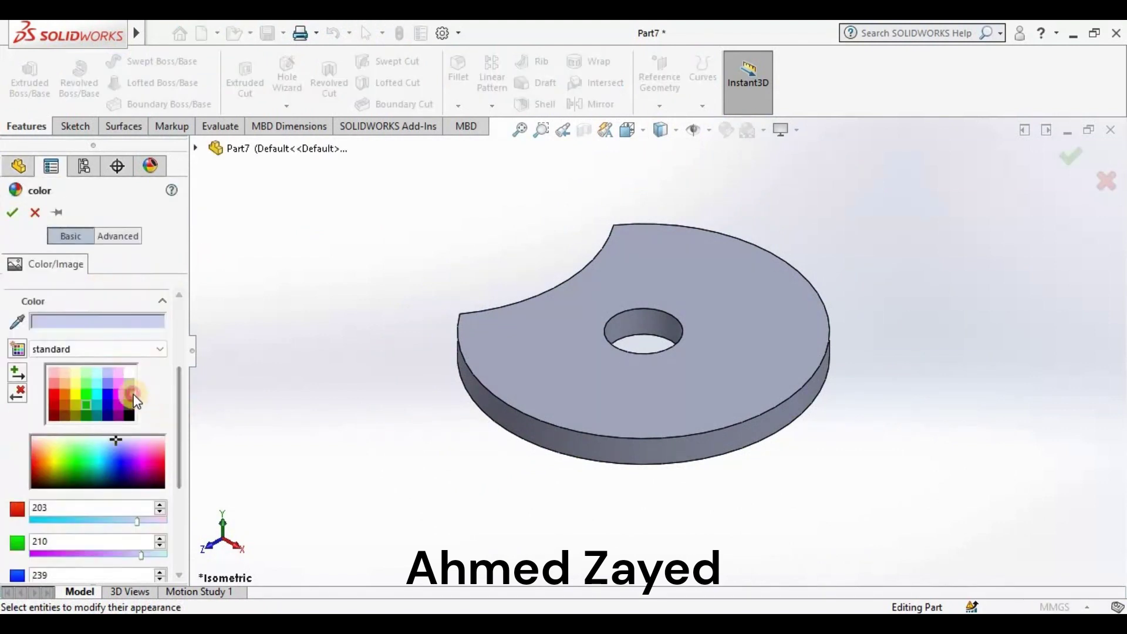
{"action": "left_click", "coordinate": [129, 394]}
{"action": "left_click", "coordinate": [14, 213]}
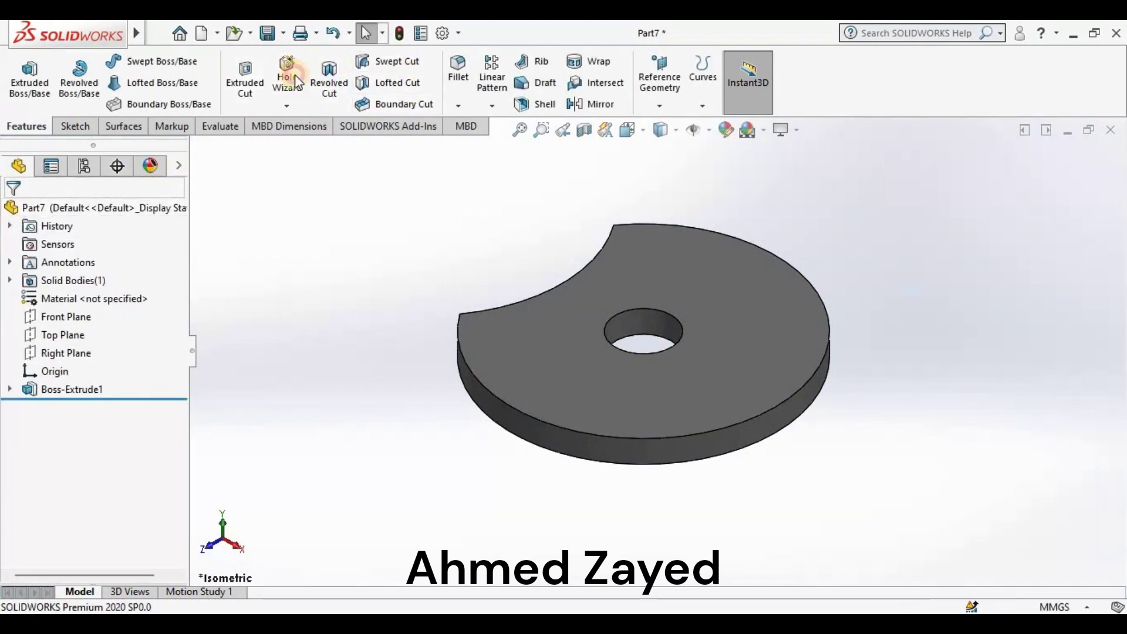
Save the disc as Part4.SLDPRT, then create a new blank part
{"action": "key", "text": "ctrl+s"}
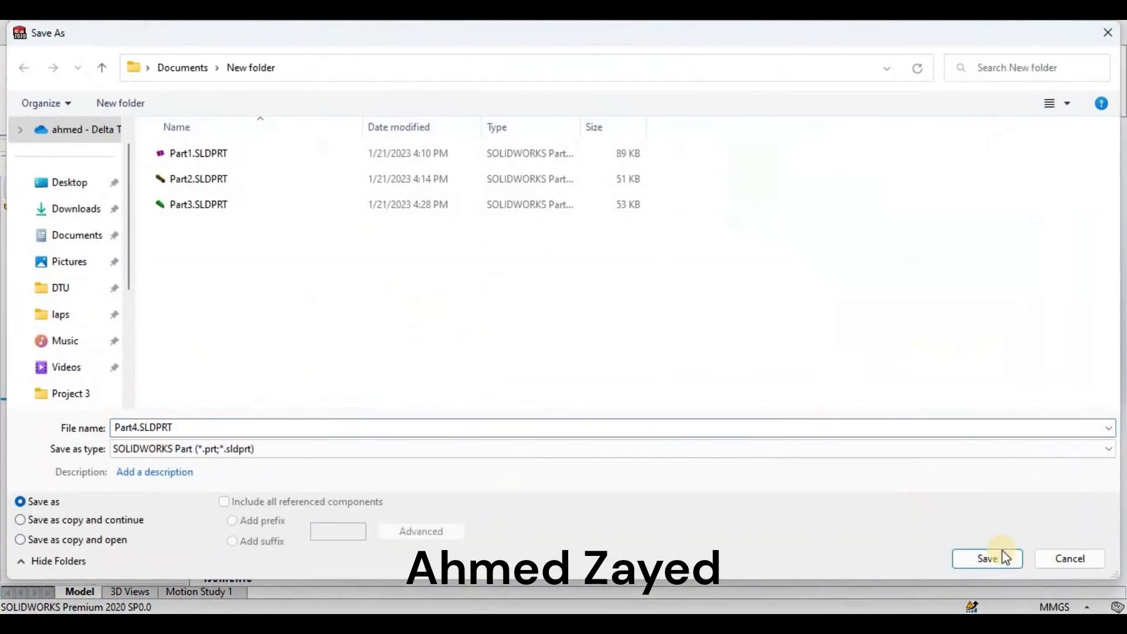
{"action": "left_click", "coordinate": [1002, 559]}
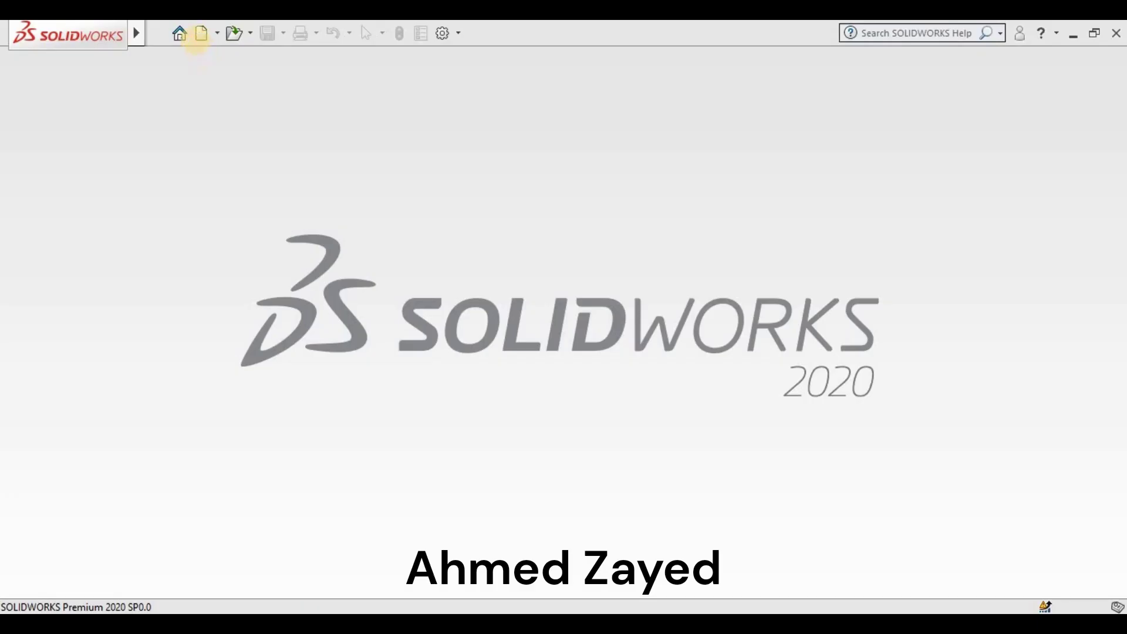
{"action": "left_click", "coordinate": [207, 46]}
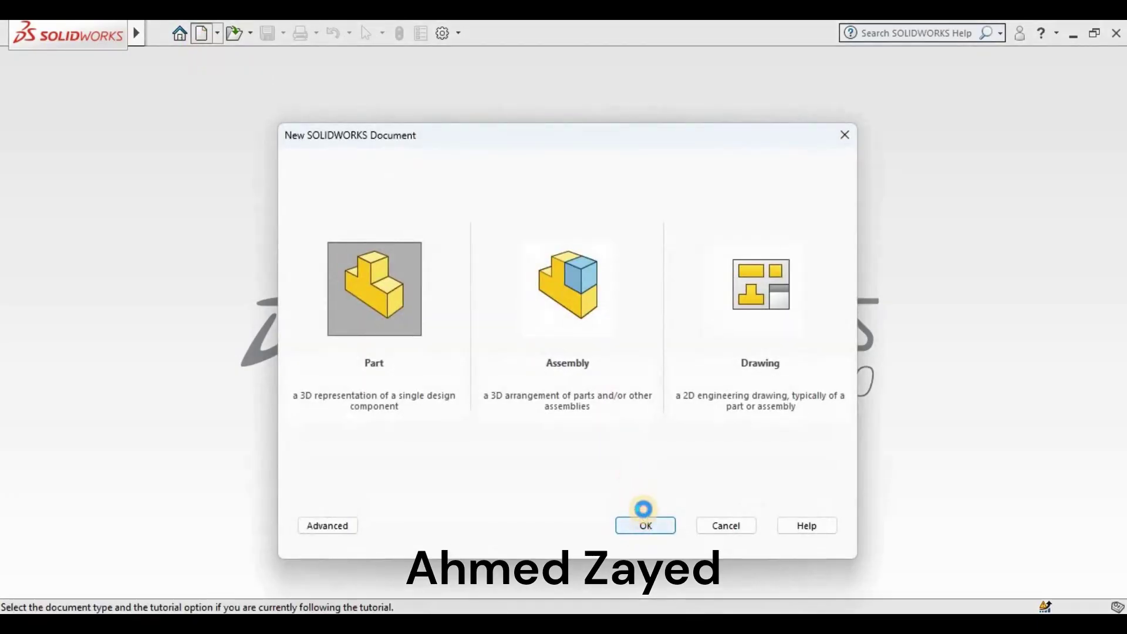
{"action": "left_click", "coordinate": [644, 509]}
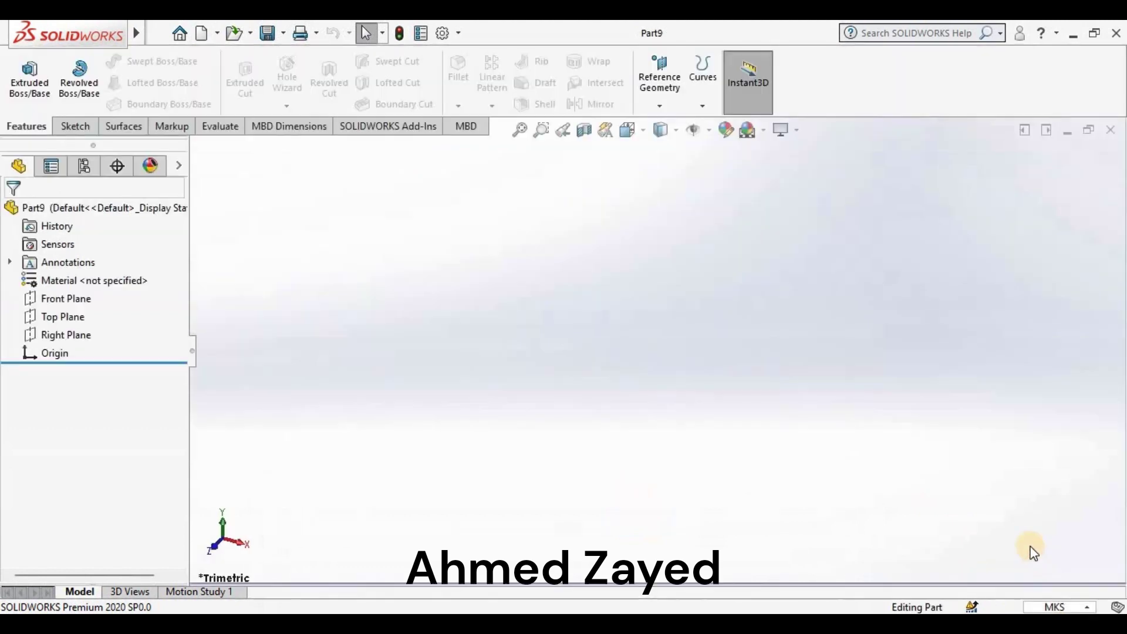
Set units to MMGS and draw an origin-centred circle in a Top Plane sketch
{"action": "left_click", "coordinate": [1055, 606]}
{"action": "left_click", "coordinate": [992, 536]}
{"action": "left_click", "coordinate": [59, 316]}
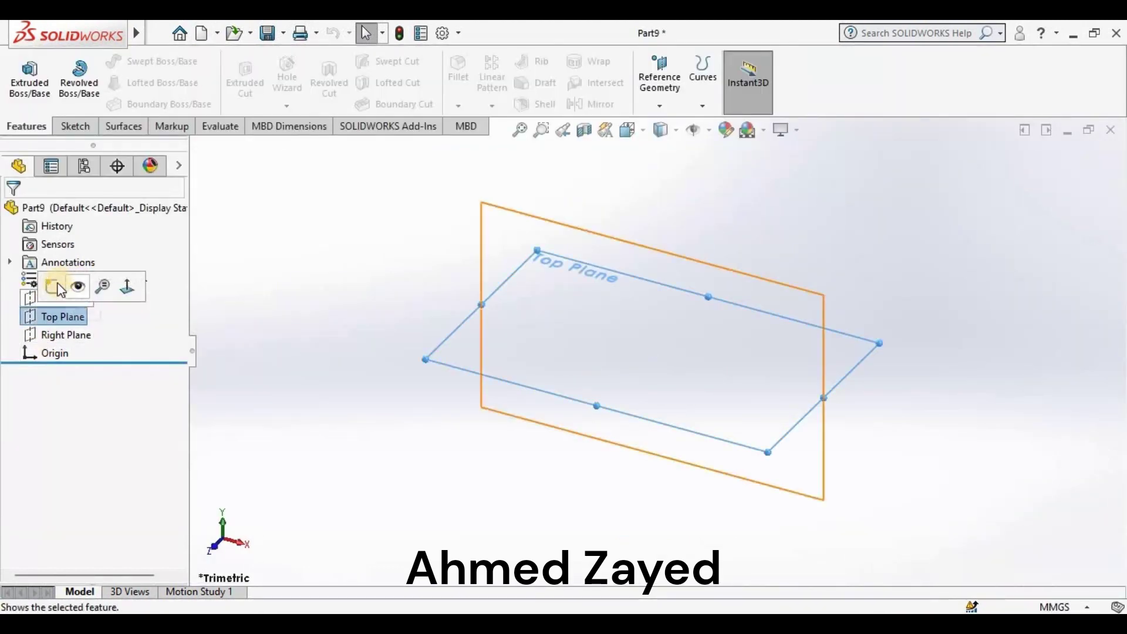
{"action": "left_click", "coordinate": [54, 286]}
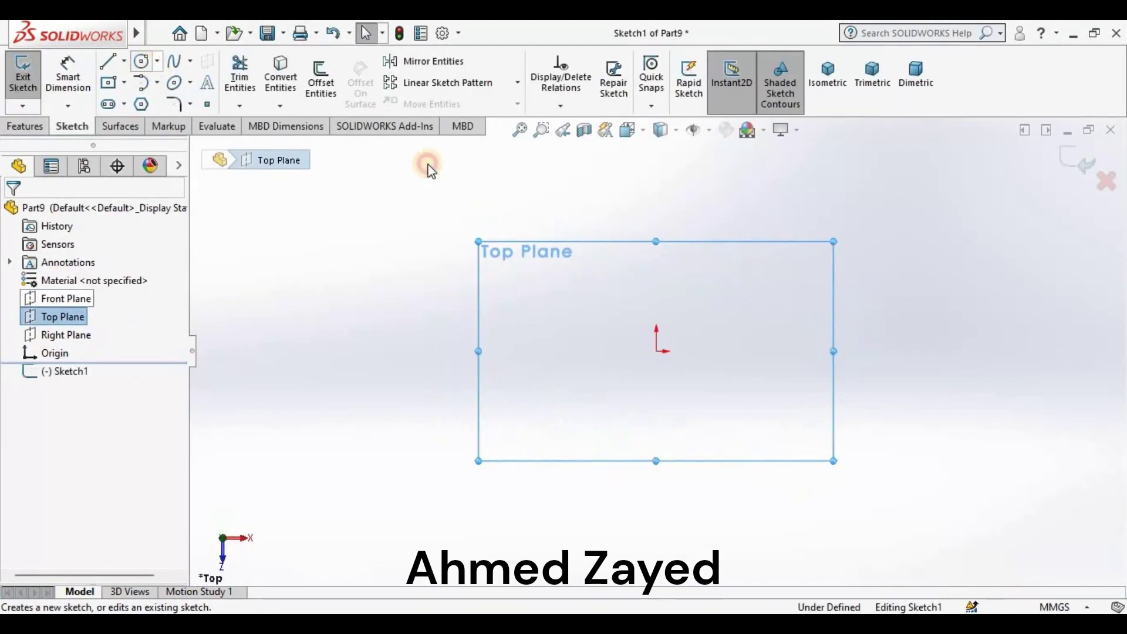
{"action": "key", "text": "c"}
{"action": "left_click", "coordinate": [656, 351]}
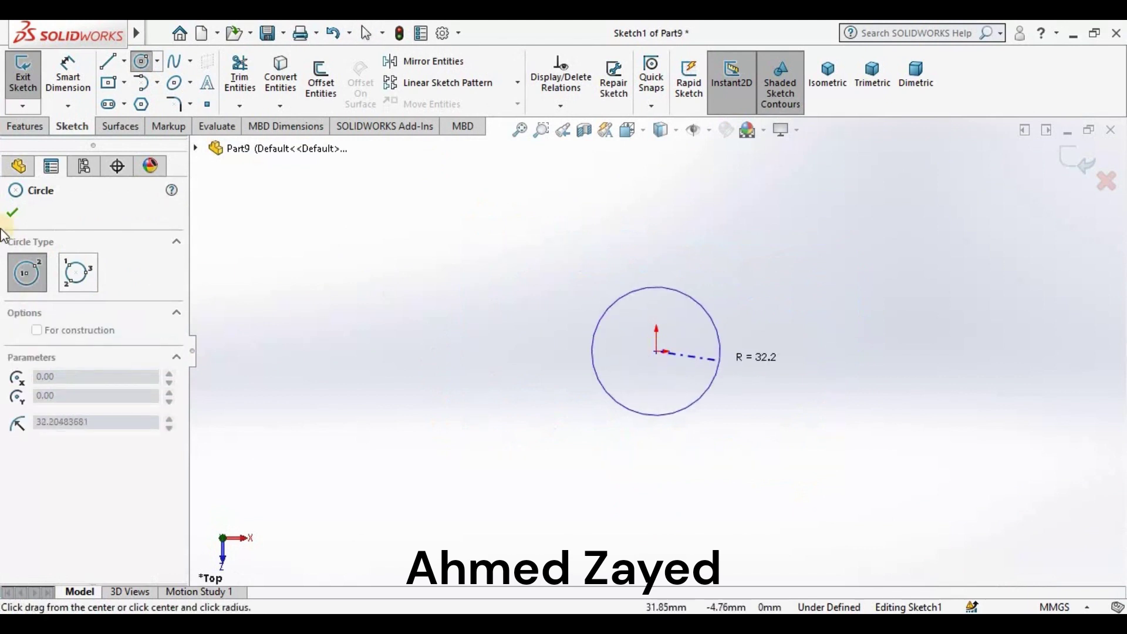
{"action": "left_click", "coordinate": [720, 352]}
Dimension the circle's diameter to 9.53 mm
{"action": "left_click", "coordinate": [68, 75]}
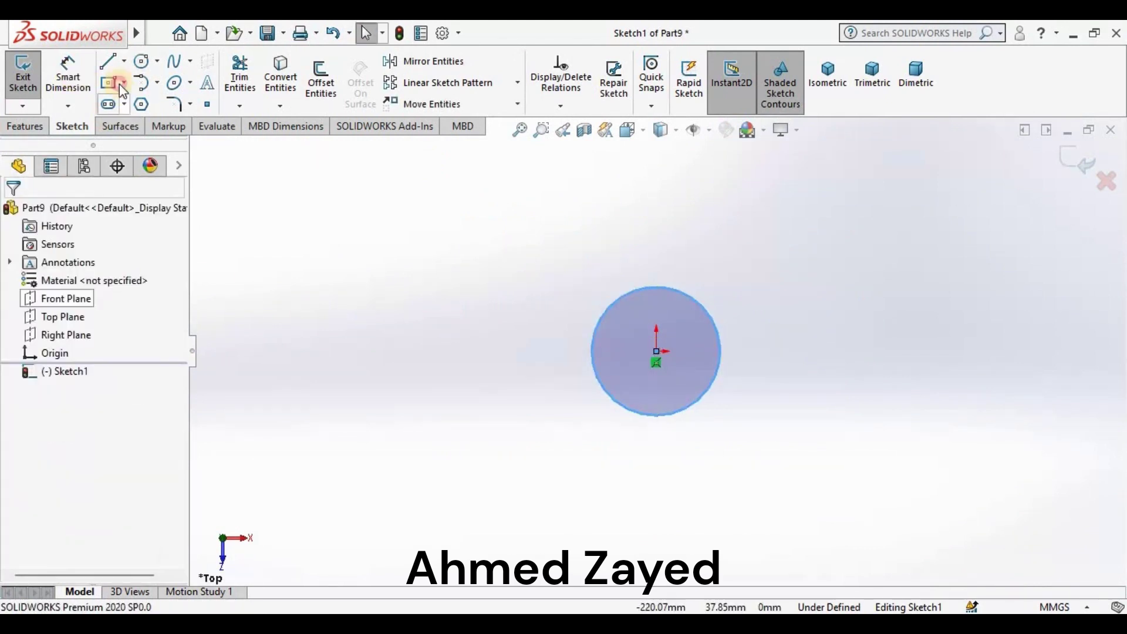
{"action": "left_click", "coordinate": [679, 294]}
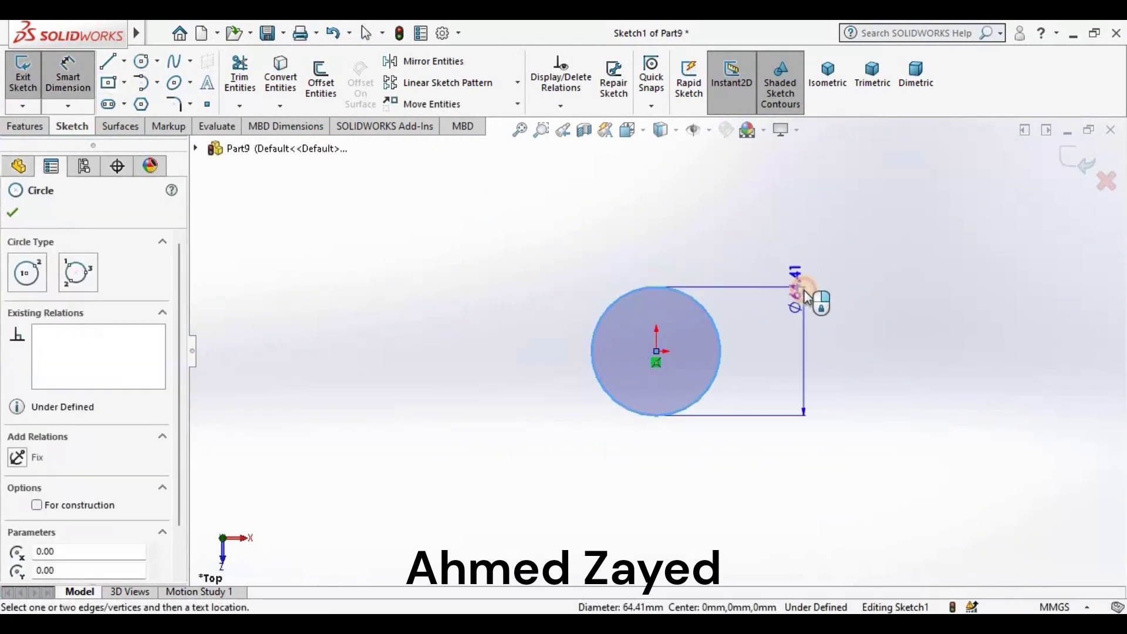
{"action": "left_click", "coordinate": [804, 292]}
{"action": "type", "text": "9"}
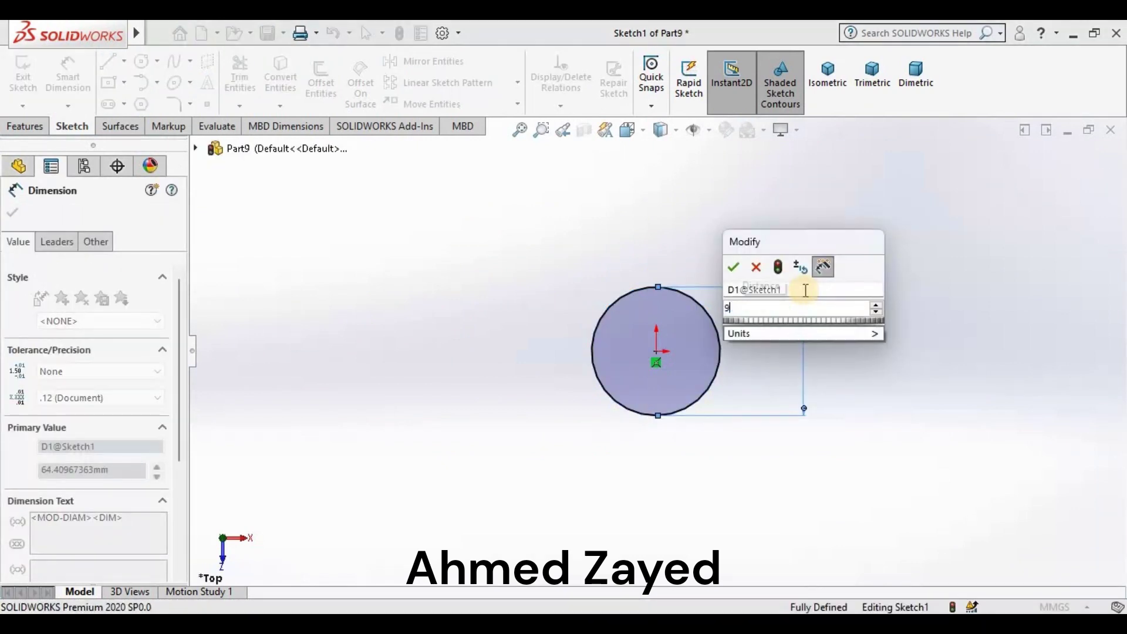
{"action": "type", "text": ".53"}
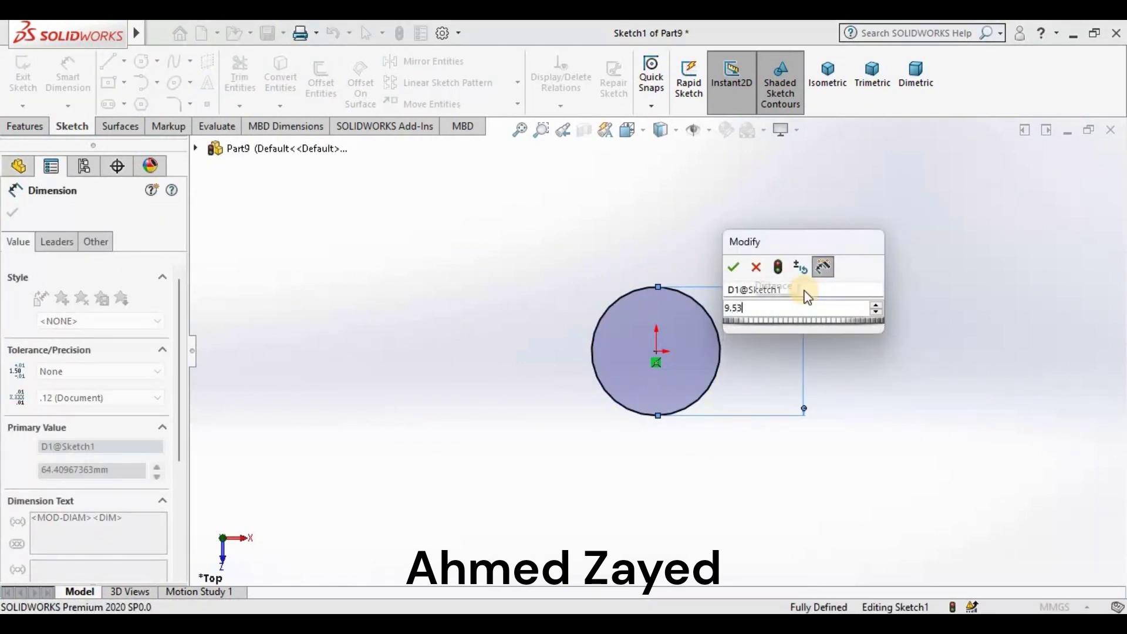
{"action": "key", "text": "Return"}
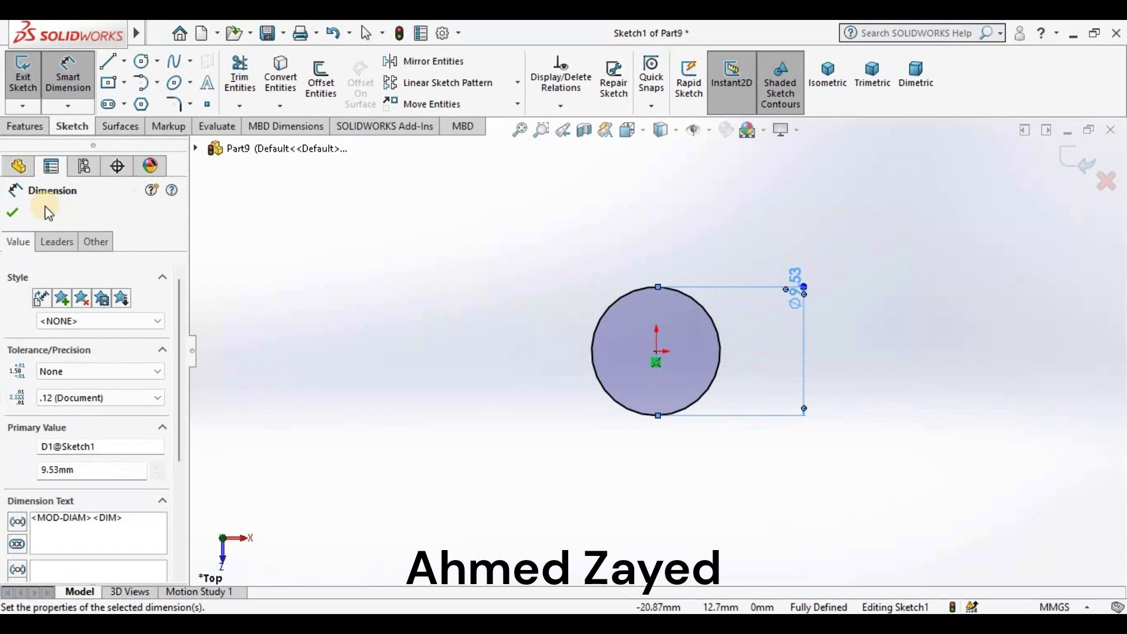
{"action": "left_click", "coordinate": [38, 134]}
Extrude the Ø9.53 circle 15.24 mm into a solid cylinder
{"action": "left_click", "coordinate": [29, 76]}
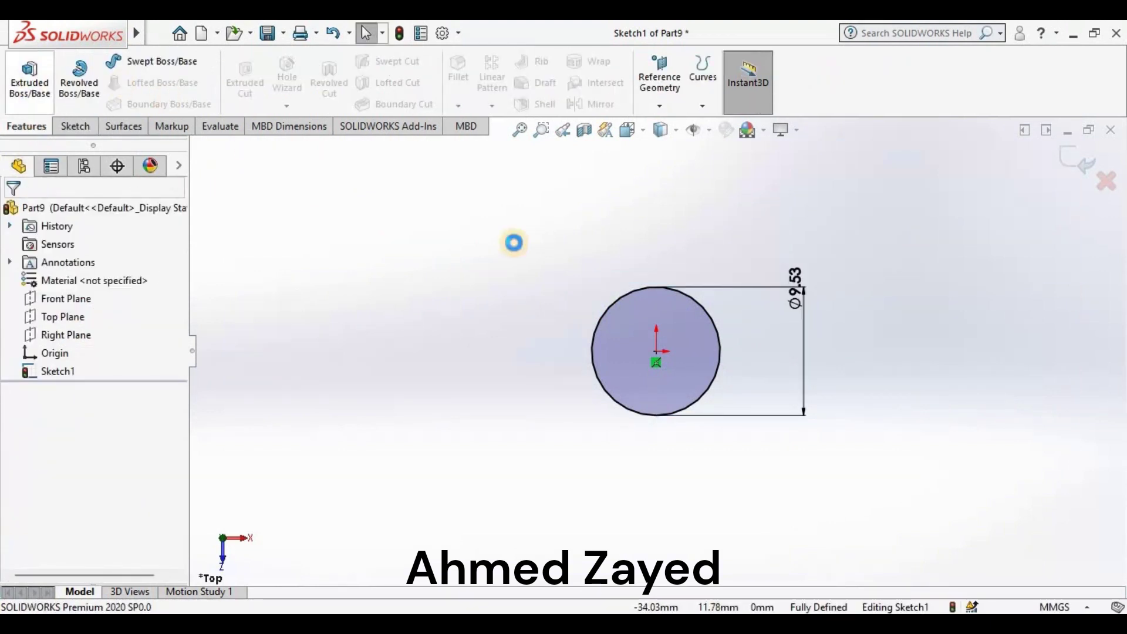
{"action": "type", "text": "15"}
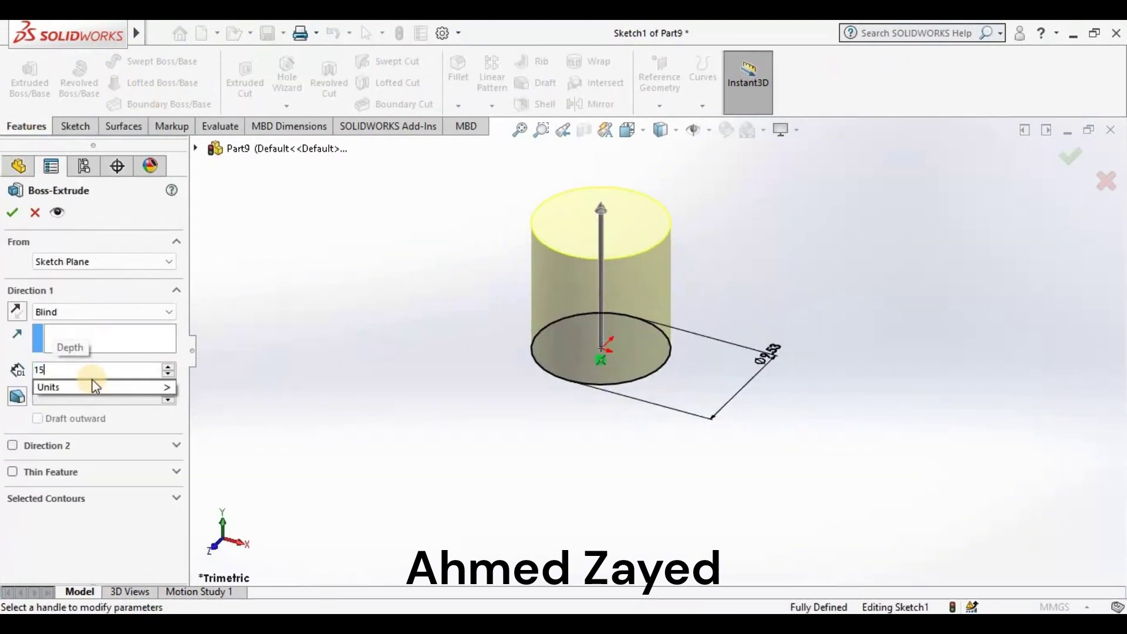
{"action": "type", "text": ".24"}
{"action": "key", "text": "Return"}
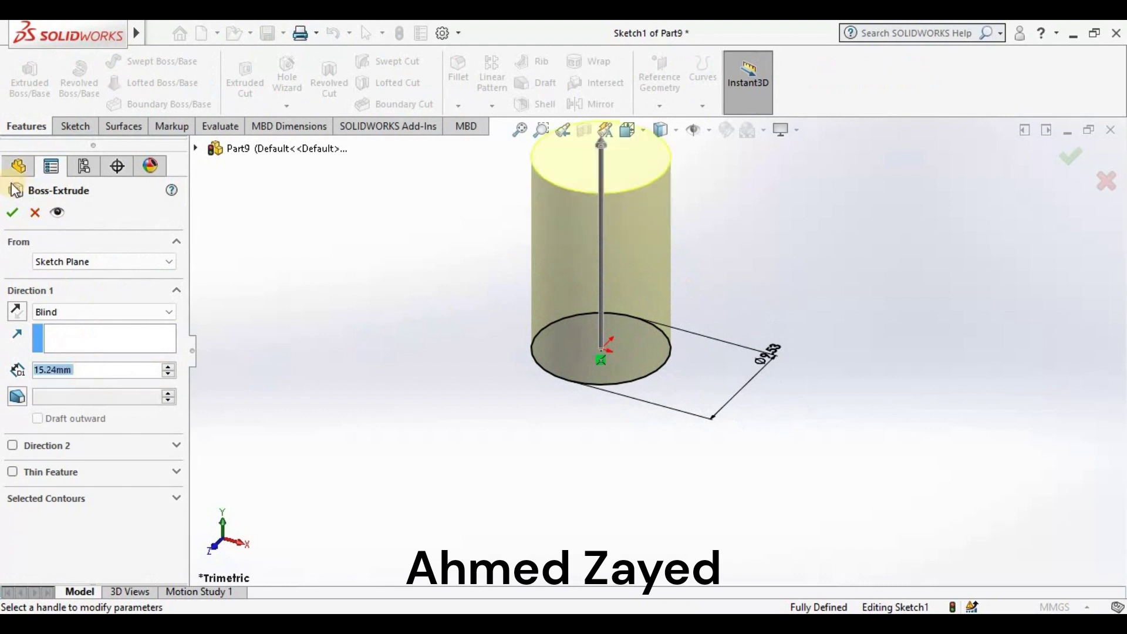
{"action": "key", "text": "Return"}
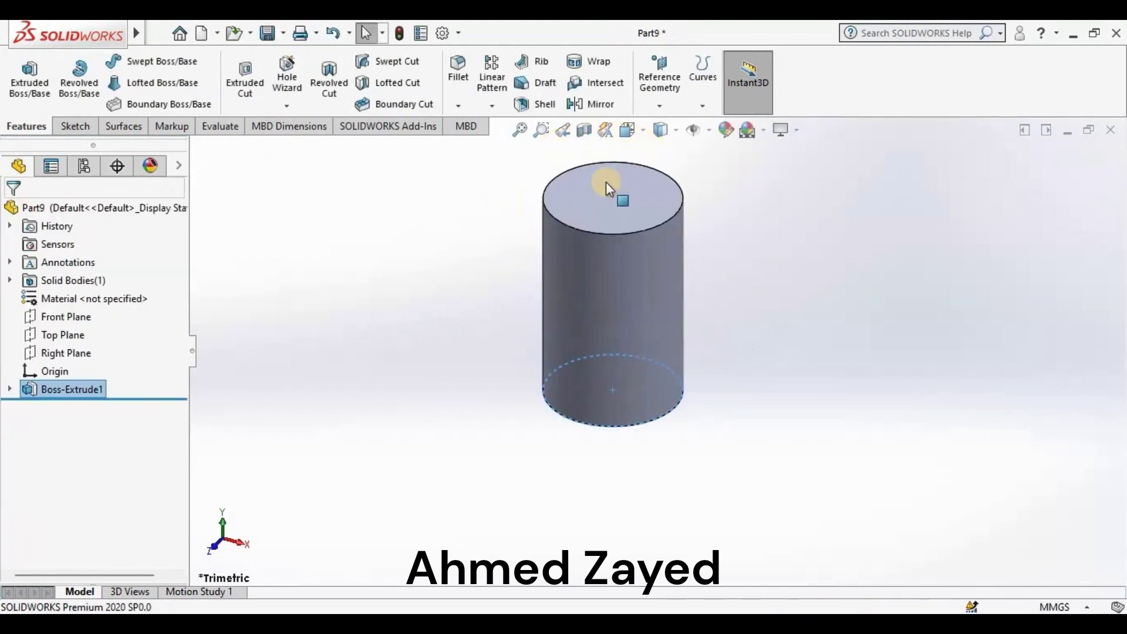
Orbit the cylinder, then switch to the Isometric view
{"action": "right_click", "coordinate": [335, 211]}
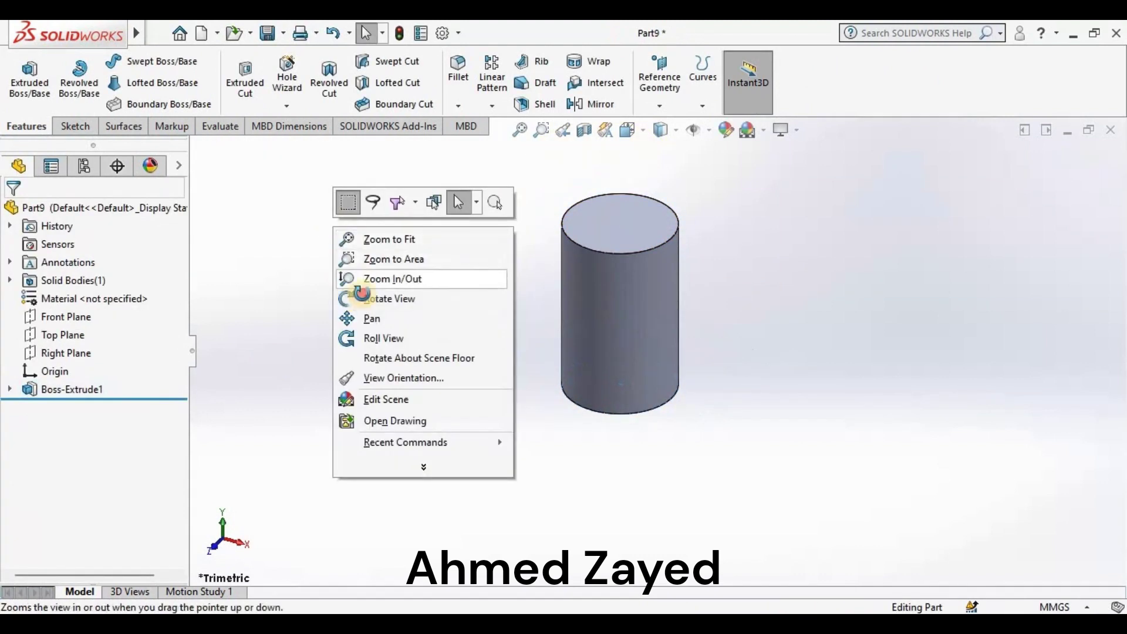
{"action": "left_click", "coordinate": [376, 297]}
{"action": "mouse_move", "coordinate": [617, 242]}
{"action": "left_mouse_down"}
{"action": "mouse_move", "coordinate": [424, 304]}
{"action": "mouse_move", "coordinate": [501, 227]}
{"action": "left_mouse_up"}
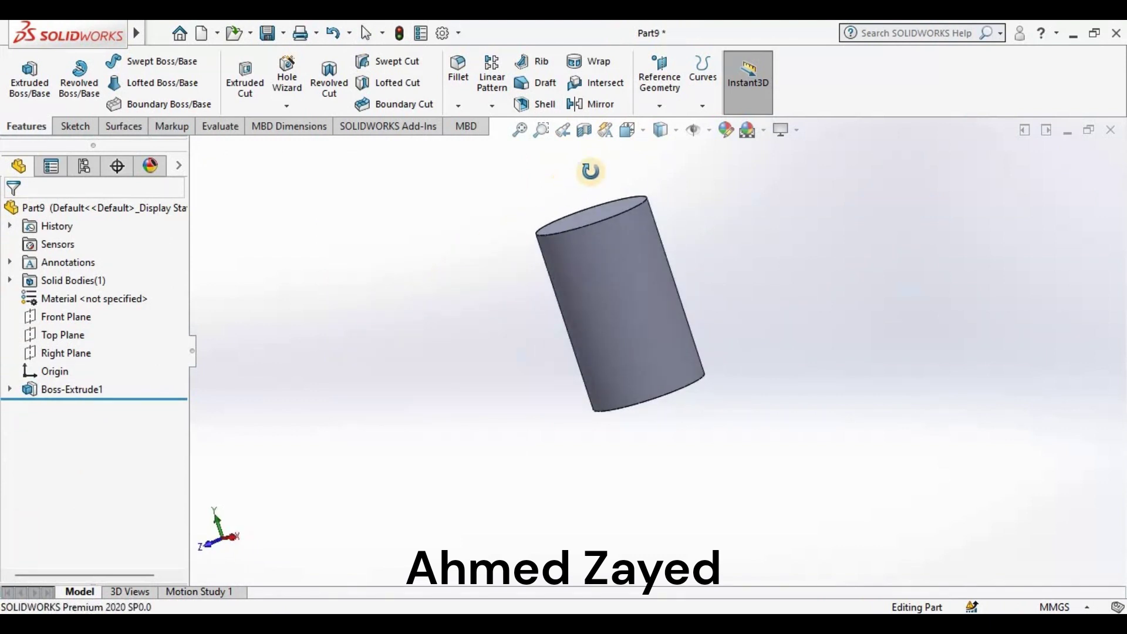
{"action": "left_click", "coordinate": [640, 132]}
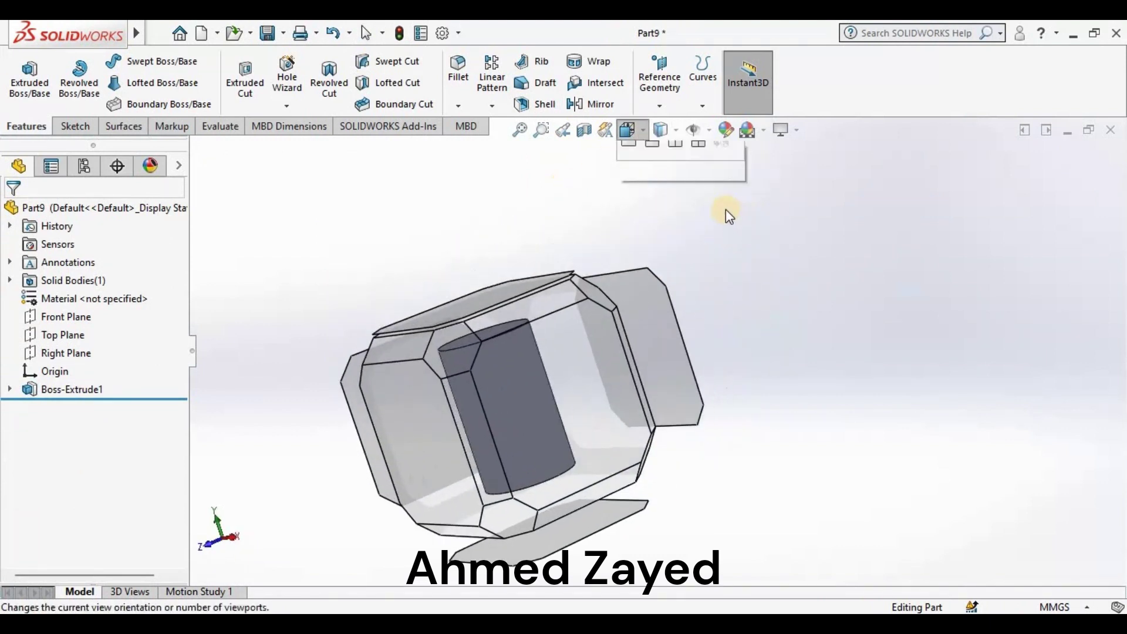
{"action": "left_click", "coordinate": [714, 183]}
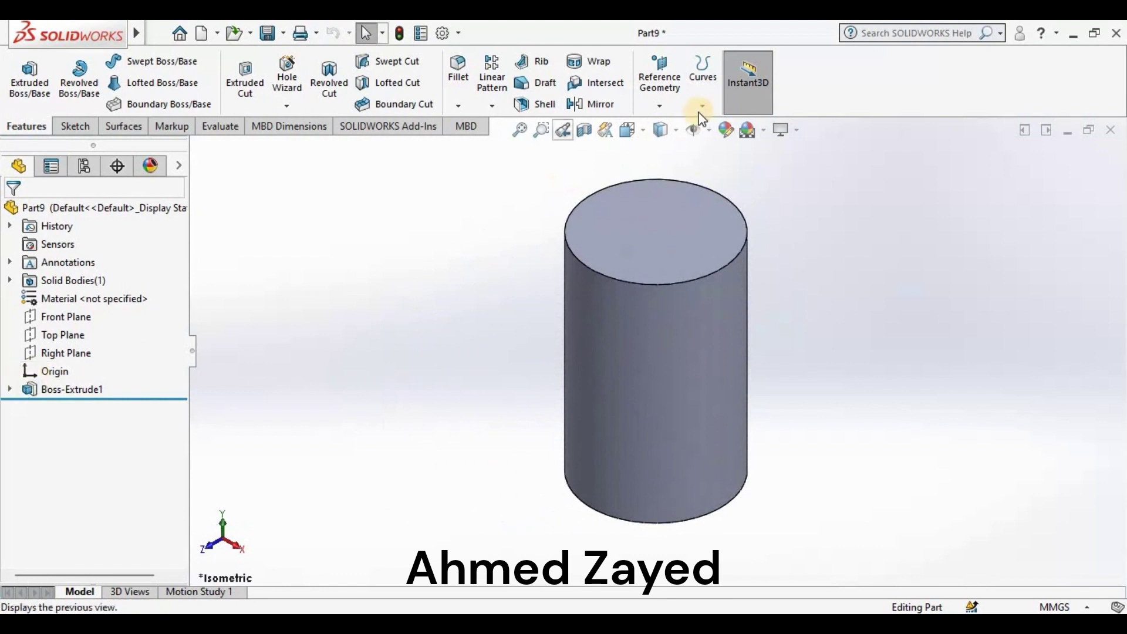
Give the cylinder a dark blue appearance and begin saving it as Part5.SLDPRT
{"action": "left_click", "coordinate": [719, 133]}
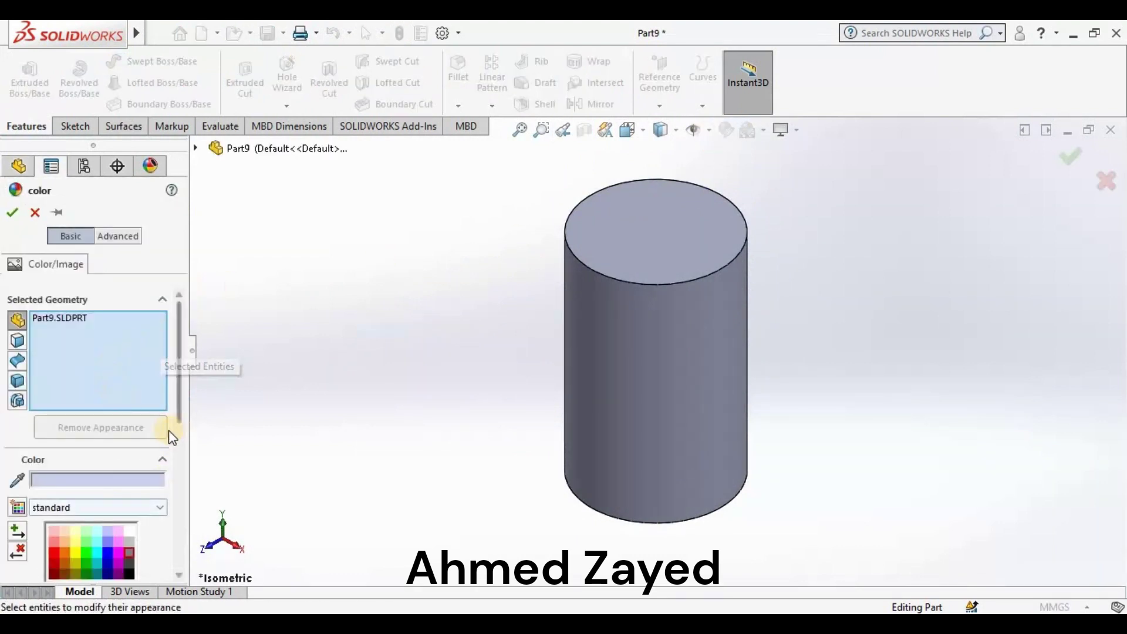
{"action": "scroll", "coordinate": [109, 399], "scroll_direction": "down", "scroll_amount": 3}
{"action": "left_click", "coordinate": [108, 393]}
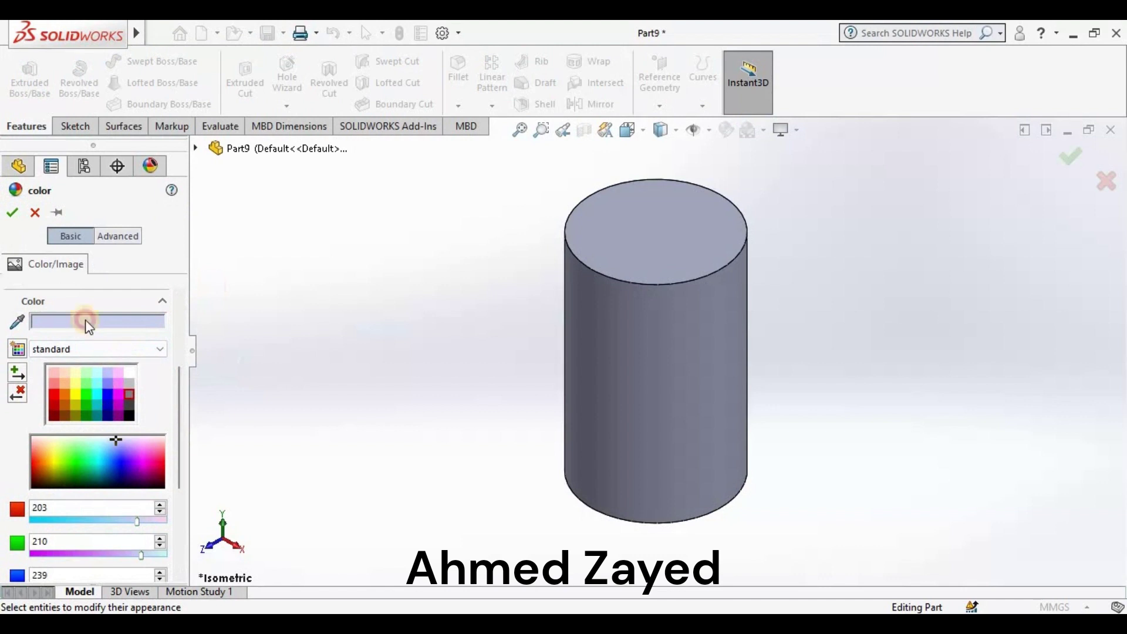
{"action": "left_click", "coordinate": [30, 212]}
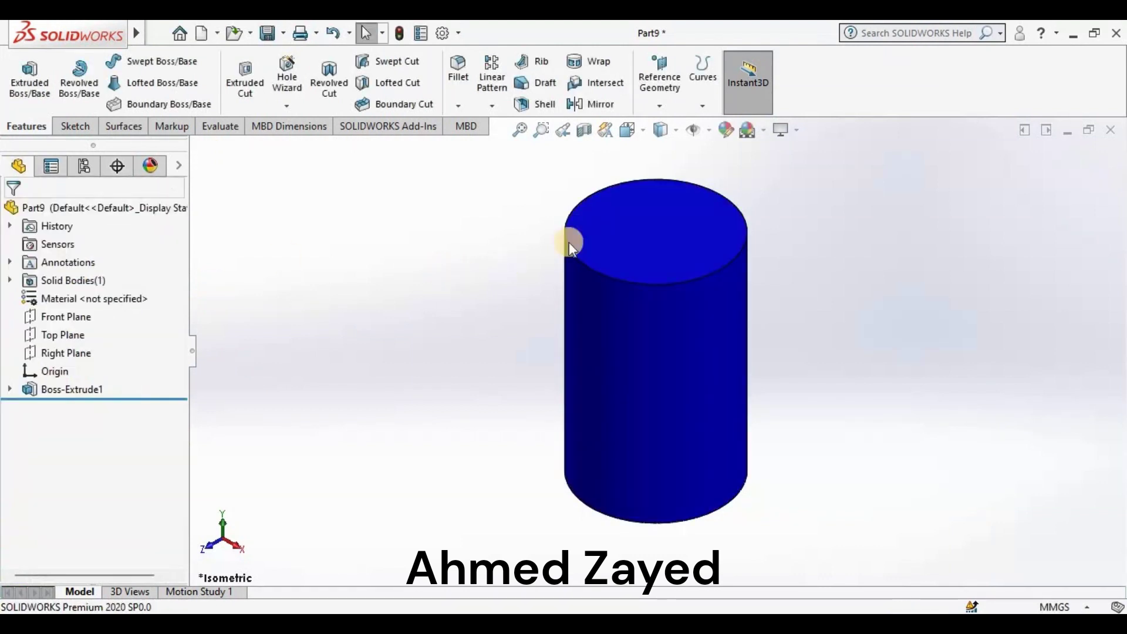
{"action": "key", "text": "f"}
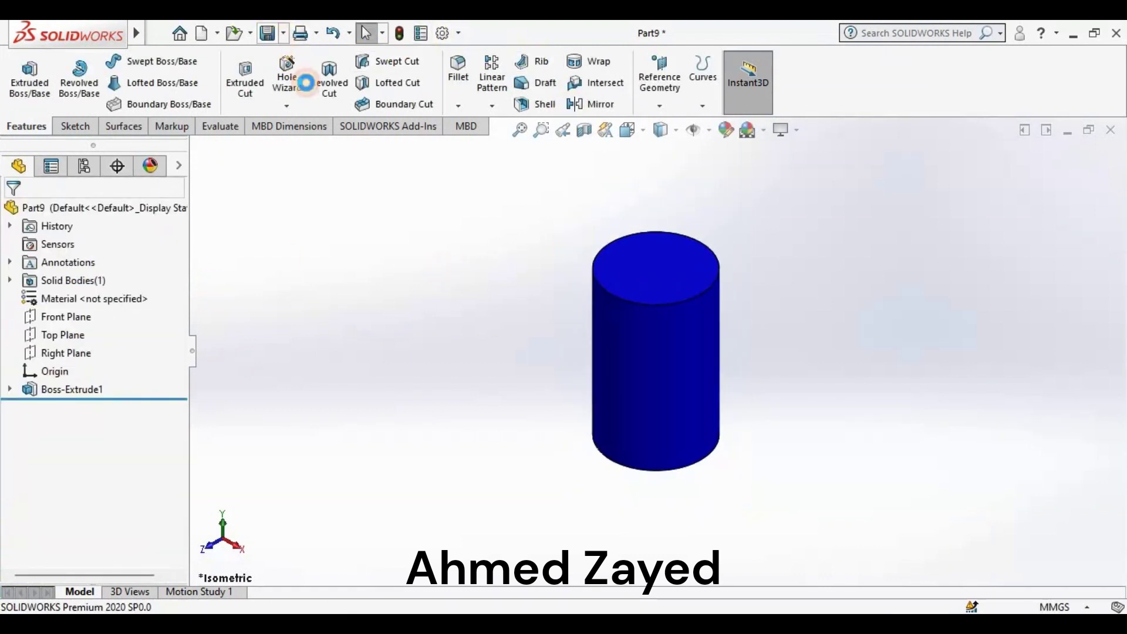
{"action": "key", "text": "ctrl+s"}
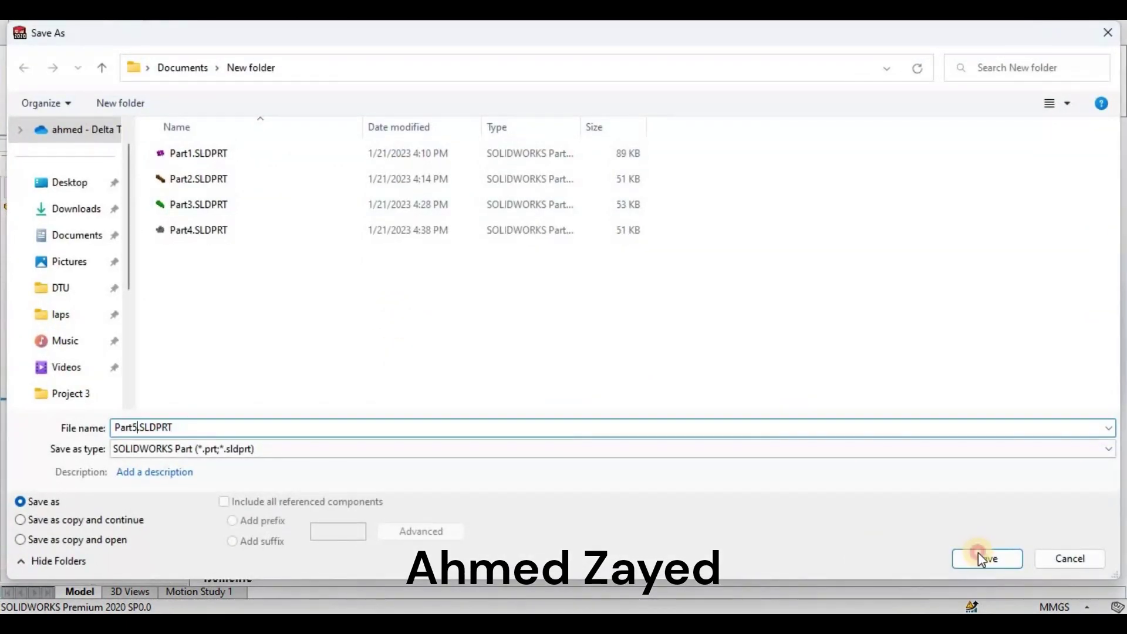
Confirm saving Part5.SLDPRT and create a new blank part, Part10
{"action": "left_click", "coordinate": [977, 554]}
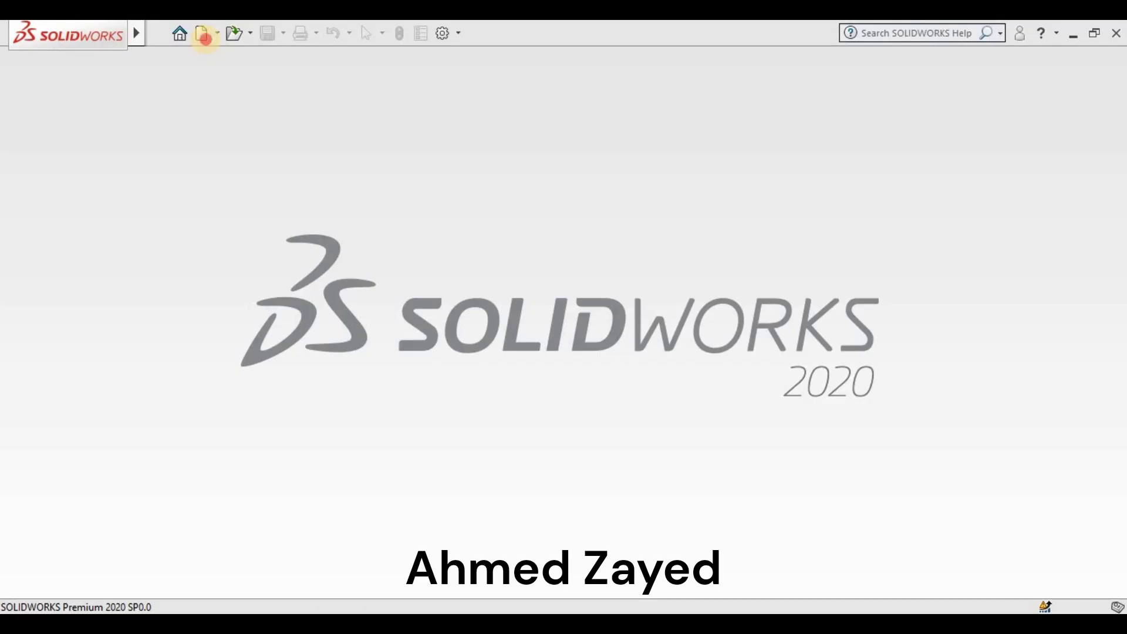
{"action": "left_click", "coordinate": [203, 33]}
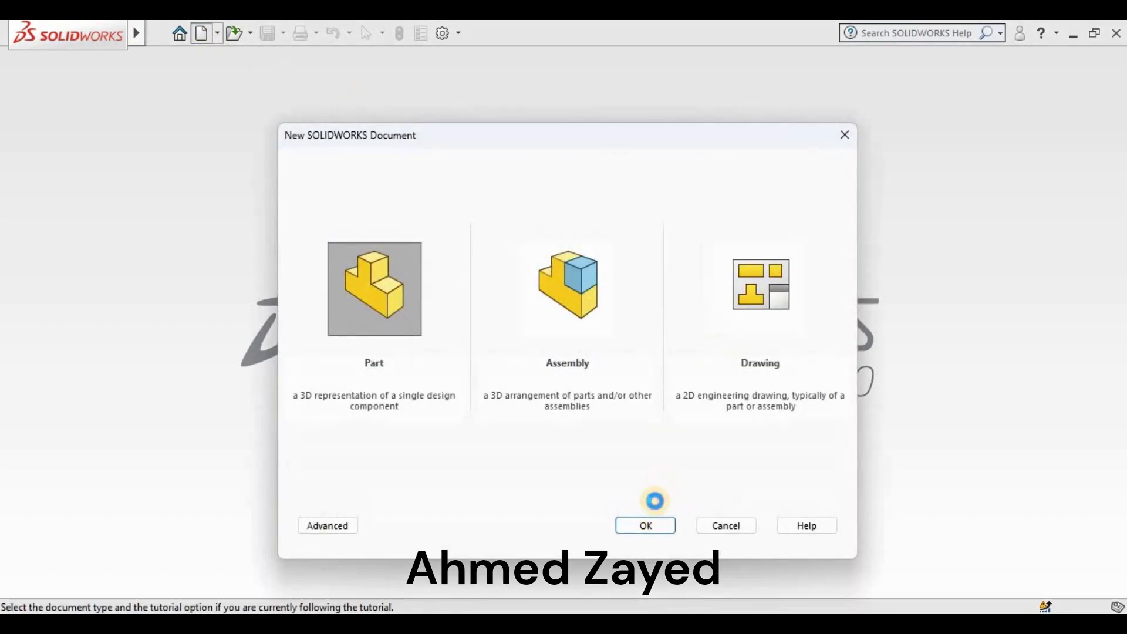
{"action": "left_click", "coordinate": [646, 525]}
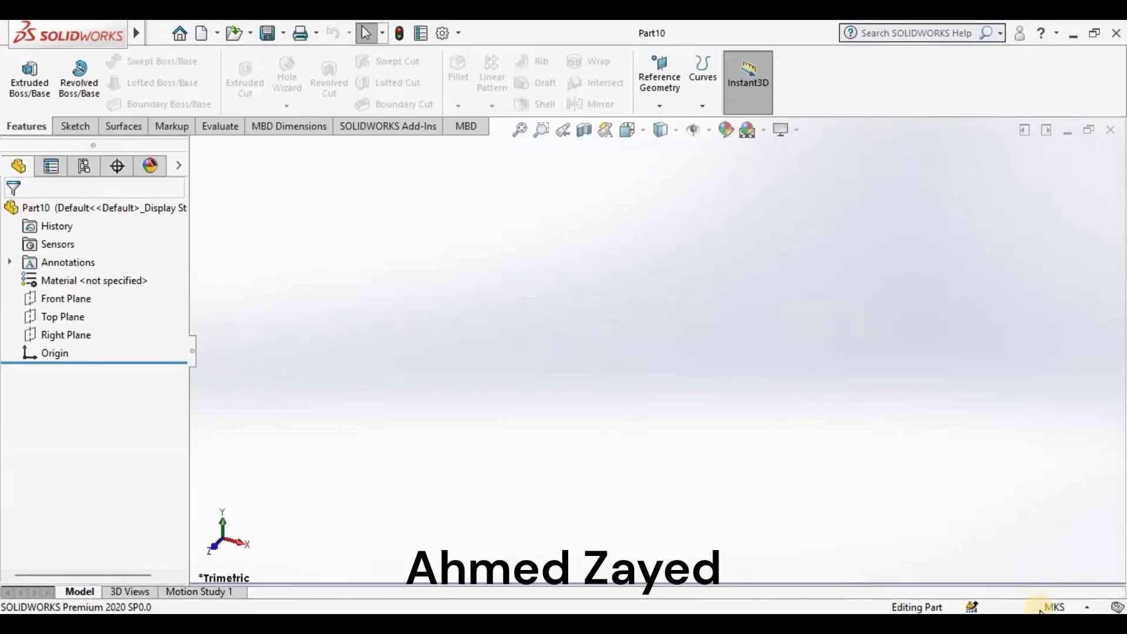
Switch the units to MMGS and start a sketch on the Top Plane
{"action": "left_click", "coordinate": [1038, 609]}
{"action": "left_click", "coordinate": [991, 536]}
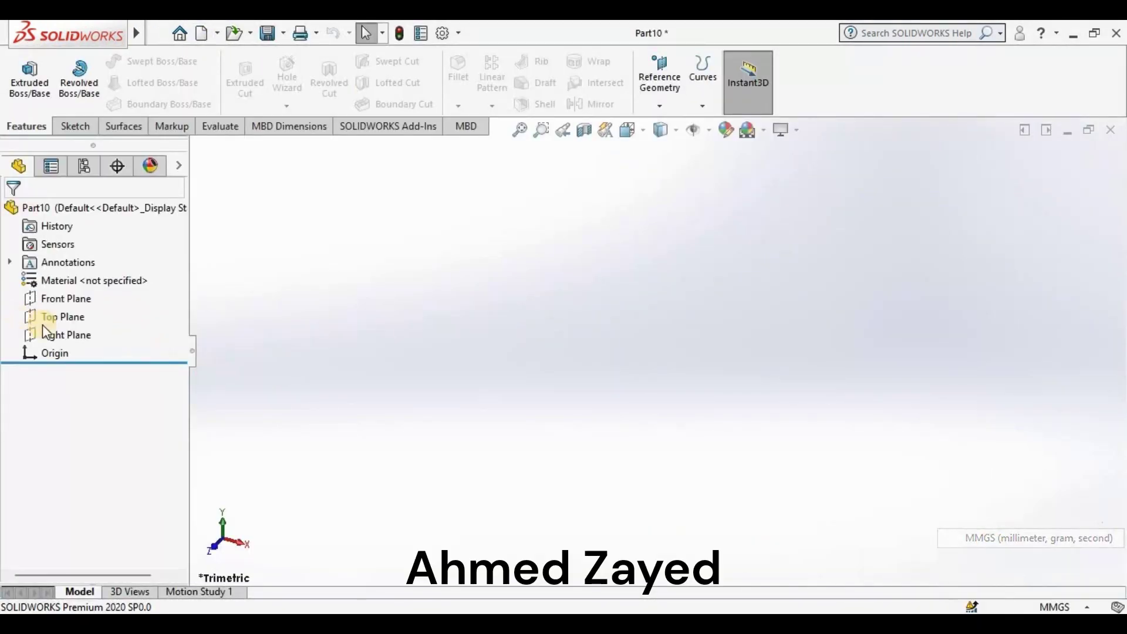
{"action": "left_click", "coordinate": [59, 317]}
{"action": "left_click", "coordinate": [71, 297]}
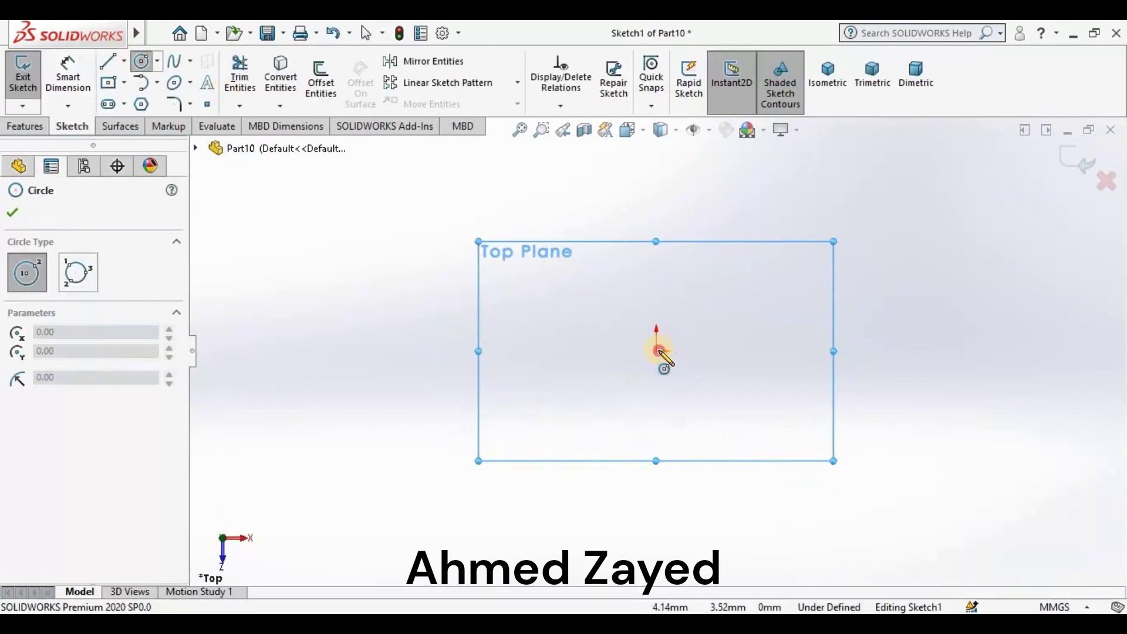
Draw a circle centred on the origin and dimension its diameter to 19.05 mm
{"action": "left_click", "coordinate": [657, 351]}
{"action": "left_click", "coordinate": [719, 351]}
{"action": "left_click", "coordinate": [68, 73]}
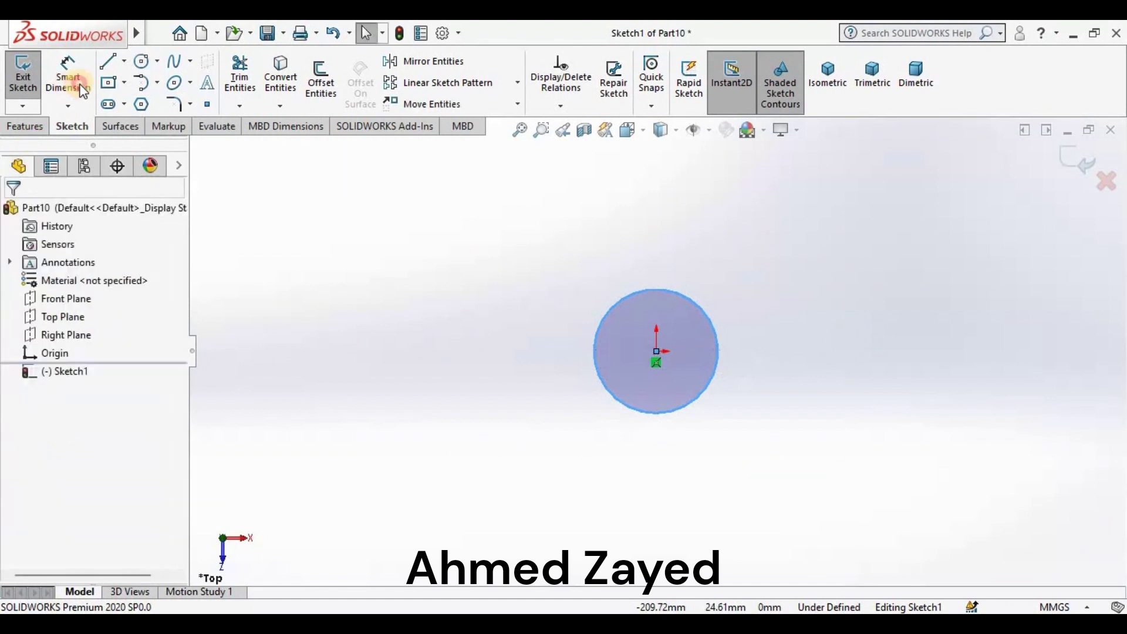
{"action": "left_click", "coordinate": [603, 336]}
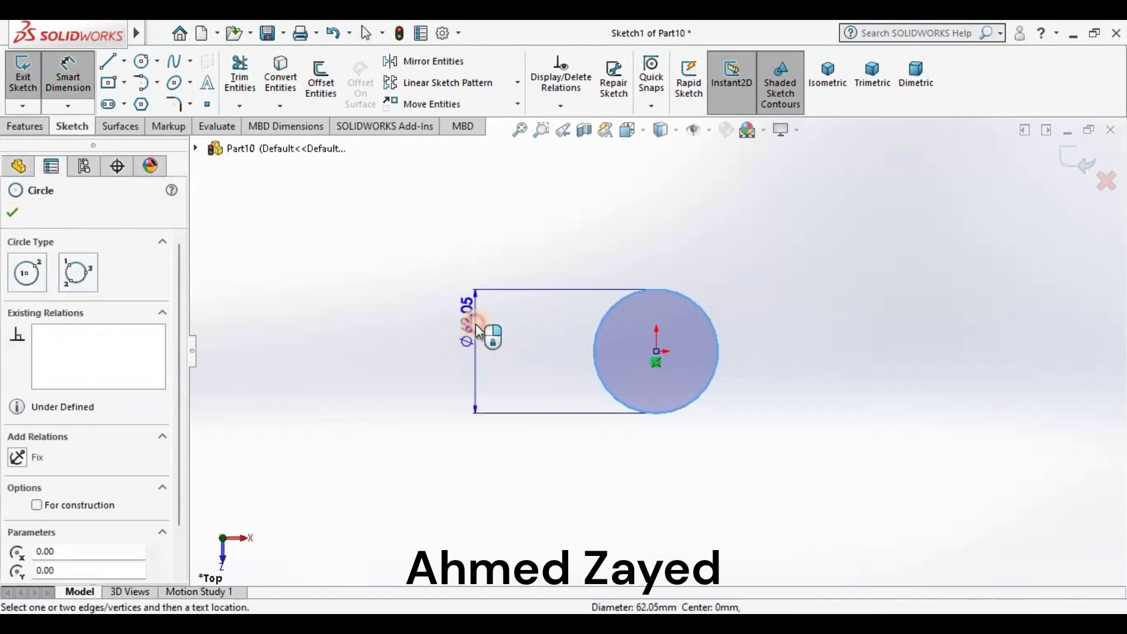
{"action": "left_click", "coordinate": [476, 322]}
{"action": "type", "text": "19"}
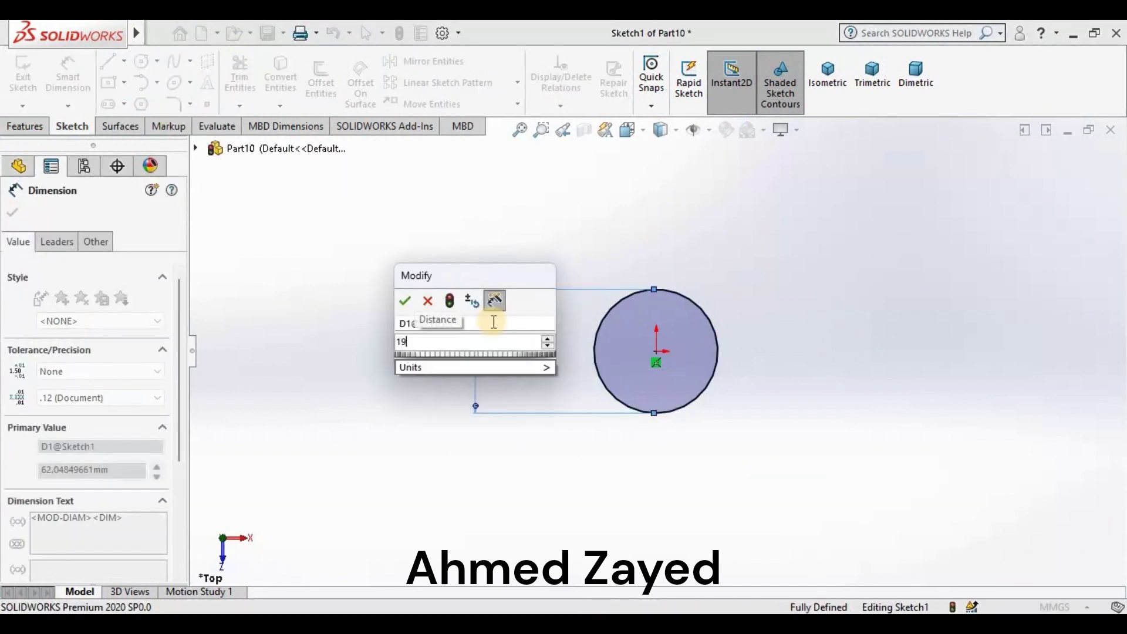
{"action": "type", "text": ".05"}
{"action": "key", "text": "Return"}
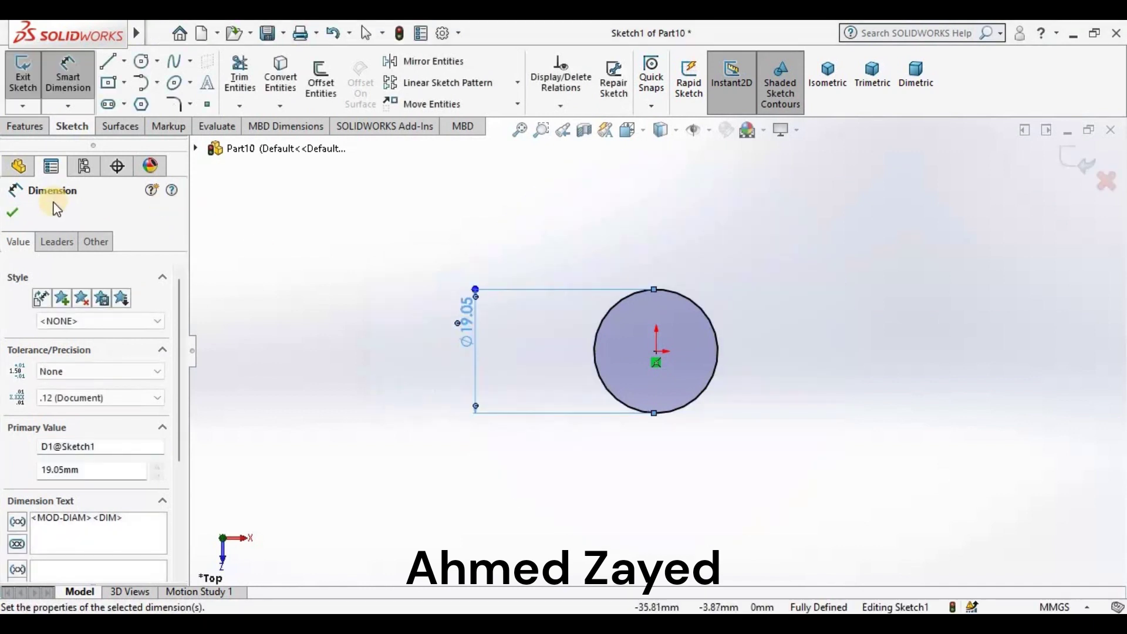
{"action": "left_click", "coordinate": [22, 133]}
{"action": "left_click", "coordinate": [29, 79]}
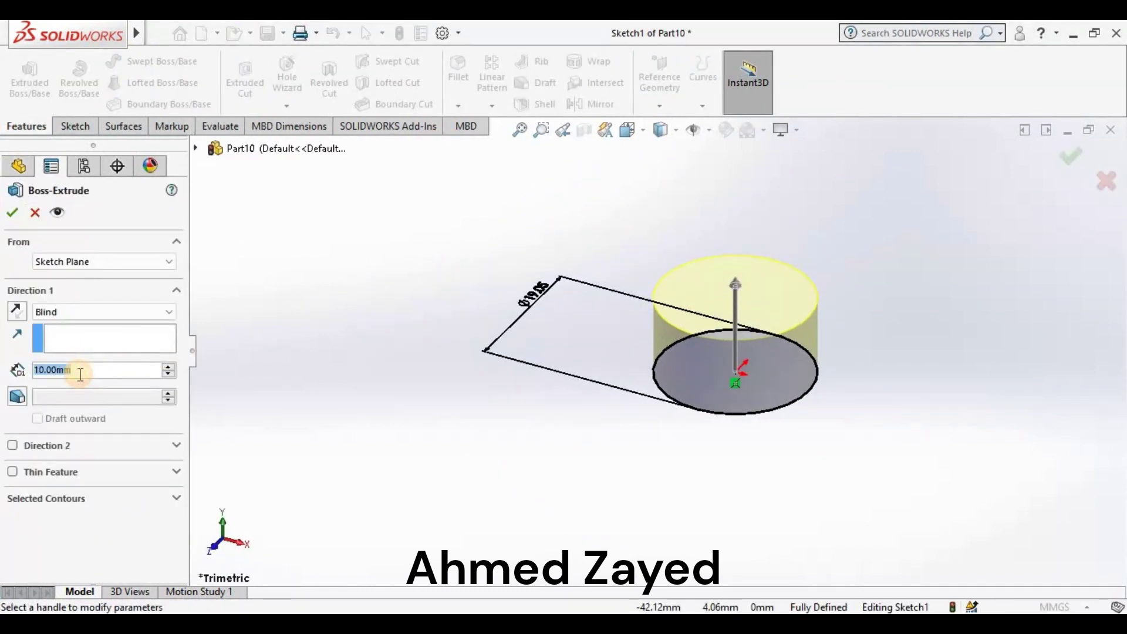
Extrude the circle 63.5 mm into a solid cylinder
{"action": "type", "text": "6"}
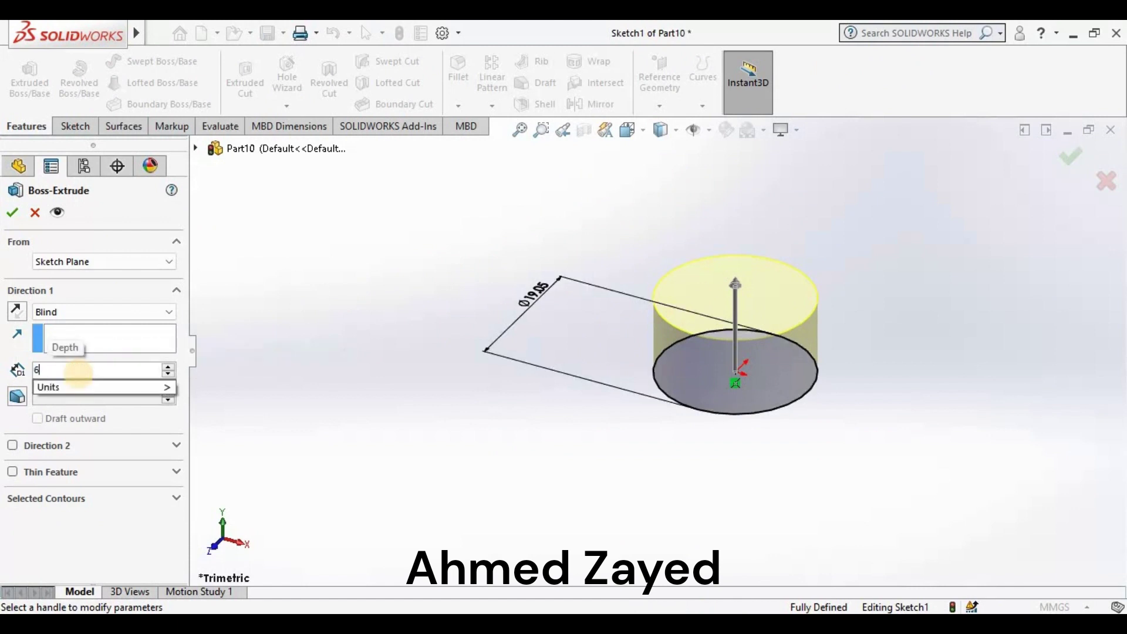
{"action": "type", "text": "3.5"}
{"action": "key", "text": "Return"}
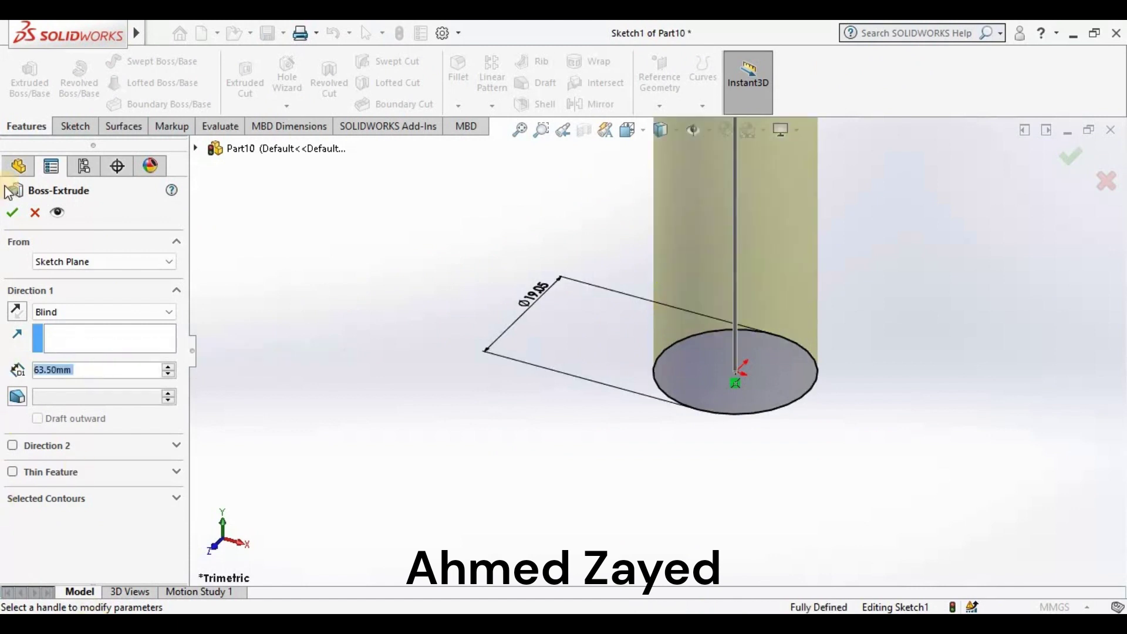
{"action": "left_click", "coordinate": [23, 220]}
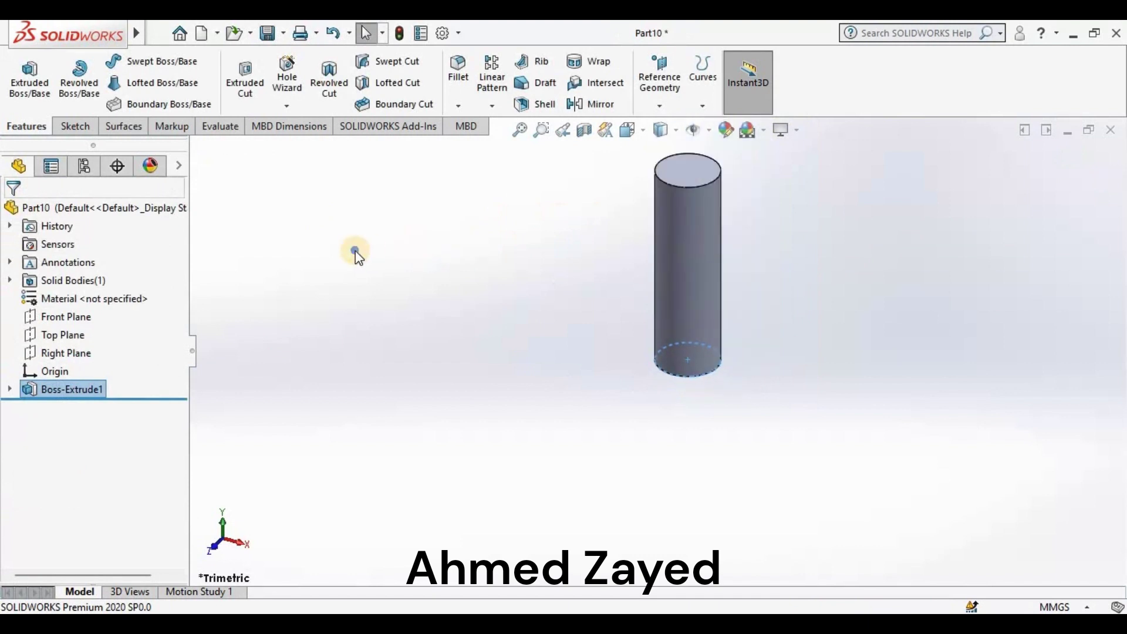
Orbit around the cylinder and switch to the isometric view
{"action": "right_click", "coordinate": [394, 326]}
{"action": "left_click", "coordinate": [493, 322]}
{"action": "mouse_move", "coordinate": [548, 334]}
{"action": "left_mouse_down"}
{"action": "mouse_move", "coordinate": [679, 235]}
{"action": "mouse_move", "coordinate": [646, 129]}
{"action": "left_mouse_up"}
{"action": "left_click", "coordinate": [645, 130]}
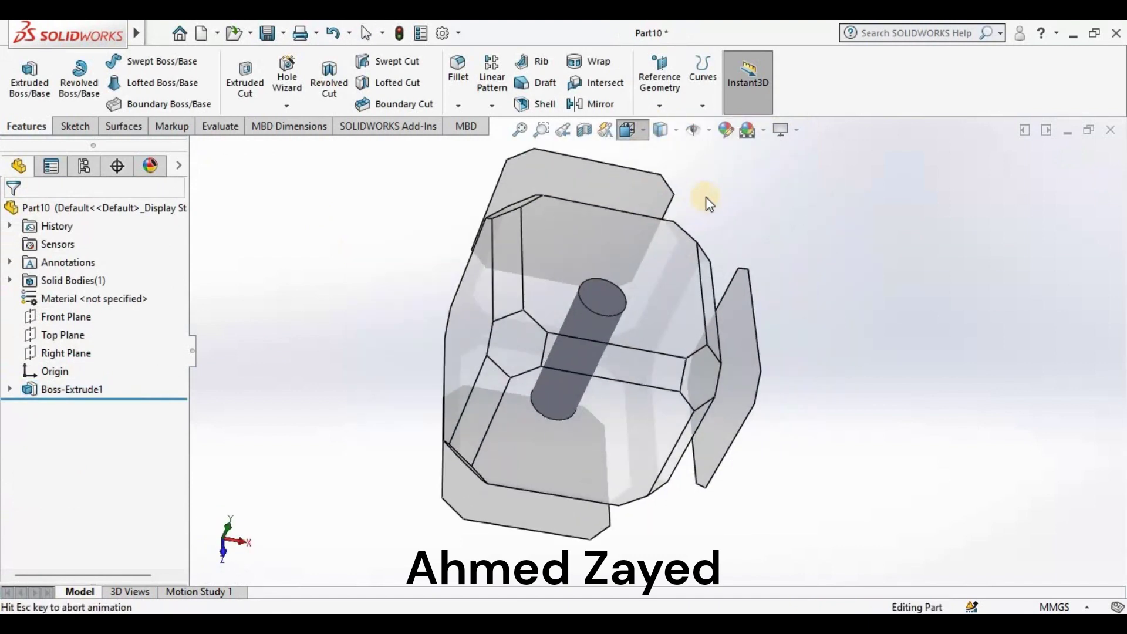
{"action": "left_click", "coordinate": [722, 179]}
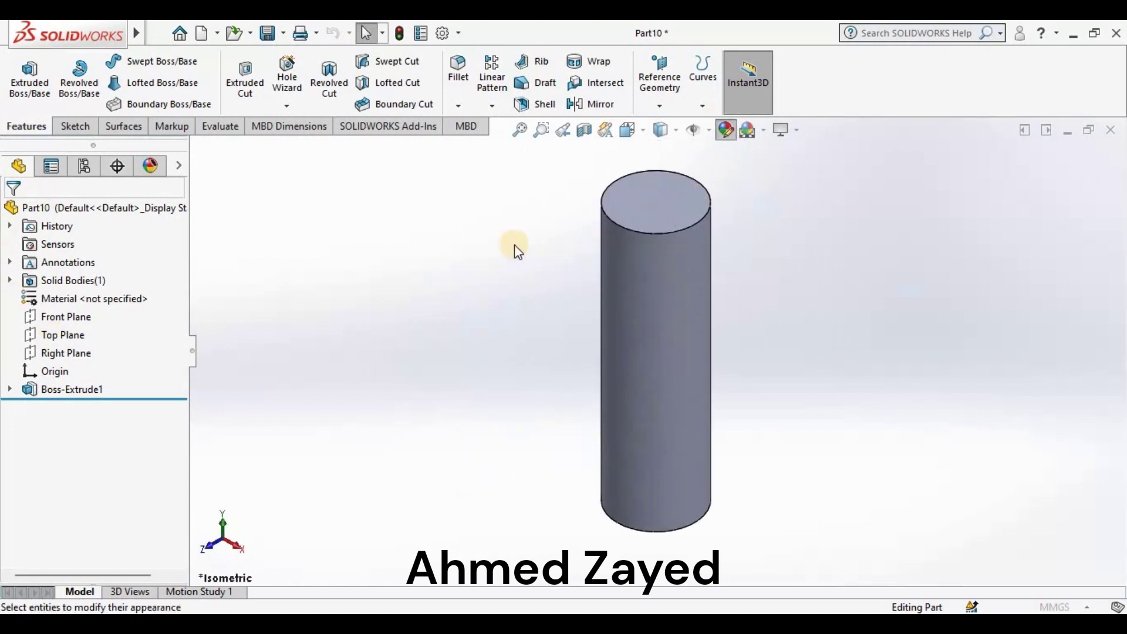
Give the cylinder an olive-yellow appearance and start saving it as Part6.SLDPRT
{"action": "scroll", "coordinate": [89, 418], "scroll_direction": "down", "scroll_amount": 2}
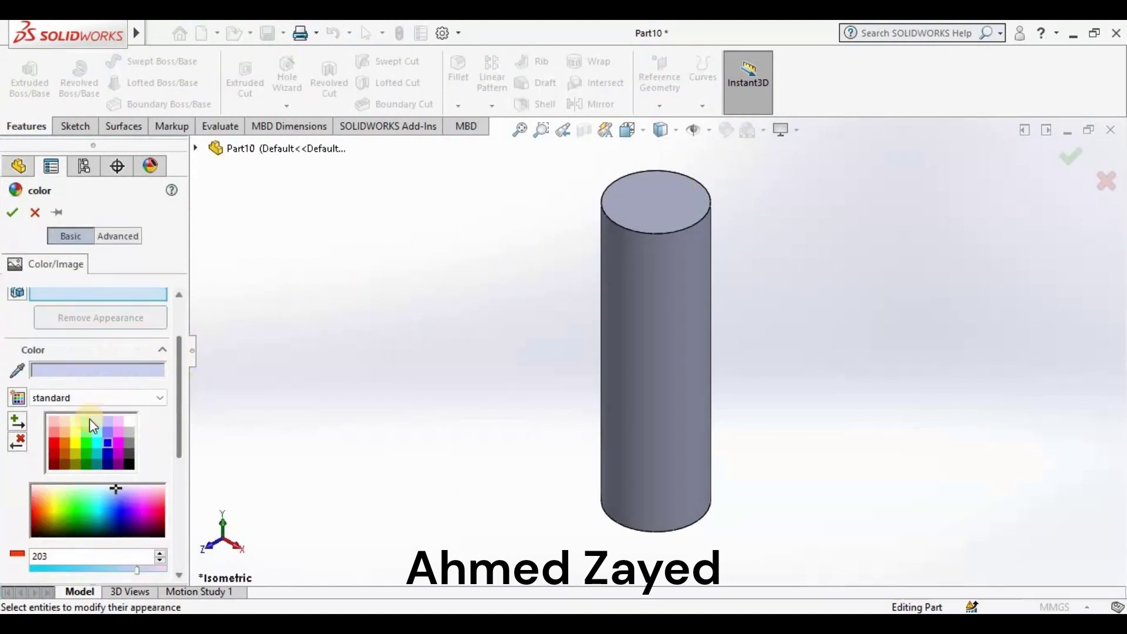
{"action": "left_click", "coordinate": [77, 442]}
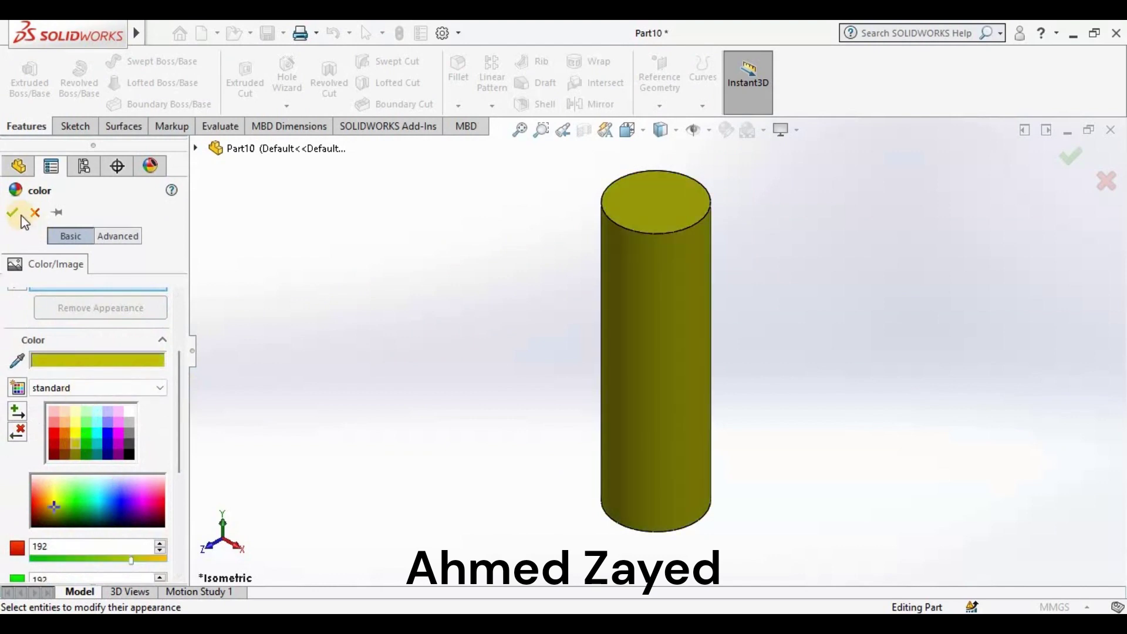
{"action": "key", "text": "Return"}
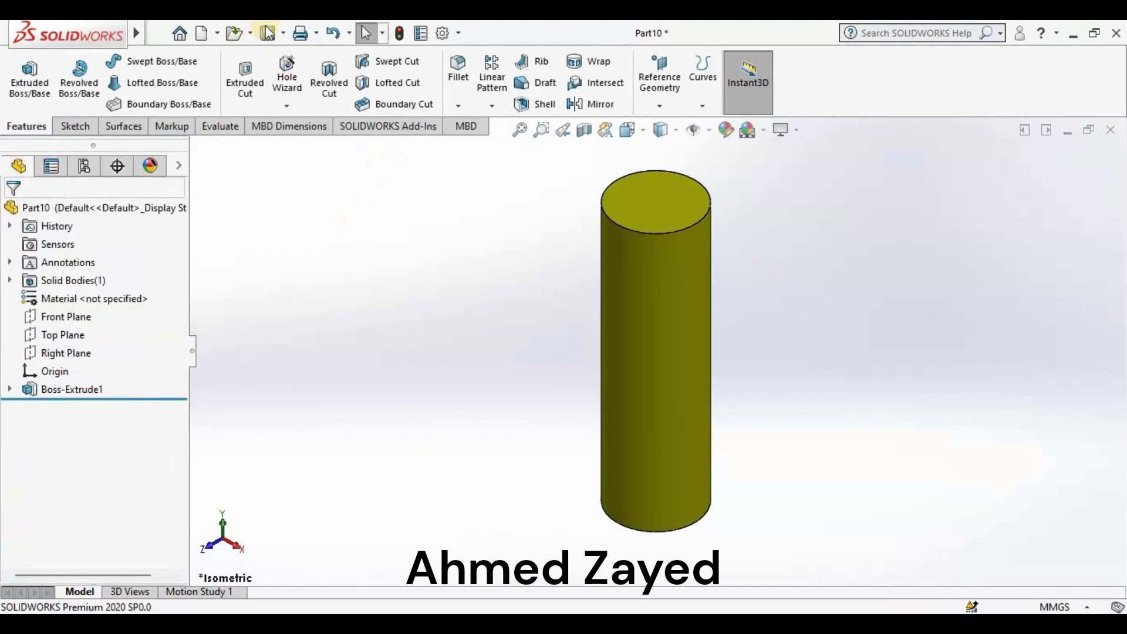
{"action": "left_click", "coordinate": [268, 33]}
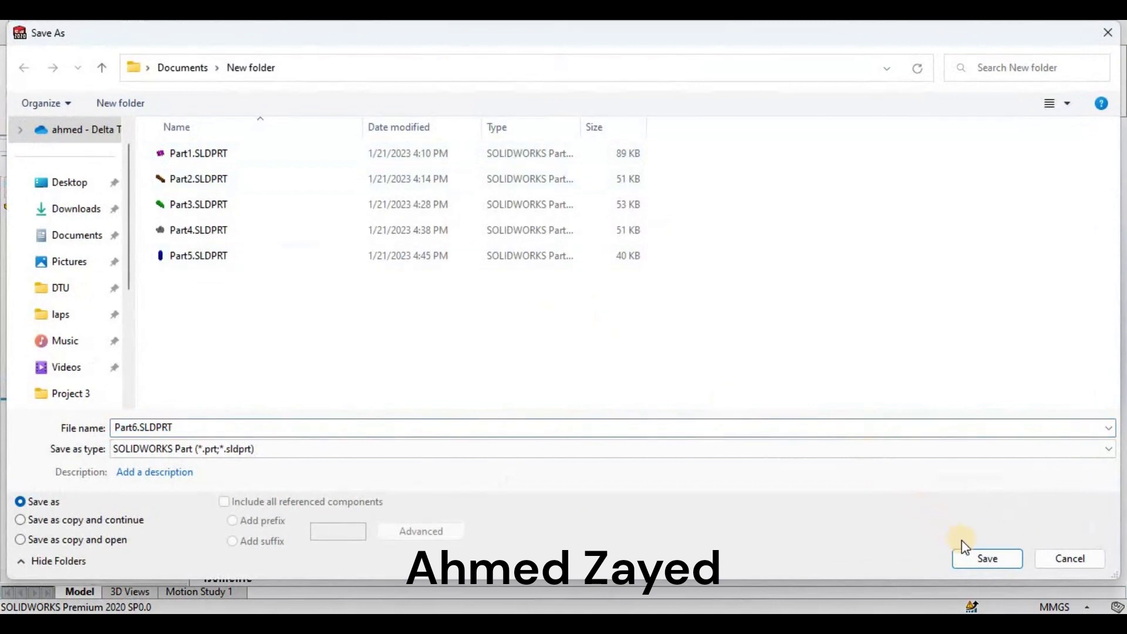
Save the part as Part6.SLDPRT and create a new assembly
{"action": "left_click", "coordinate": [976, 557]}
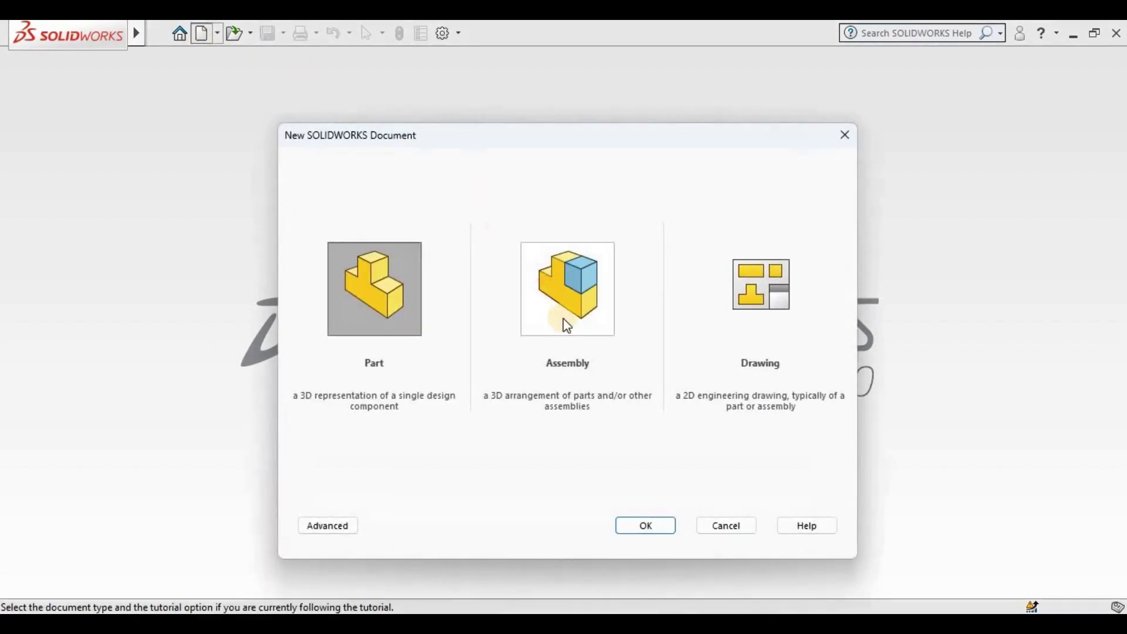
{"action": "left_click", "coordinate": [567, 326]}
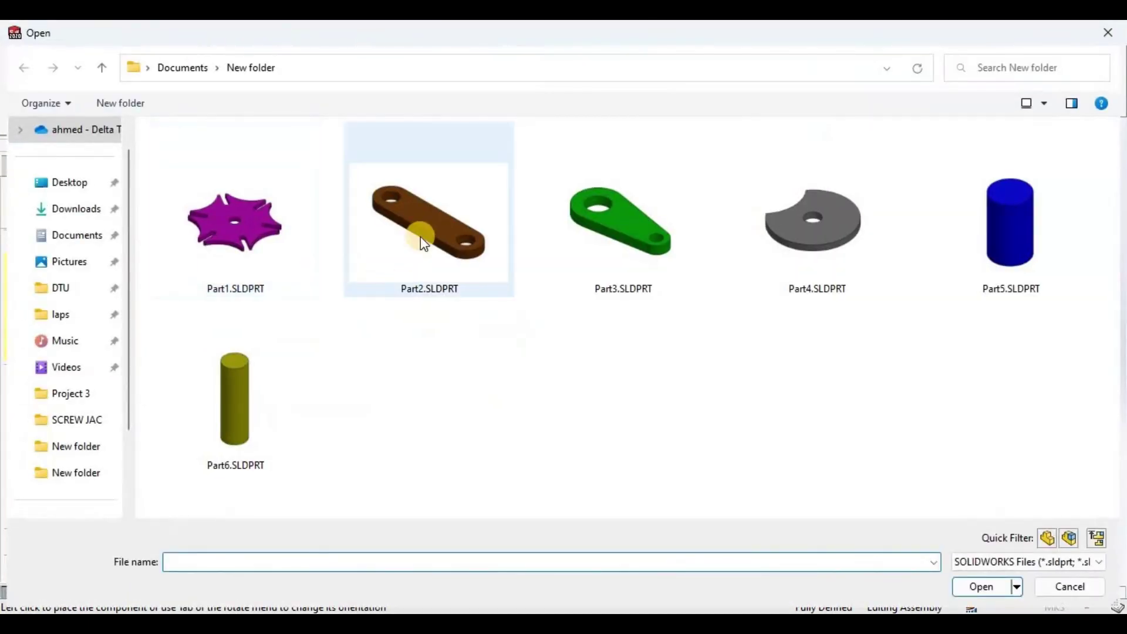
Place the brown link Part2 in the assembly
{"action": "left_click", "coordinate": [420, 237]}
{"action": "left_click", "coordinate": [973, 587]}
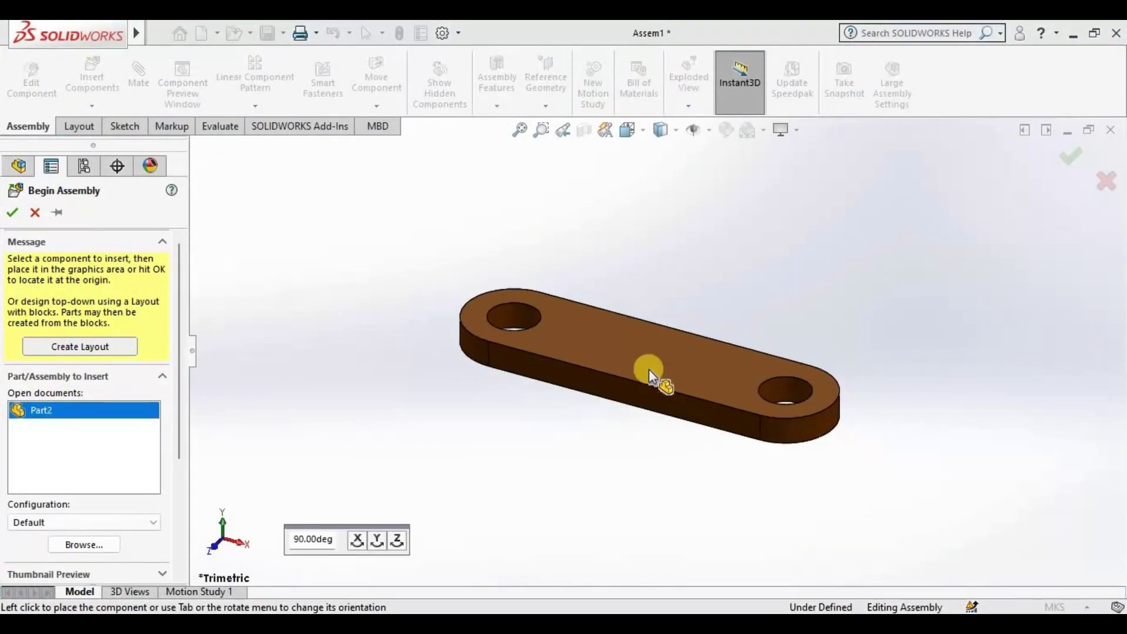
{"action": "left_click", "coordinate": [649, 369]}
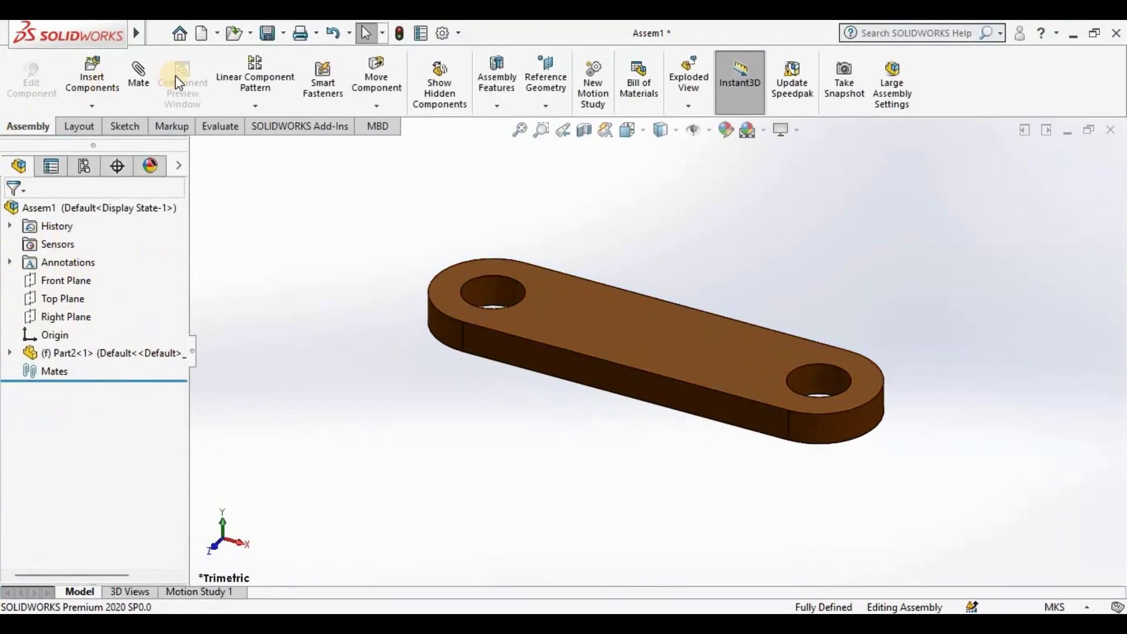
Insert the olive-yellow Part6 pin beside the link
{"action": "left_click", "coordinate": [103, 75]}
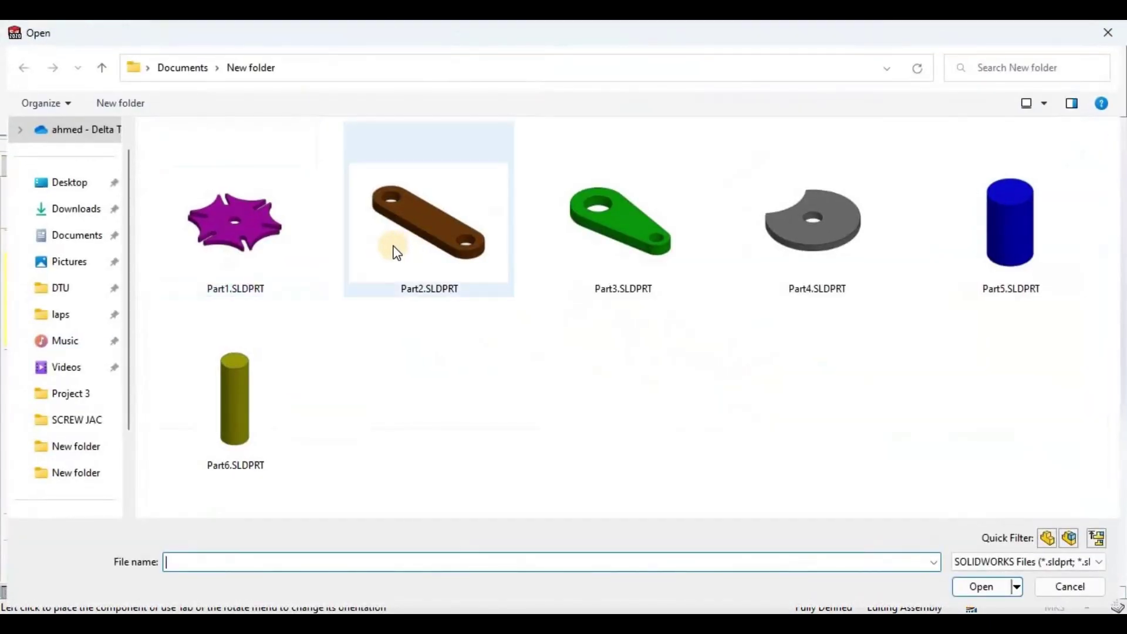
{"action": "left_click", "coordinate": [276, 382]}
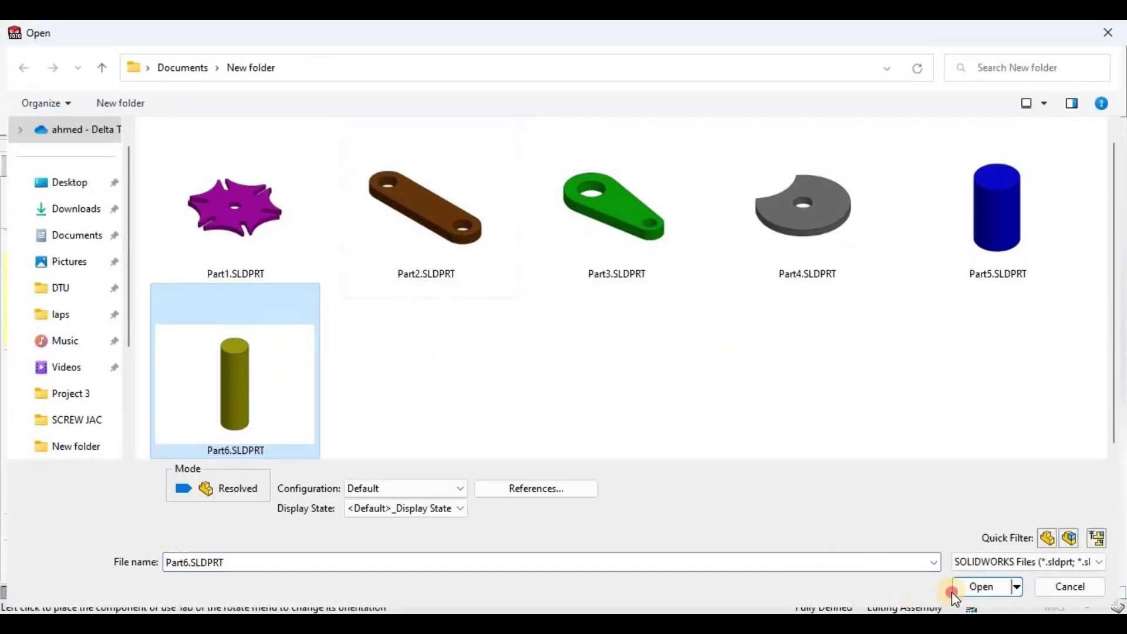
{"action": "left_click", "coordinate": [952, 588]}
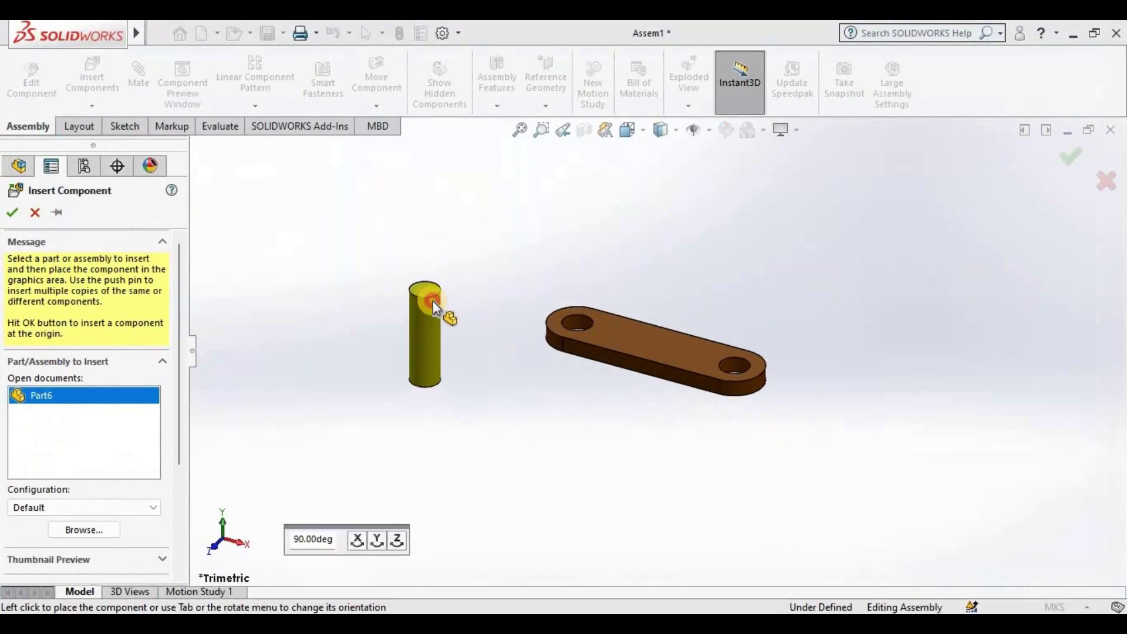
{"action": "left_click", "coordinate": [432, 300]}
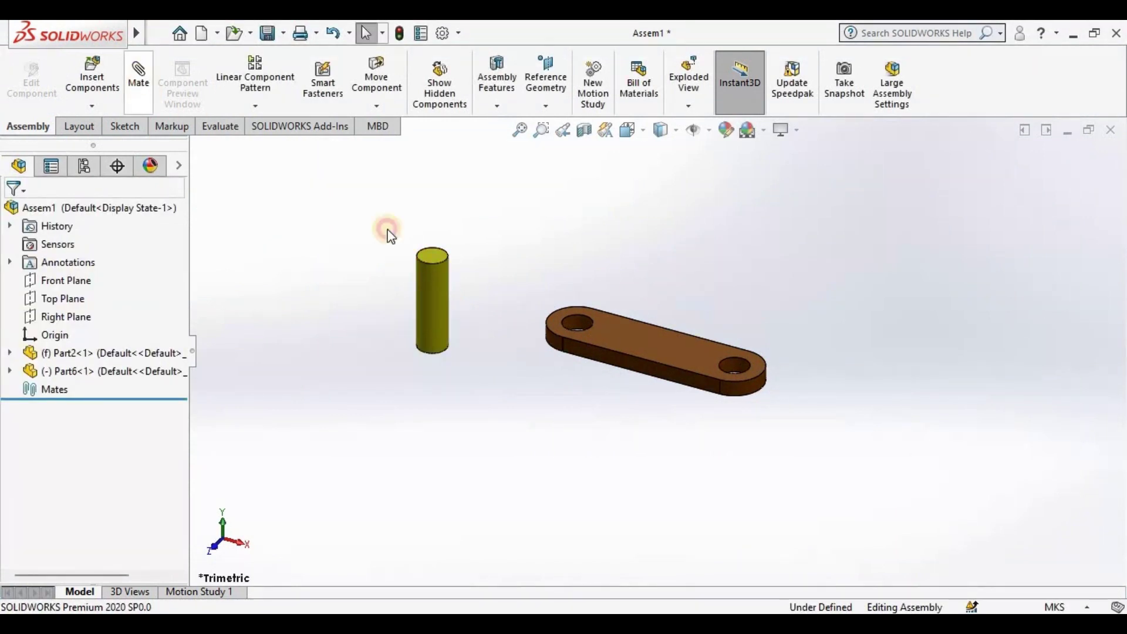
Mate the pin concentric with one of the link's holes
{"action": "key", "text": "m"}
{"action": "left_click", "coordinate": [437, 300]}
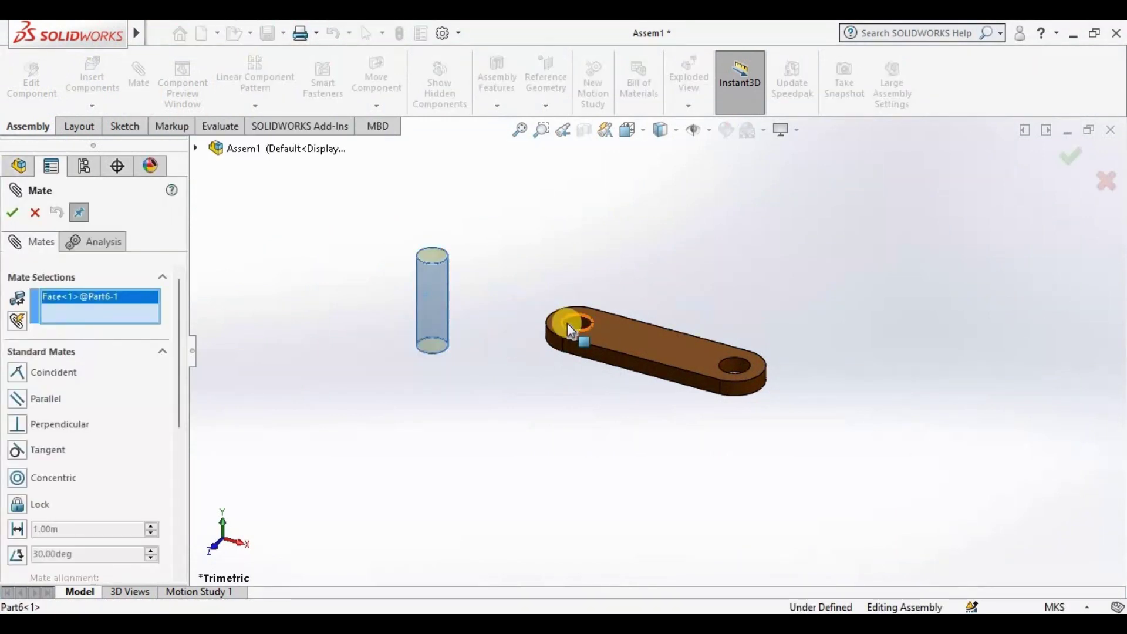
{"action": "left_click", "coordinate": [567, 325]}
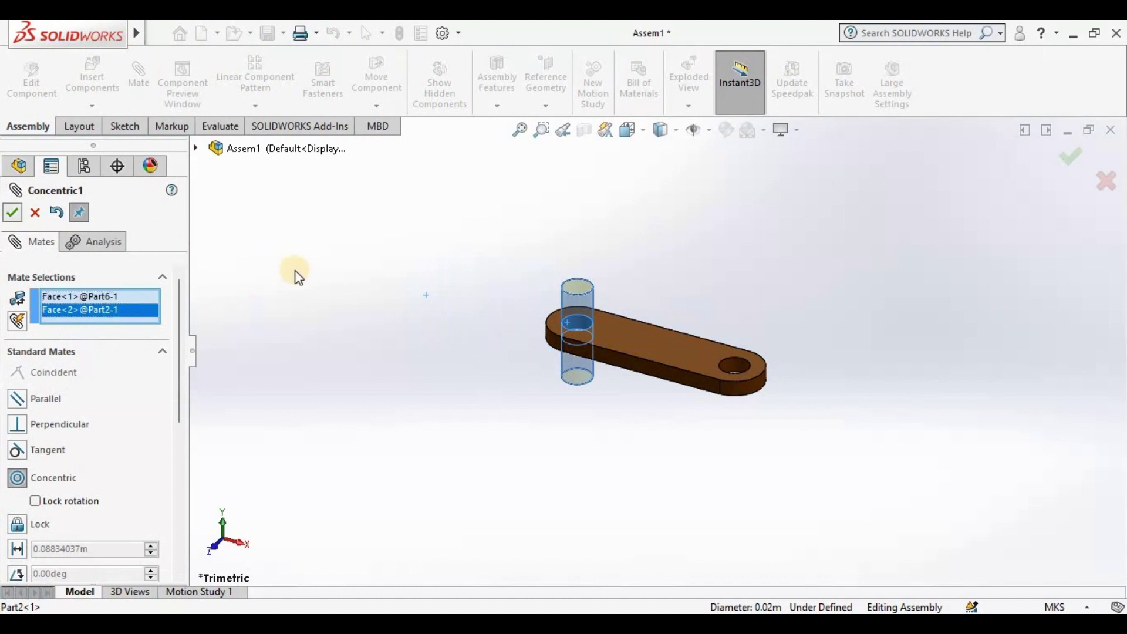
{"action": "left_click", "coordinate": [398, 300]}
Make the pin's end face coincident with the link's underside
{"action": "middle_click_drag", "start_coordinate": [398, 300], "coordinate": [597, 365]}
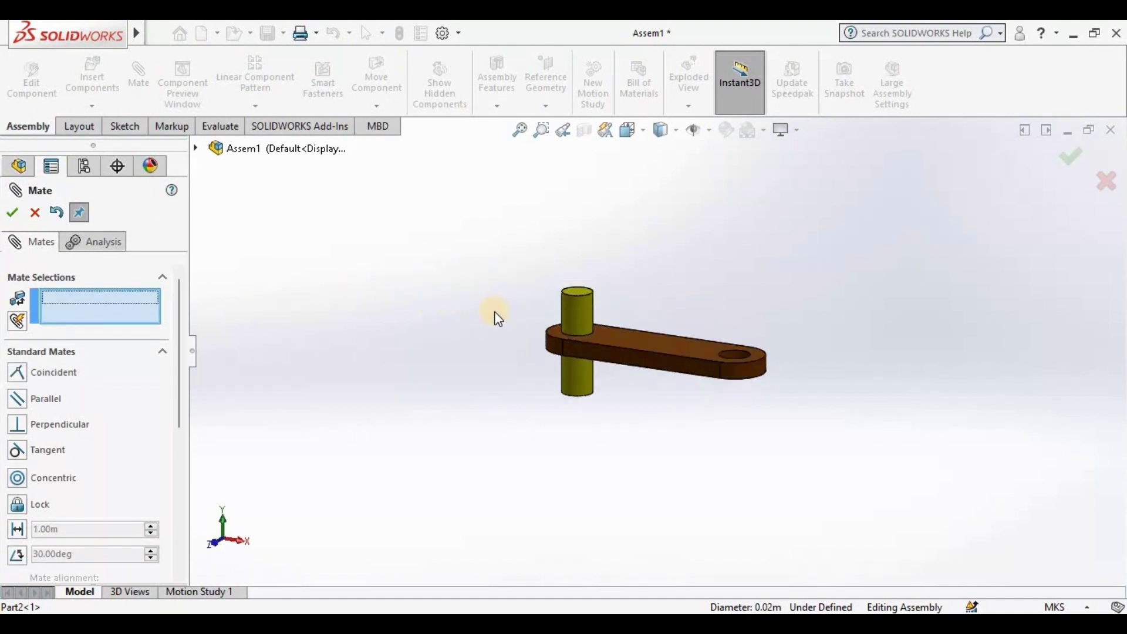
{"action": "left_click", "coordinate": [597, 365]}
{"action": "left_click", "coordinate": [586, 417]}
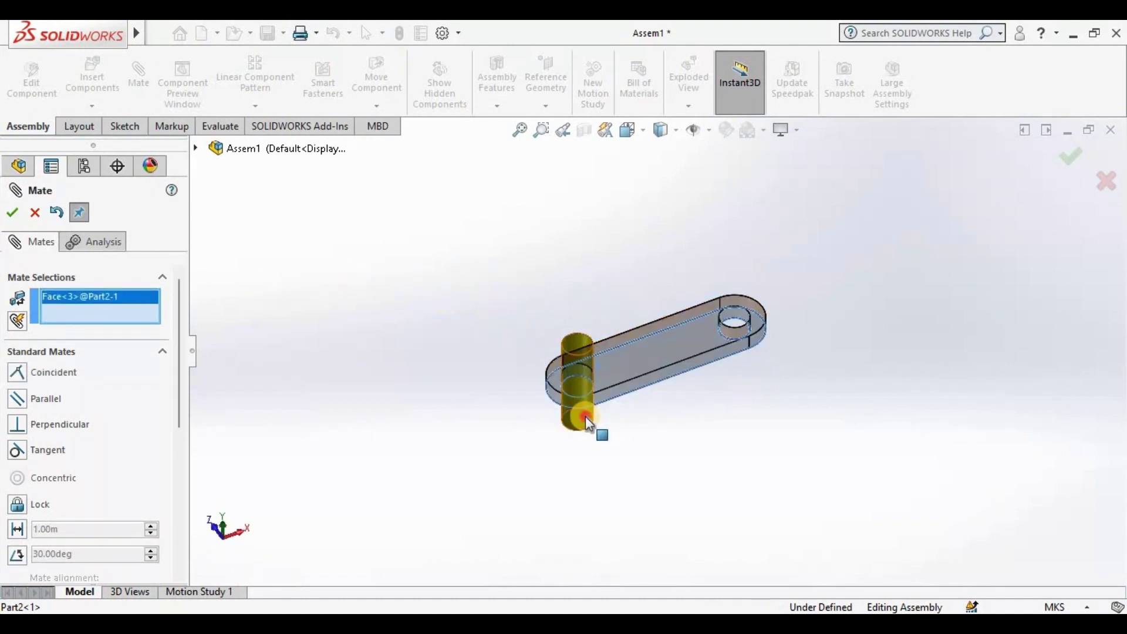
{"action": "left_click", "coordinate": [14, 213]}
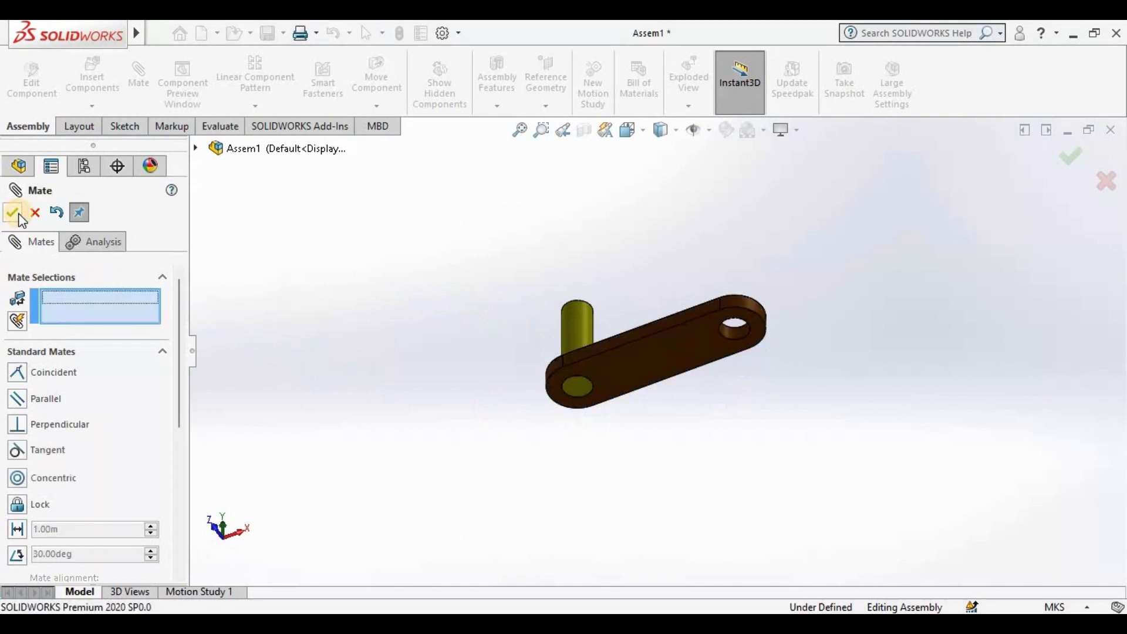
{"action": "key", "text": "Escape"}
{"action": "mouse_move", "coordinate": [284, 291]}
{"action": "middle_mouse_down"}
{"action": "mouse_move", "coordinate": [309, 302]}
{"action": "mouse_move", "coordinate": [295, 167]}
{"action": "middle_mouse_up"}
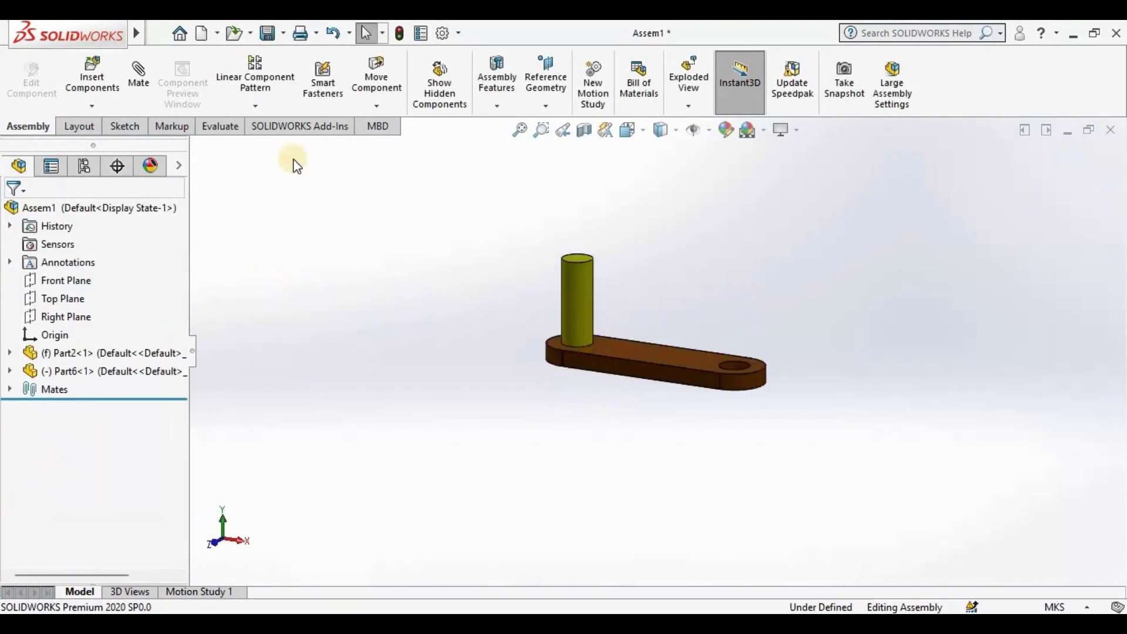
{"action": "left_click", "coordinate": [120, 82]}
Insert a second Part6 pin beside the link
{"action": "left_click", "coordinate": [277, 344]}
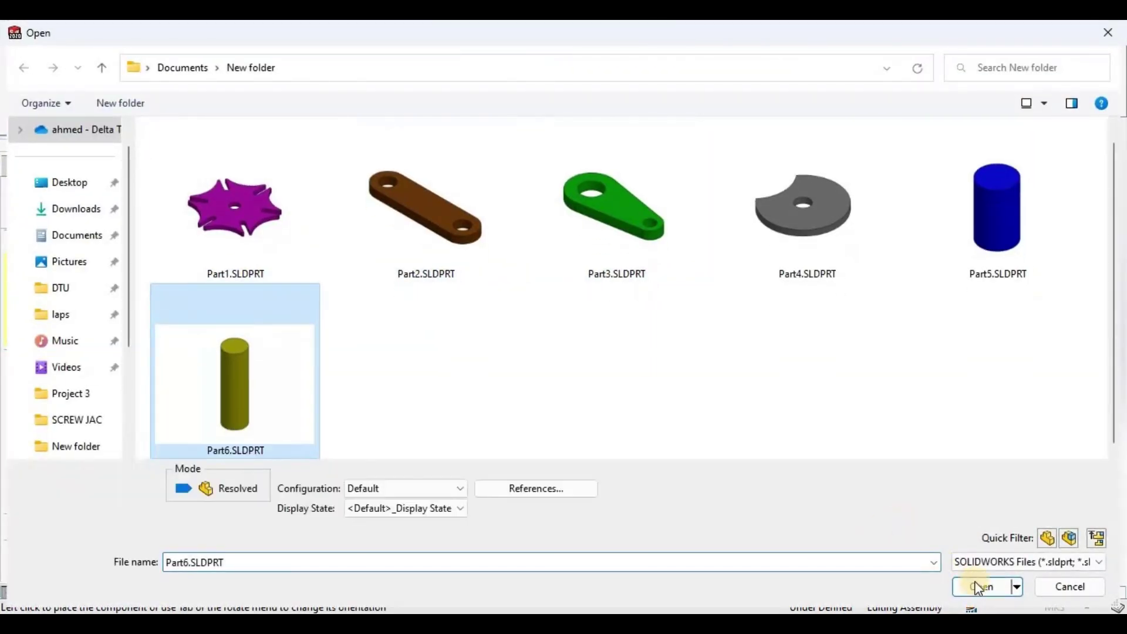
{"action": "left_click", "coordinate": [979, 588]}
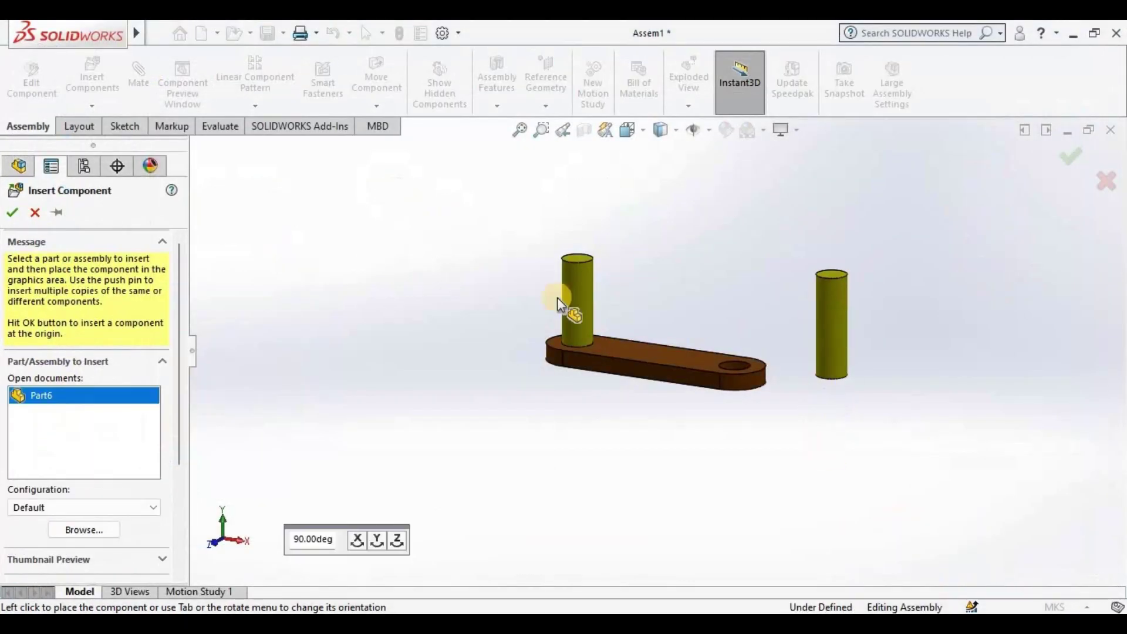
{"action": "left_click", "coordinate": [558, 297]}
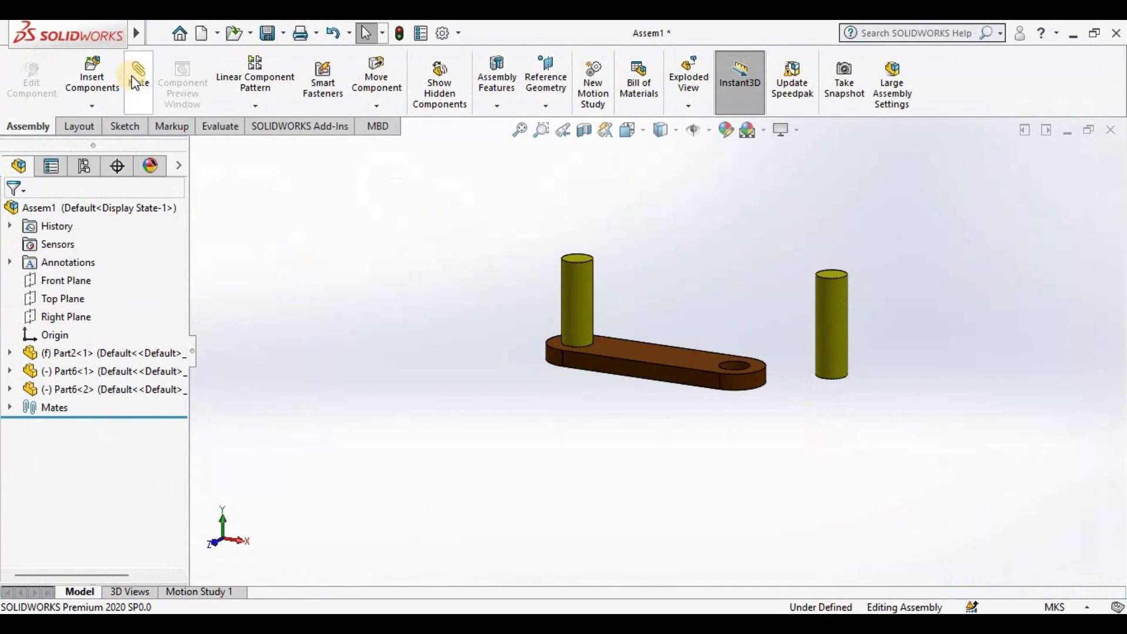
Mate the second pin concentric with the link's other hole
{"action": "left_click", "coordinate": [134, 83]}
{"action": "left_click", "coordinate": [843, 314]}
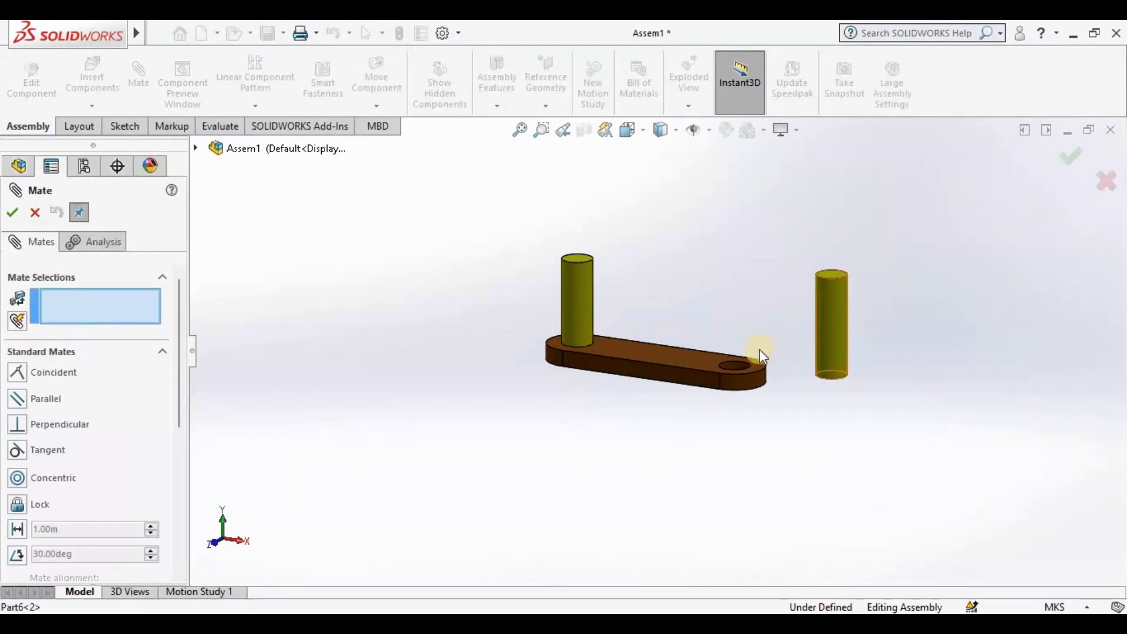
{"action": "scroll", "coordinate": [733, 371], "scroll_direction": "down", "scroll_amount": 2}
{"action": "left_click", "coordinate": [730, 360]}
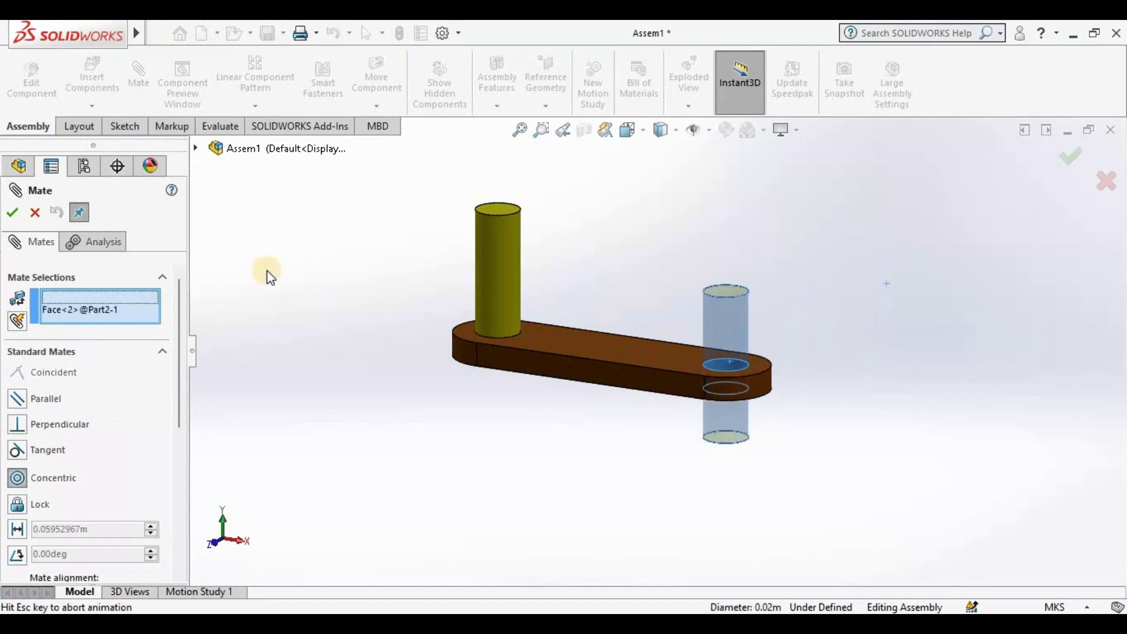
{"action": "left_click", "coordinate": [11, 213]}
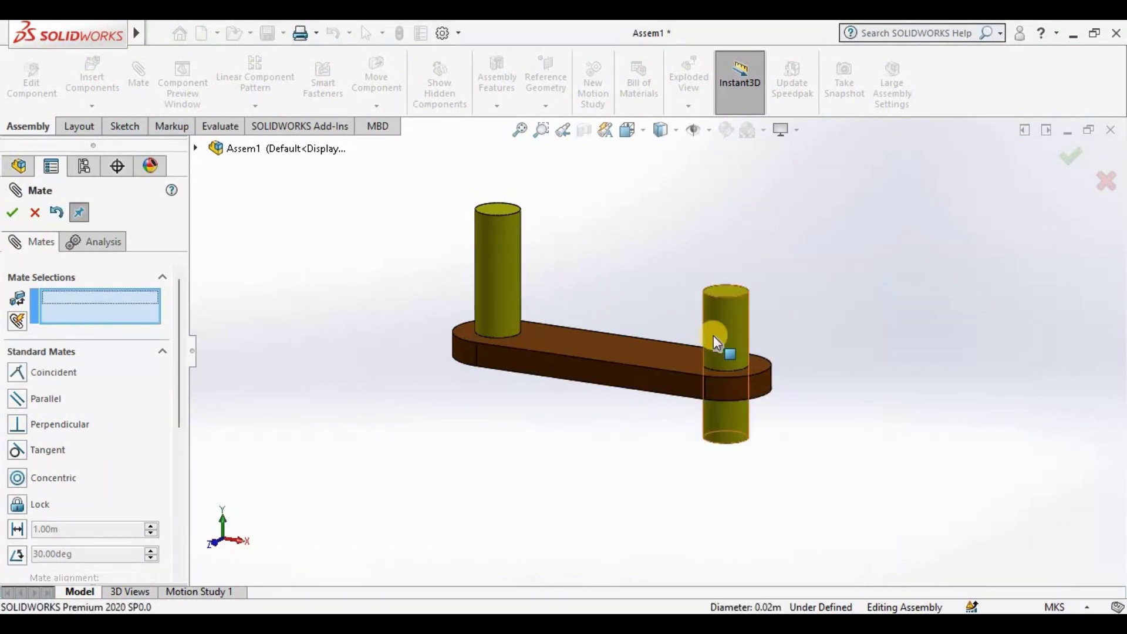
Make the second pin's end face flush with the link's underside
{"action": "mouse_move", "coordinate": [713, 336]}
{"action": "middle_mouse_down"}
{"action": "mouse_move", "coordinate": [662, 349]}
{"action": "mouse_move", "coordinate": [754, 364]}
{"action": "middle_mouse_up"}
{"action": "left_click", "coordinate": [733, 359]}
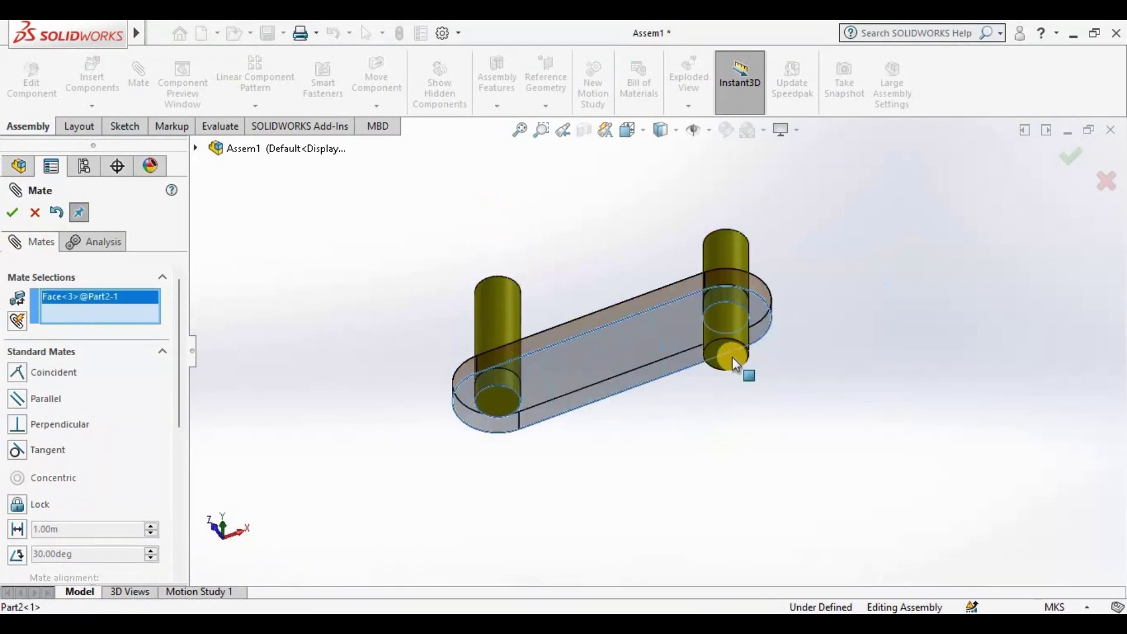
{"action": "left_click", "coordinate": [58, 210]}
{"action": "left_click", "coordinate": [12, 213]}
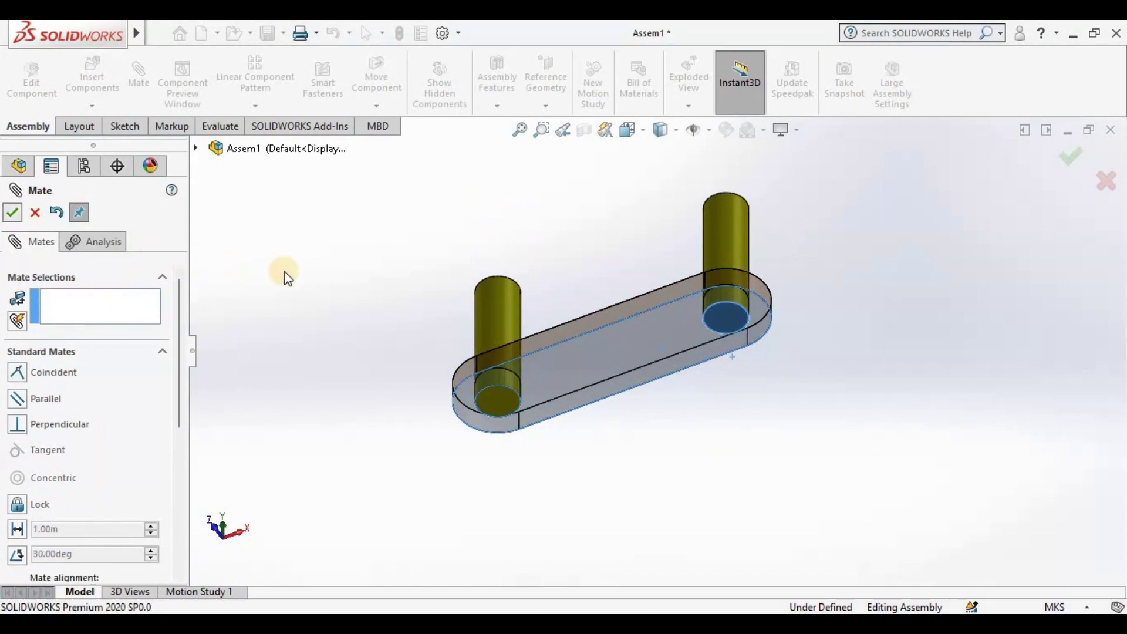
{"action": "middle_click_drag", "start_coordinate": [398, 291], "coordinate": [586, 301]}
{"action": "scroll", "coordinate": [583, 297], "scroll_direction": "up", "scroll_amount": 3}
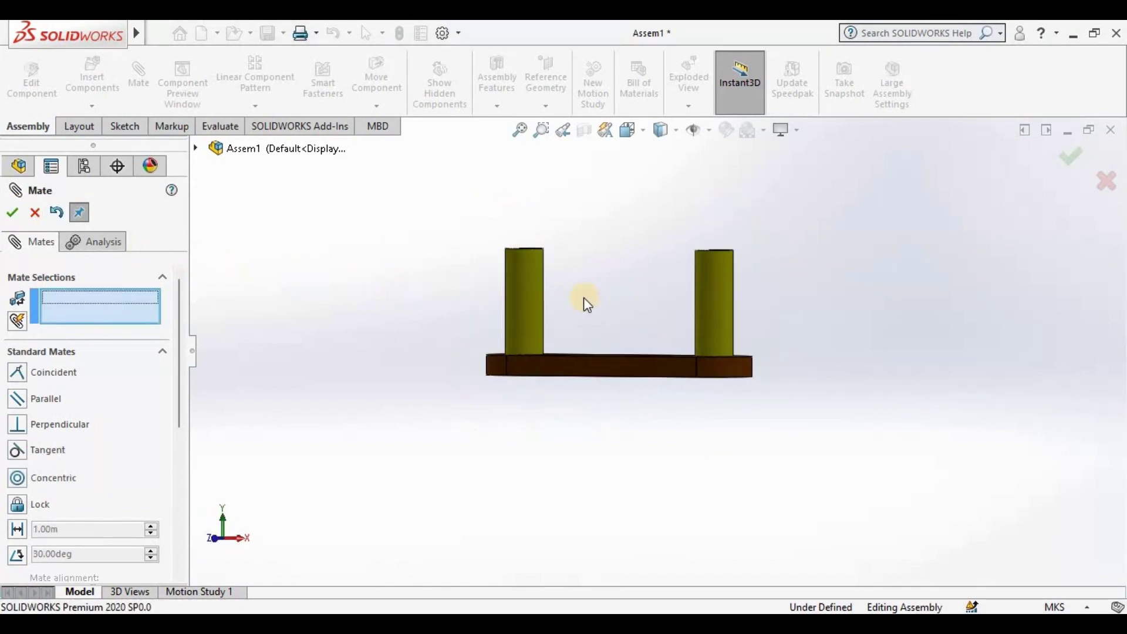
{"action": "left_click", "coordinate": [71, 76]}
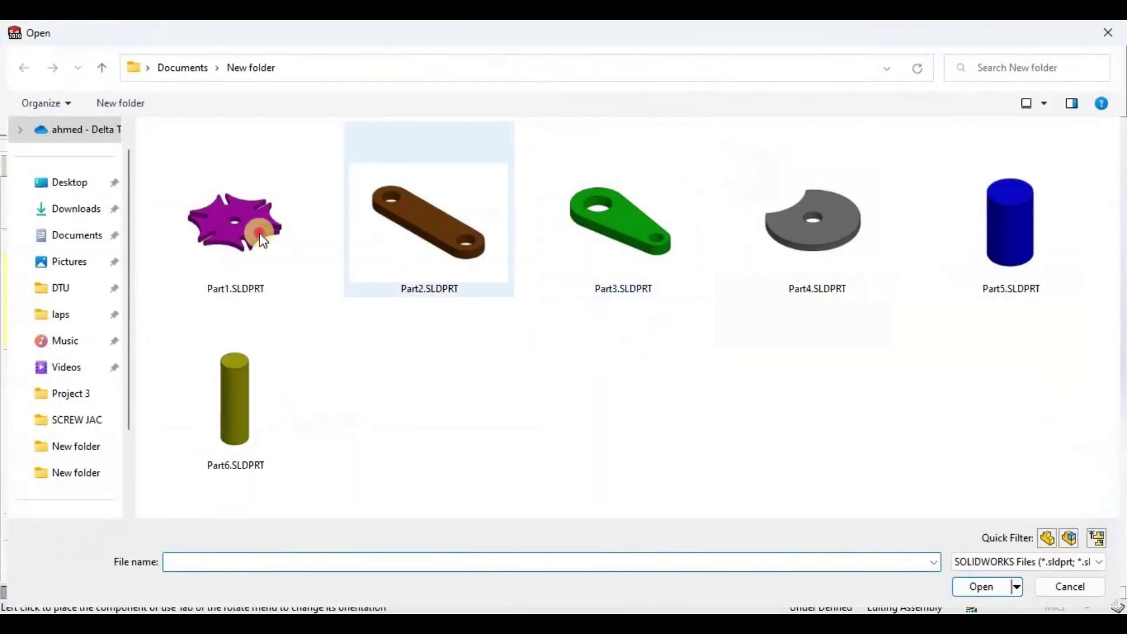
Insert the Part1 Geneva wheel and make its centre hole concentric with the second pin
{"action": "left_click", "coordinate": [261, 238]}
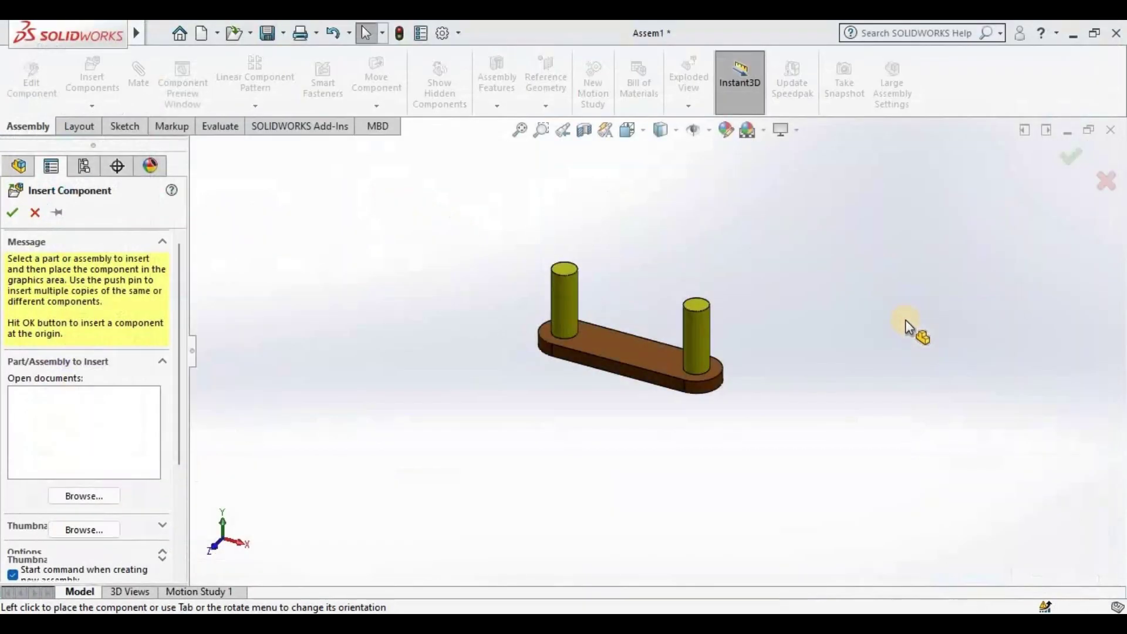
{"action": "left_click", "coordinate": [905, 320]}
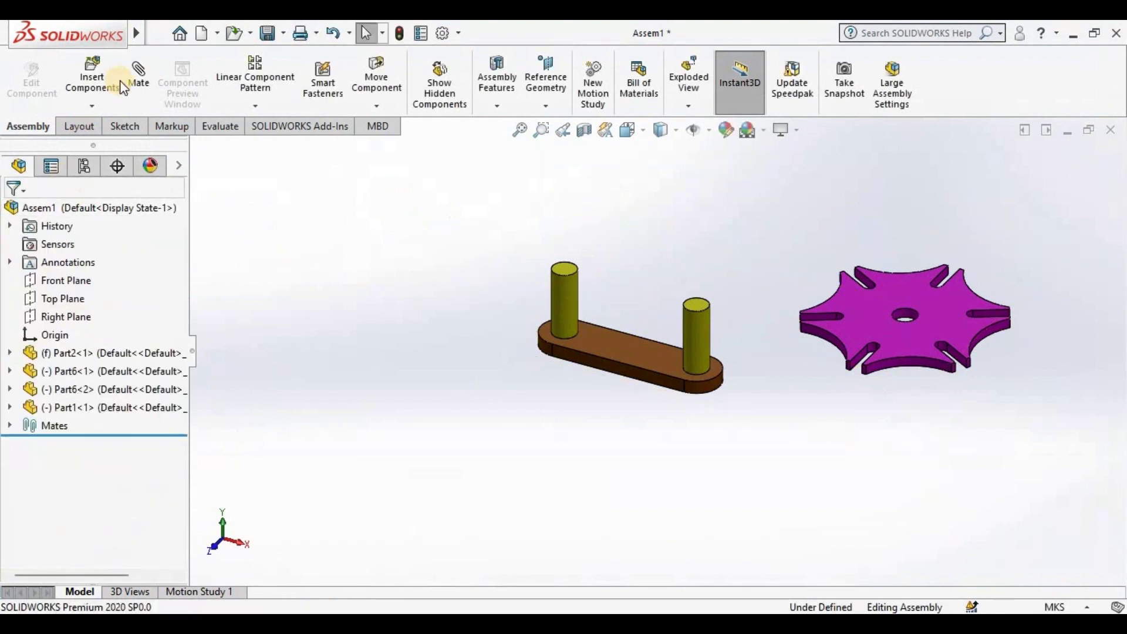
{"action": "left_click", "coordinate": [141, 75]}
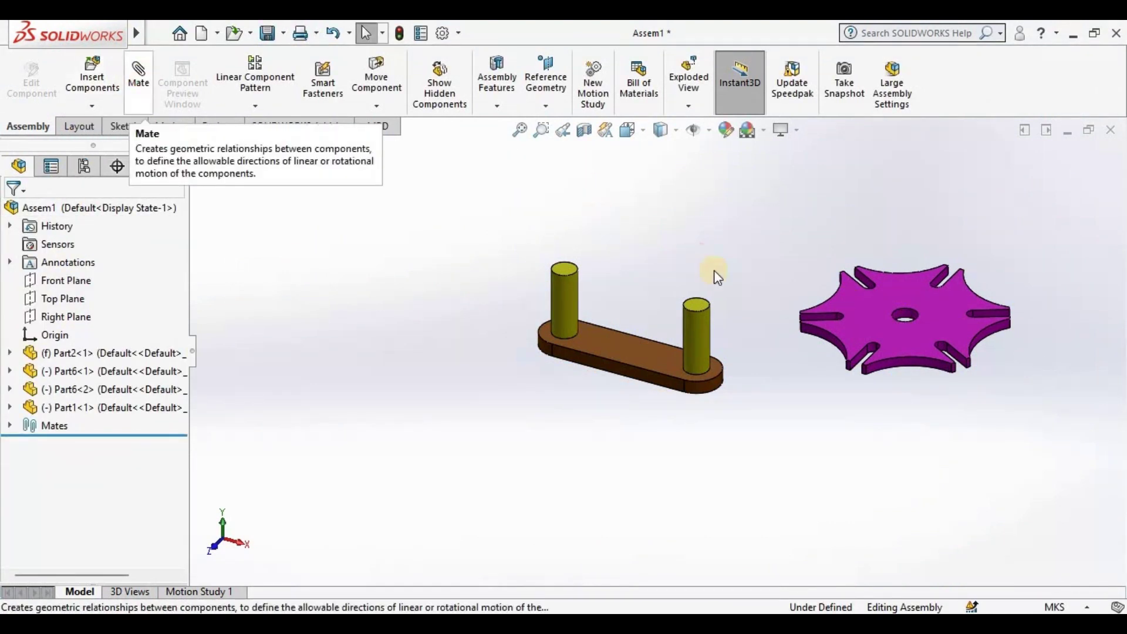
{"action": "left_click", "coordinate": [901, 316]}
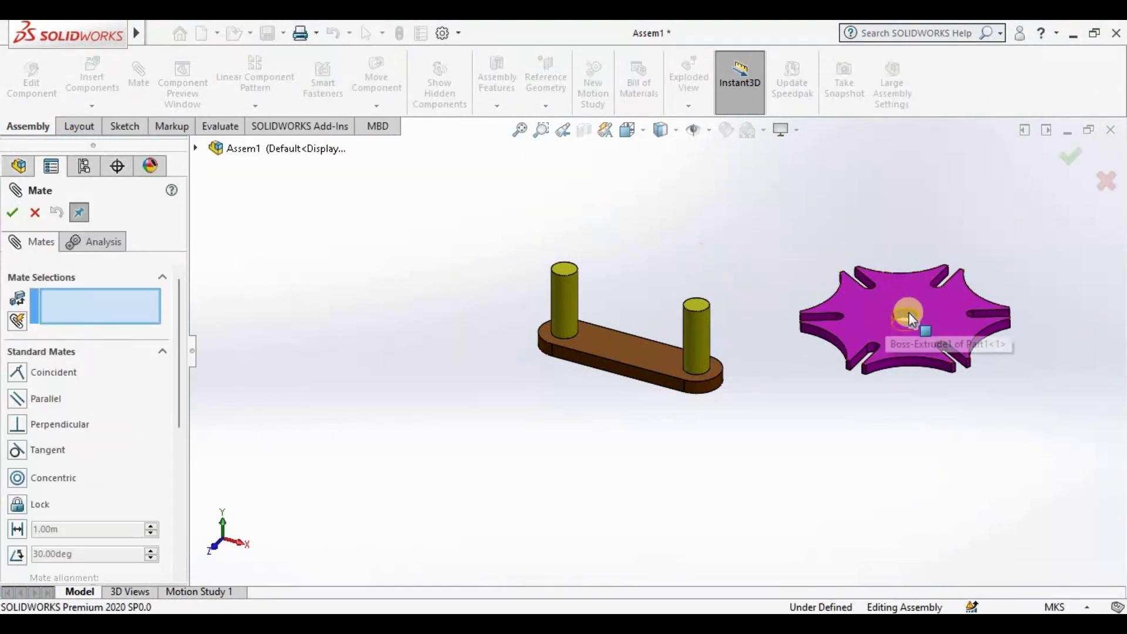
{"action": "left_click", "coordinate": [694, 321]}
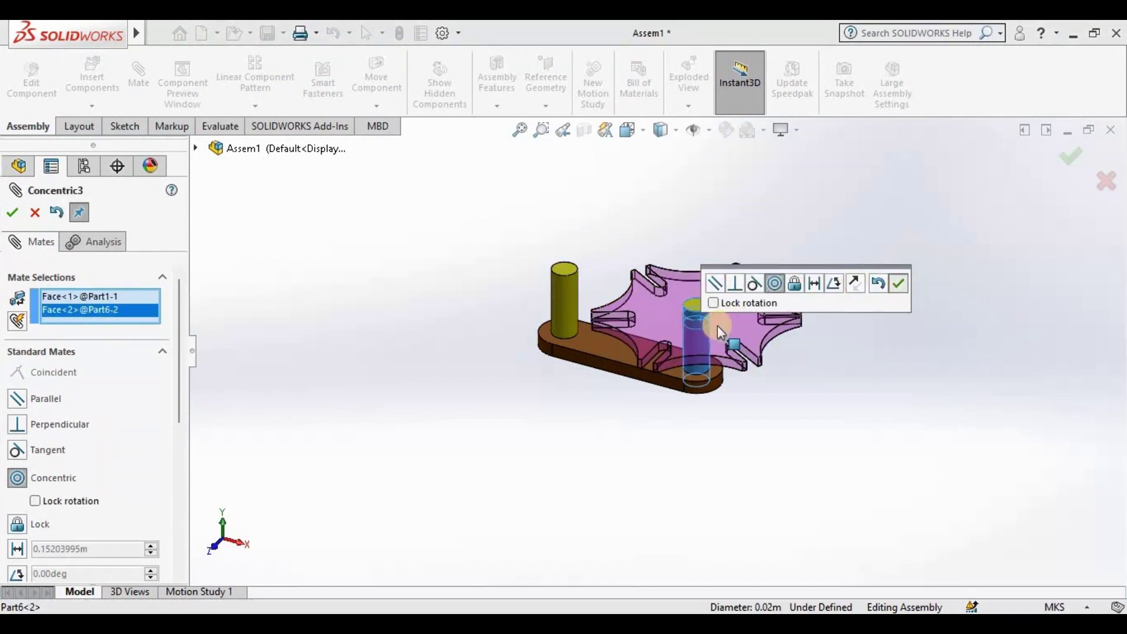
{"action": "key", "text": "Return"}
Make the wheel's top face flush with the second pin's top
{"action": "scroll", "coordinate": [611, 323], "scroll_direction": "down", "scroll_amount": 4}
{"action": "left_click", "coordinate": [612, 321]}
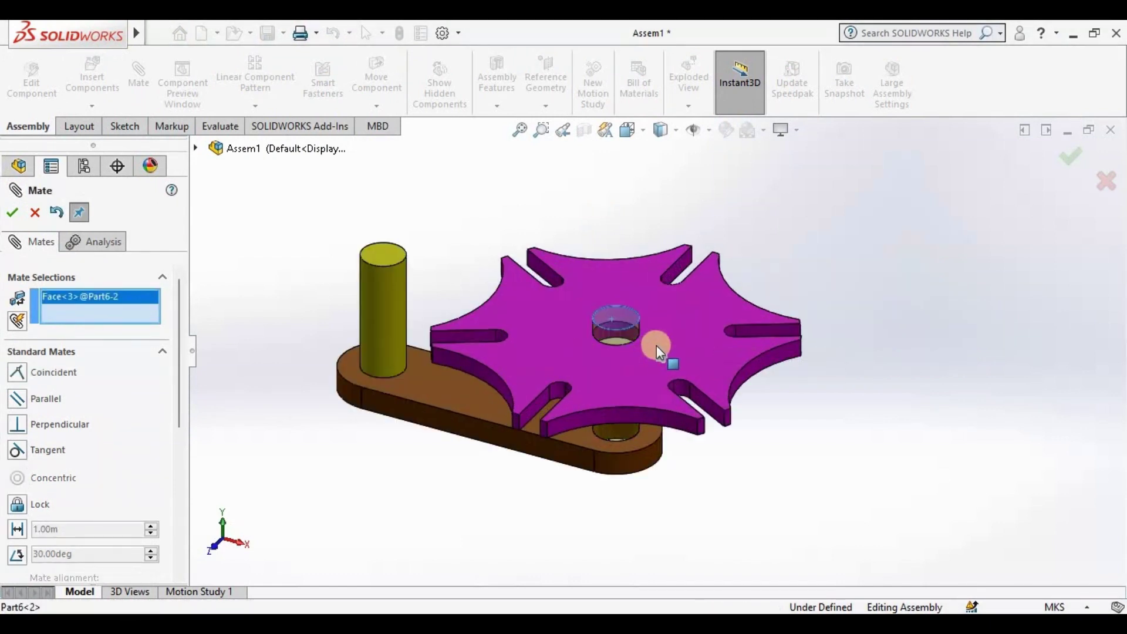
{"action": "left_click", "coordinate": [491, 345]}
{"action": "left_click", "coordinate": [14, 212]}
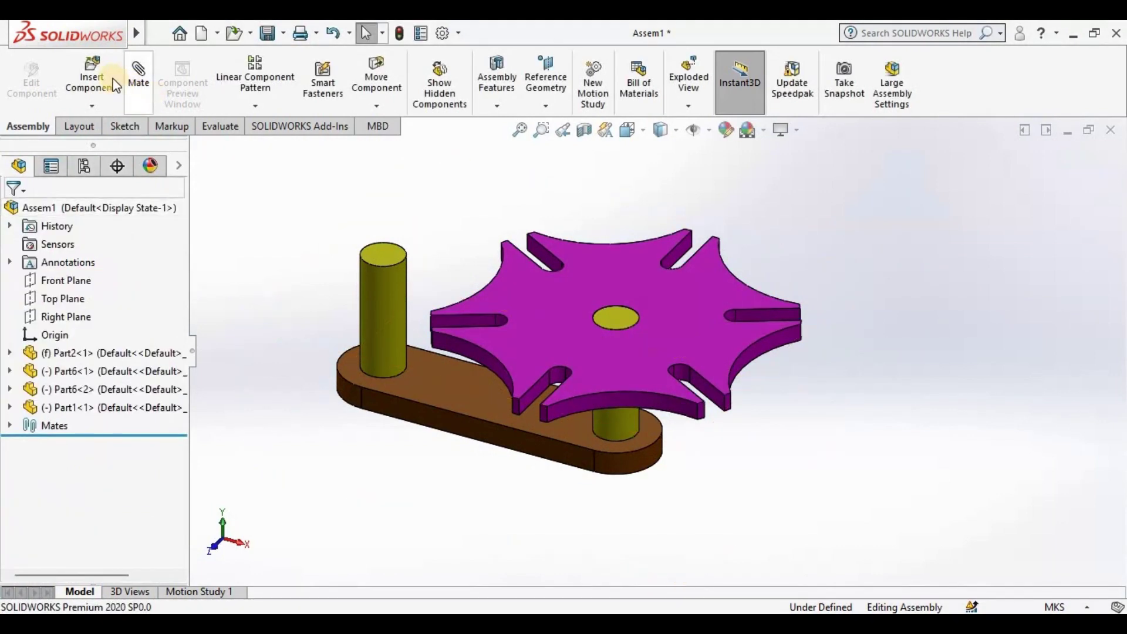
Insert the green Part3 crank into the assembly
{"action": "key", "text": "i"}
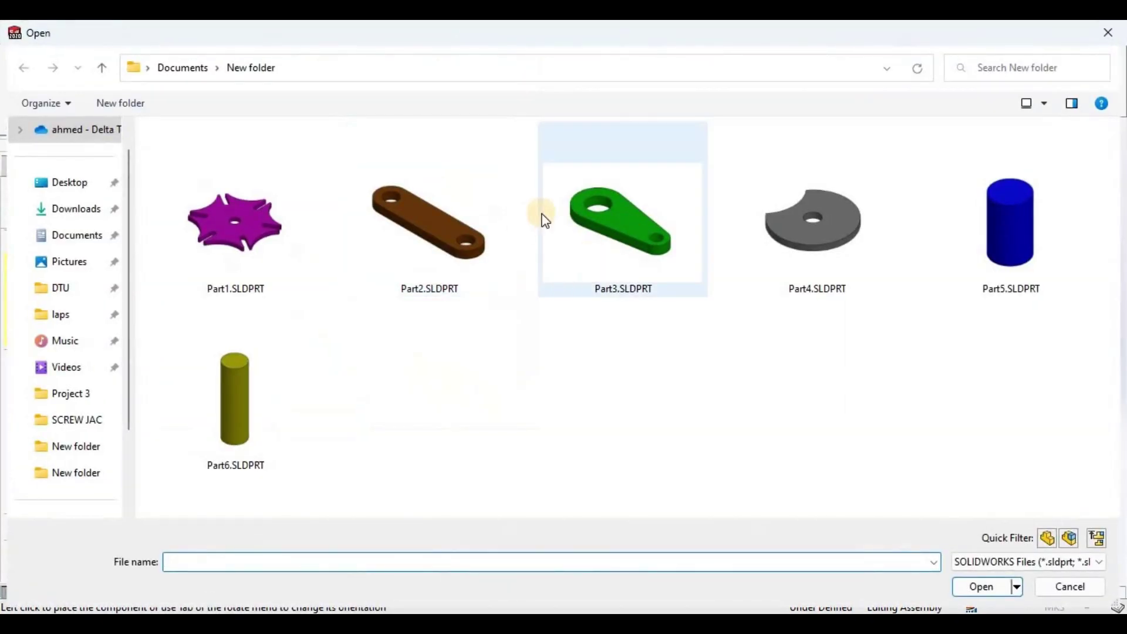
{"action": "left_click", "coordinate": [977, 587]}
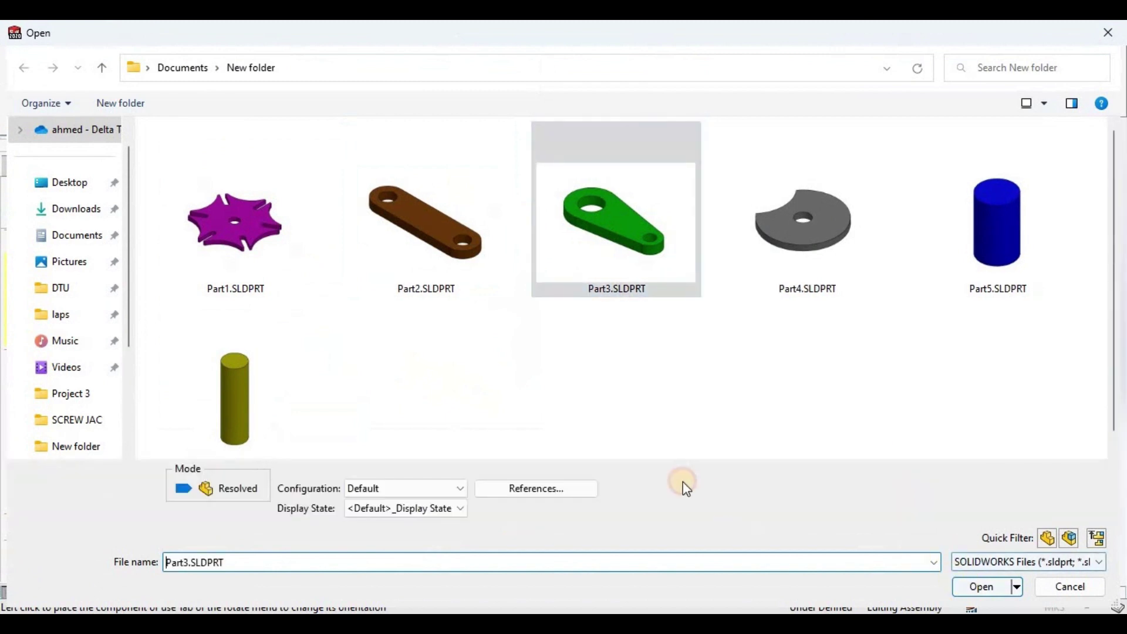
{"action": "left_click", "coordinate": [345, 322]}
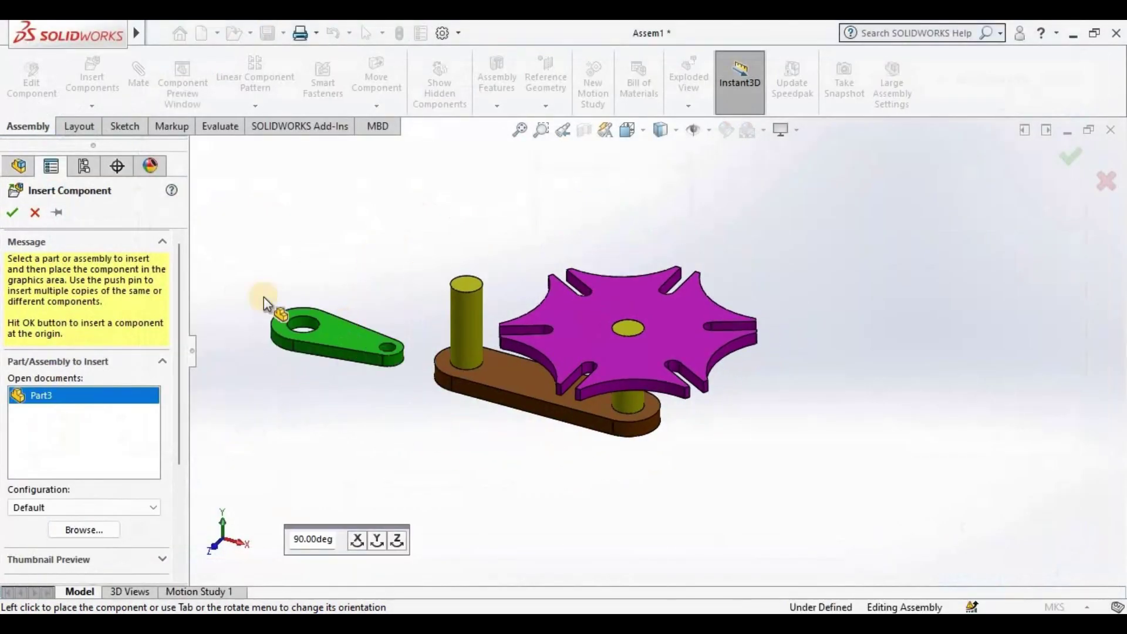
Mate the crank's hole concentric with the first pin
{"action": "left_click", "coordinate": [140, 87]}
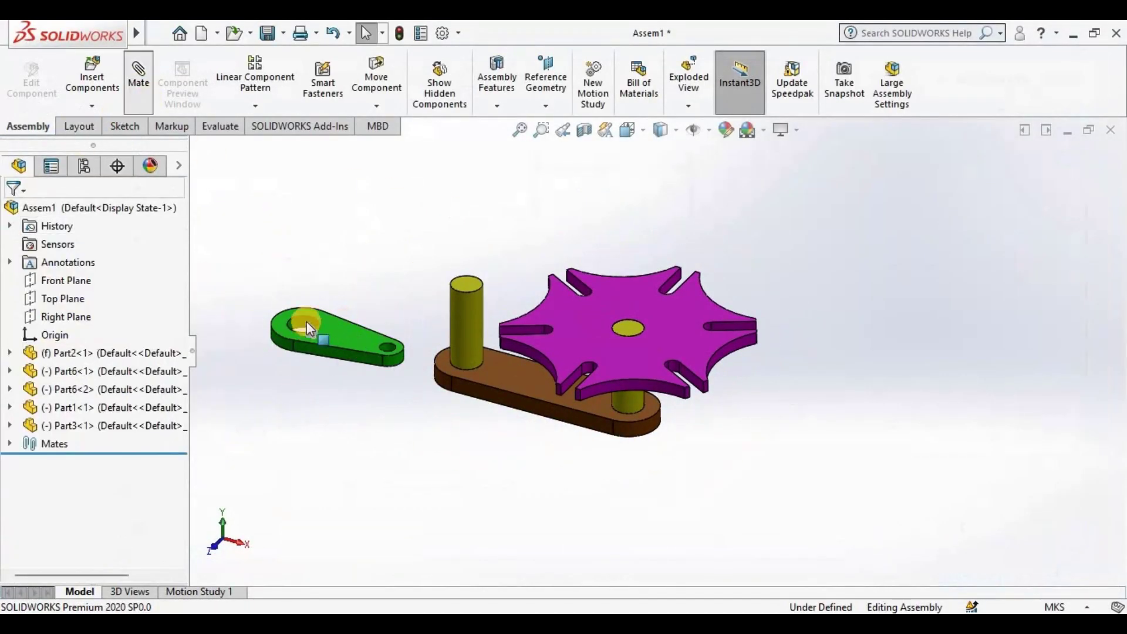
{"action": "left_click", "coordinate": [307, 322]}
{"action": "left_click", "coordinate": [463, 314]}
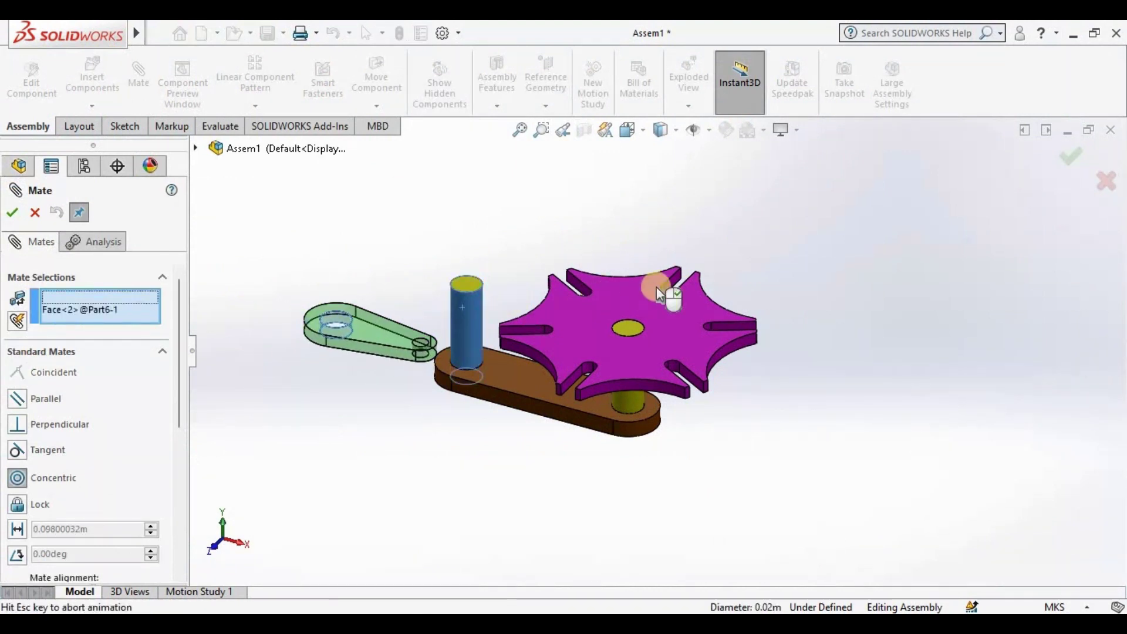
{"action": "left_click", "coordinate": [861, 251]}
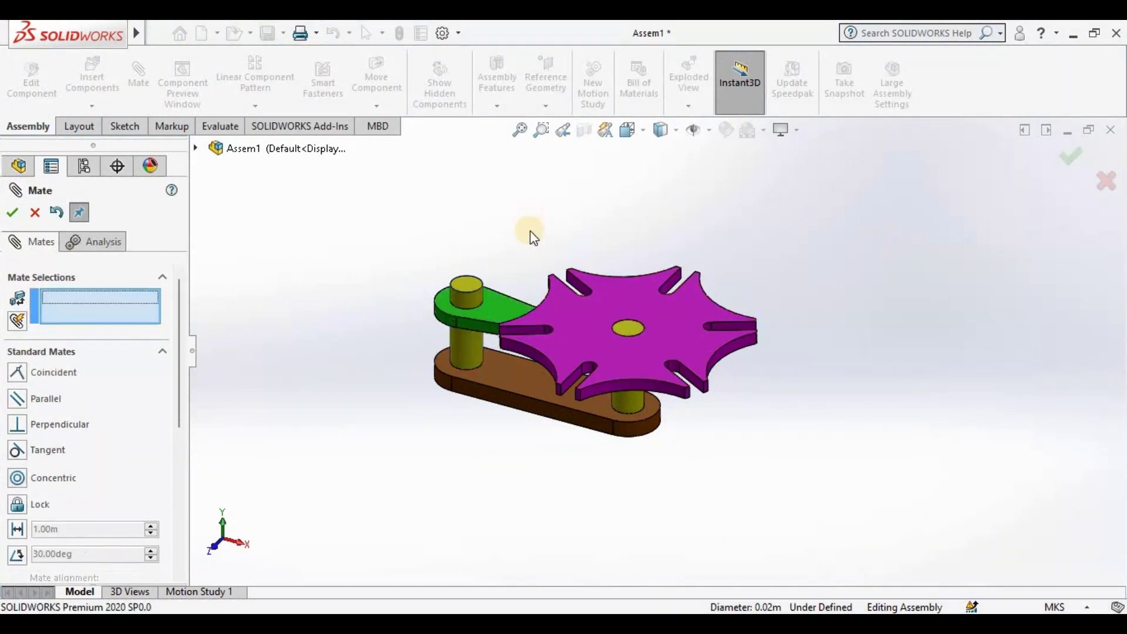
{"action": "left_click", "coordinate": [150, 74]}
Insert the grey Part4 cut-out disc into the assembly
{"action": "left_click", "coordinate": [93, 79]}
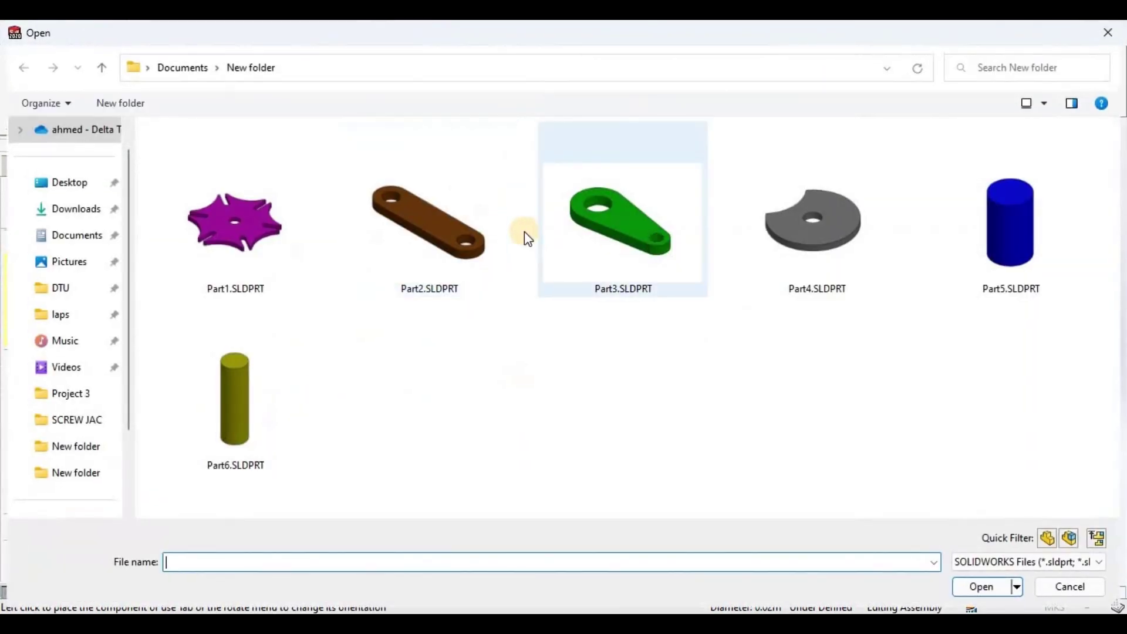
{"action": "left_click", "coordinate": [780, 209]}
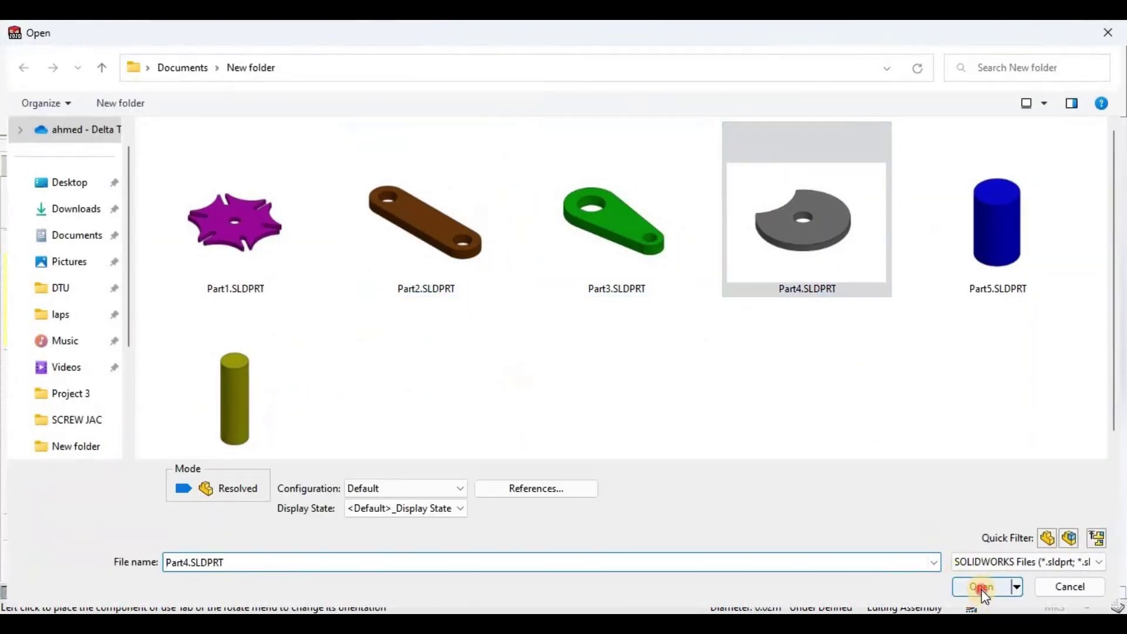
{"action": "left_click", "coordinate": [984, 592]}
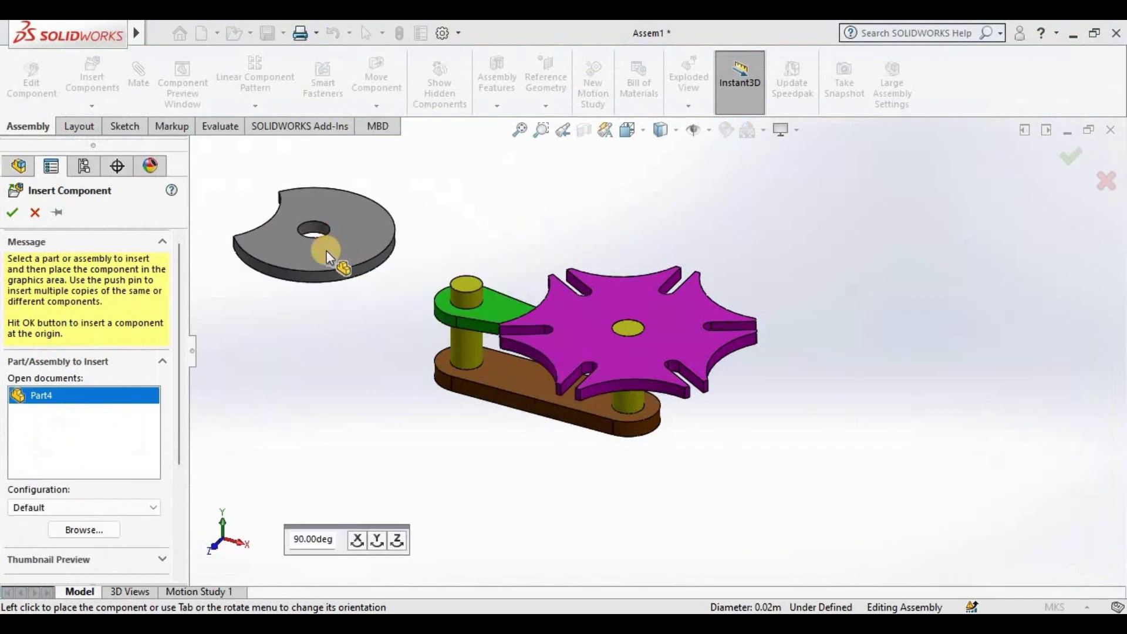
{"action": "left_click", "coordinate": [293, 252]}
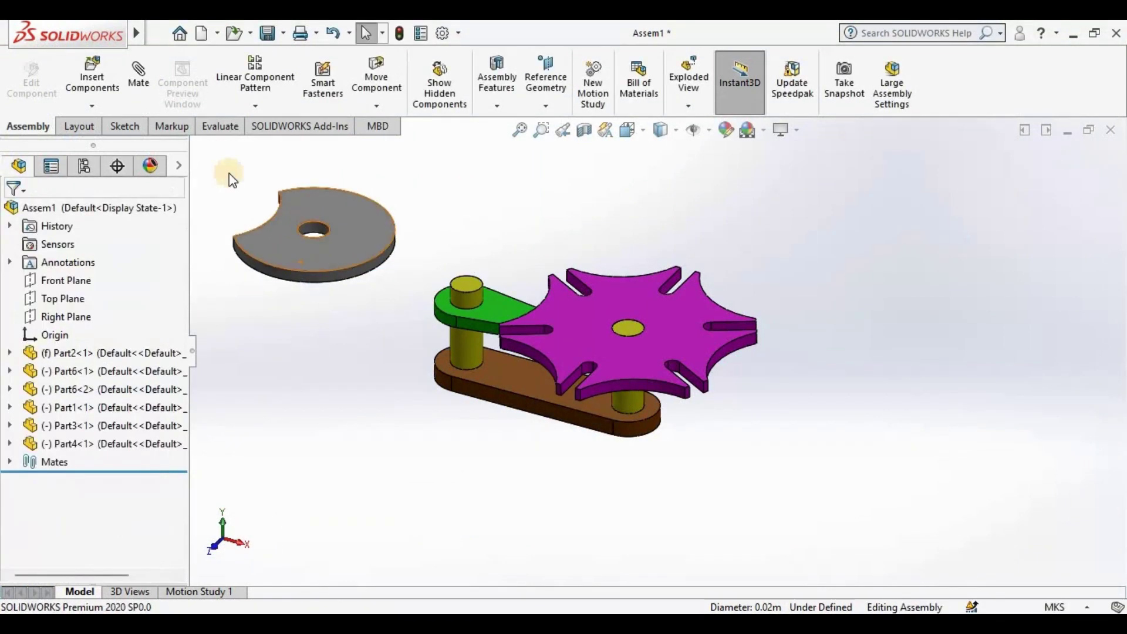
Mate the disc concentric on the first pin, its top flush with the pin top
{"action": "left_click", "coordinate": [308, 228]}
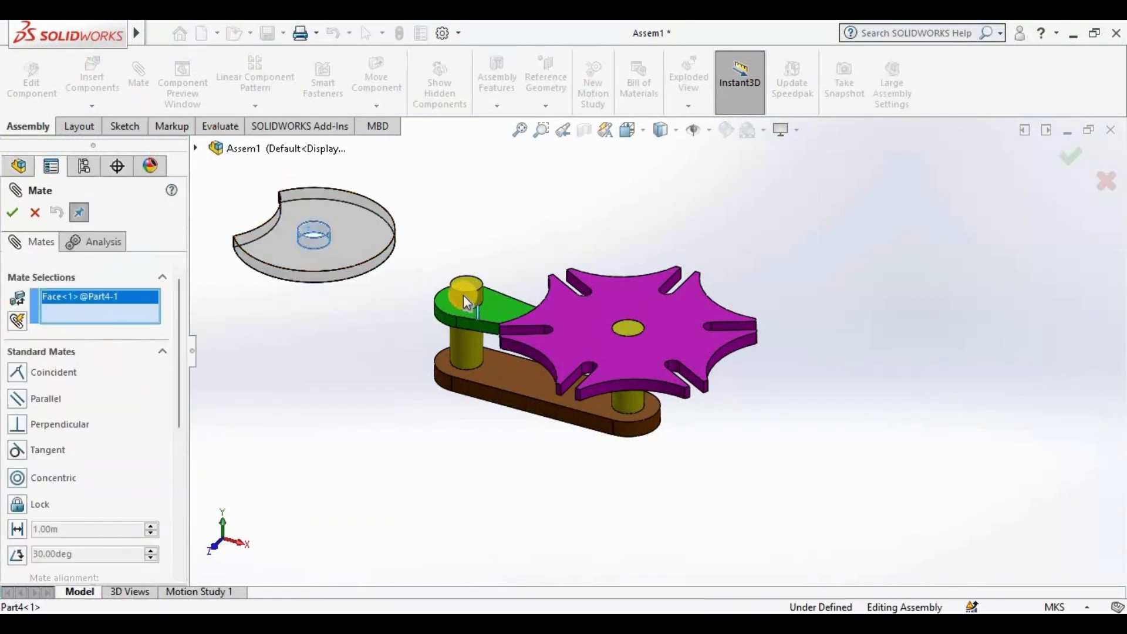
{"action": "left_click", "coordinate": [482, 304]}
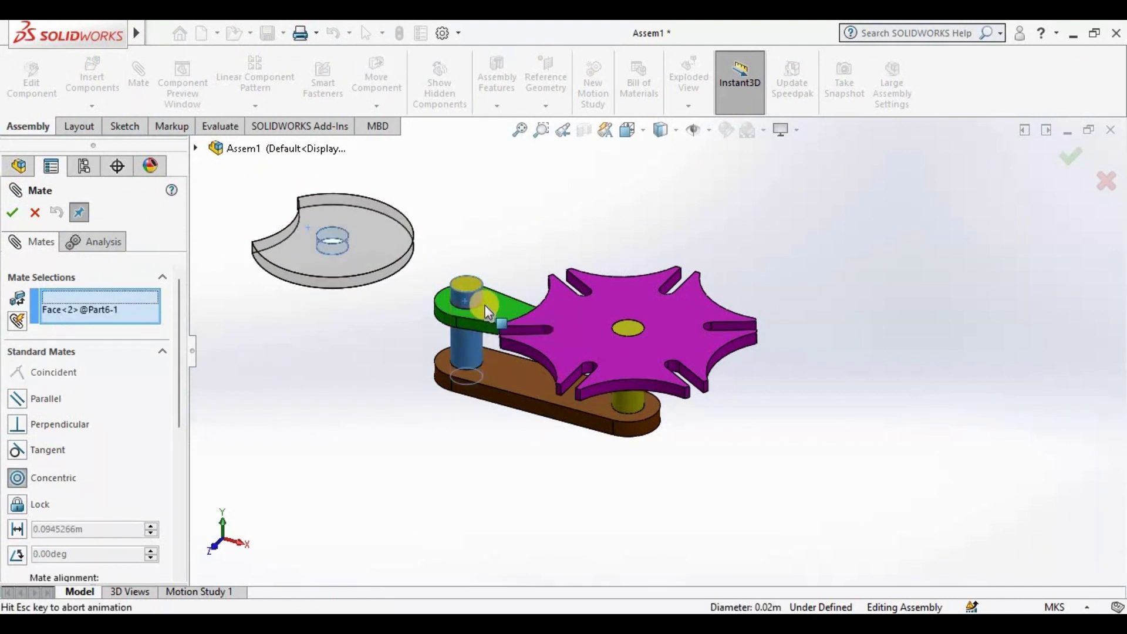
{"action": "left_click", "coordinate": [466, 272]}
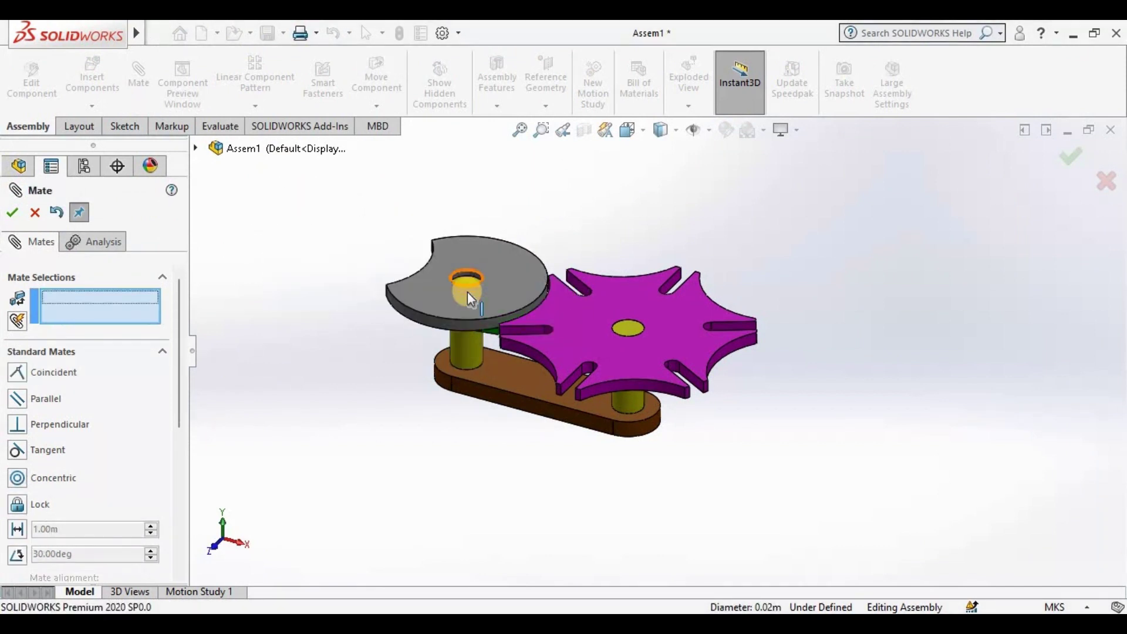
{"action": "scroll", "coordinate": [469, 296], "scroll_direction": "down", "scroll_amount": 2}
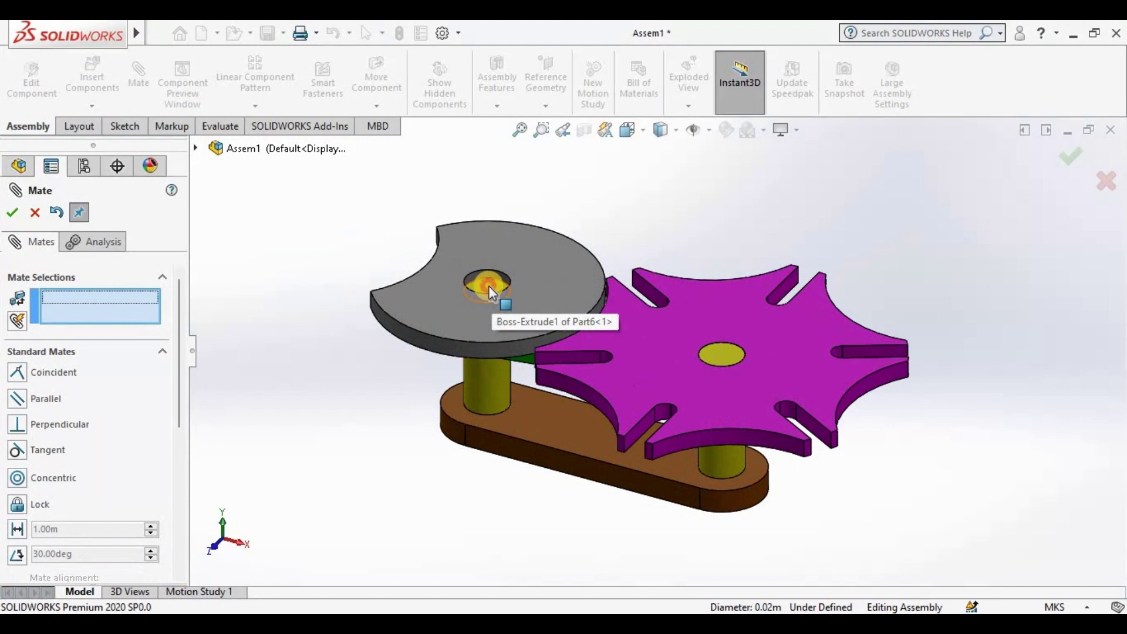
{"action": "left_click", "coordinate": [488, 286]}
{"action": "left_click", "coordinate": [511, 269]}
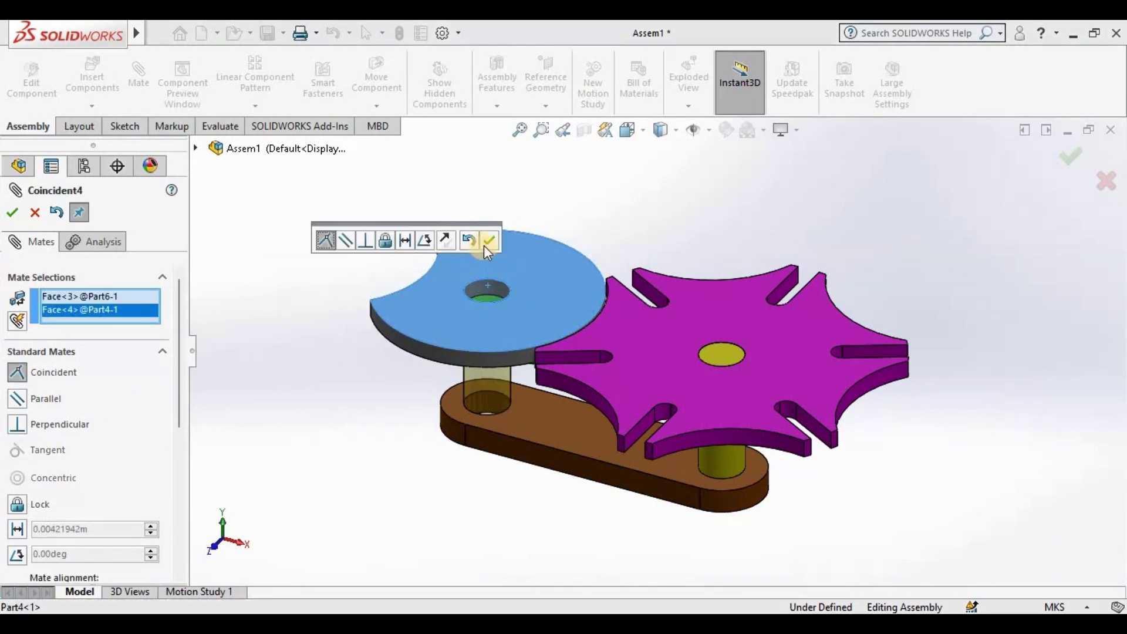
{"action": "left_click", "coordinate": [485, 245]}
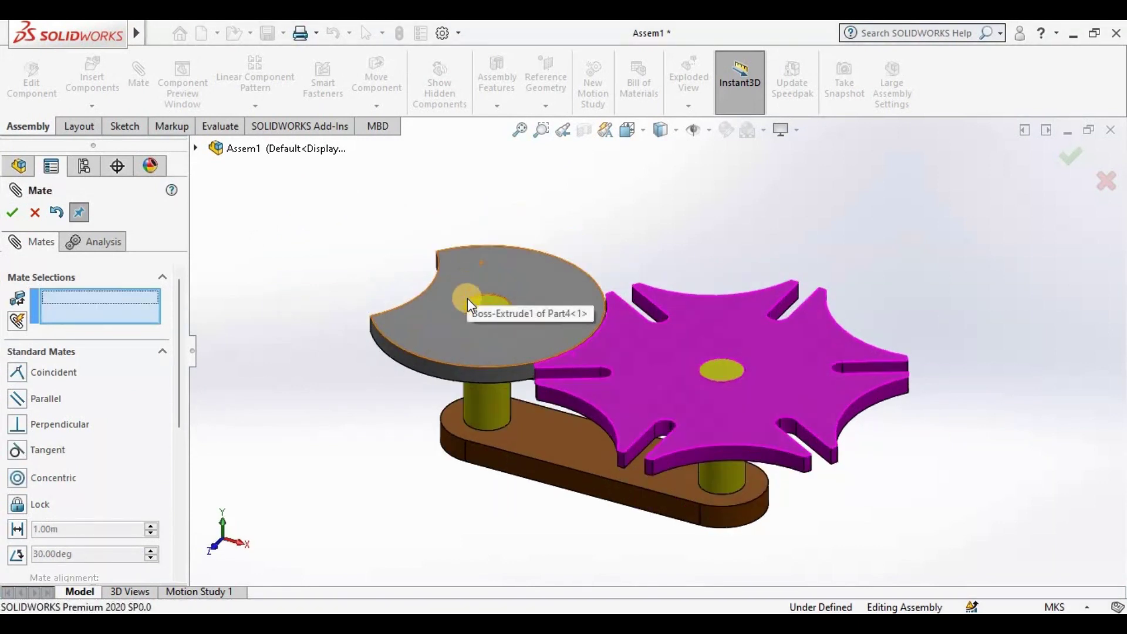
Make the green crank's face coincident with the disc's face, then rotate the crank
{"action": "mouse_move", "coordinate": [467, 298]}
{"action": "middle_mouse_down"}
{"action": "mouse_move", "coordinate": [472, 335]}
{"action": "mouse_move", "coordinate": [506, 375]}
{"action": "middle_mouse_up"}
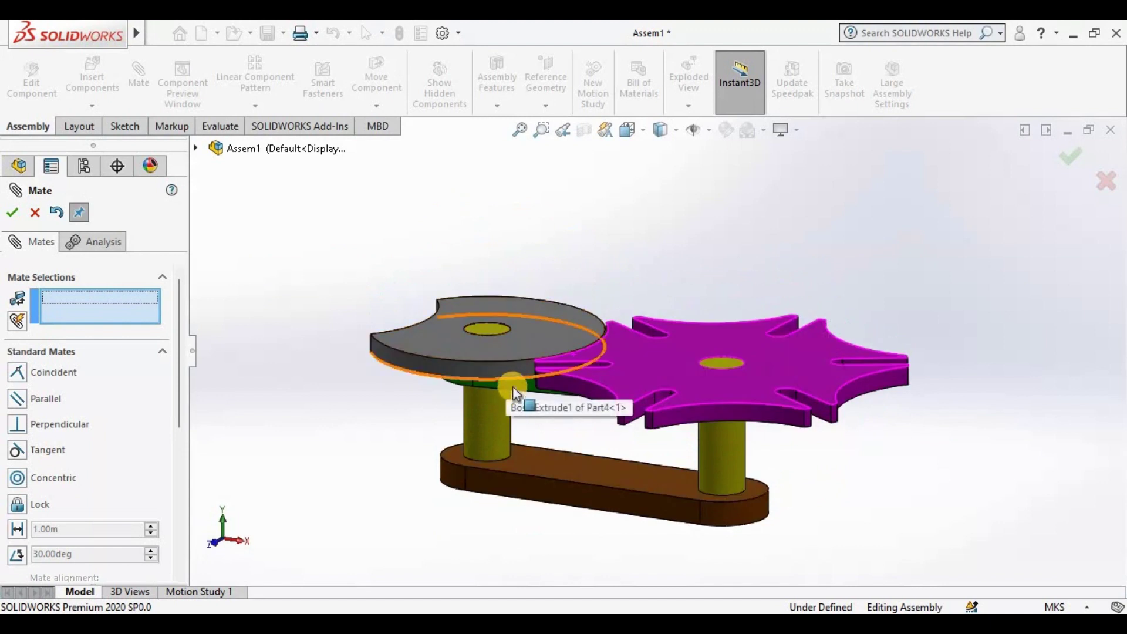
{"action": "left_click_drag", "start_coordinate": [455, 389], "coordinate": [417, 396]}
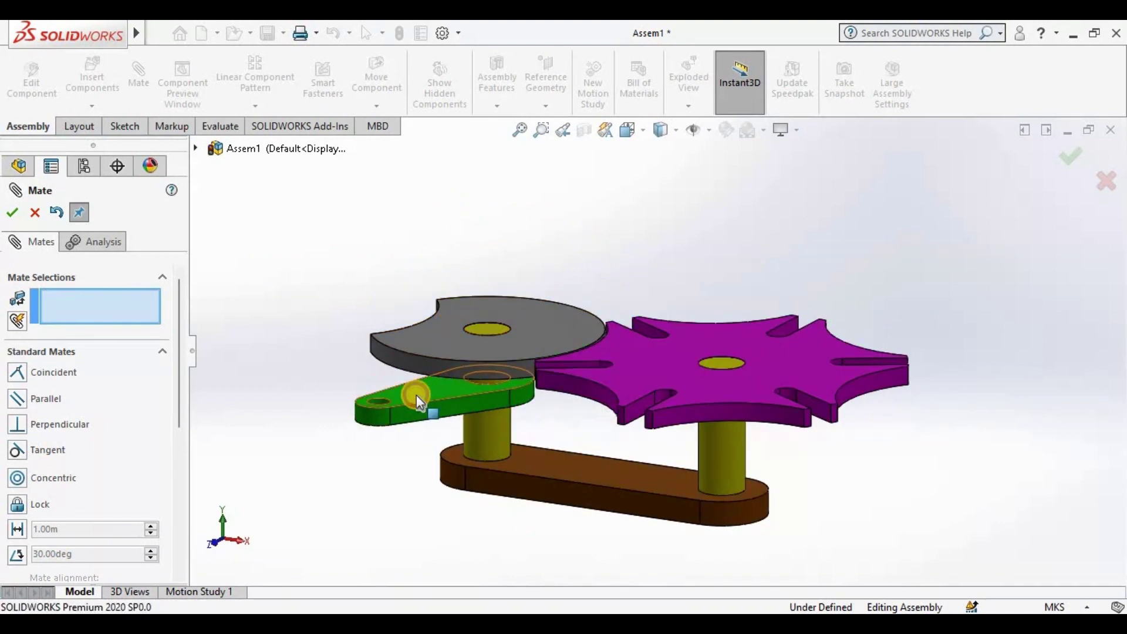
{"action": "left_click", "coordinate": [417, 395]}
{"action": "middle_click_drag", "start_coordinate": [417, 394], "coordinate": [427, 361]}
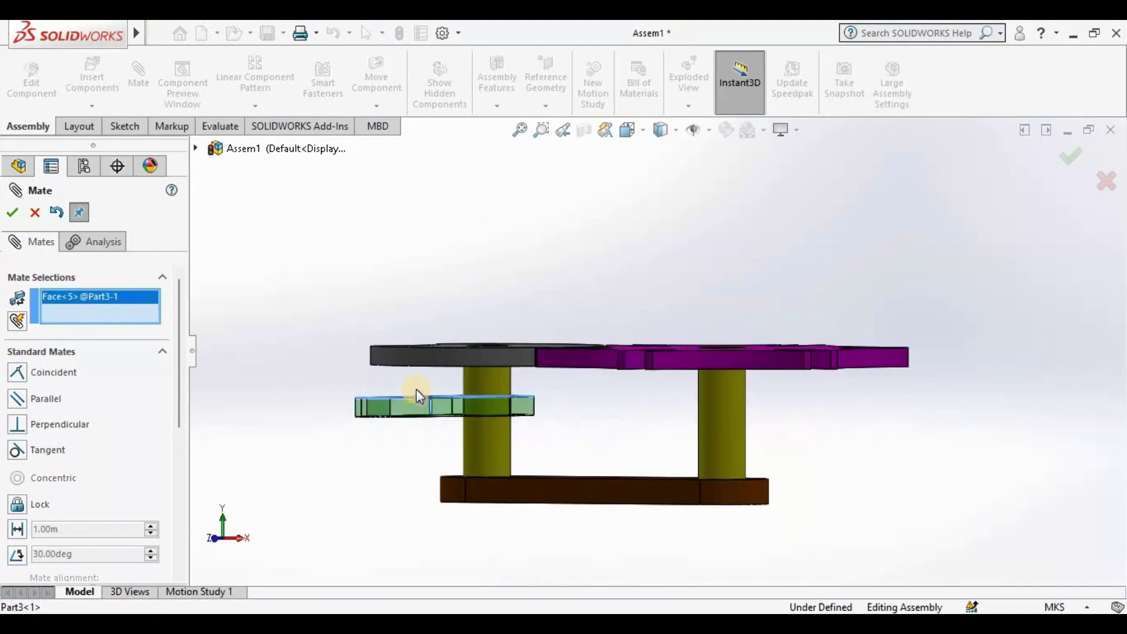
{"action": "left_click", "coordinate": [427, 361]}
{"action": "left_click", "coordinate": [11, 212]}
{"action": "key", "text": "ctrl+1"}
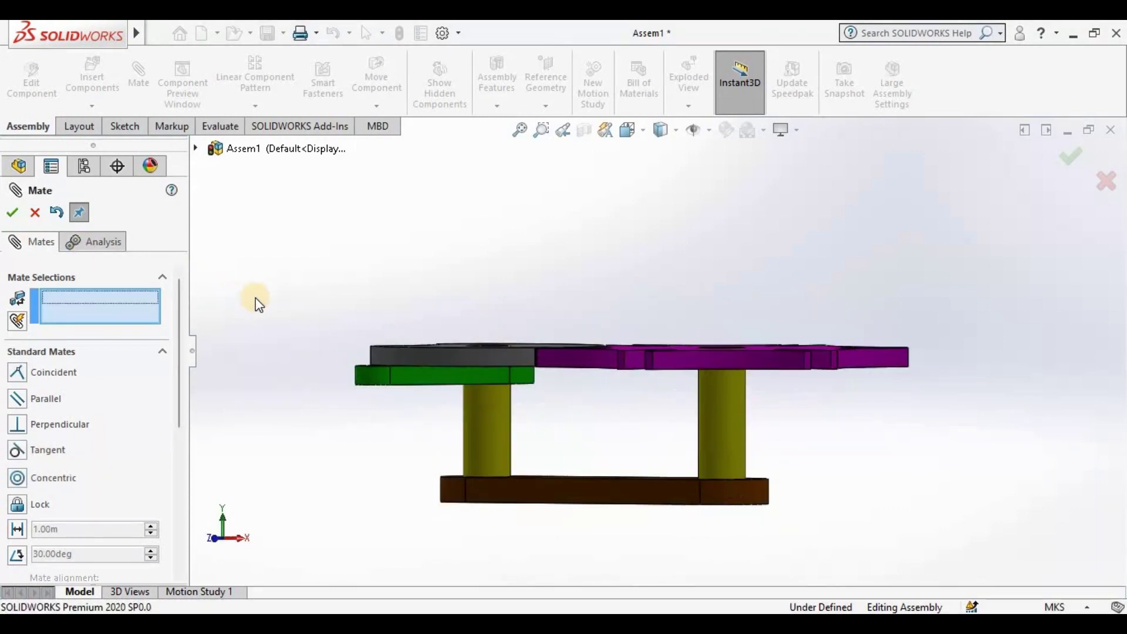
{"action": "key", "text": "ctrl+7"}
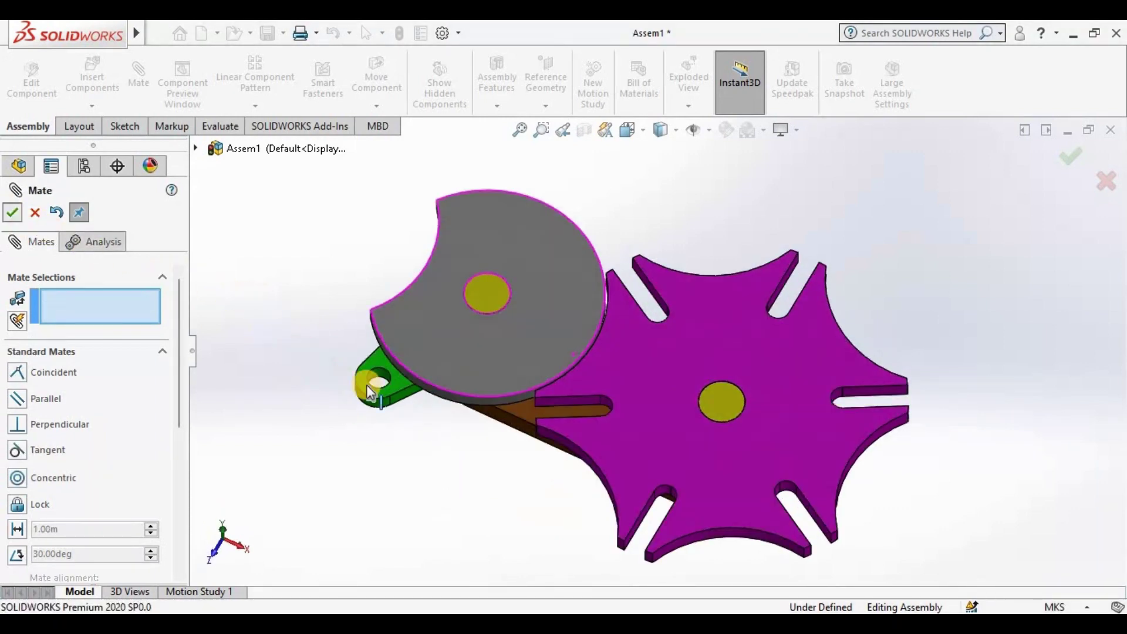
{"action": "key", "text": "Escape"}
{"action": "mouse_move", "coordinate": [362, 383]}
{"action": "left_mouse_down"}
{"action": "mouse_move", "coordinate": [359, 249]}
{"action": "mouse_move", "coordinate": [378, 282]}
{"action": "left_mouse_up"}
Expand Part3<1> and Part4<1> in the tree and select Part3's Front Plane
{"action": "key", "text": "z"}
{"action": "left_click", "coordinate": [275, 305]}
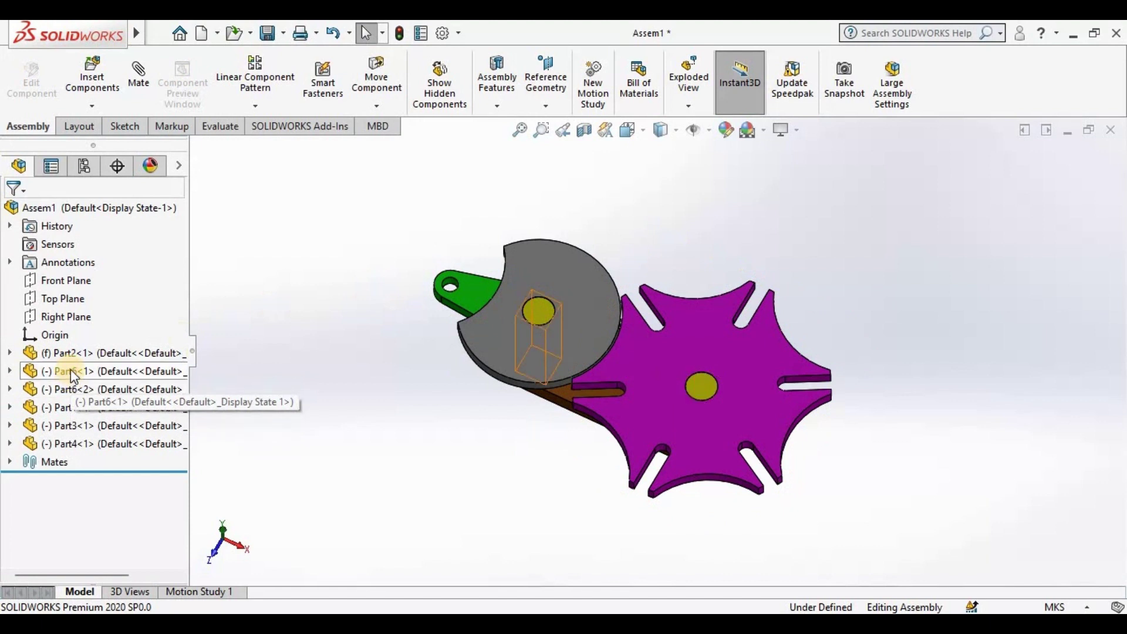
{"action": "left_click", "coordinate": [48, 428]}
{"action": "double_click", "coordinate": [48, 428]}
{"action": "scroll", "coordinate": [52, 470], "scroll_direction": "down", "scroll_amount": 1}
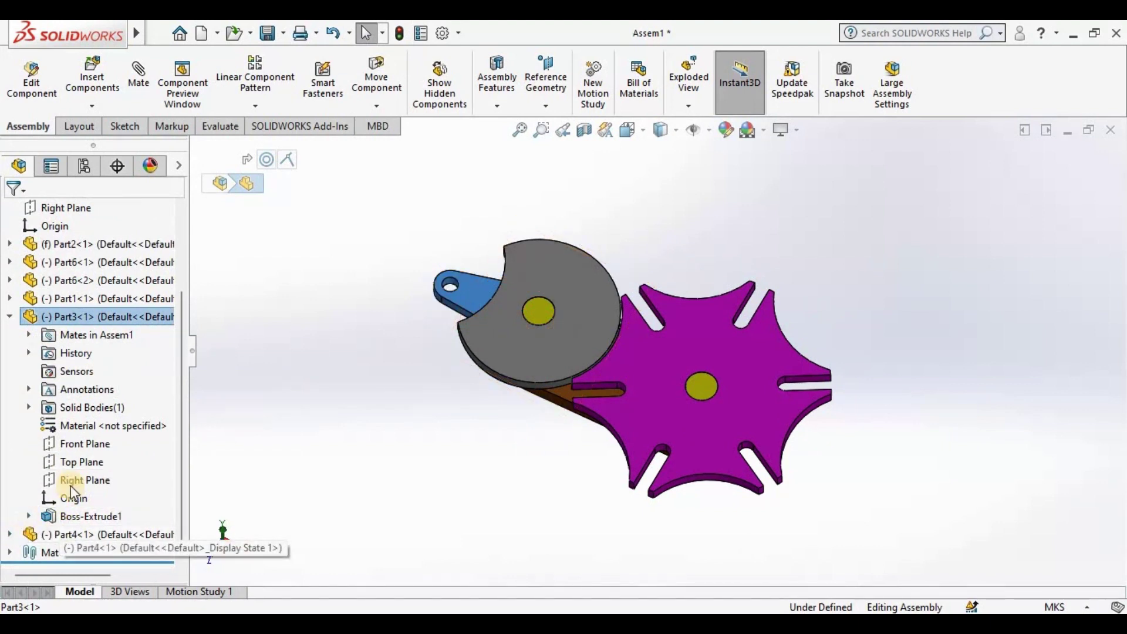
{"action": "left_click", "coordinate": [10, 534]}
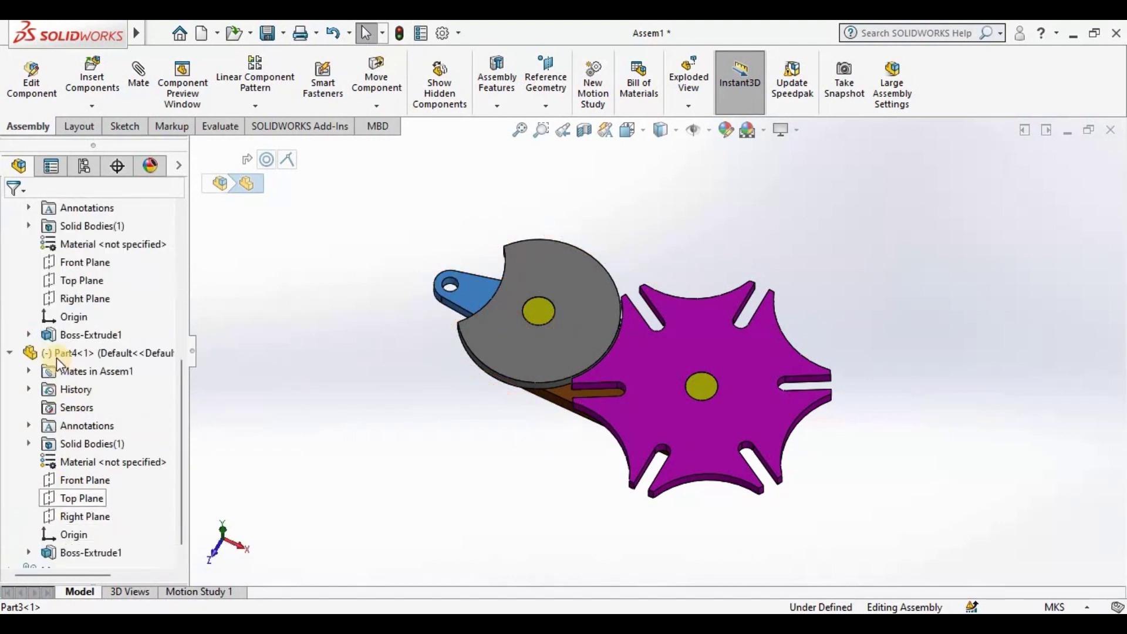
{"action": "left_click", "coordinate": [85, 271]}
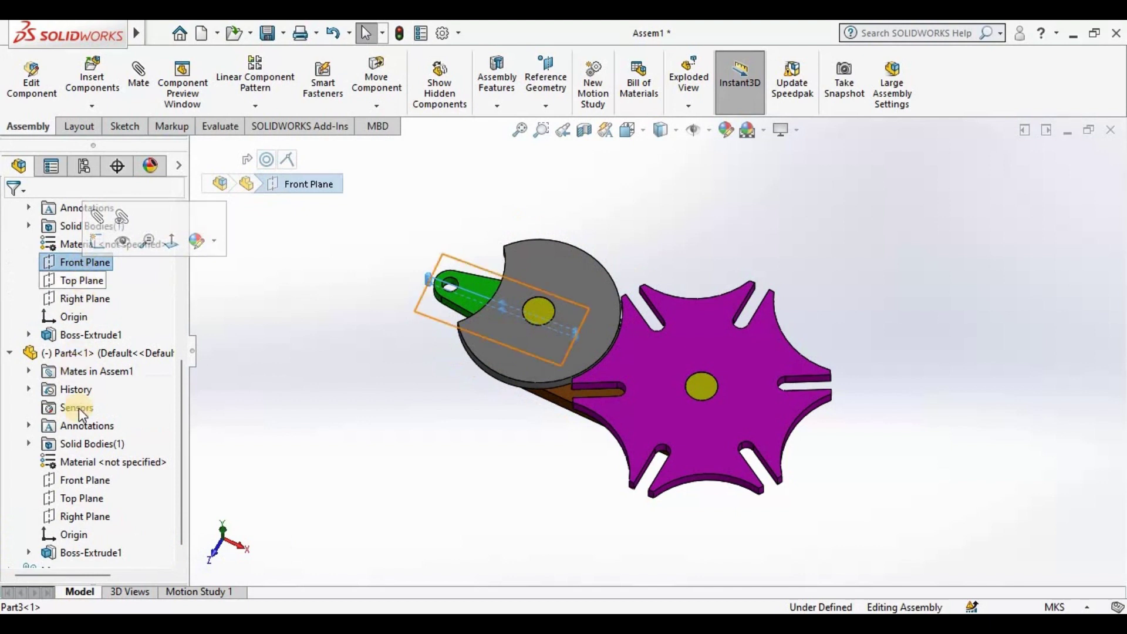
Add a Coincident mate between Part3's and Part4's Front Planes
{"action": "left_click", "coordinate": [85, 479], "text": "ctrl"}
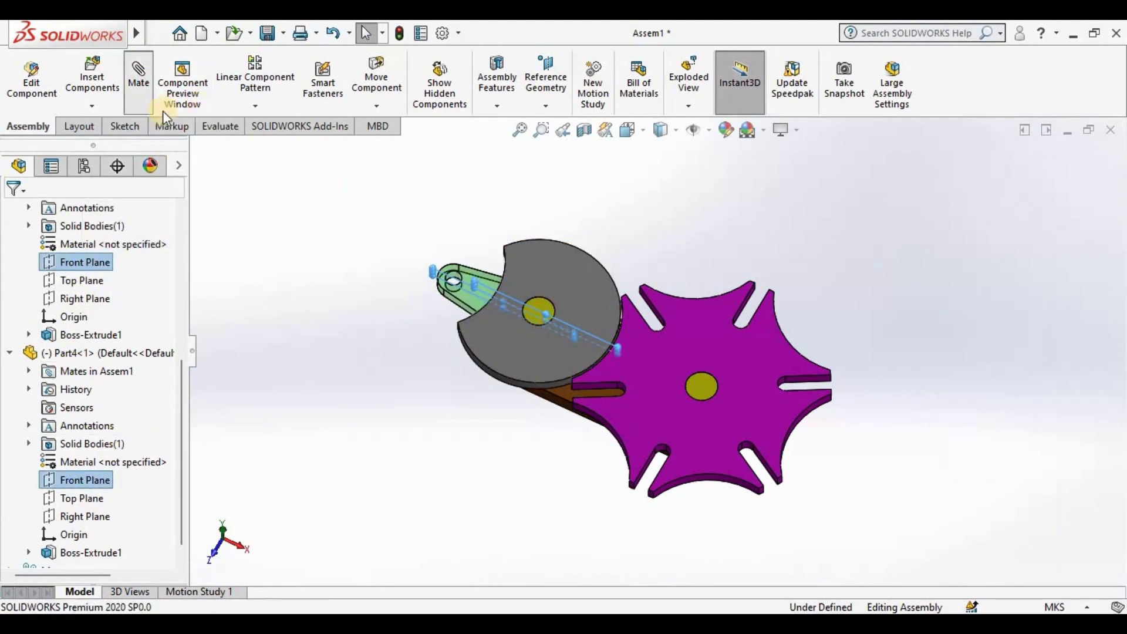
{"action": "left_click", "coordinate": [138, 82]}
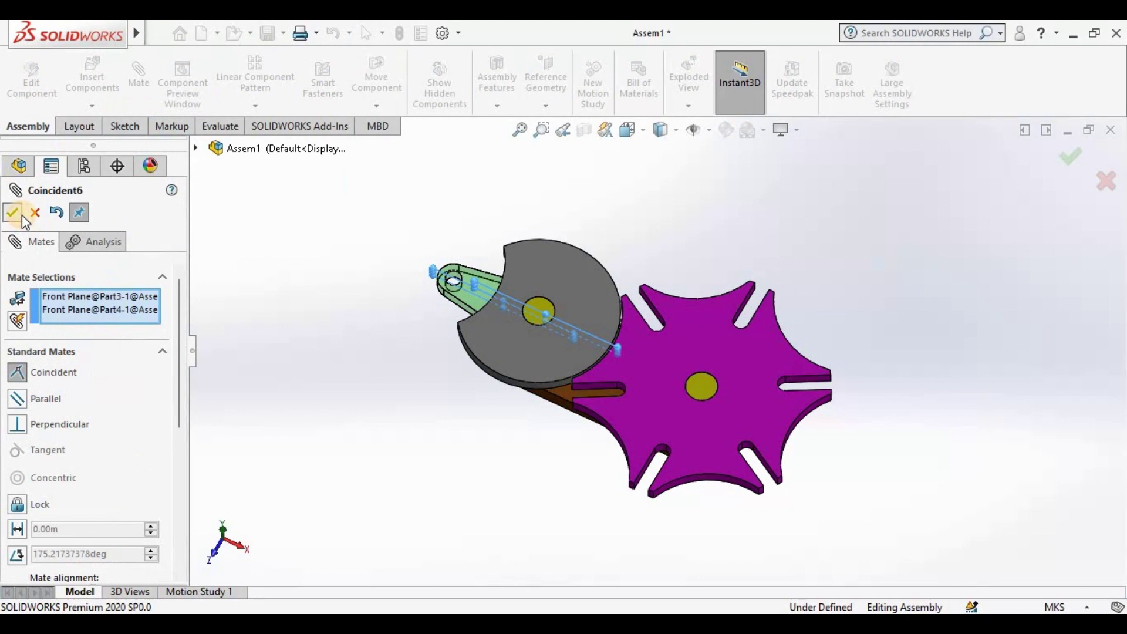
{"action": "left_click", "coordinate": [14, 213]}
{"action": "left_click", "coordinate": [14, 212]}
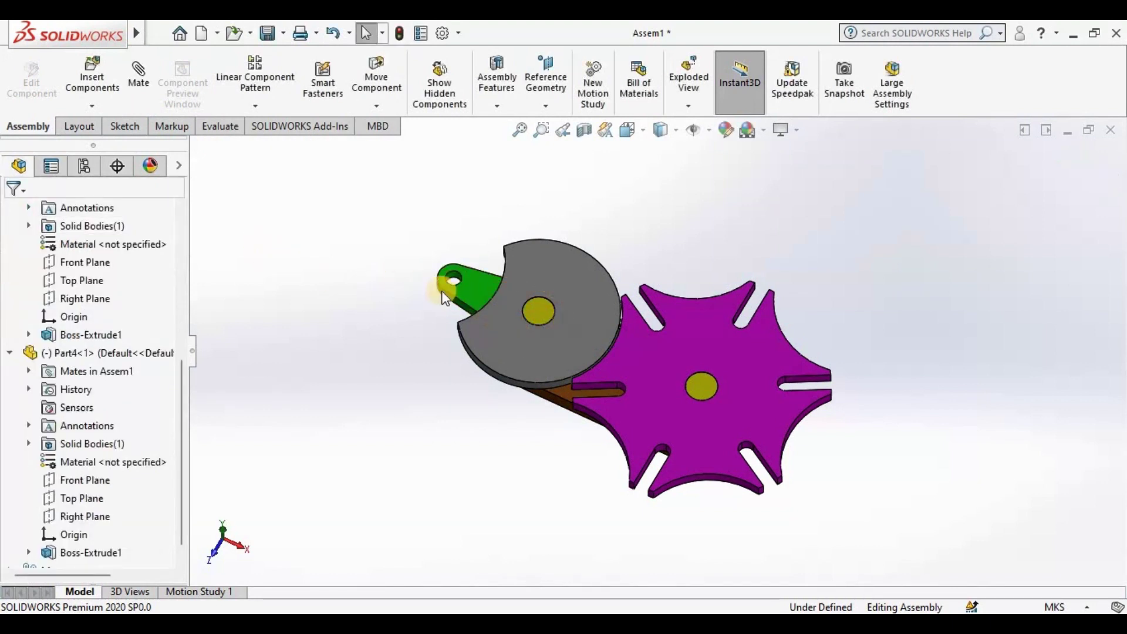
Drag the grey disc to check that the green link turns with it
{"action": "left_click_drag", "start_coordinate": [466, 313], "coordinate": [327, 306]}
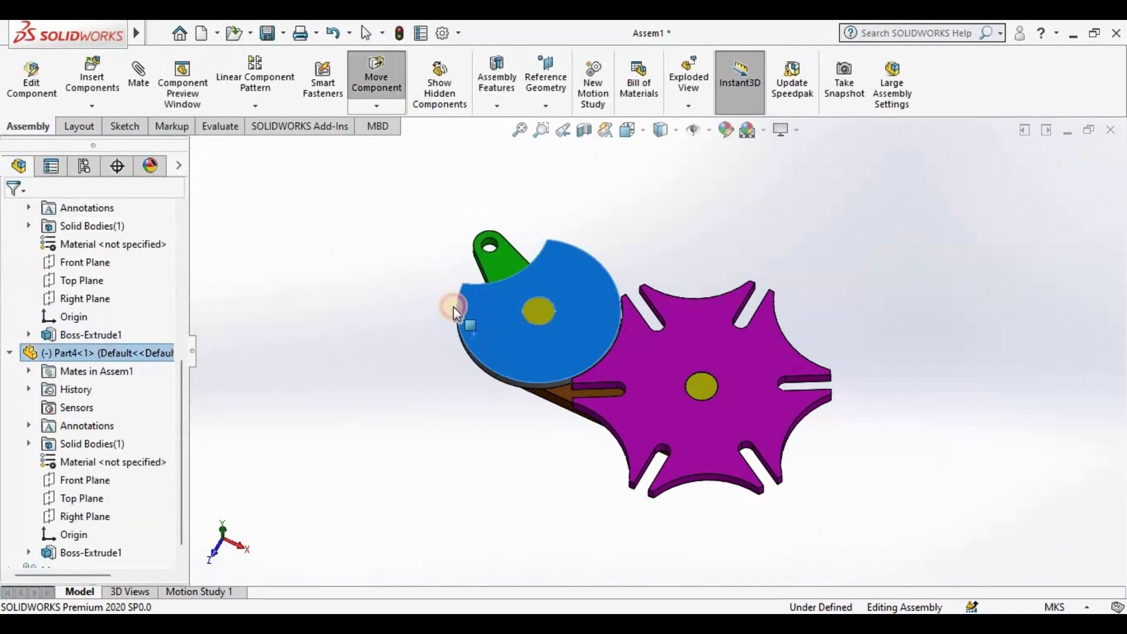
{"action": "left_click", "coordinate": [326, 307]}
{"action": "left_click", "coordinate": [92, 80]}
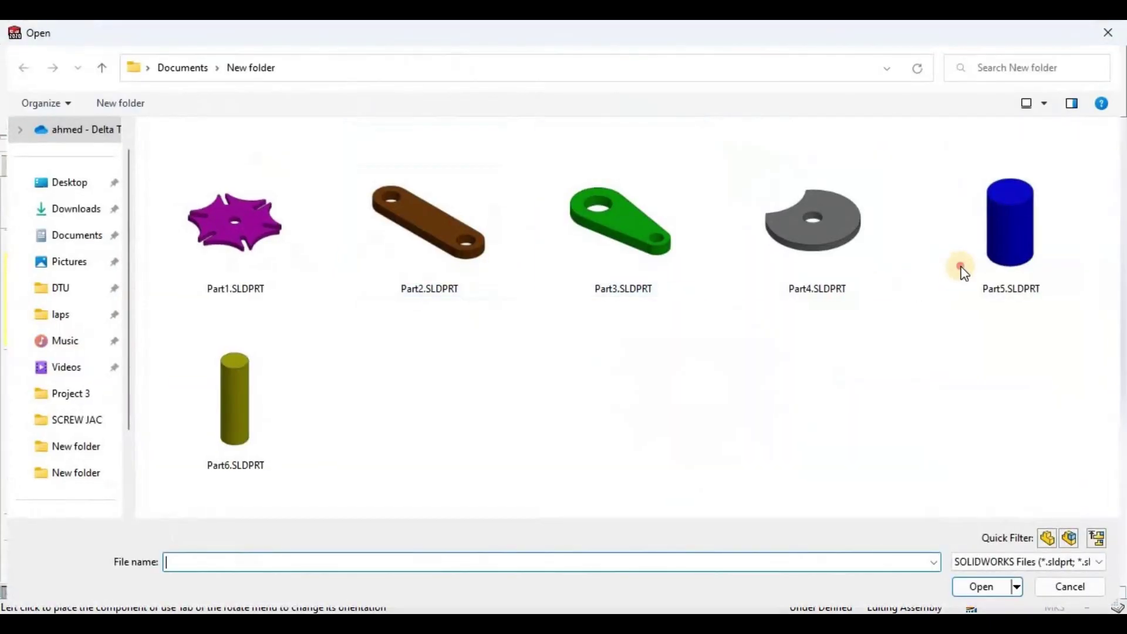
Insert Part5.SLDPRT and mate the blue cylinder concentric with the green link's end hole
{"action": "left_click", "coordinate": [963, 264]}
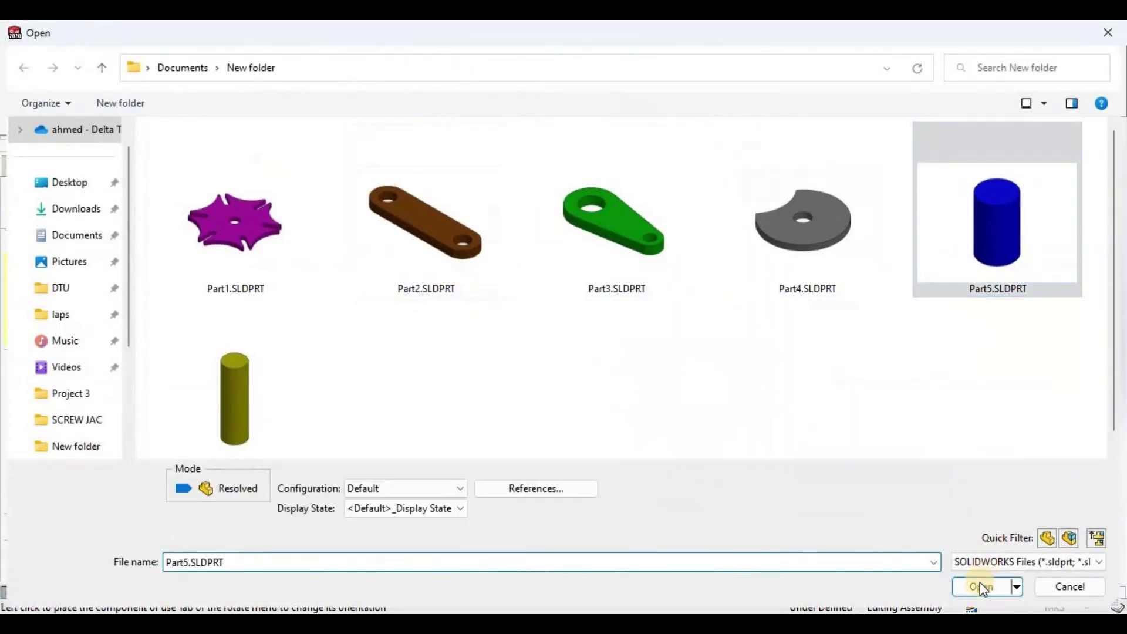
{"action": "left_click", "coordinate": [981, 587]}
{"action": "left_click", "coordinate": [376, 269]}
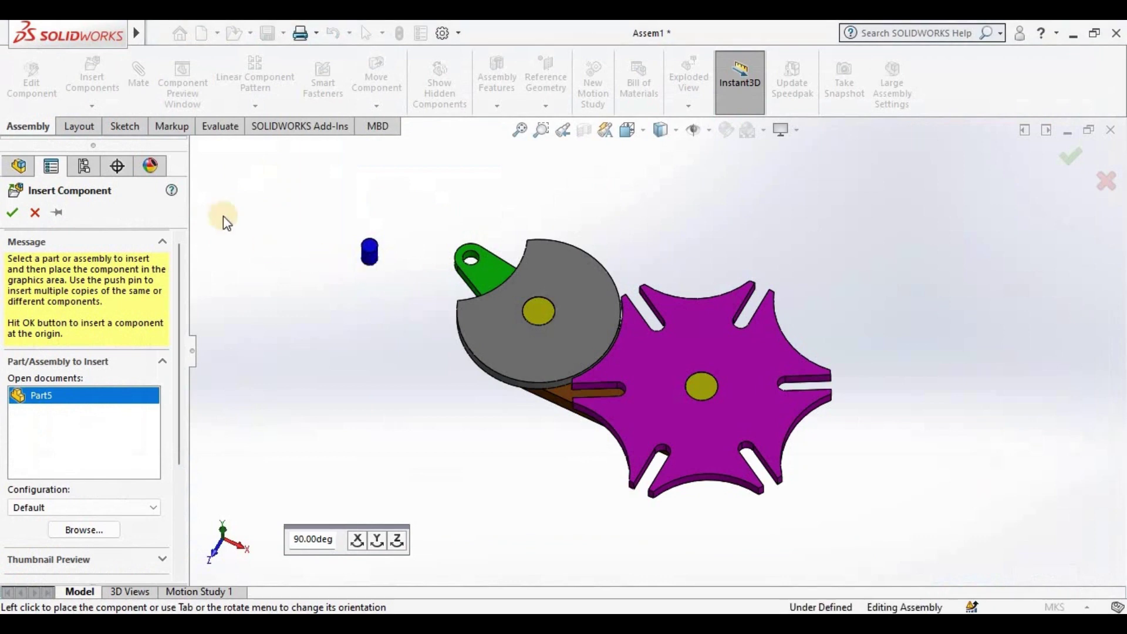
{"action": "left_click", "coordinate": [150, 71]}
{"action": "scroll", "coordinate": [352, 241], "scroll_direction": "down", "scroll_amount": 3}
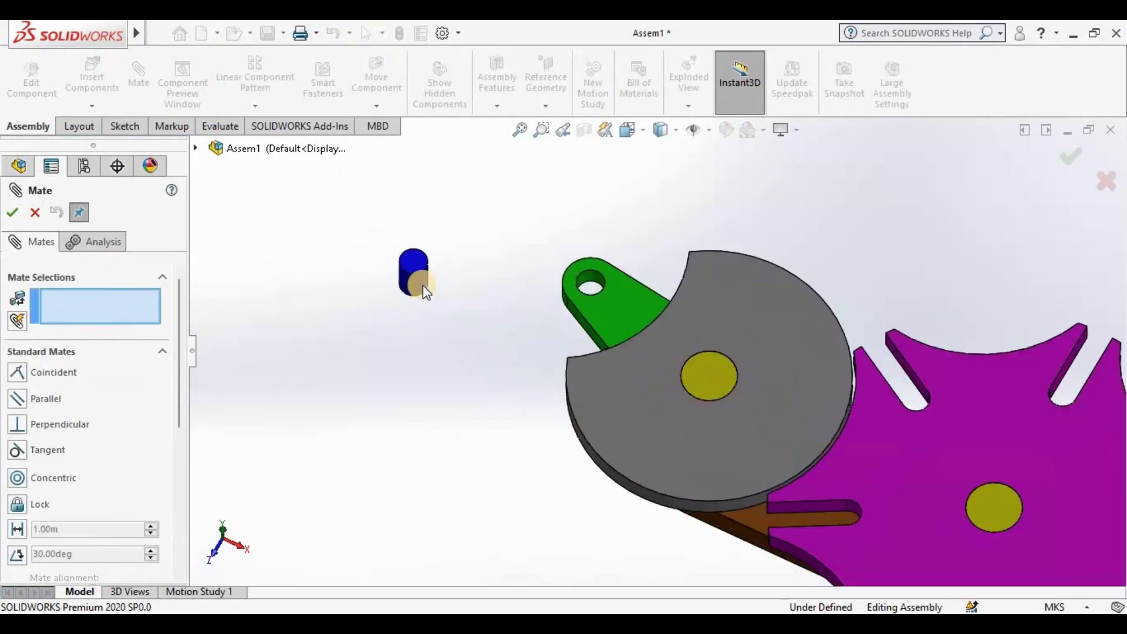
{"action": "left_click", "coordinate": [421, 284]}
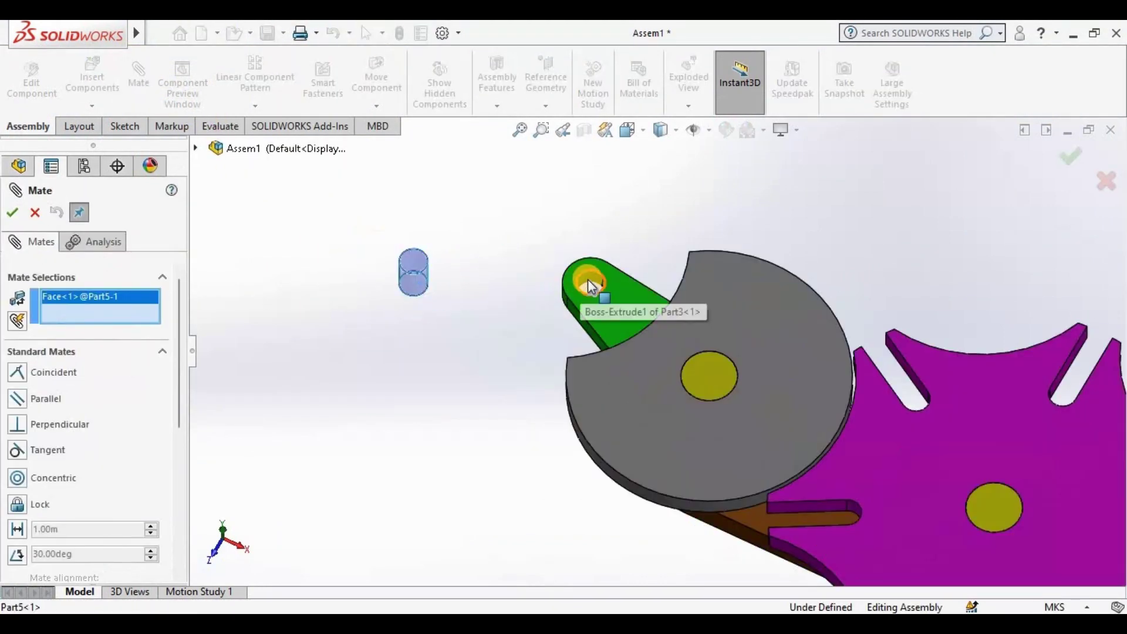
{"action": "left_click", "coordinate": [587, 287]}
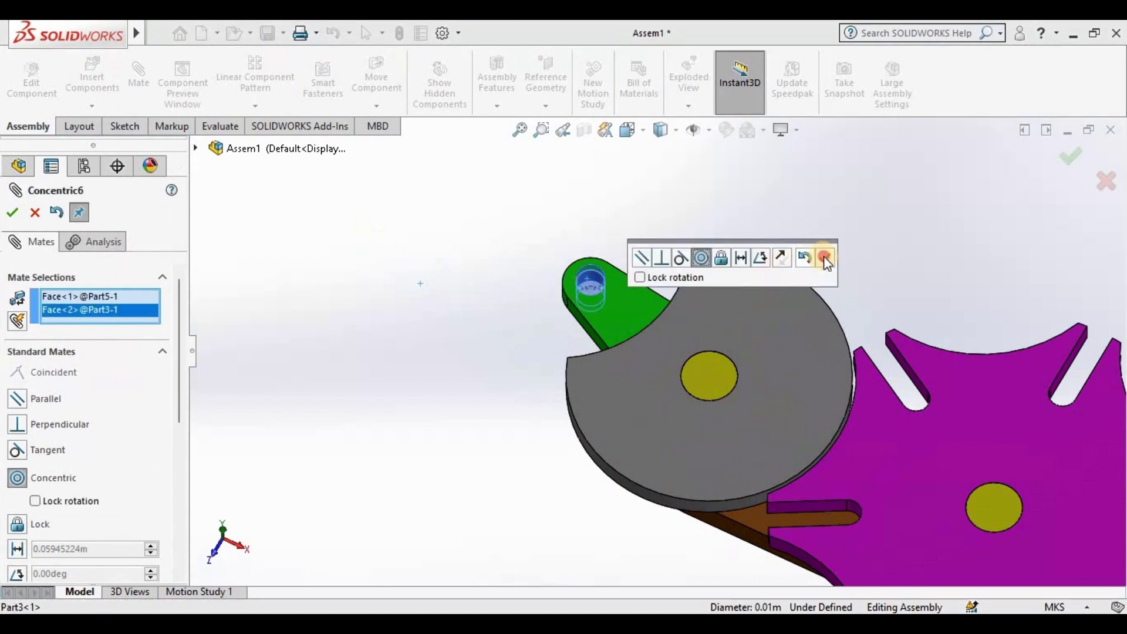
{"action": "left_click", "coordinate": [825, 257]}
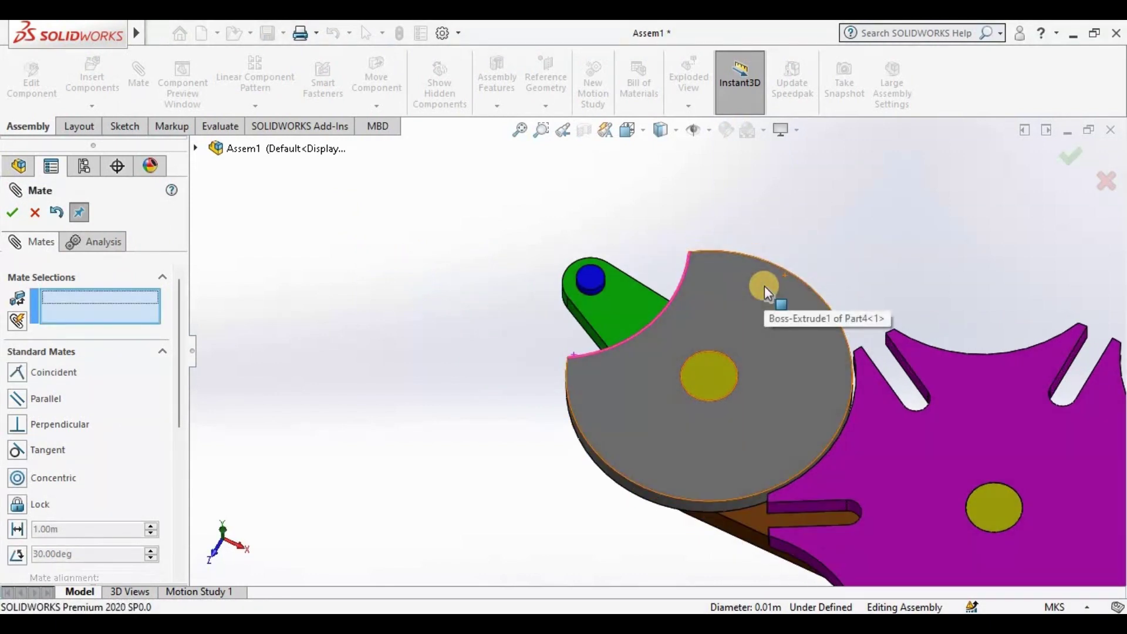
Mate the cylinder's end face coincident with the link face so it sits flush
{"action": "middle_click_drag", "start_coordinate": [663, 325], "coordinate": [597, 463]}
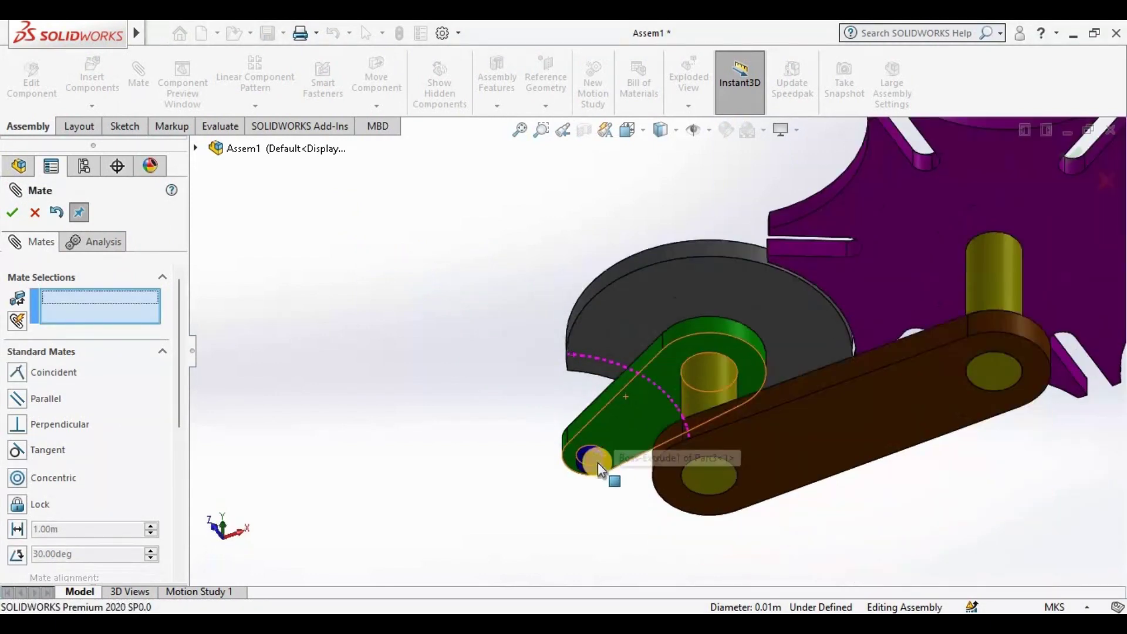
{"action": "left_click", "coordinate": [613, 446]}
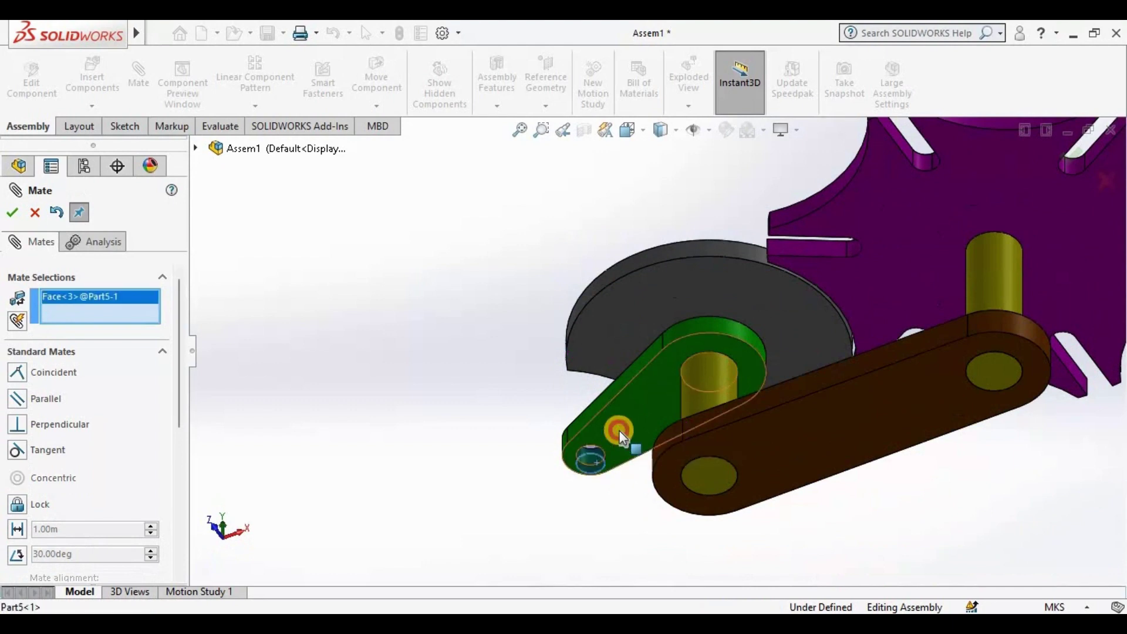
{"action": "left_click", "coordinate": [12, 212]}
{"action": "key", "text": "ctrl+7"}
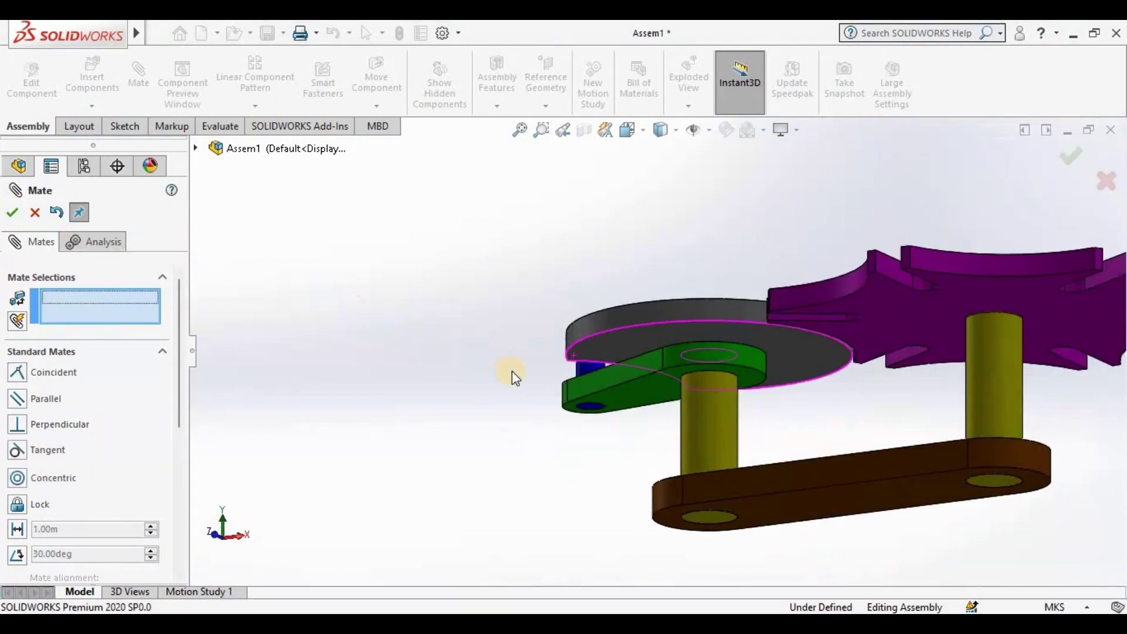
Rotate the driving disc and Geneva wheel until the blue pin engages a wheel slot
{"action": "key", "text": "Escape"}
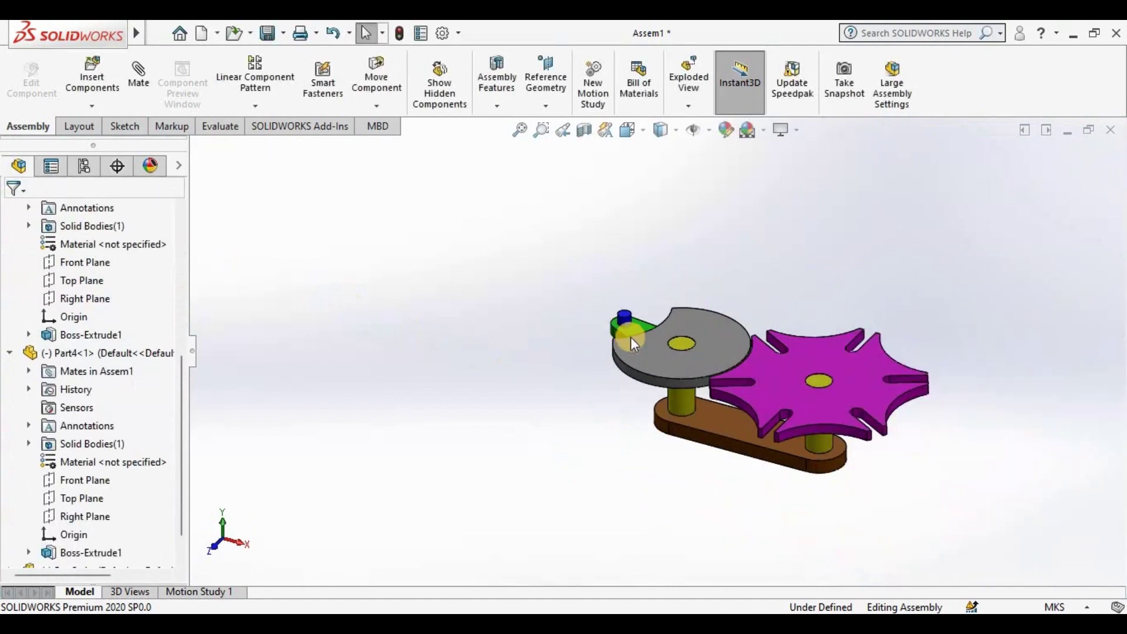
{"action": "left_click", "coordinate": [663, 361]}
{"action": "left_click_drag", "start_coordinate": [663, 361], "coordinate": [720, 390]}
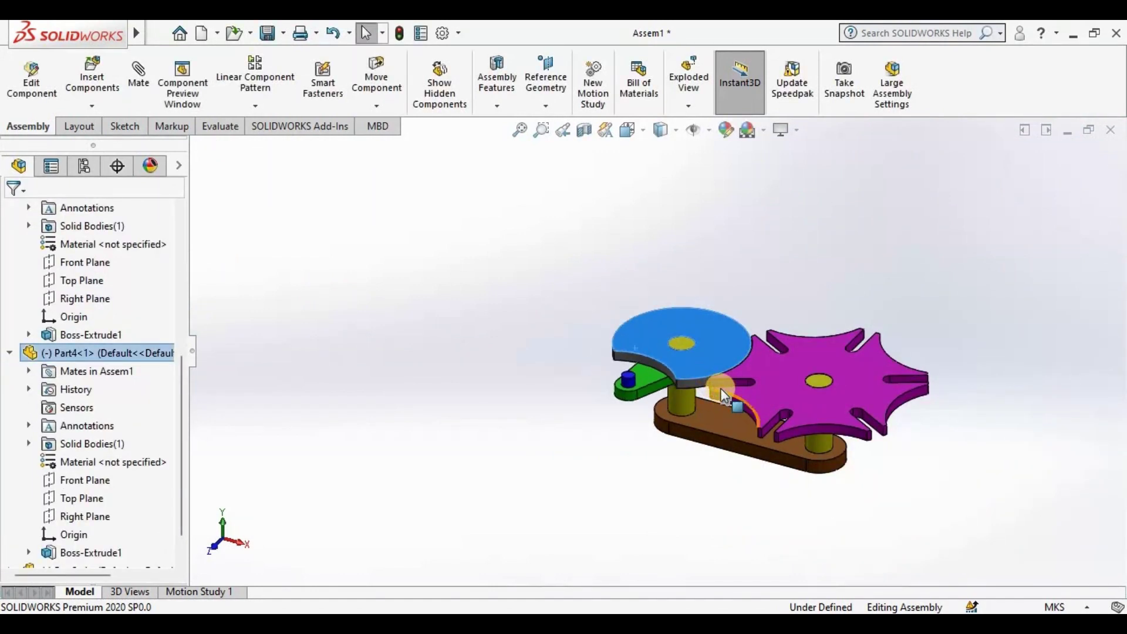
{"action": "middle_click_drag", "start_coordinate": [720, 389], "coordinate": [638, 368]}
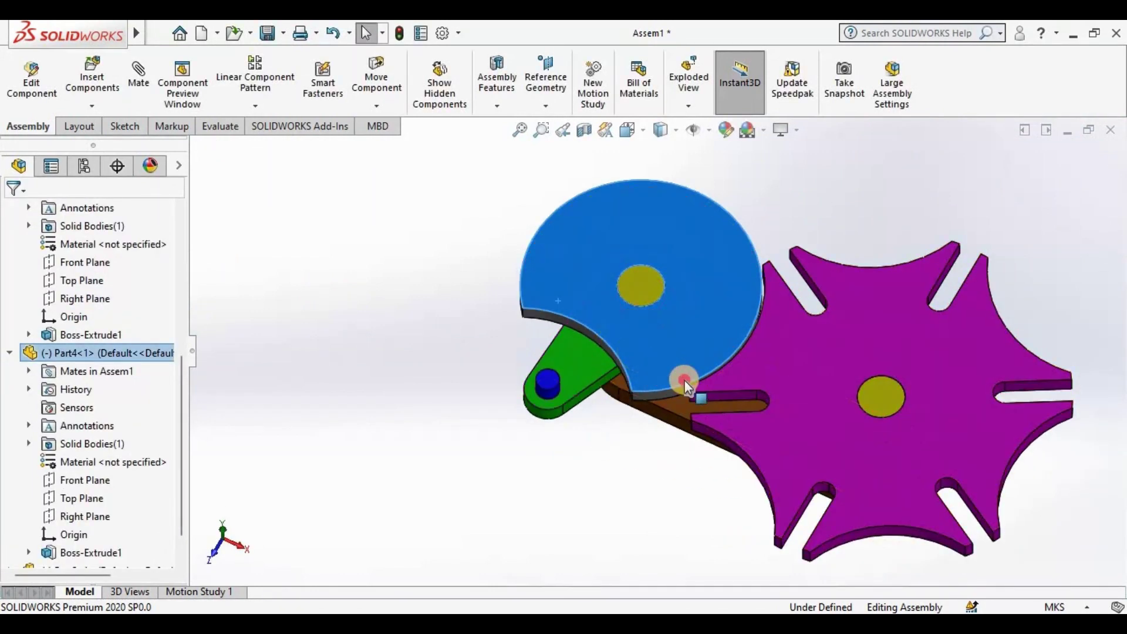
{"action": "mouse_move", "coordinate": [684, 382]}
{"action": "left_mouse_down"}
{"action": "mouse_move", "coordinate": [730, 364]}
{"action": "mouse_move", "coordinate": [737, 336]}
{"action": "mouse_move", "coordinate": [720, 375]}
{"action": "left_mouse_up"}
{"action": "key", "text": "ctrl+8"}
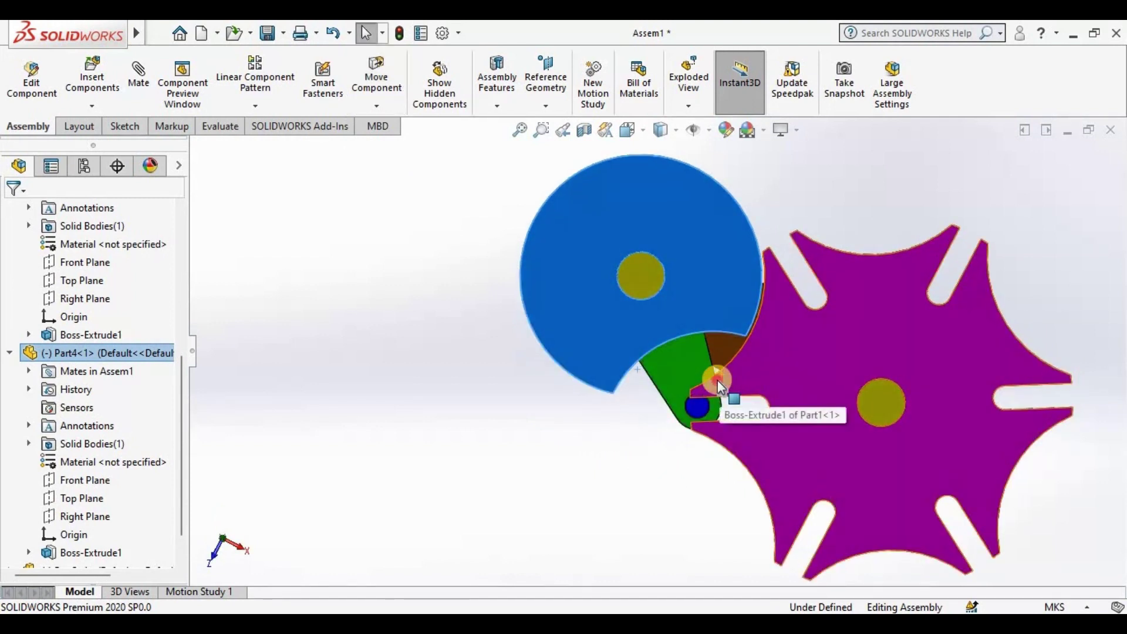
{"action": "left_click", "coordinate": [717, 381]}
{"action": "mouse_move", "coordinate": [716, 364]}
{"action": "left_mouse_down"}
{"action": "mouse_move", "coordinate": [713, 327]}
{"action": "mouse_move", "coordinate": [690, 420]}
{"action": "left_mouse_up"}
{"action": "left_click", "coordinate": [702, 429]}
Orbit the assembly into a 3D view with Rotate View
{"action": "scroll", "coordinate": [699, 425], "scroll_direction": "down", "scroll_amount": 2}
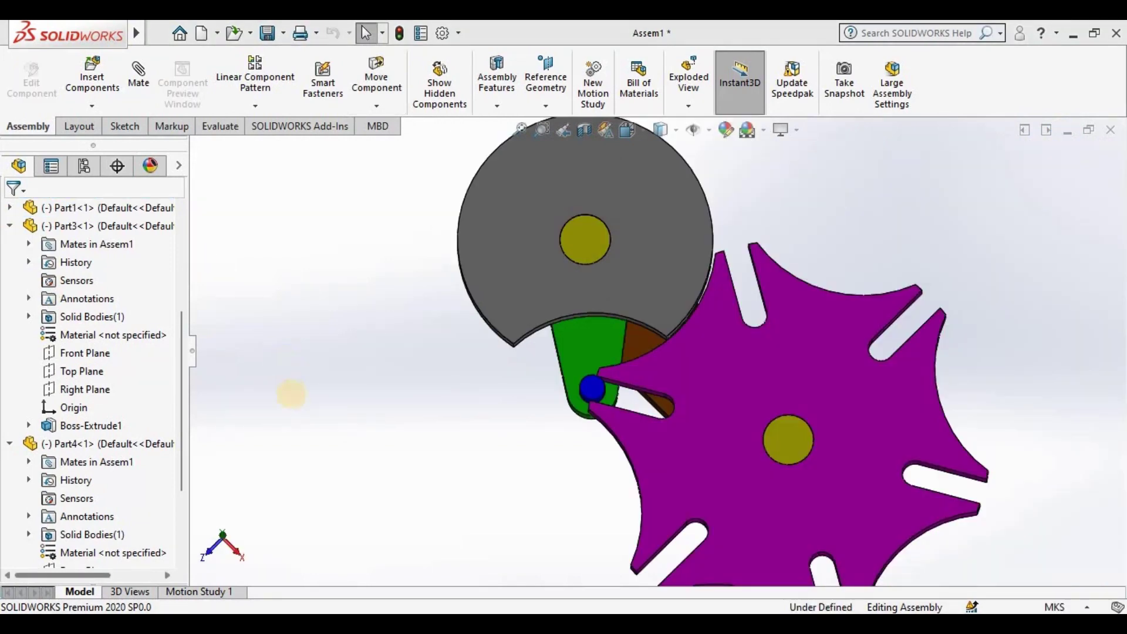
{"action": "right_click", "coordinate": [292, 394]}
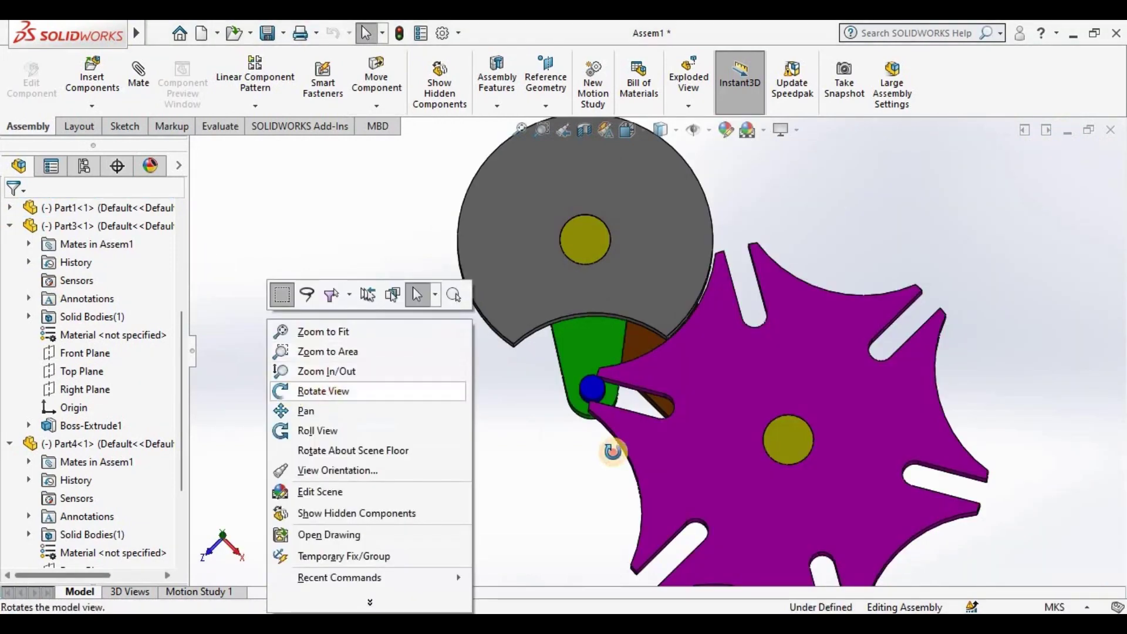
{"action": "left_click", "coordinate": [305, 392]}
{"action": "mouse_move", "coordinate": [603, 452]}
{"action": "left_mouse_down"}
{"action": "mouse_move", "coordinate": [573, 428]}
{"action": "mouse_move", "coordinate": [575, 446]}
{"action": "mouse_move", "coordinate": [643, 389]}
{"action": "mouse_move", "coordinate": [720, 440]}
{"action": "mouse_move", "coordinate": [854, 440]}
{"action": "mouse_move", "coordinate": [745, 385]}
{"action": "mouse_move", "coordinate": [653, 452]}
{"action": "mouse_move", "coordinate": [687, 448]}
{"action": "mouse_move", "coordinate": [638, 156]}
{"action": "left_mouse_up"}
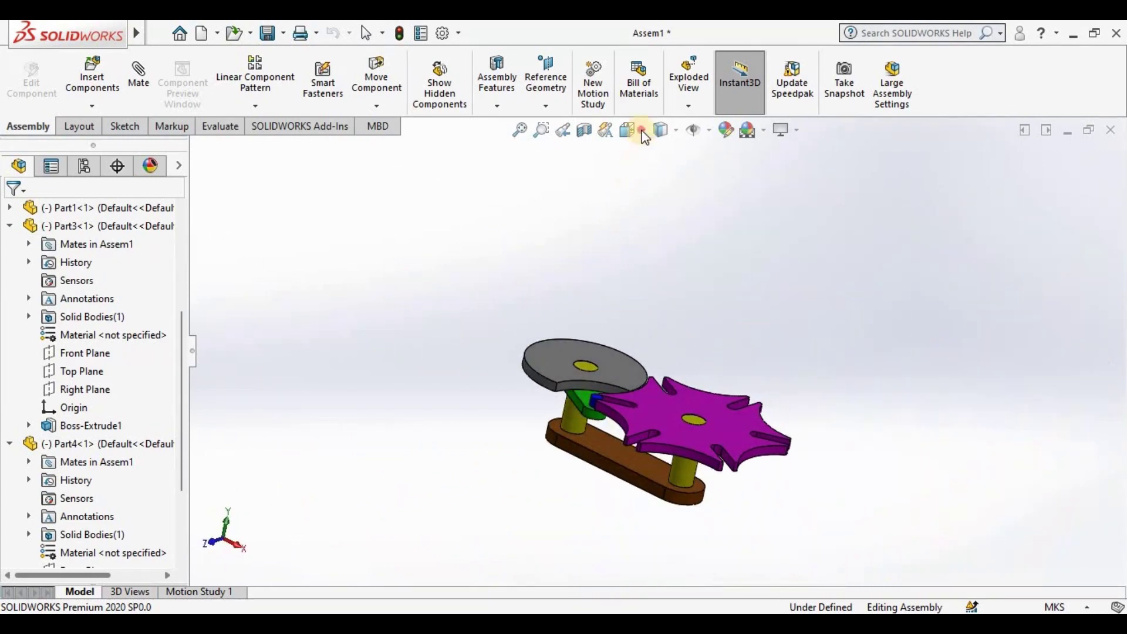
View the mechanism in Isometric, Left and Top orientations, then return to Isometric
{"action": "left_click", "coordinate": [643, 133]}
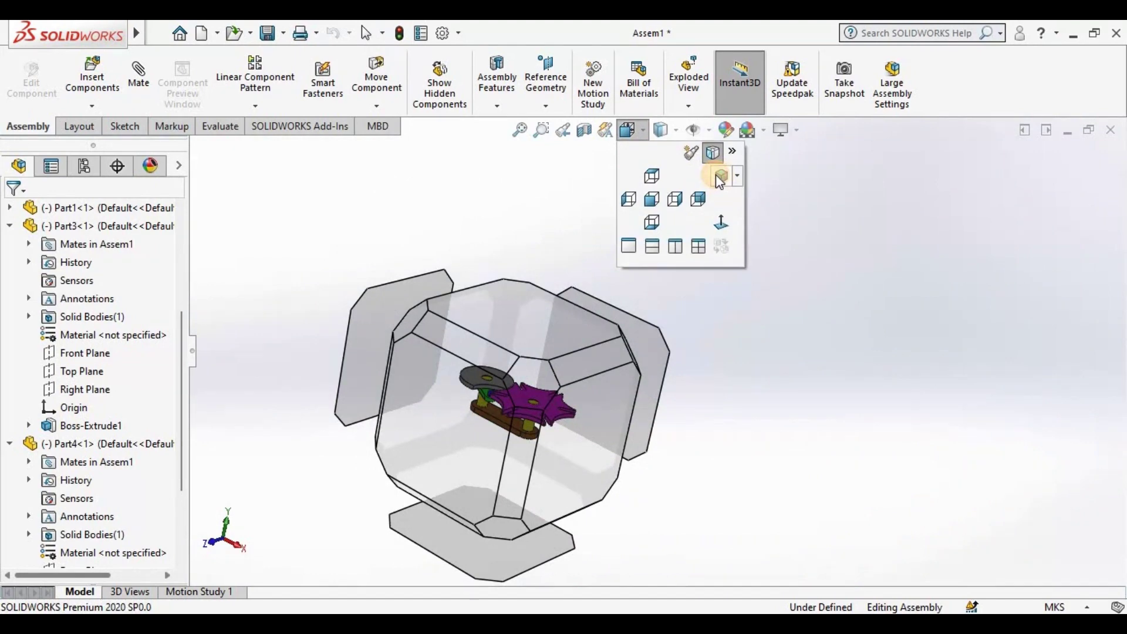
{"action": "left_click", "coordinate": [720, 180]}
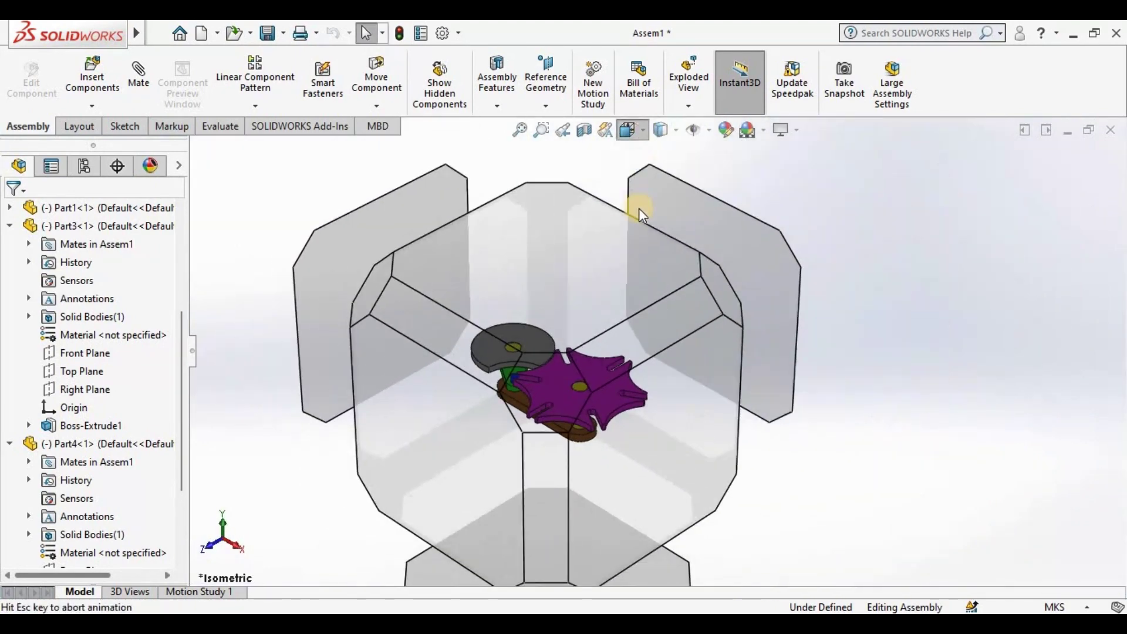
{"action": "left_click", "coordinate": [629, 130]}
{"action": "left_click", "coordinate": [635, 196]}
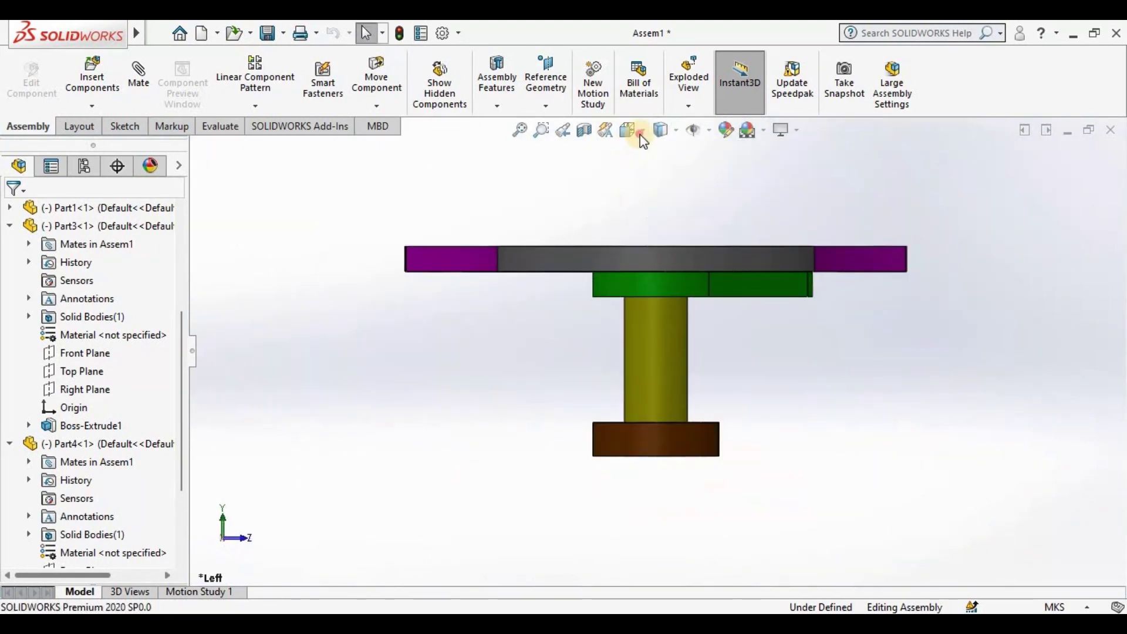
{"action": "left_click", "coordinate": [642, 136]}
{"action": "left_click", "coordinate": [648, 176]}
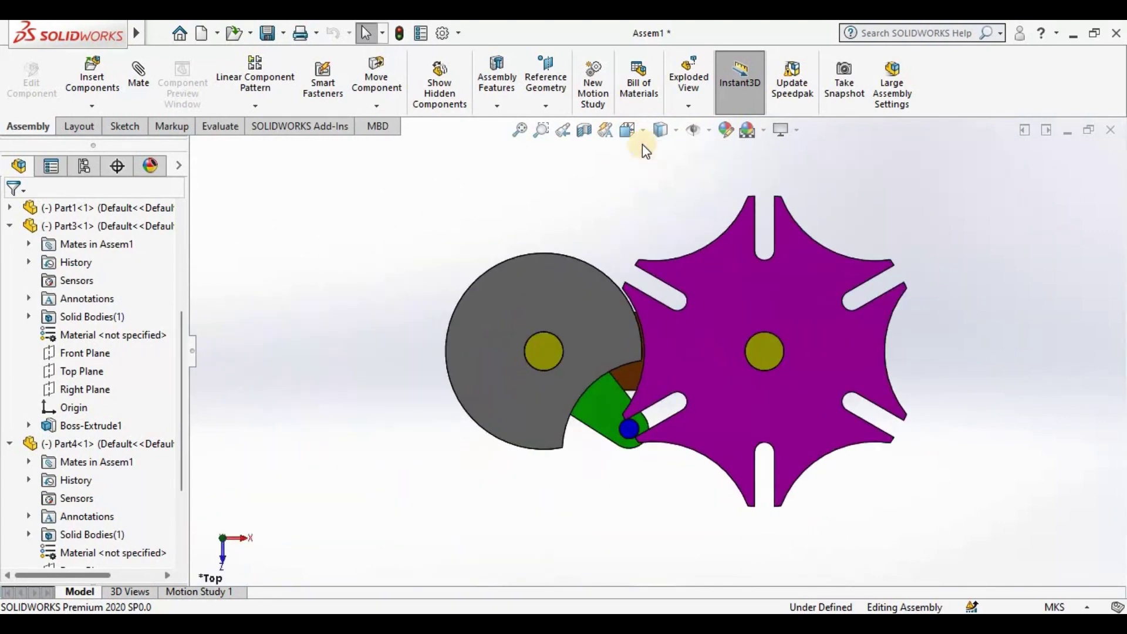
{"action": "left_click", "coordinate": [642, 126]}
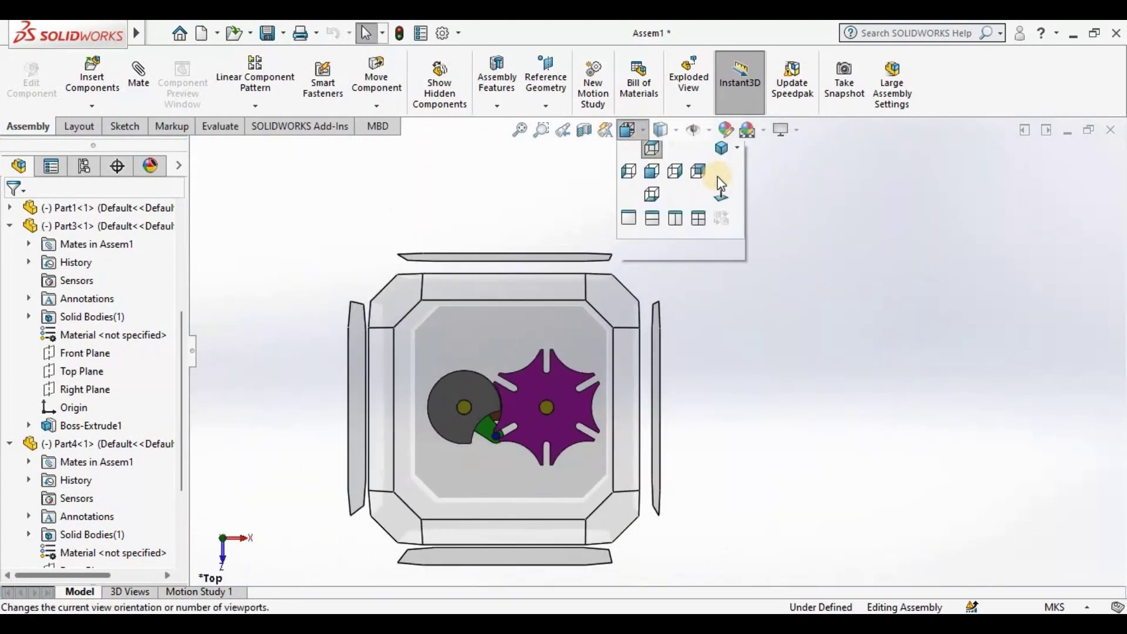
{"action": "left_click", "coordinate": [721, 149]}
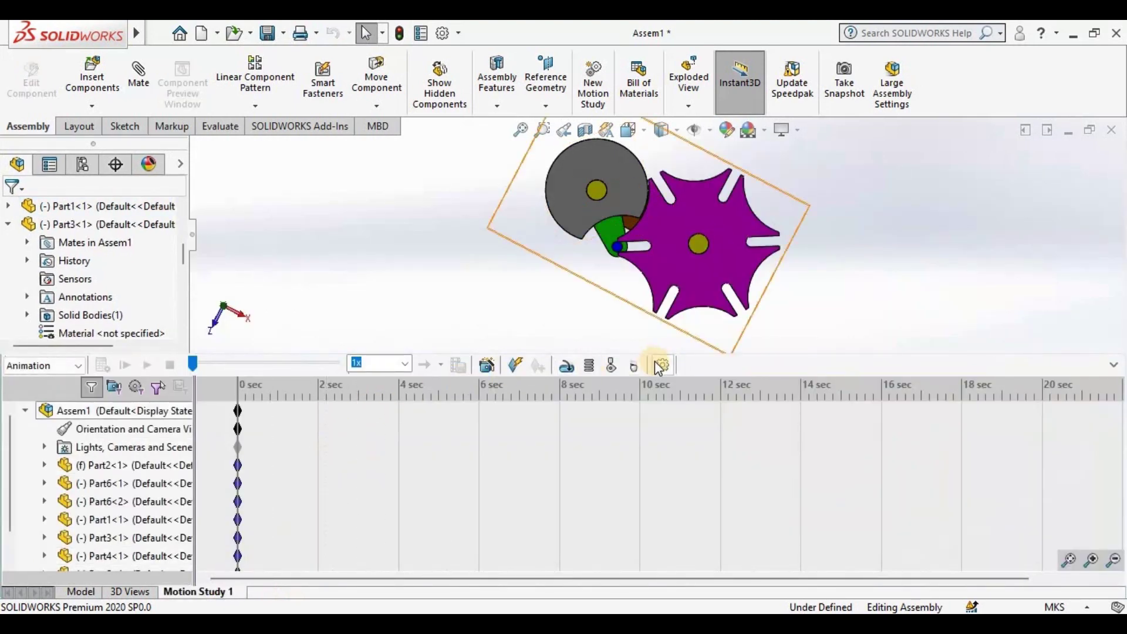
Set the Motion Study Properties to 30 frames per second
{"action": "left_click", "coordinate": [660, 365]}
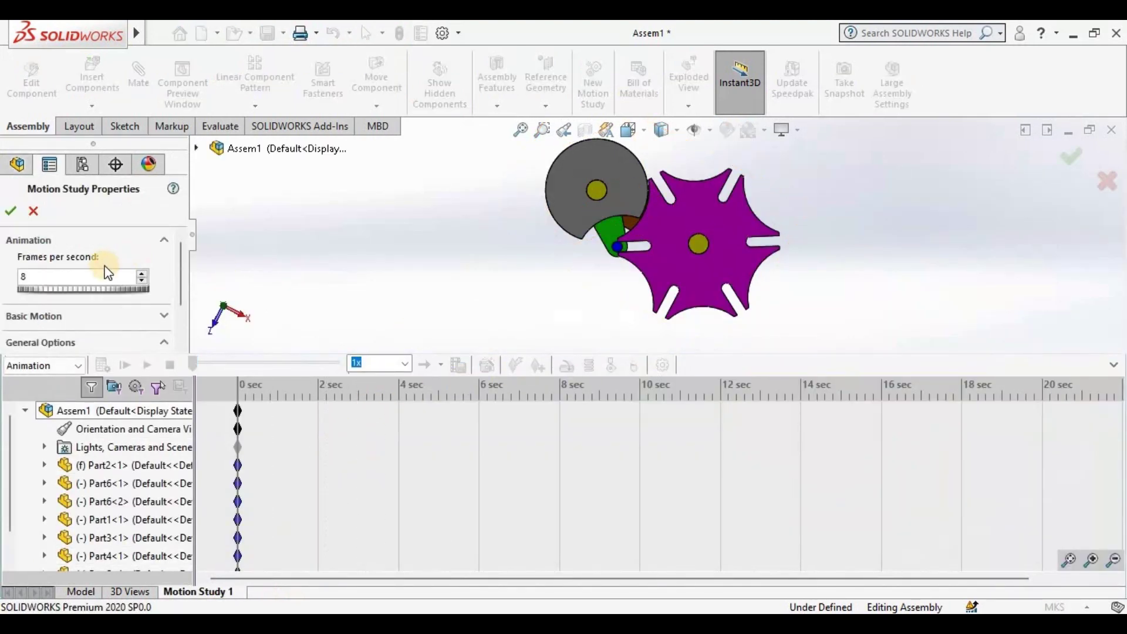
{"action": "type", "text": "30"}
{"action": "scroll", "coordinate": [184, 289], "scroll_direction": "down", "scroll_amount": 2}
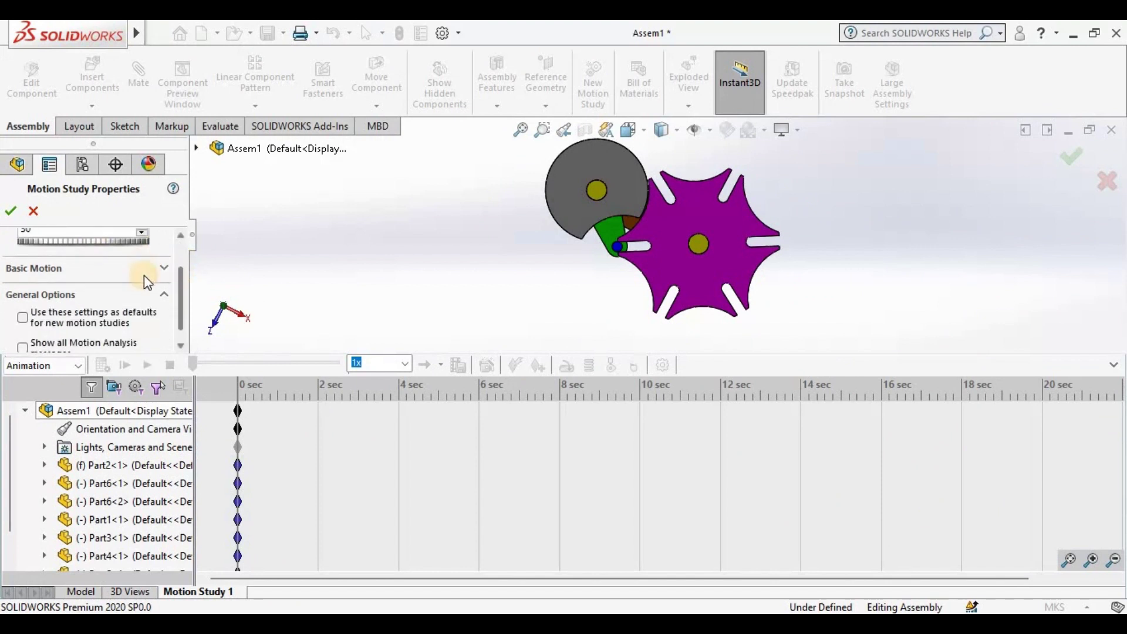
{"action": "left_click", "coordinate": [143, 271]}
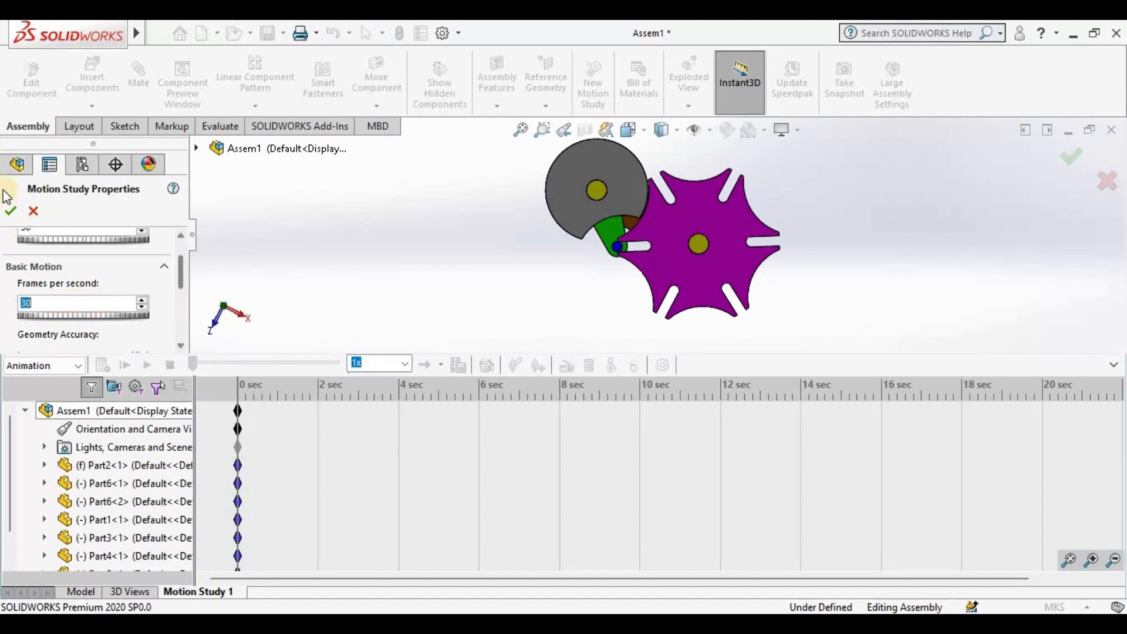
{"action": "left_click", "coordinate": [10, 210]}
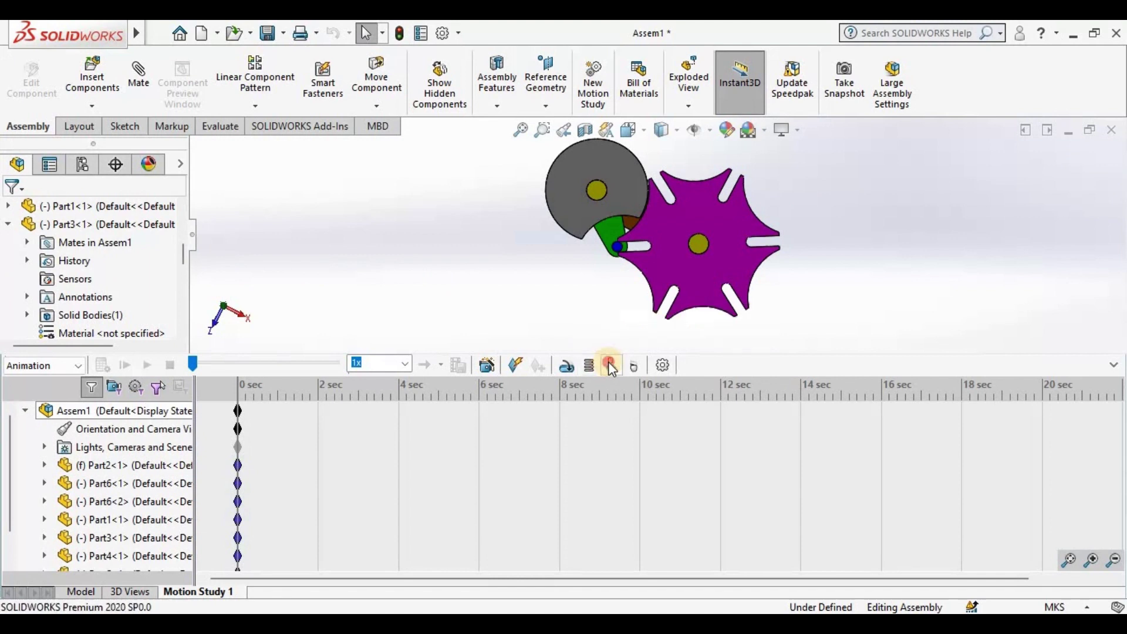
Add a Solid Body Contact between the green crank, grey disc and Geneva wheel
{"action": "left_click", "coordinate": [609, 366]}
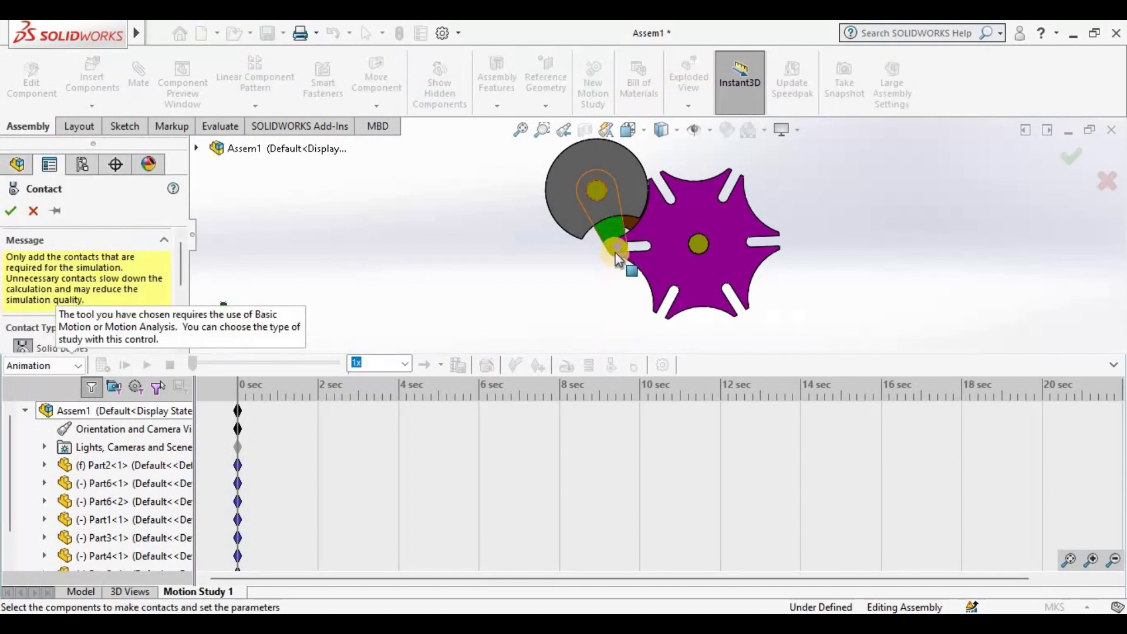
{"action": "scroll", "coordinate": [617, 259], "scroll_direction": "down", "scroll_amount": 3}
{"action": "left_click", "coordinate": [615, 240]}
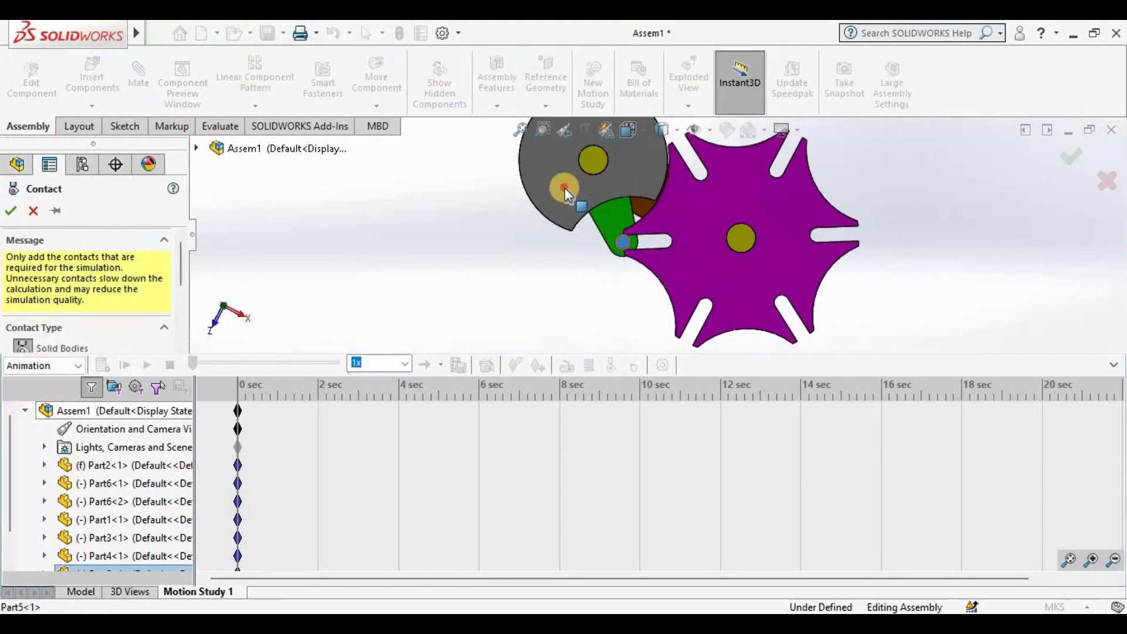
{"action": "left_click", "coordinate": [727, 244]}
{"action": "left_click", "coordinate": [685, 254]}
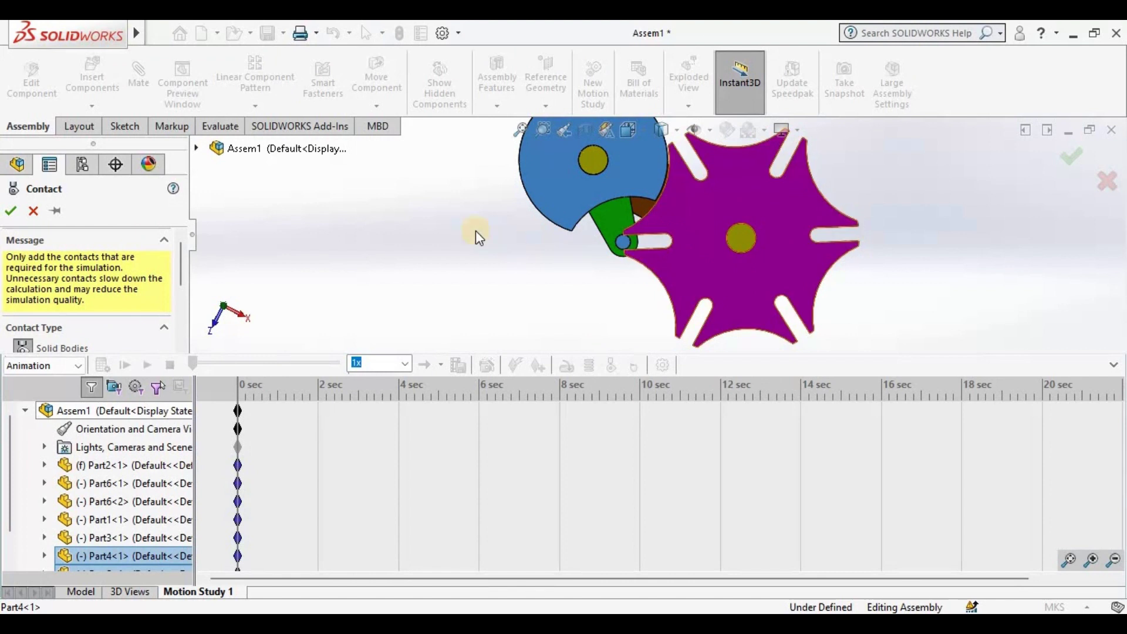
{"action": "left_click", "coordinate": [10, 210]}
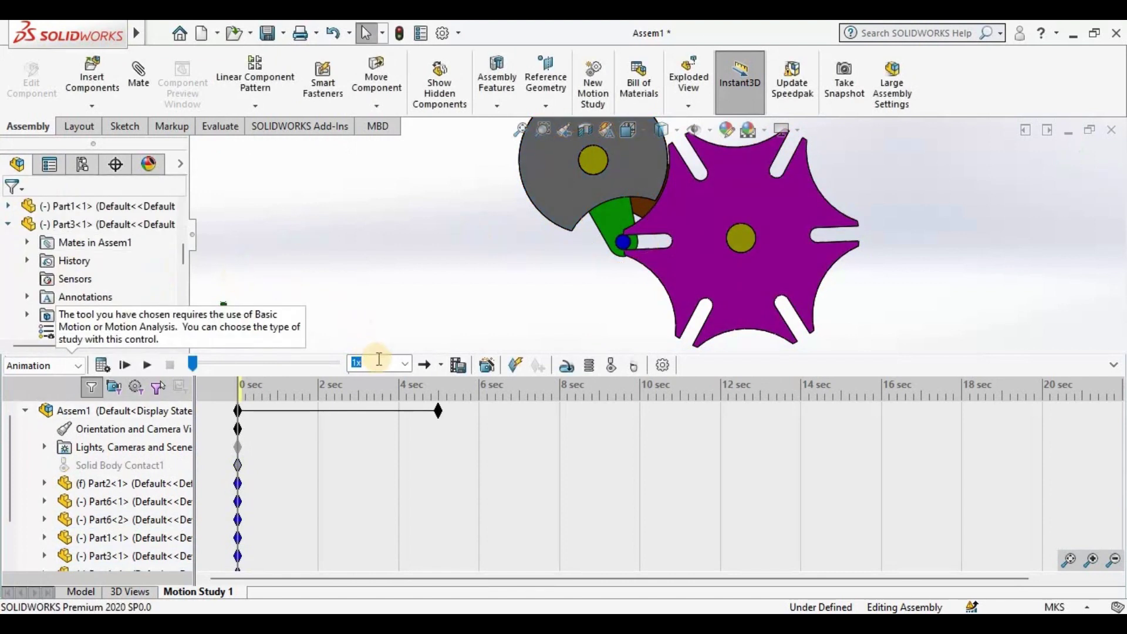
Switch the motion study type to Basic Motion
{"action": "left_click", "coordinate": [73, 367]}
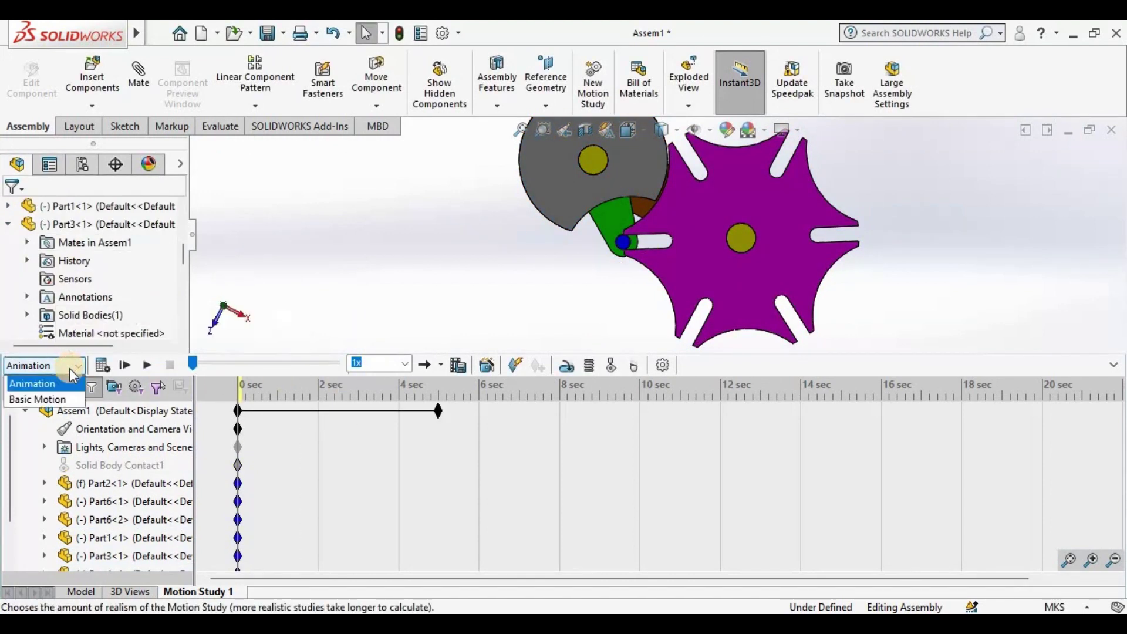
{"action": "left_click", "coordinate": [66, 400]}
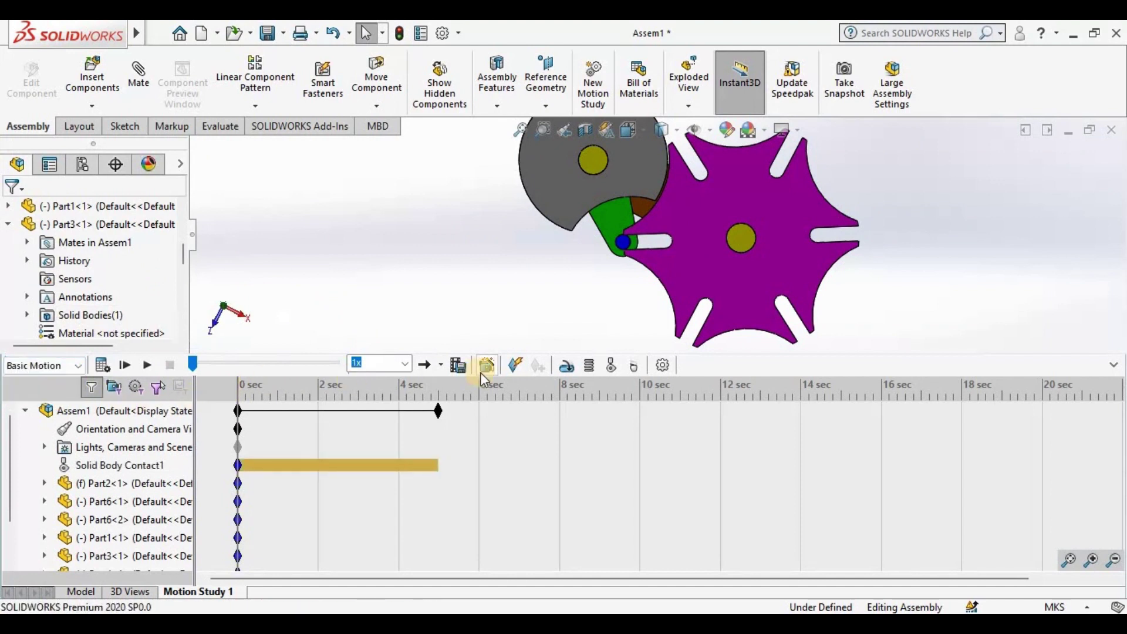
{"action": "left_click", "coordinate": [576, 365]}
Add RotaryMotor1 driving the grey Part4 disc's face
{"action": "scroll", "coordinate": [615, 207], "scroll_direction": "up", "scroll_amount": 3}
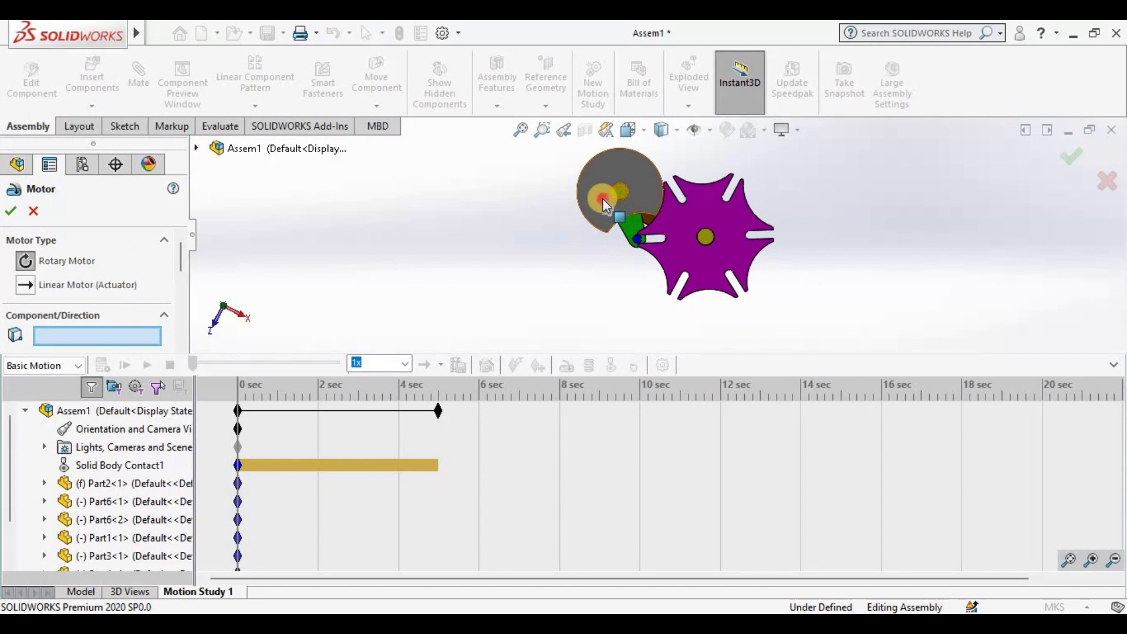
{"action": "left_click", "coordinate": [610, 243]}
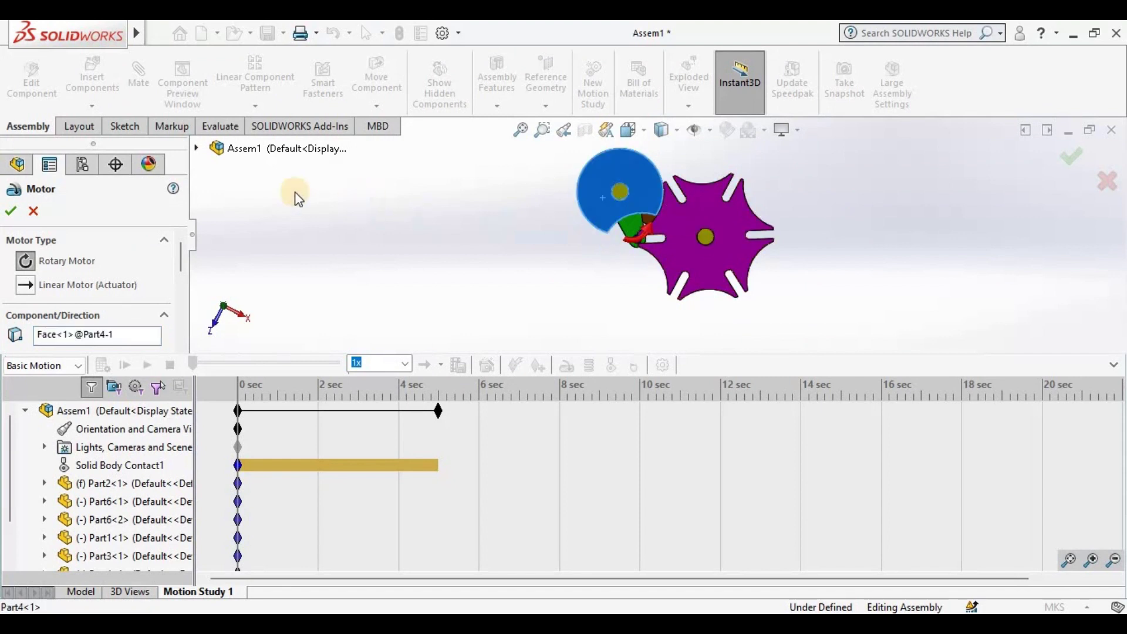
{"action": "key", "text": "Return"}
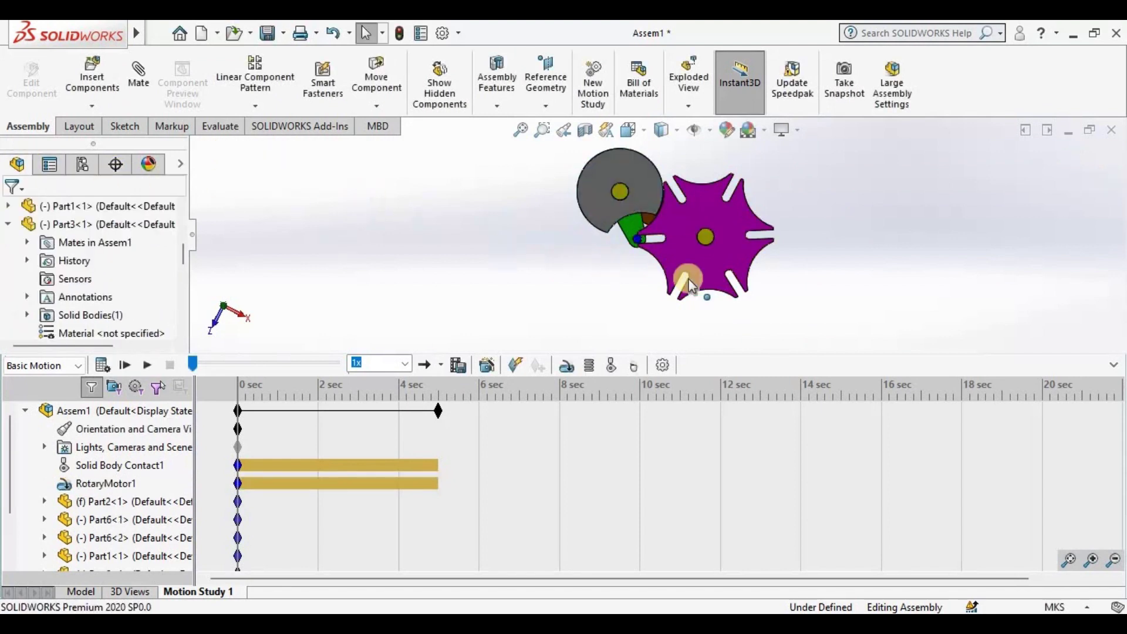
{"action": "scroll", "coordinate": [684, 270], "scroll_direction": "up", "scroll_amount": 3}
{"action": "scroll", "coordinate": [681, 247], "scroll_direction": "down", "scroll_amount": 3}
{"action": "scroll", "coordinate": [666, 188], "scroll_direction": "up", "scroll_amount": 2}
{"action": "scroll", "coordinate": [667, 186], "scroll_direction": "down", "scroll_amount": 2}
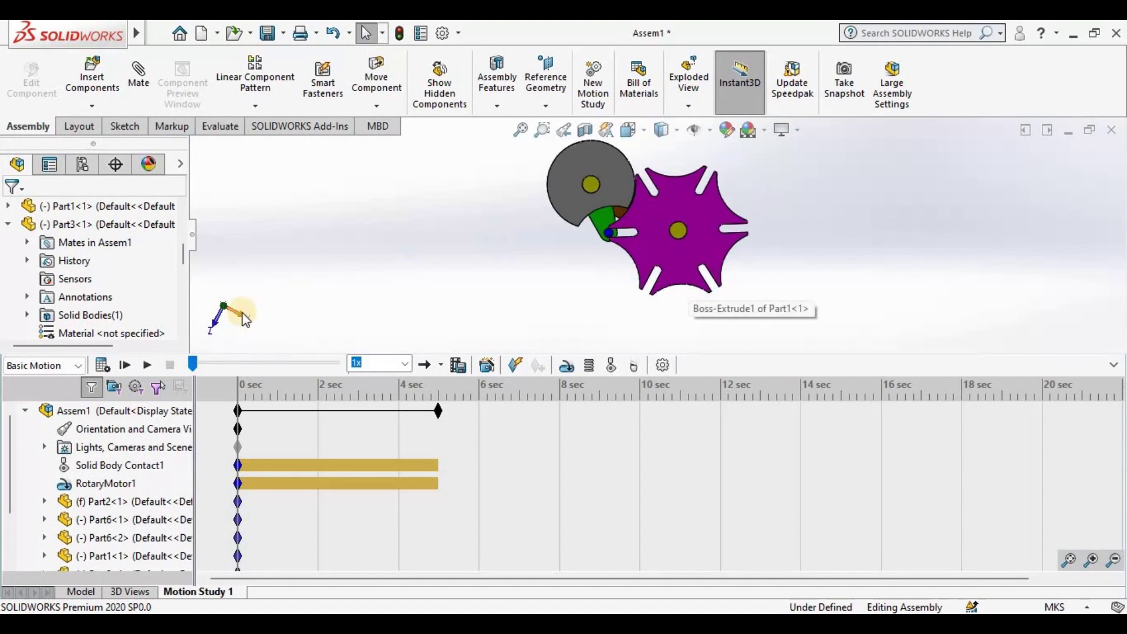
Play the motion study at 0.25x speed and enlarge the graphics area above the timeline
{"action": "left_click", "coordinate": [158, 359]}
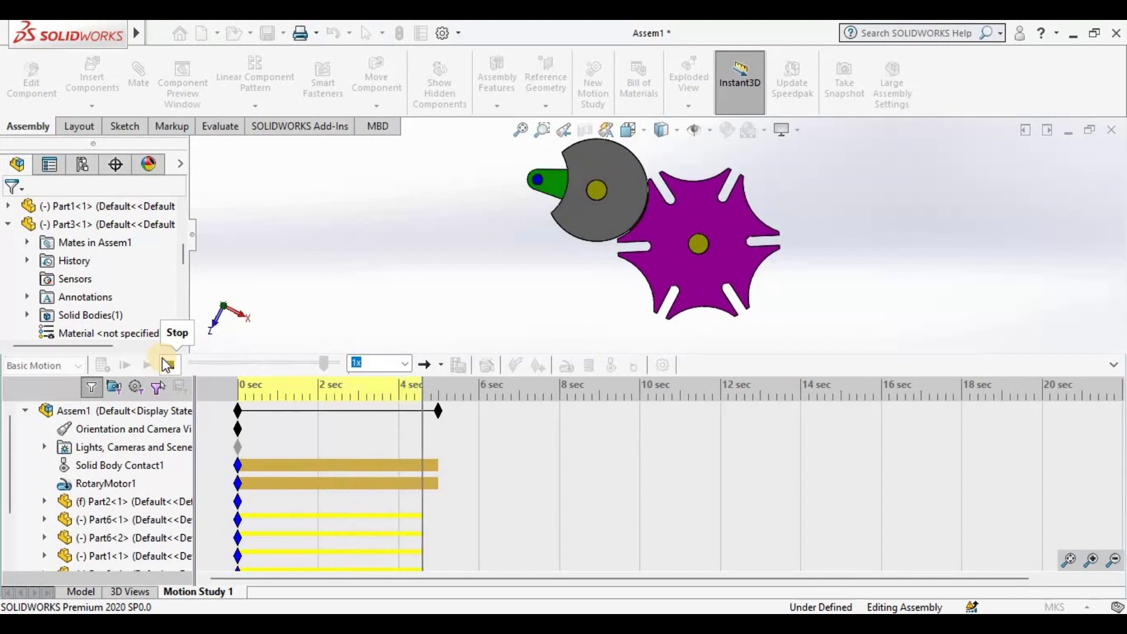
{"action": "left_click", "coordinate": [405, 364]}
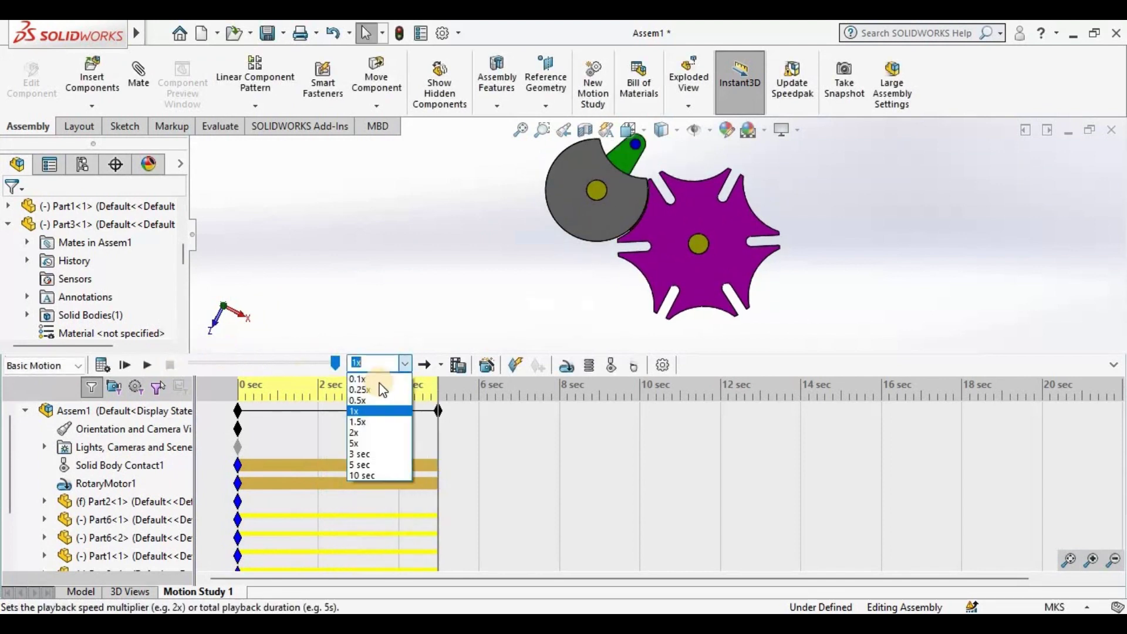
{"action": "left_click", "coordinate": [374, 390]}
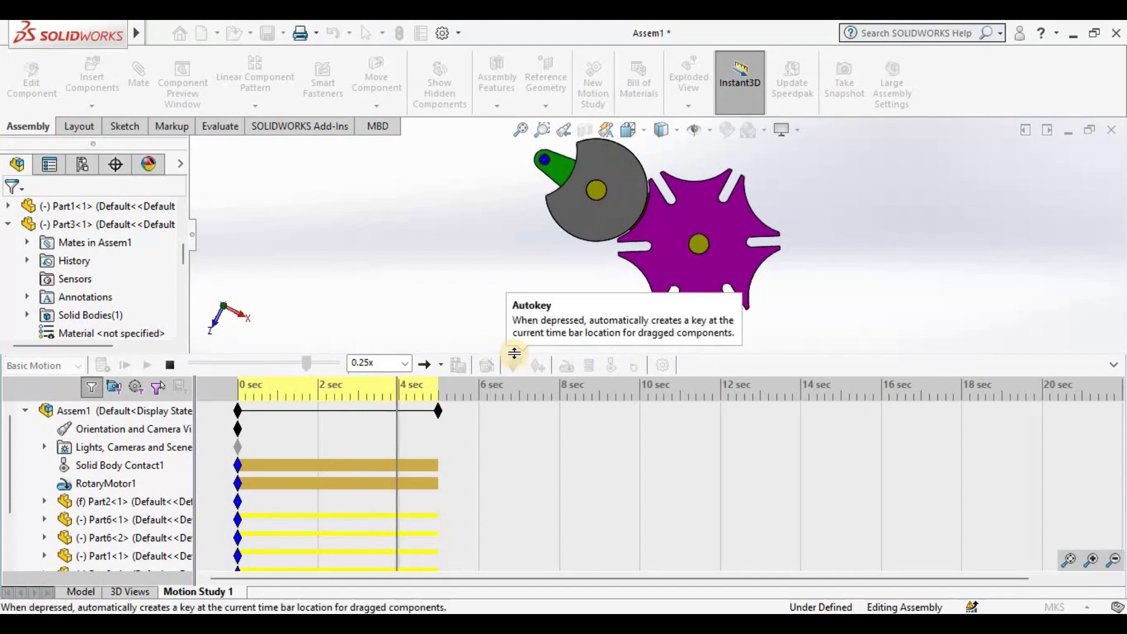
{"action": "left_click_drag", "start_coordinate": [514, 354], "coordinate": [511, 432]}
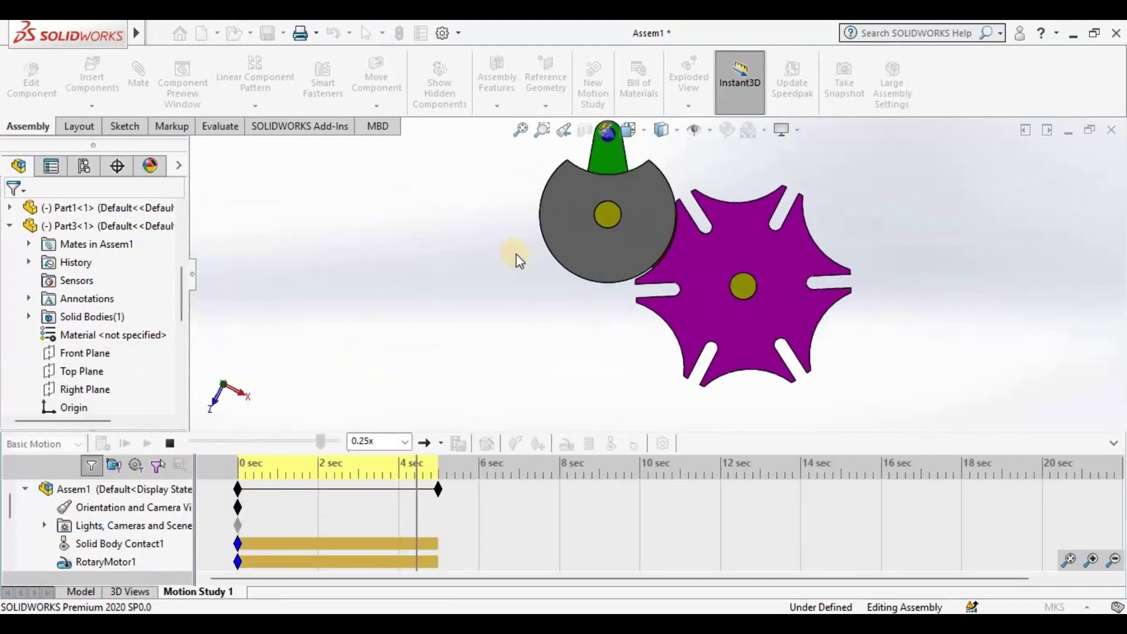